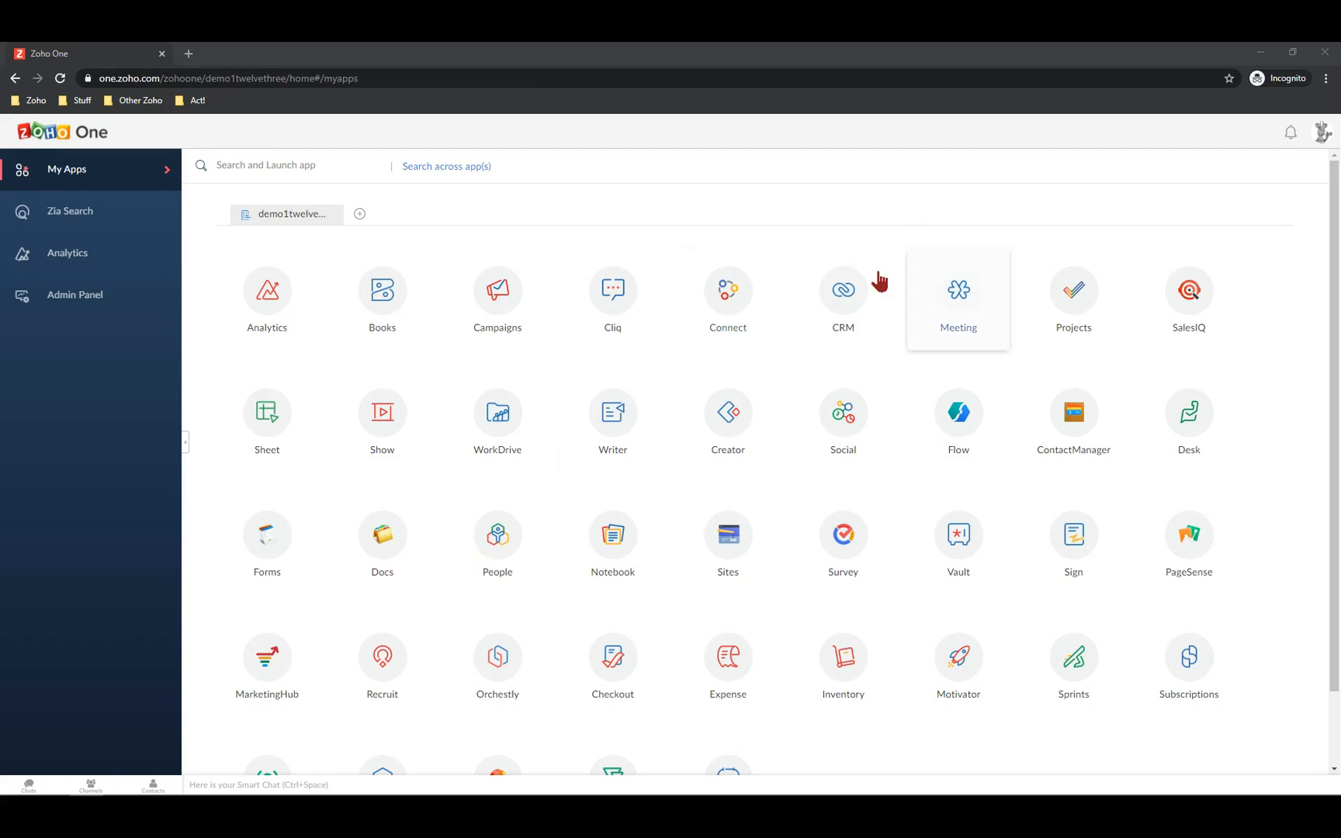
Launch Zoho CRM from the Zoho One My Apps grid in a new tab
{"action": "left_click", "coordinate": [847, 296]}
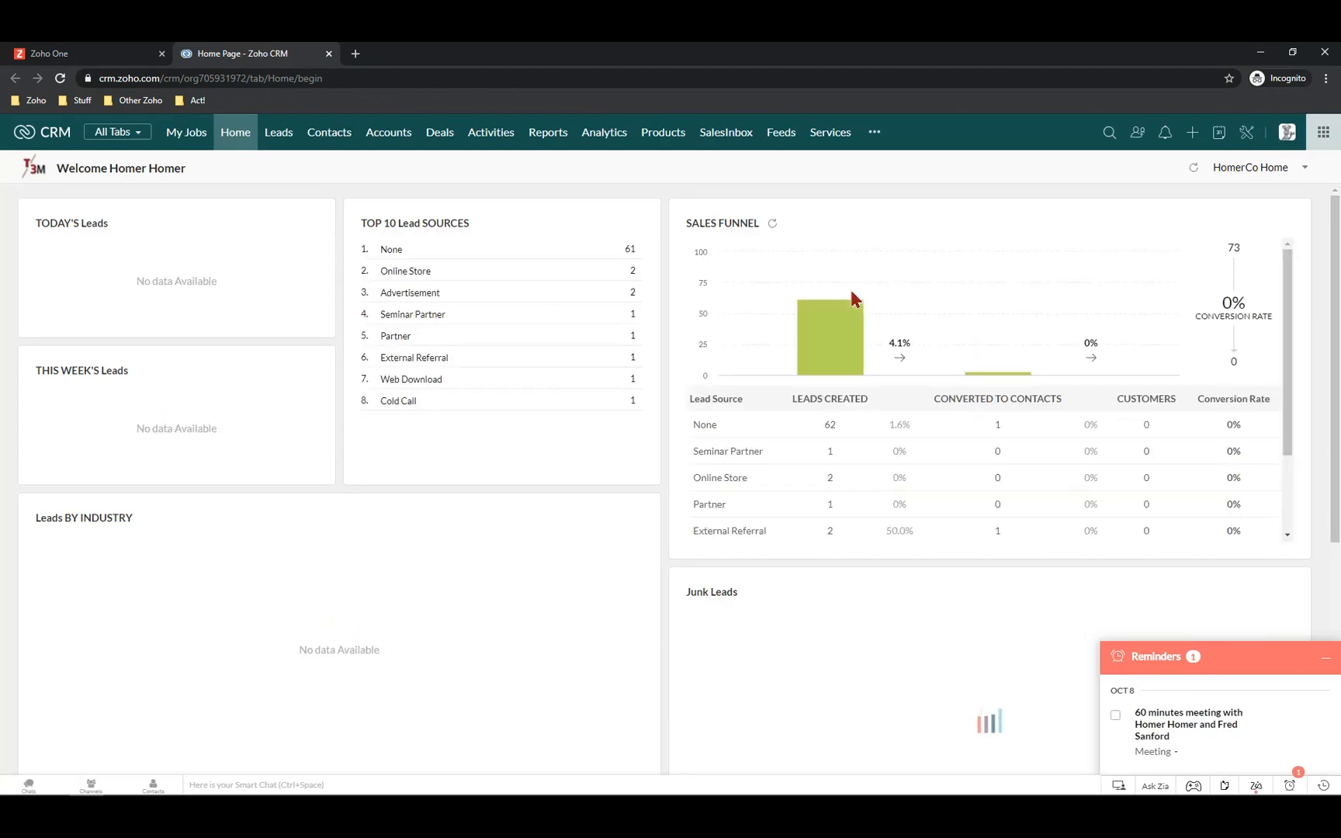
Dismiss the pending meeting reminder and bring up the Products list
{"action": "left_click", "coordinate": [1116, 715]}
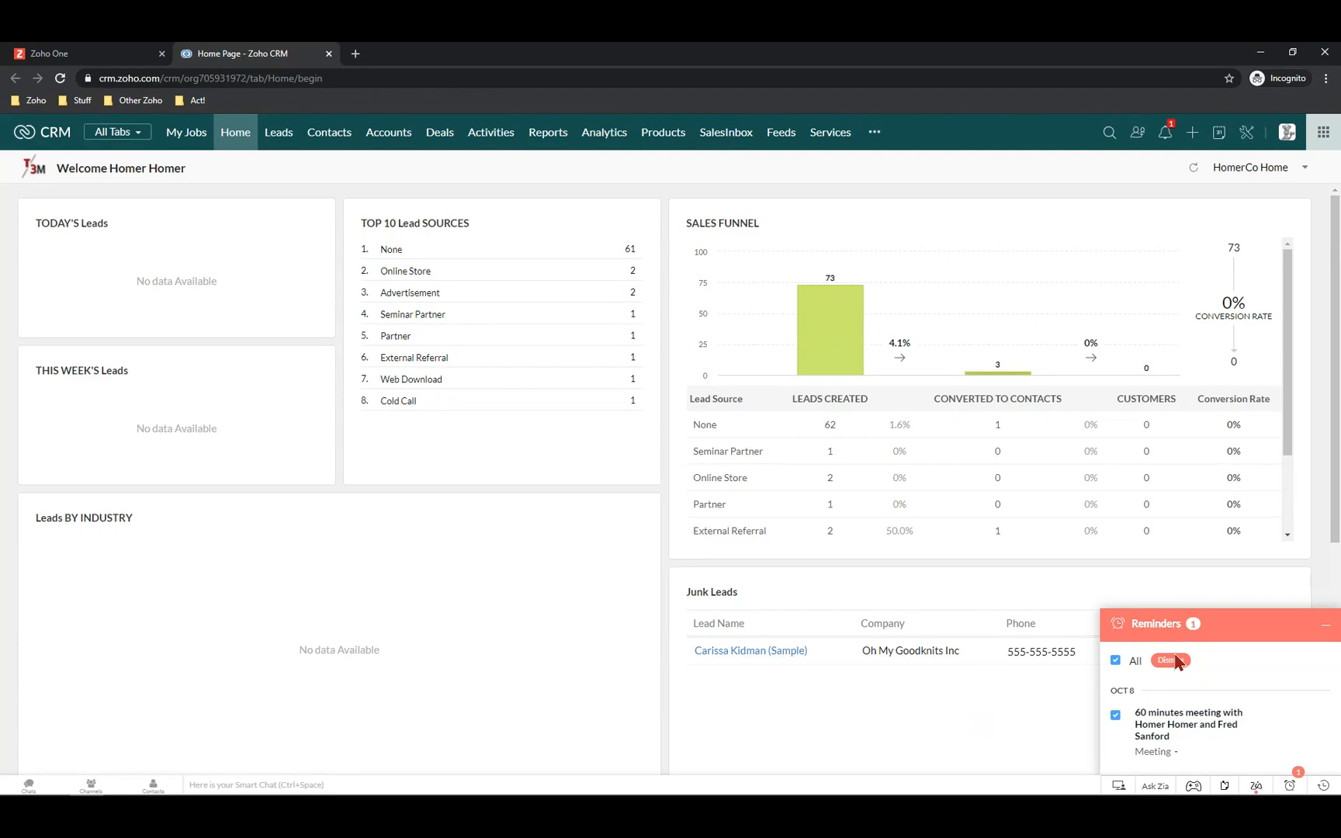
{"action": "left_click", "coordinate": [1327, 626]}
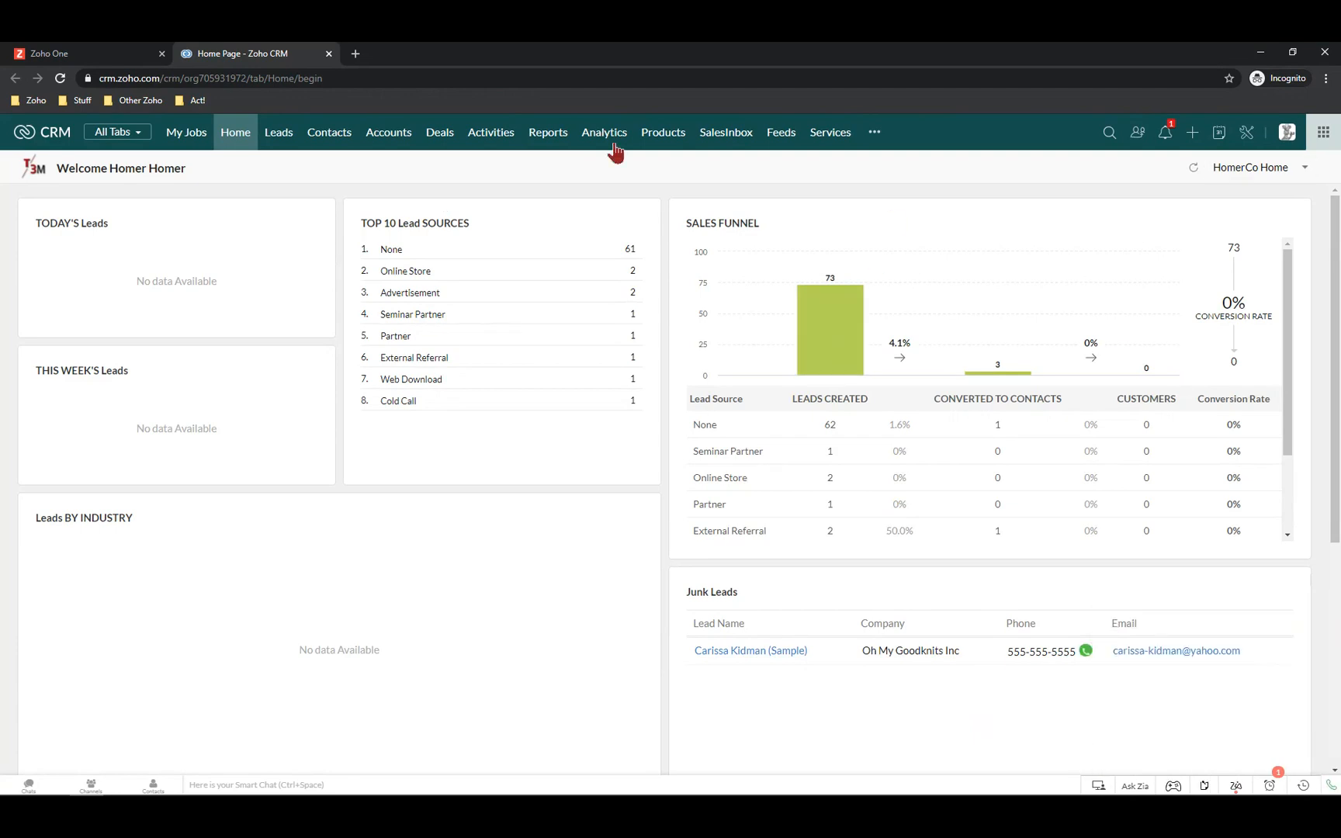
{"action": "left_click", "coordinate": [673, 146]}
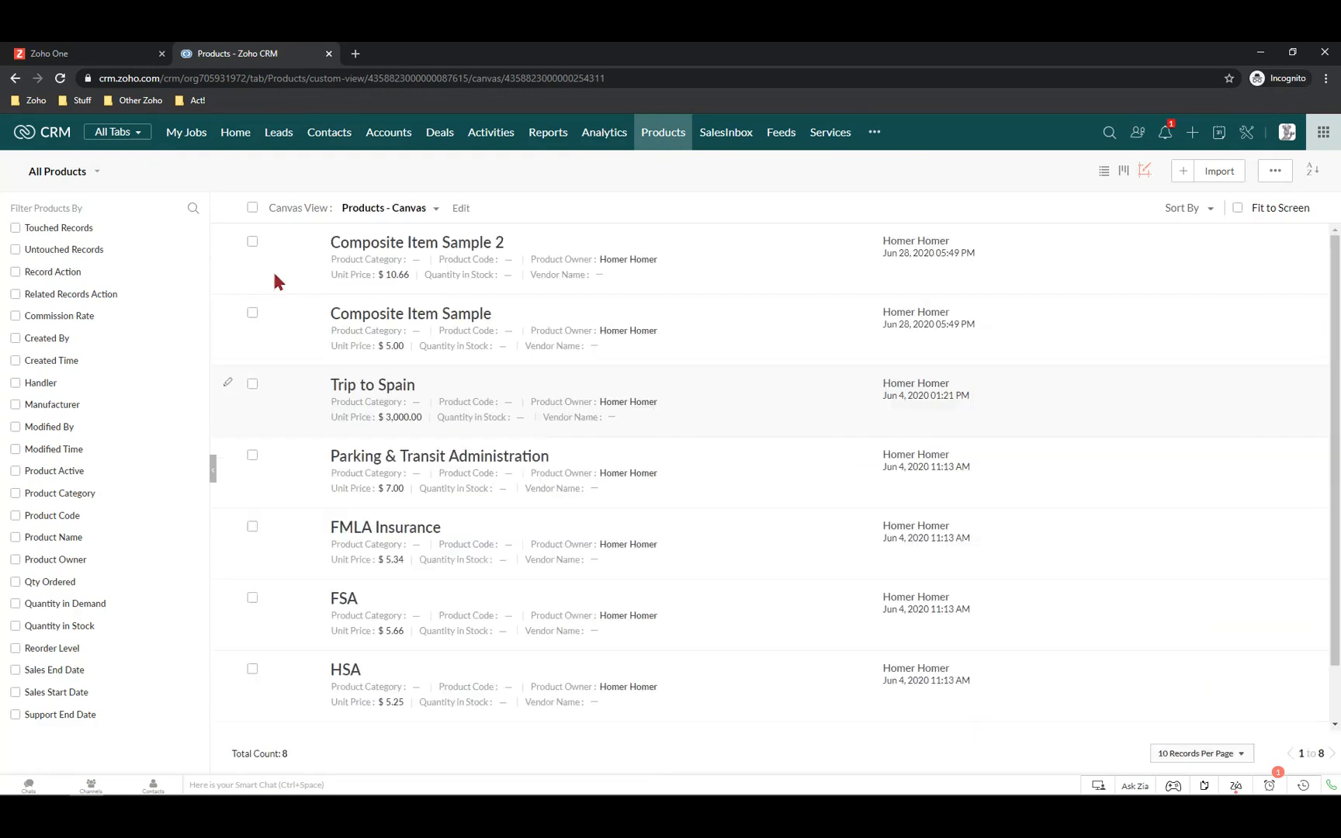
Review the FSA product's price, stock and description details, then return to Products
{"action": "scroll", "coordinate": [664, 313], "scroll_direction": "down", "scroll_amount": 2}
{"action": "scroll", "coordinate": [467, 561], "scroll_direction": "up", "scroll_amount": 2}
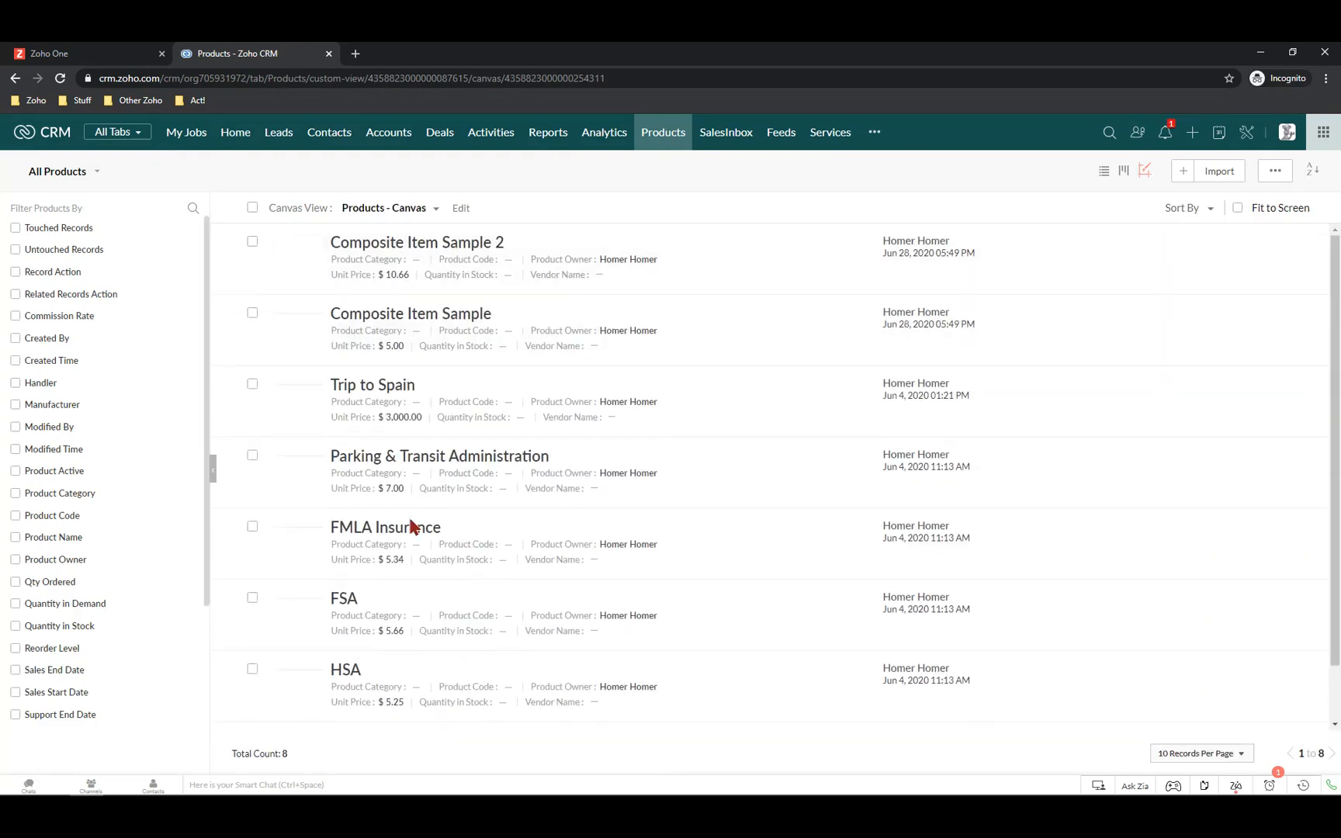
{"action": "left_click", "coordinate": [343, 607]}
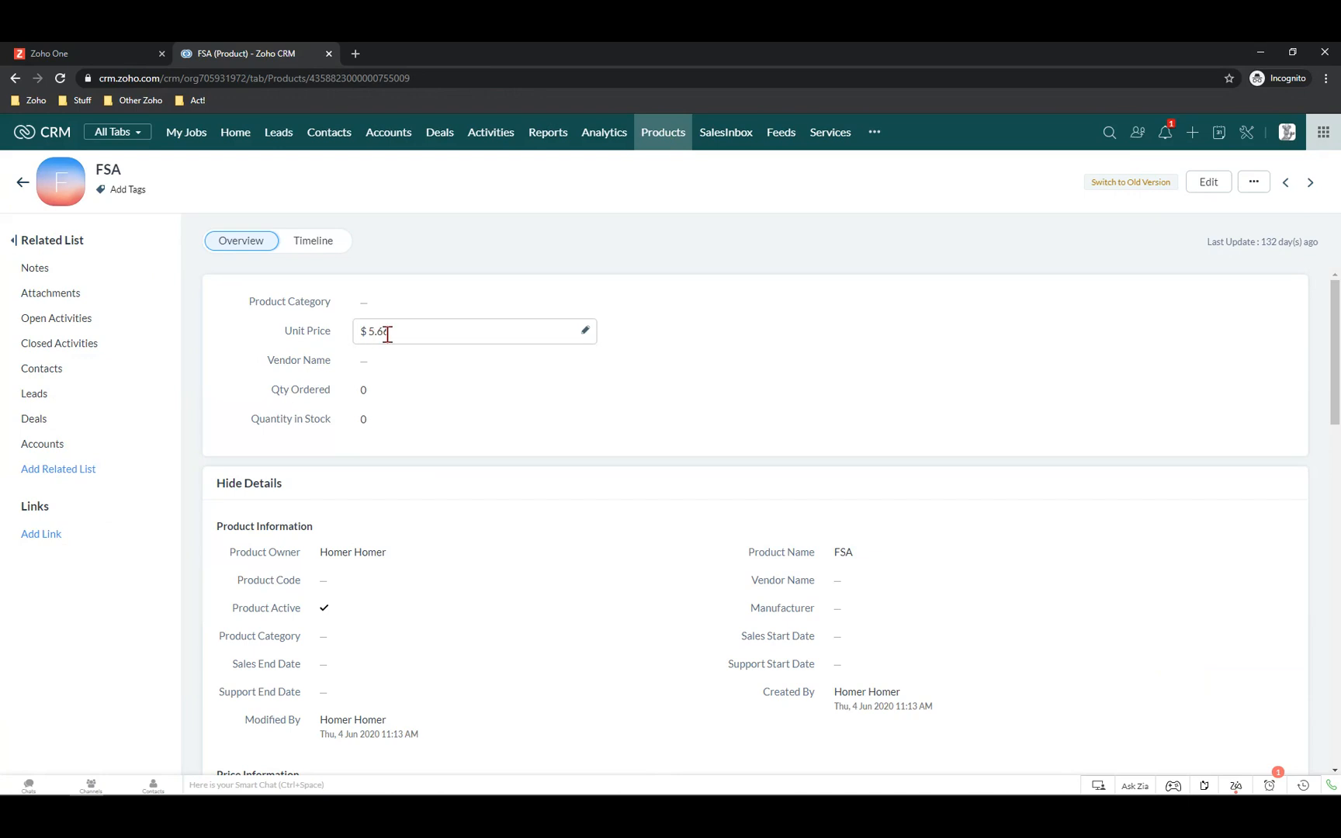
{"action": "scroll", "coordinate": [389, 341], "scroll_direction": "down", "scroll_amount": 2}
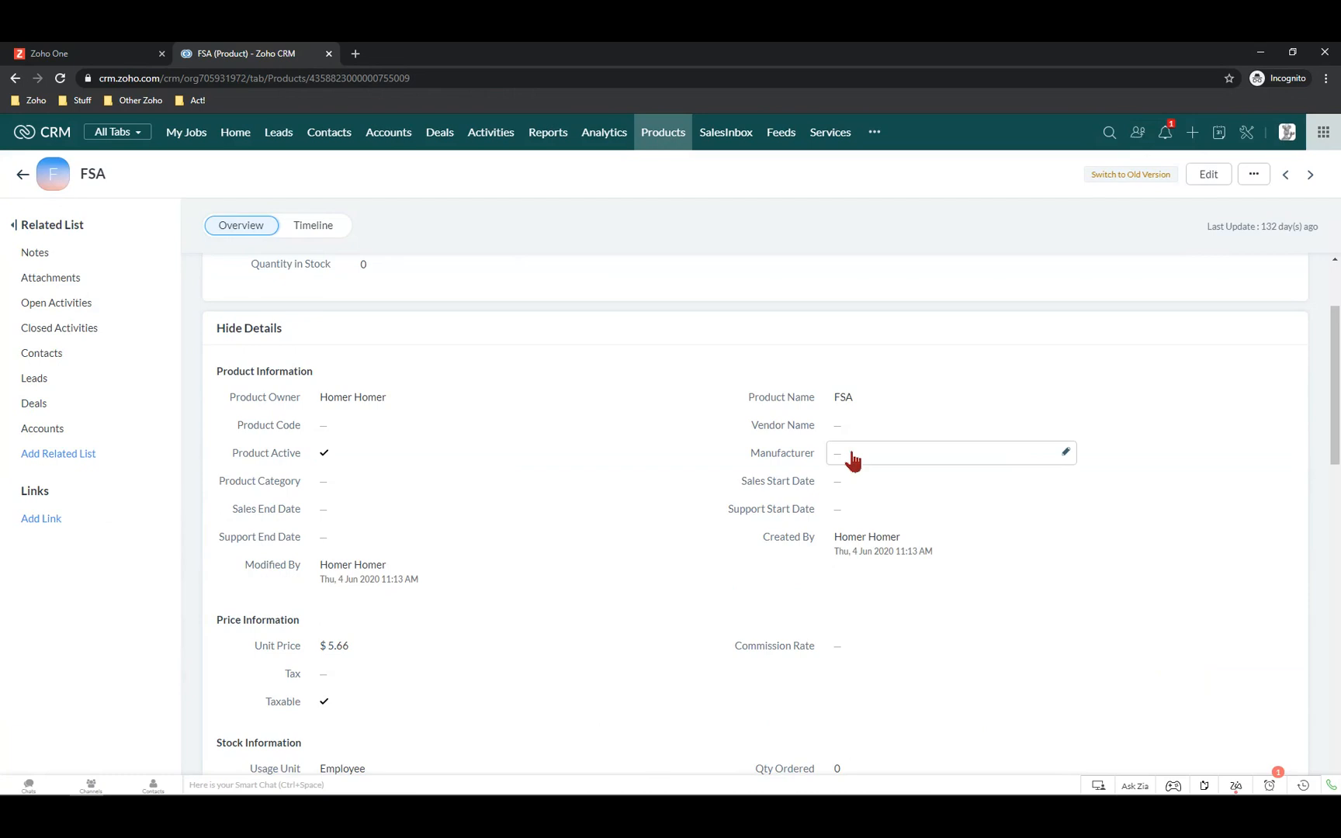
{"action": "scroll", "coordinate": [743, 493], "scroll_direction": "down", "scroll_amount": 4}
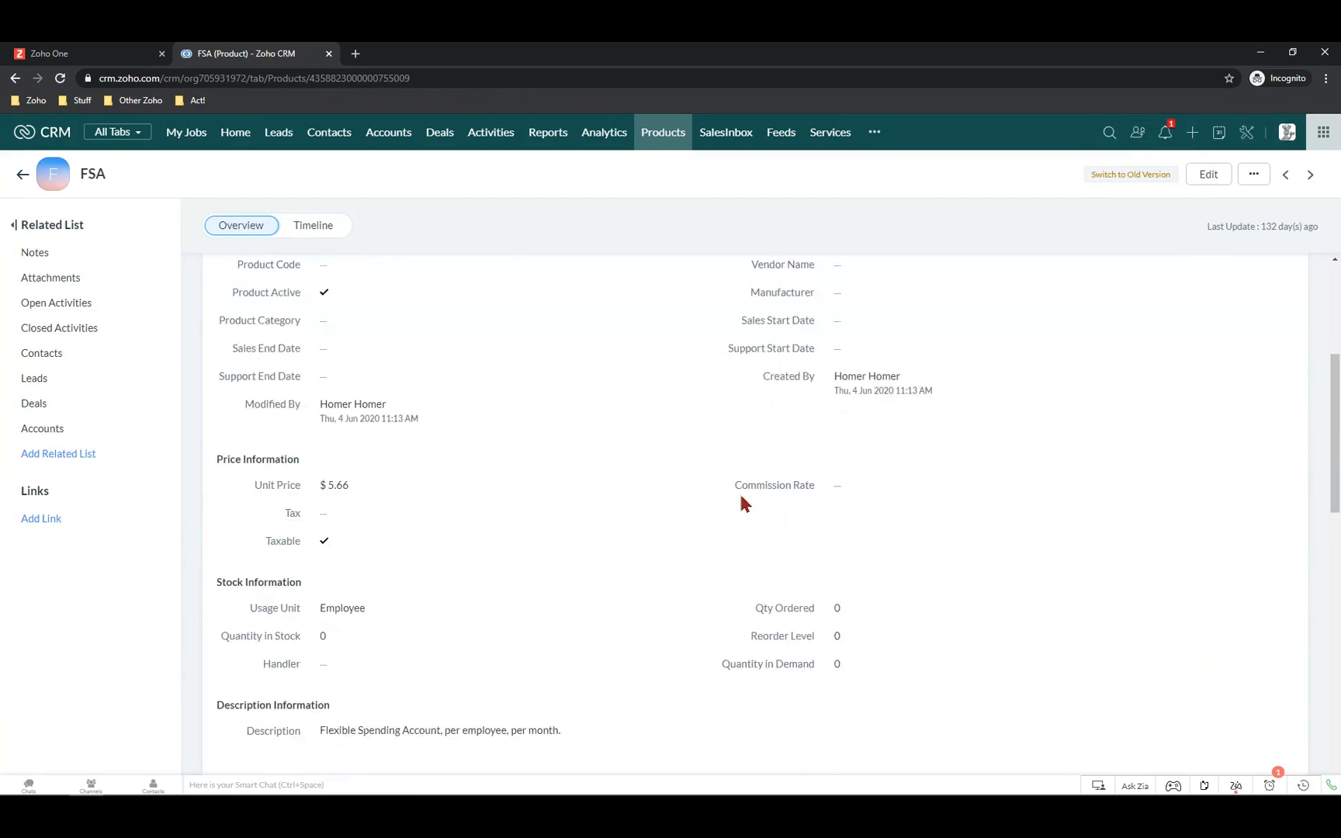
{"action": "scroll", "coordinate": [575, 602], "scroll_direction": "up", "scroll_amount": 3}
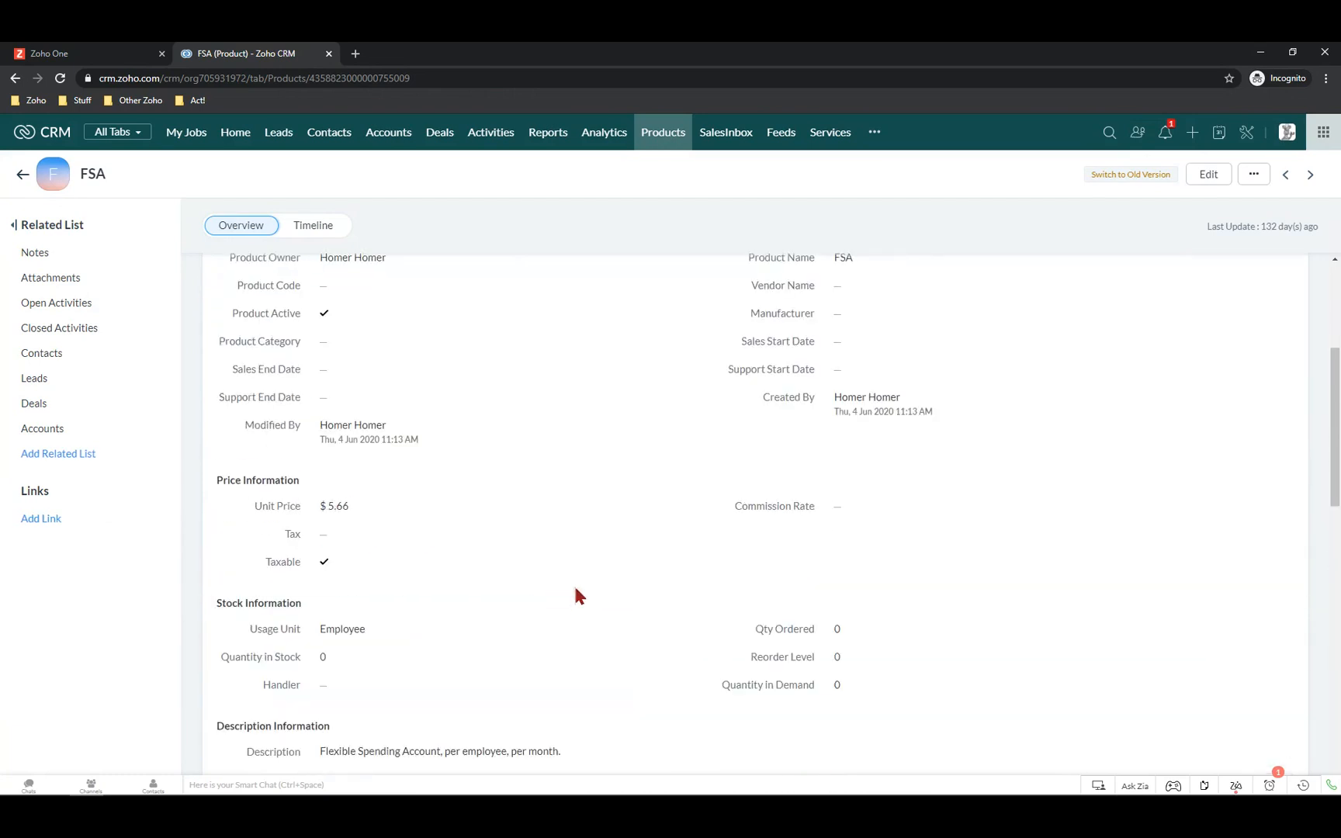
{"action": "scroll", "coordinate": [752, 528], "scroll_direction": "up", "scroll_amount": 3}
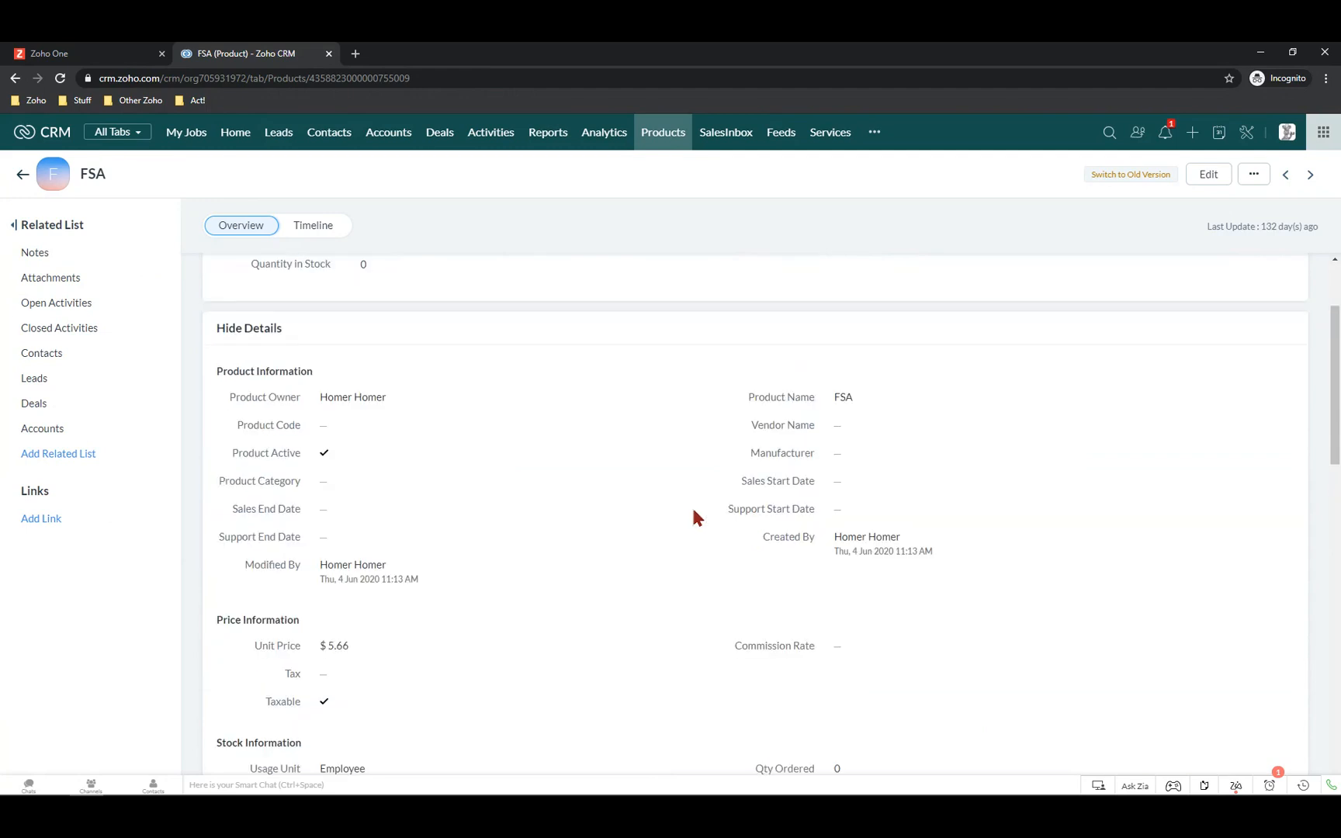
{"action": "scroll", "coordinate": [329, 552], "scroll_direction": "down", "scroll_amount": 3}
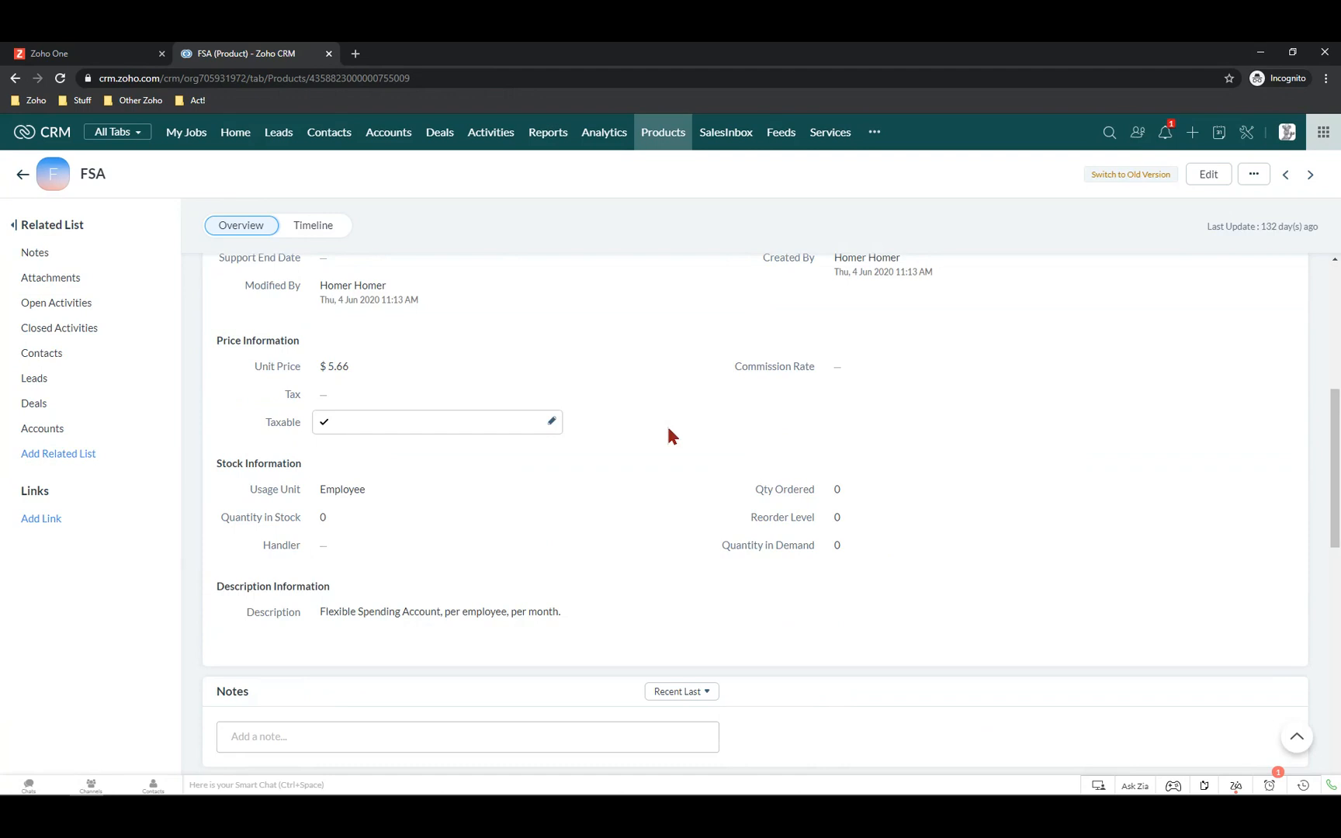
{"action": "scroll", "coordinate": [667, 423], "scroll_direction": "up", "scroll_amount": 2}
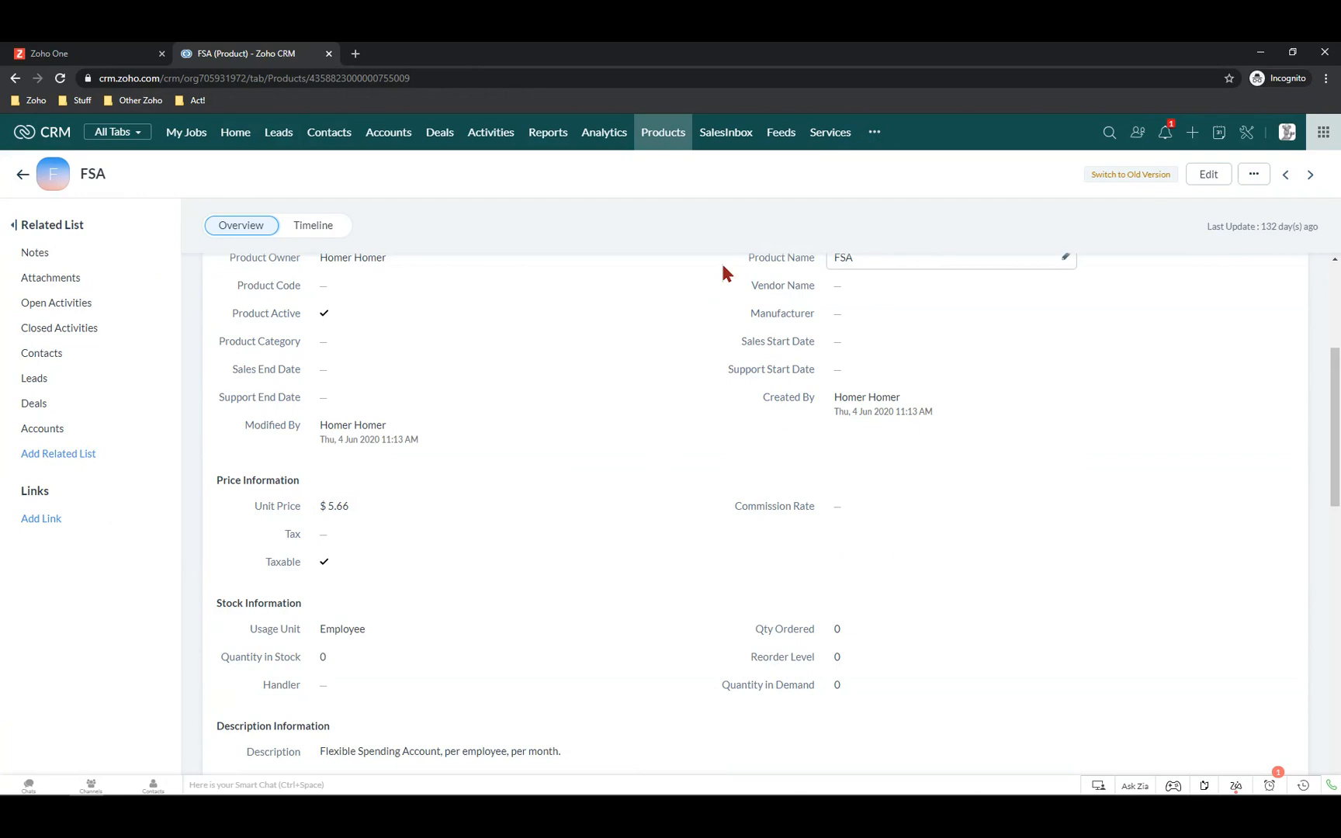
{"action": "scroll", "coordinate": [450, 388], "scroll_direction": "up", "scroll_amount": 3}
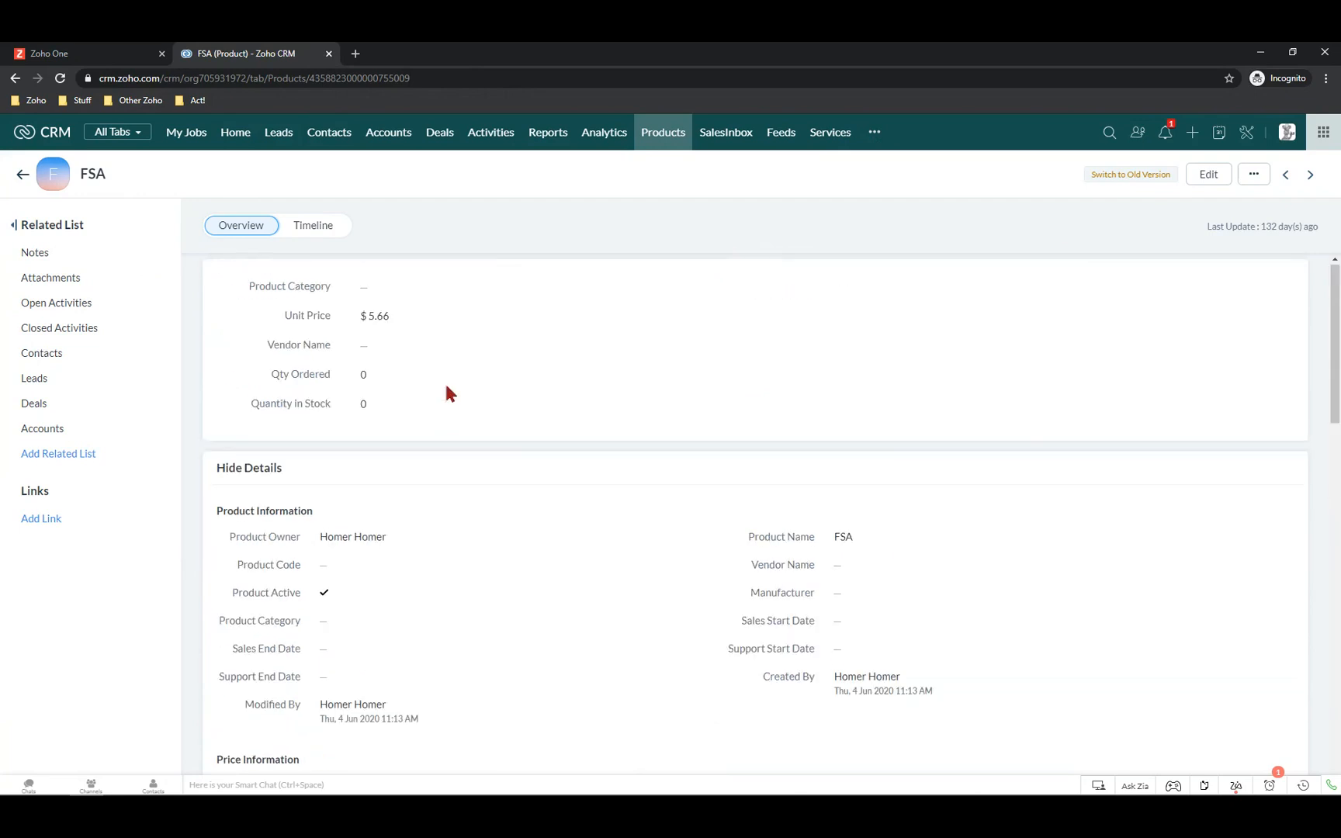
{"action": "left_click", "coordinate": [669, 138]}
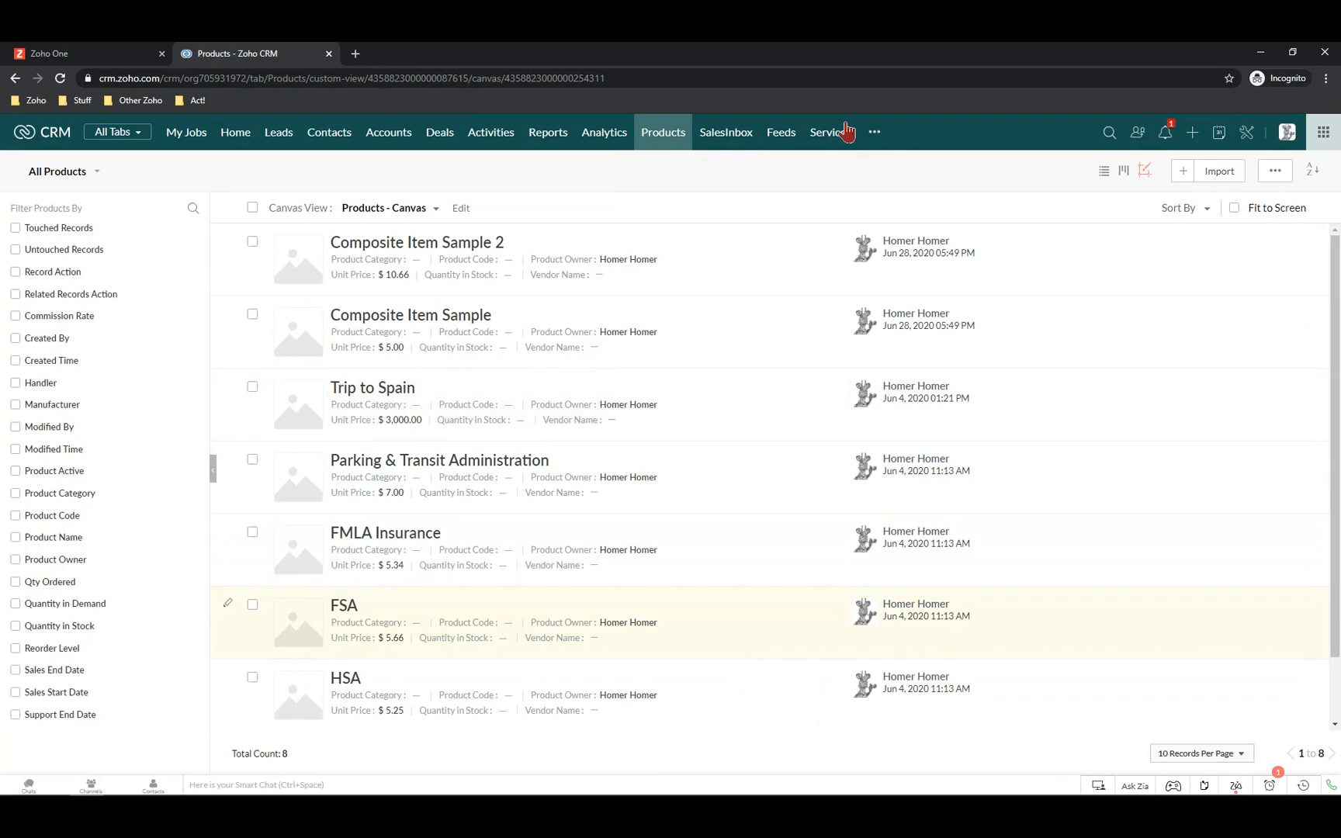
Look over the additional modules menu, glance at Zoho One, then enter CRM Setup
{"action": "left_click", "coordinate": [875, 134]}
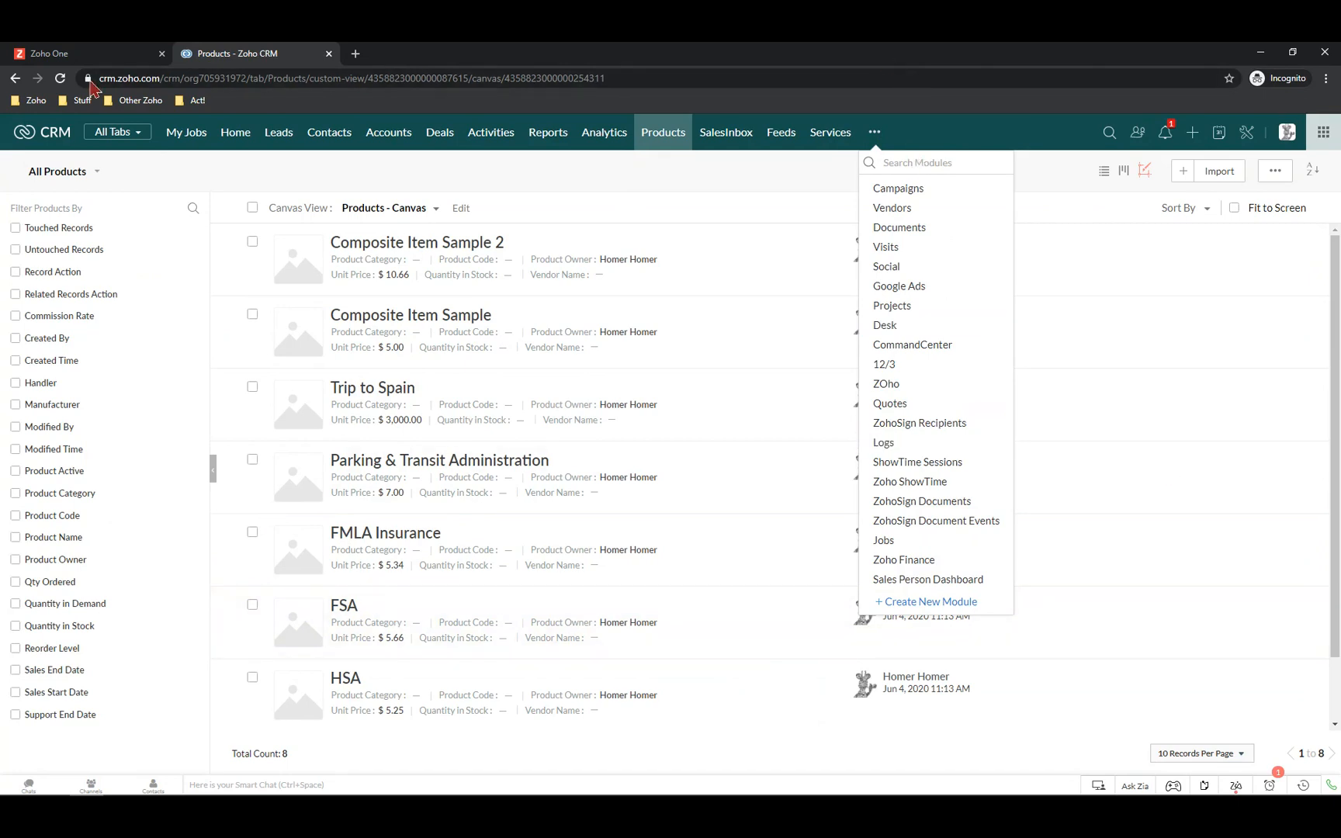
{"action": "left_click", "coordinate": [107, 58]}
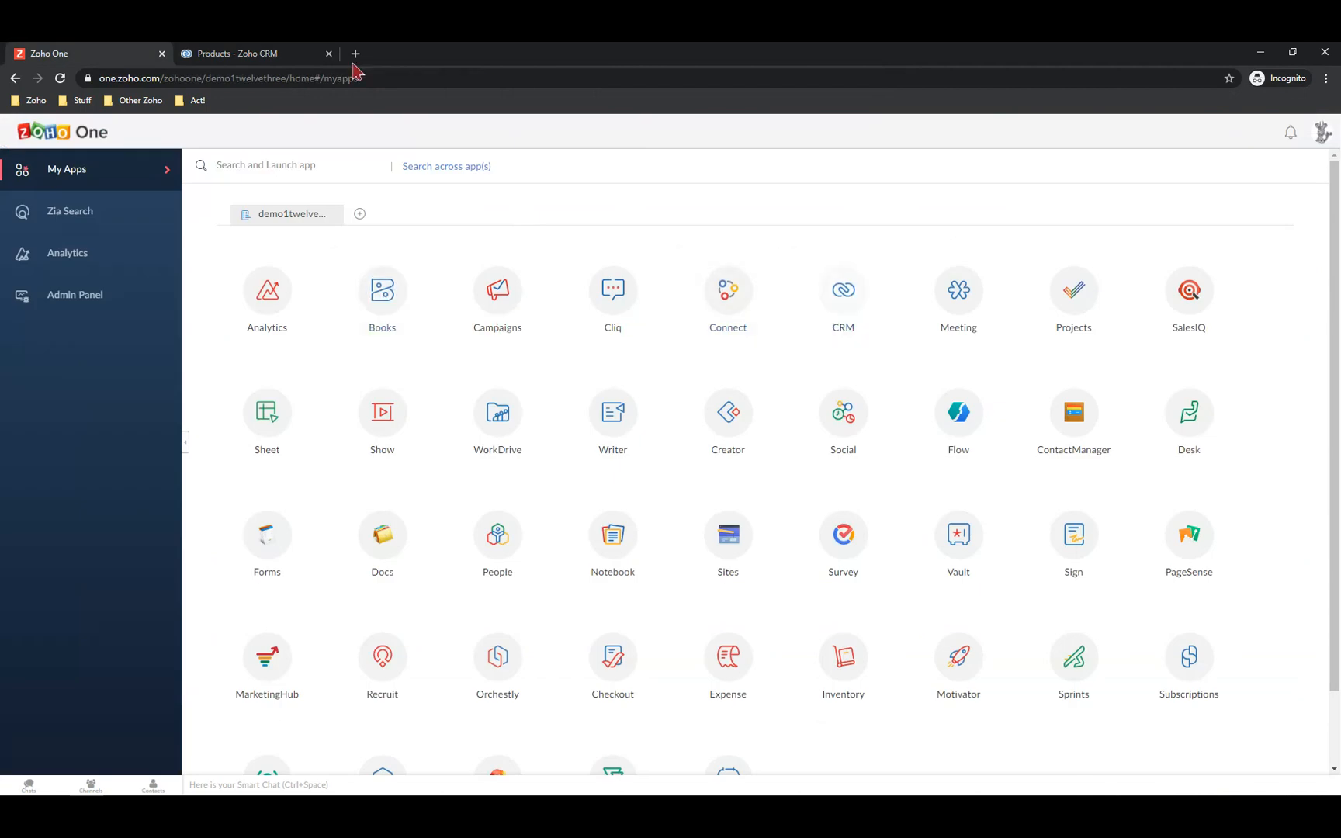
{"action": "left_click", "coordinate": [240, 61]}
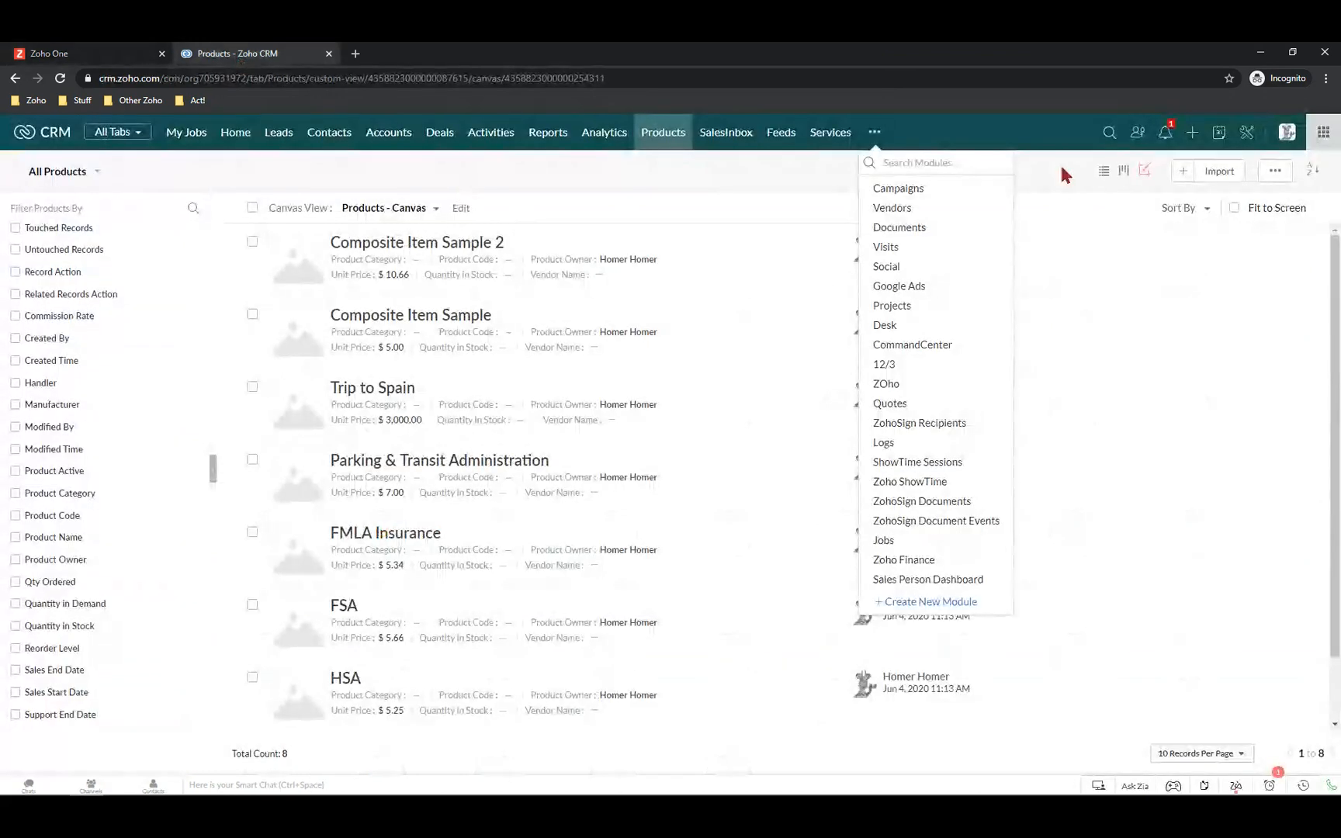
{"action": "left_click", "coordinate": [1245, 137]}
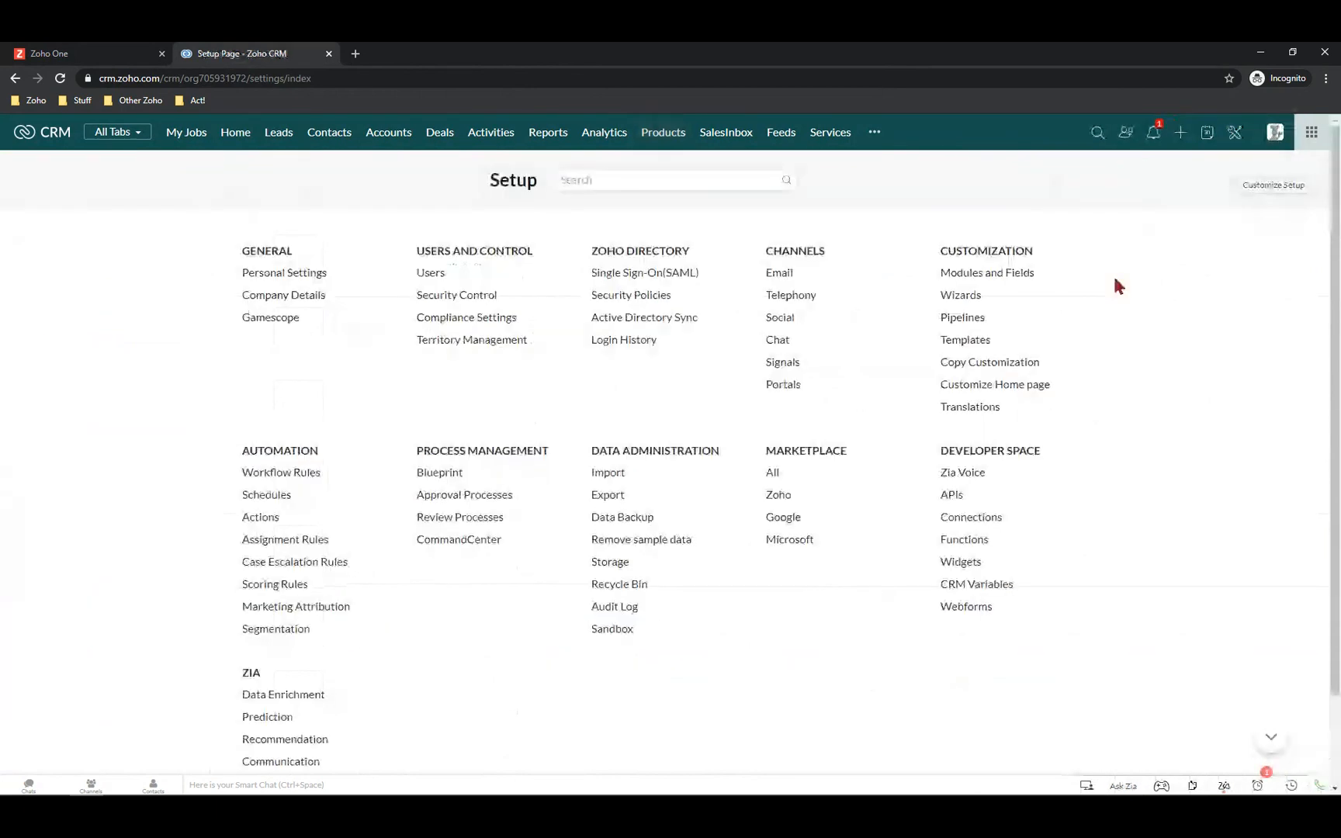
Go to Marketplace > Zoho and locate the Zoho Finance Suite integration card
{"action": "left_click", "coordinate": [779, 497]}
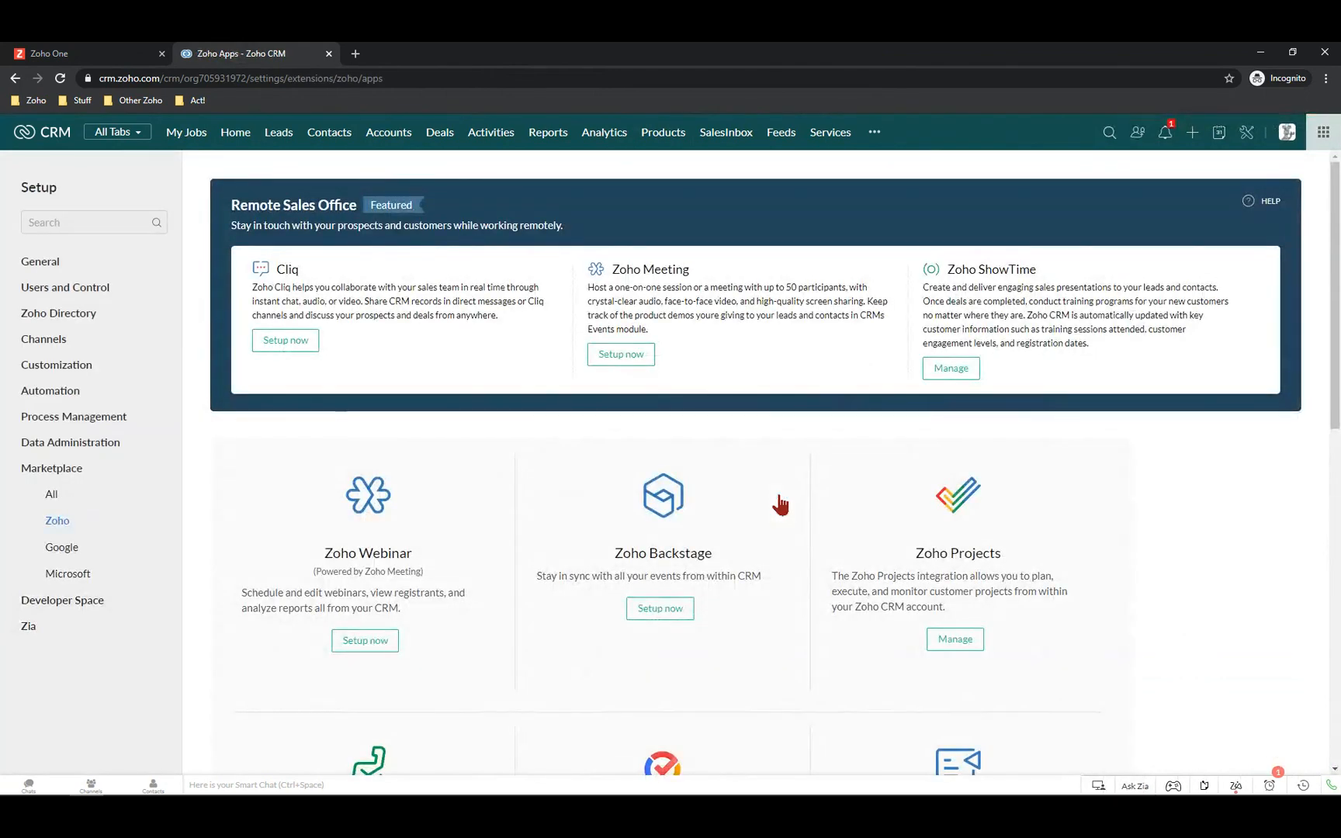
{"action": "scroll", "coordinate": [658, 394], "scroll_direction": "down", "scroll_amount": 3}
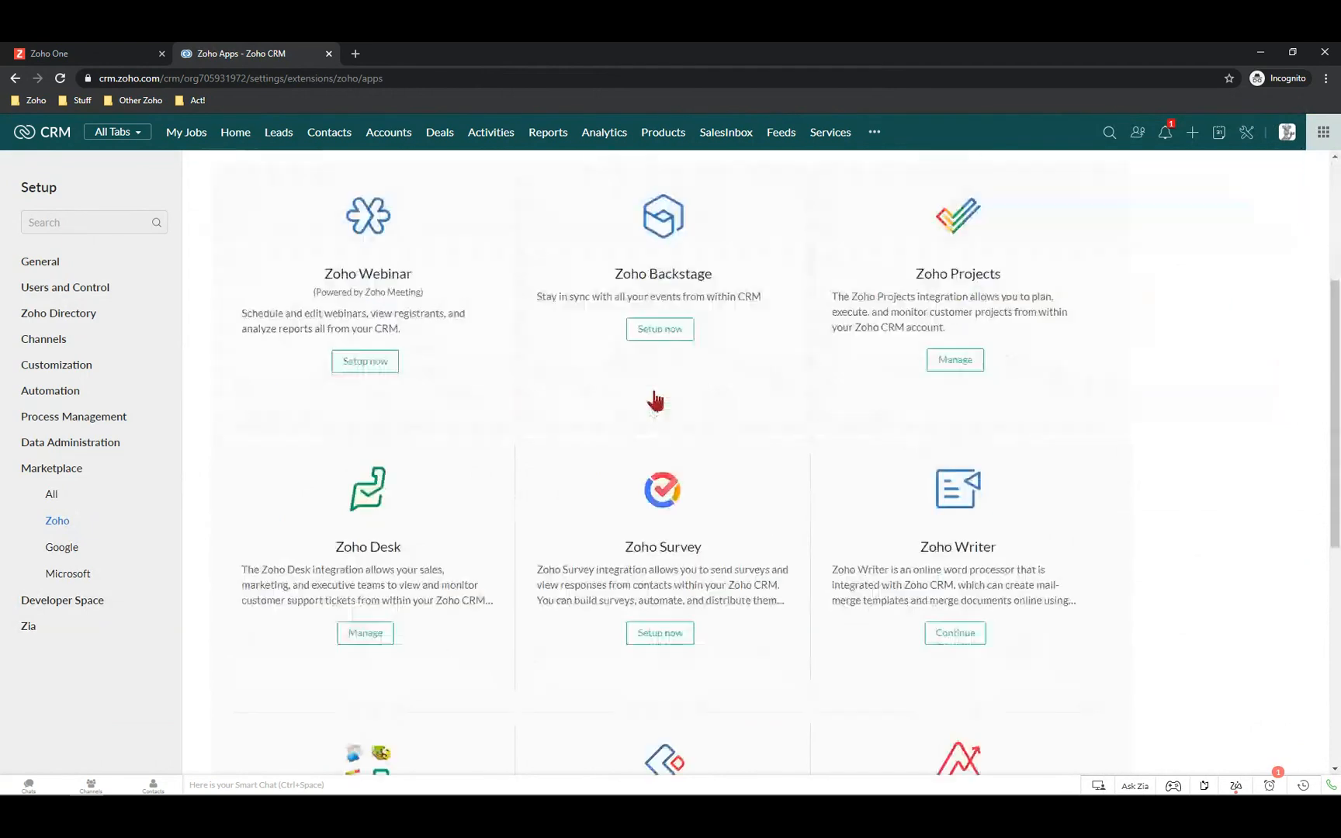
{"action": "scroll", "coordinate": [656, 434], "scroll_direction": "down", "scroll_amount": 5}
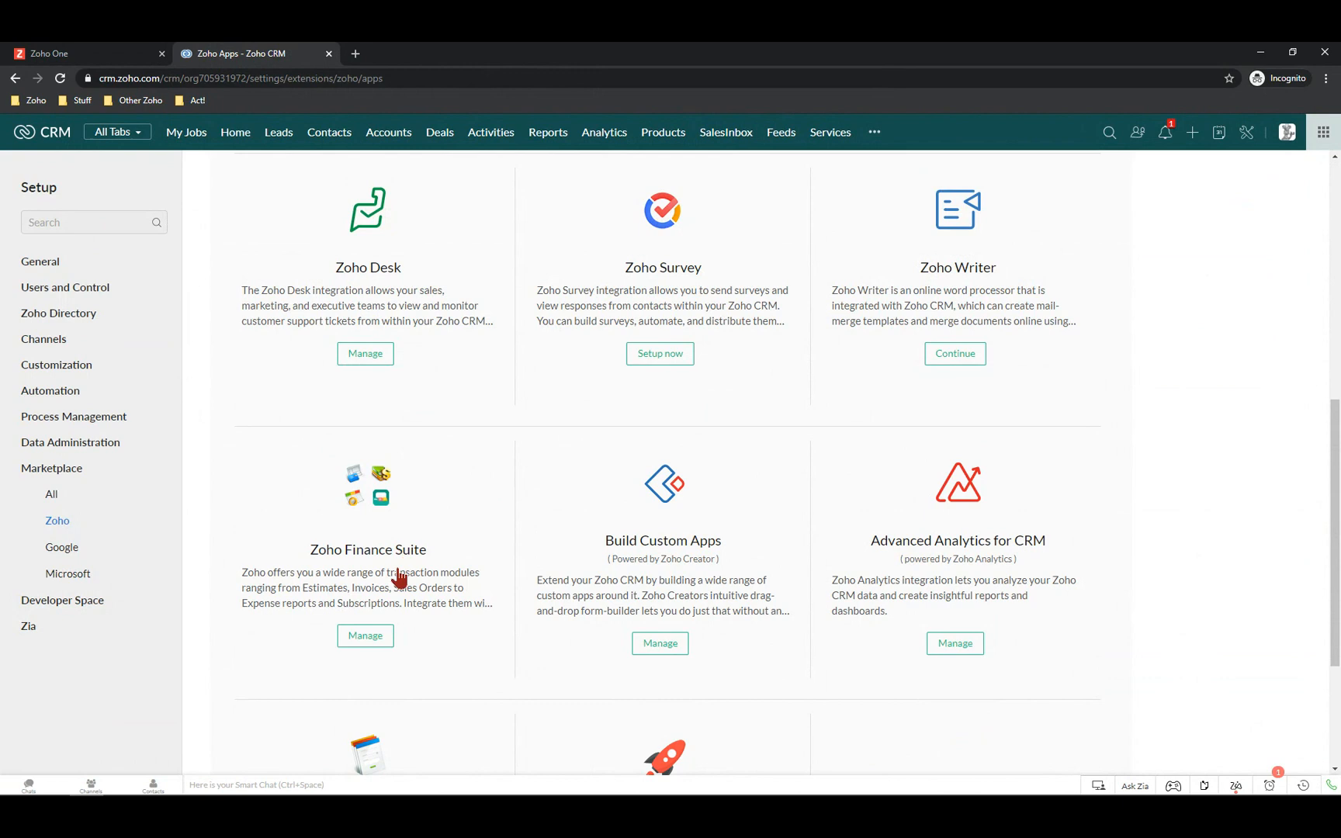
Manage Zoho Finance Suite and check its Books, Inventory modules and Contacts Sync status
{"action": "left_click", "coordinate": [366, 638]}
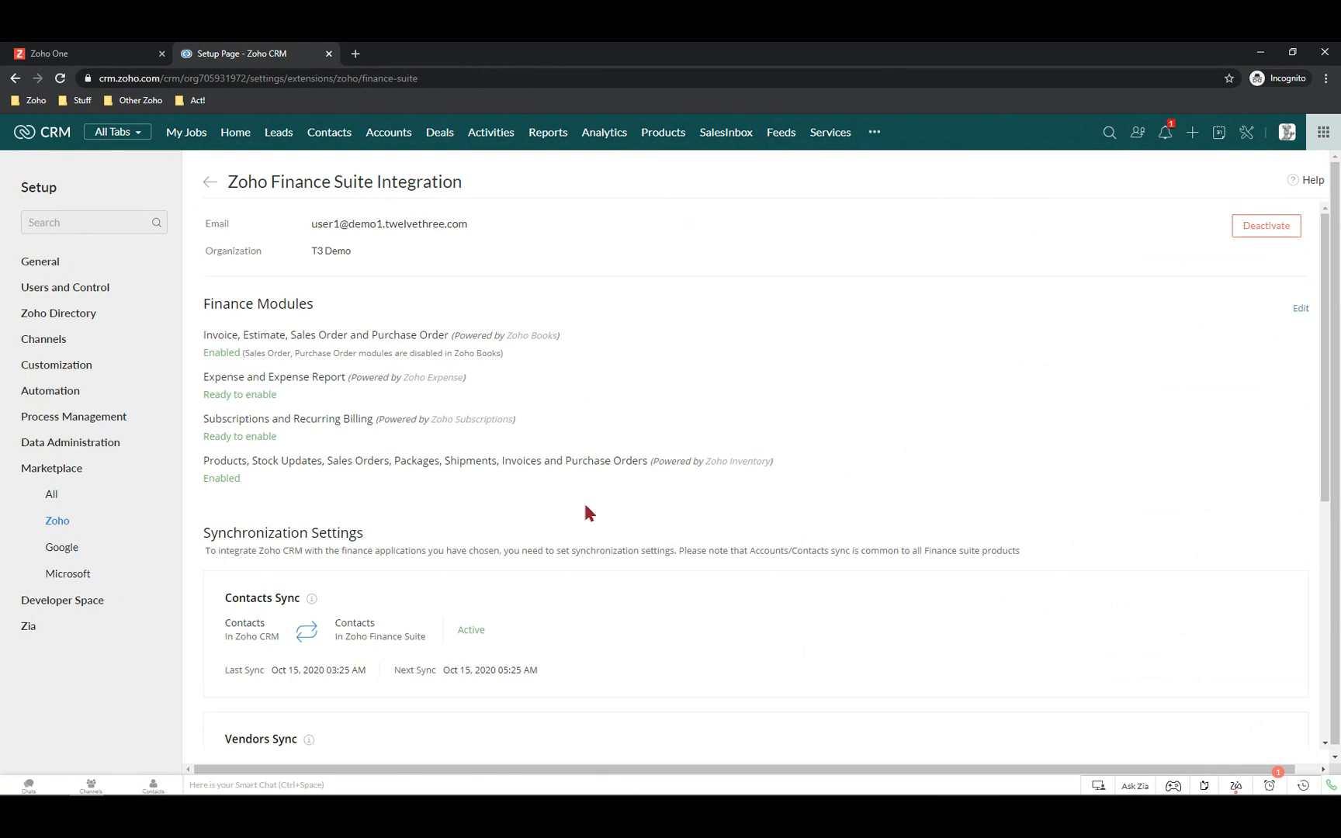
{"action": "scroll", "coordinate": [583, 501], "scroll_direction": "down", "scroll_amount": 3}
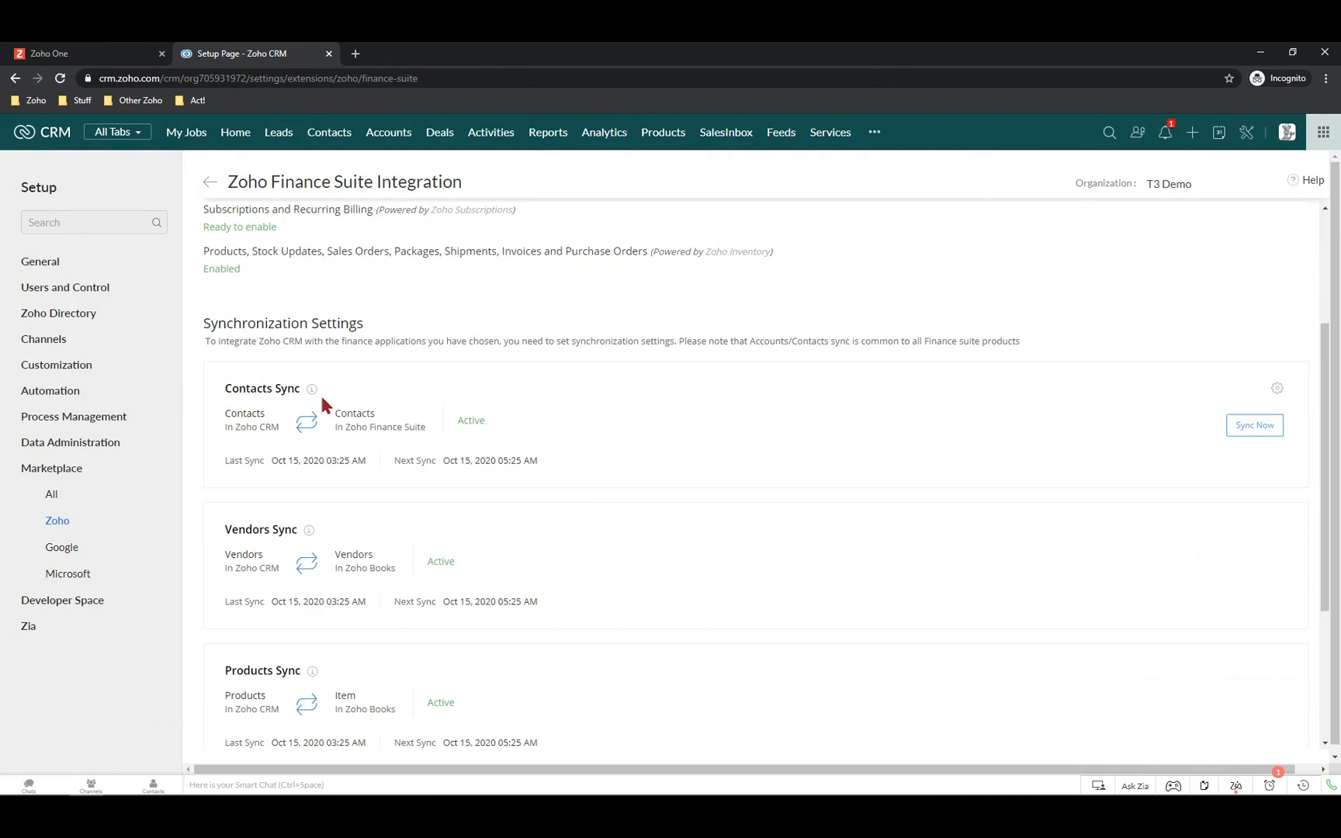
{"action": "left_click", "coordinate": [1277, 388]}
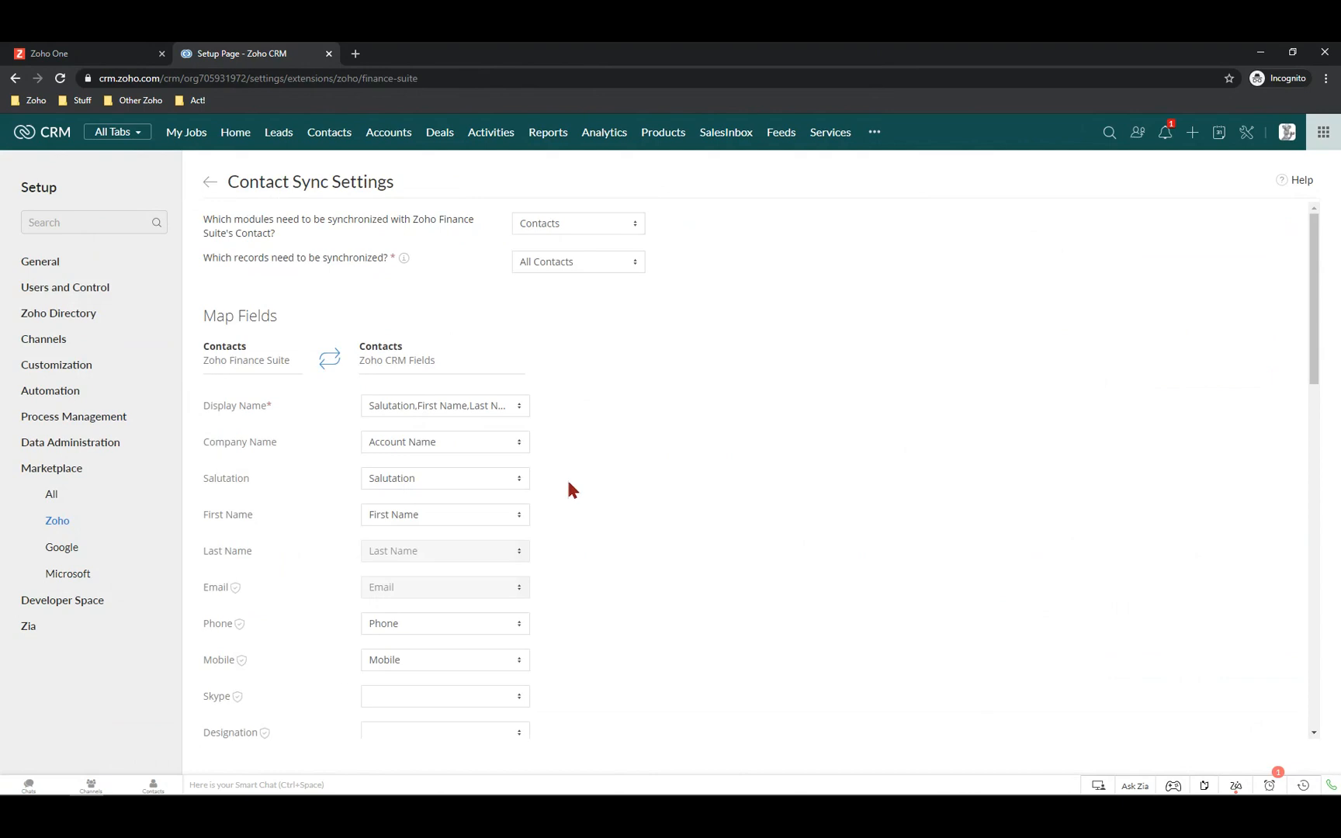
{"action": "left_click", "coordinate": [610, 232]}
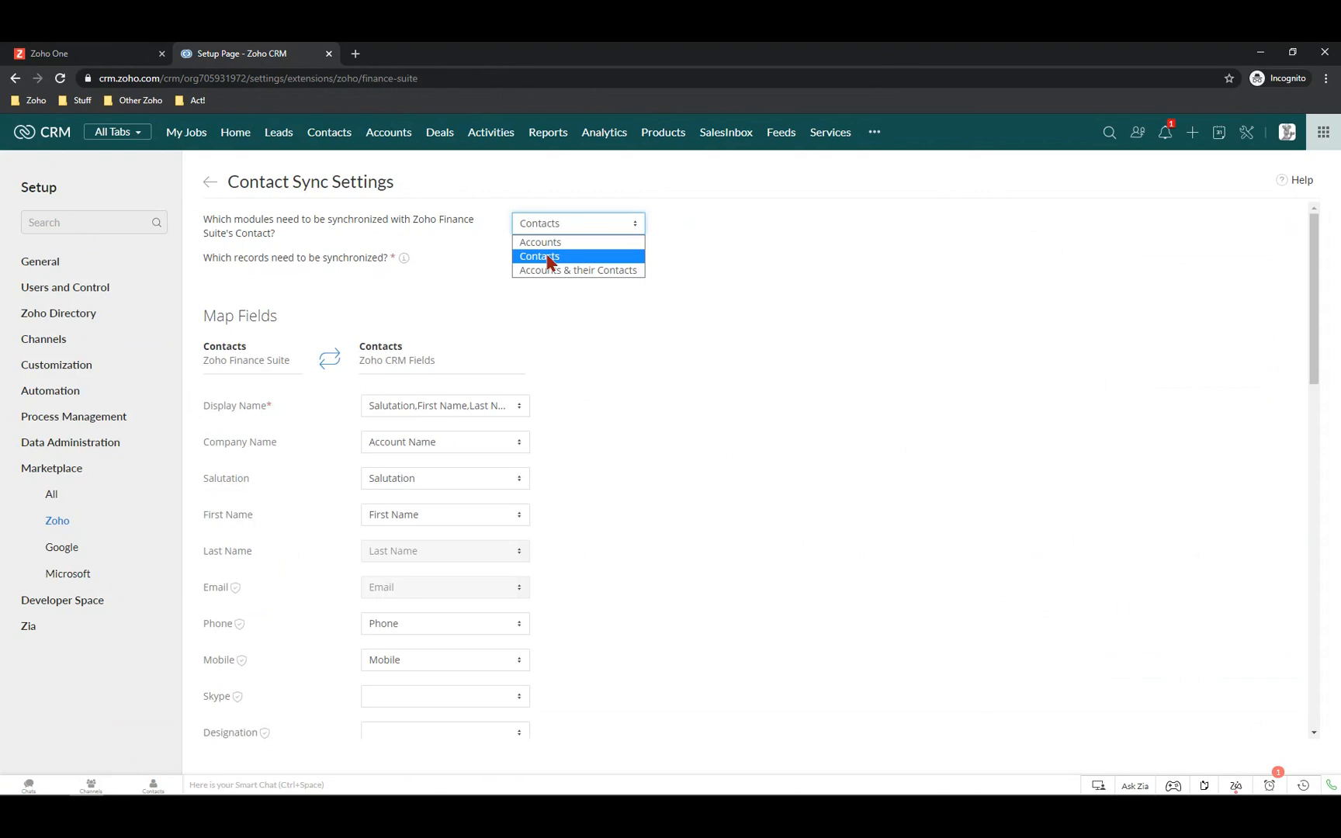
{"action": "left_click", "coordinate": [549, 392]}
{"action": "scroll", "coordinate": [679, 683], "scroll_direction": "down", "scroll_amount": 15}
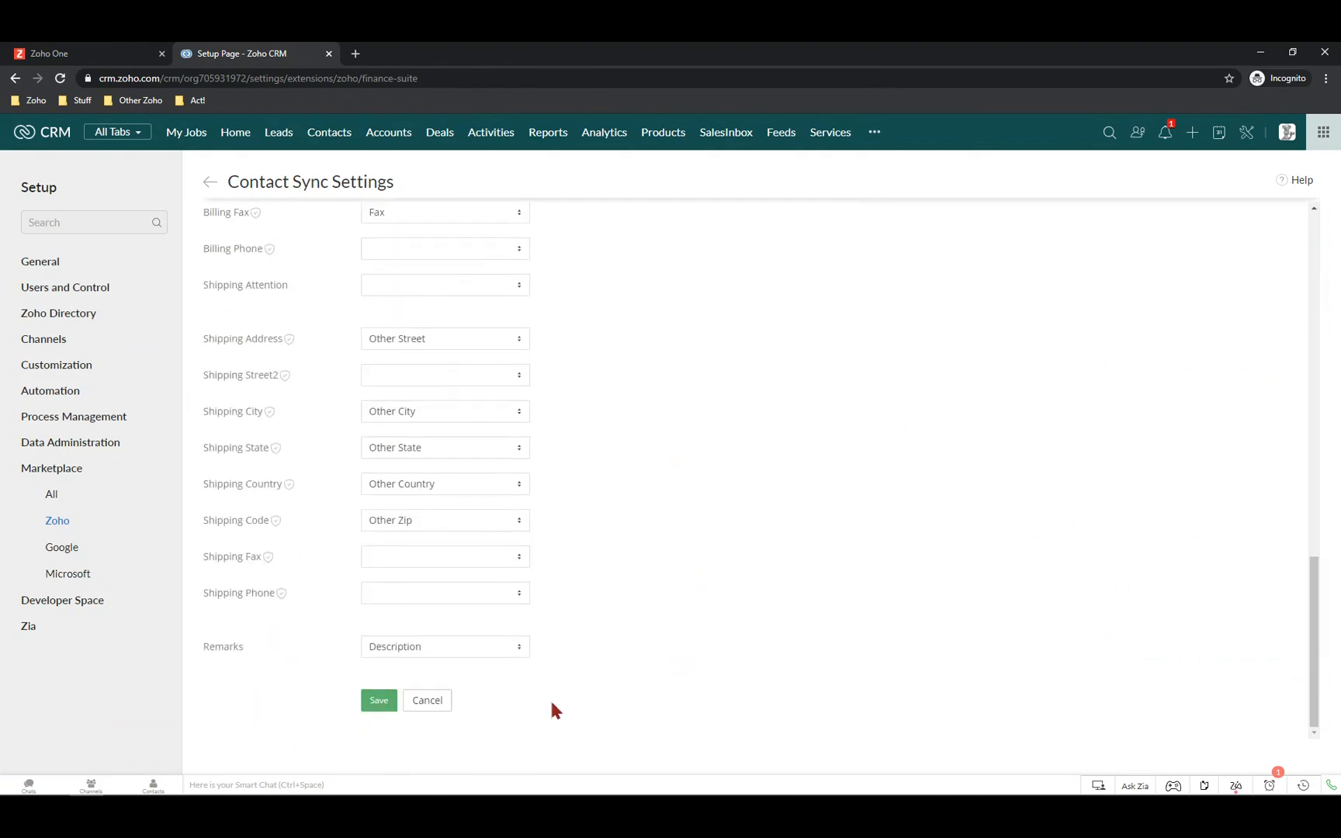
{"action": "left_click", "coordinate": [427, 704]}
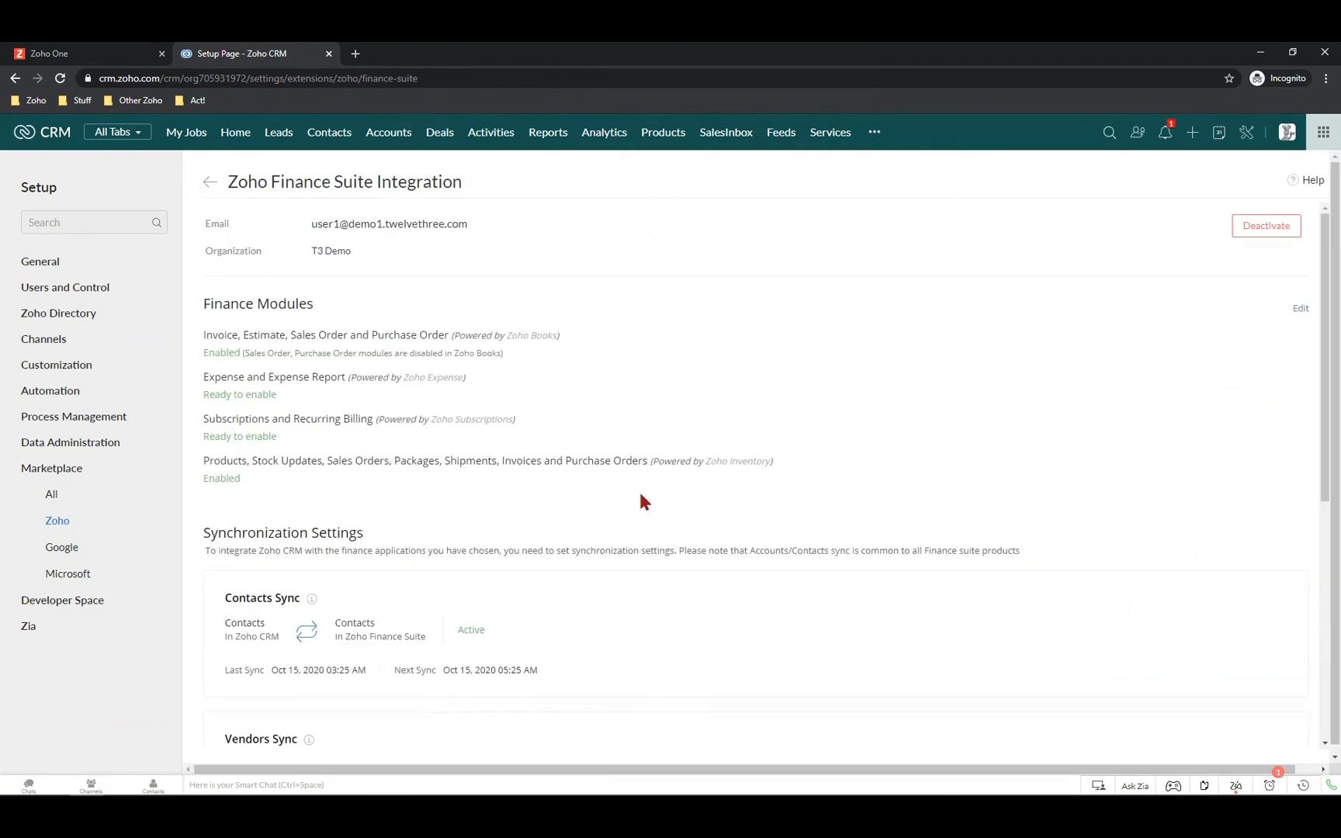
{"action": "scroll", "coordinate": [641, 500], "scroll_direction": "down", "scroll_amount": 4}
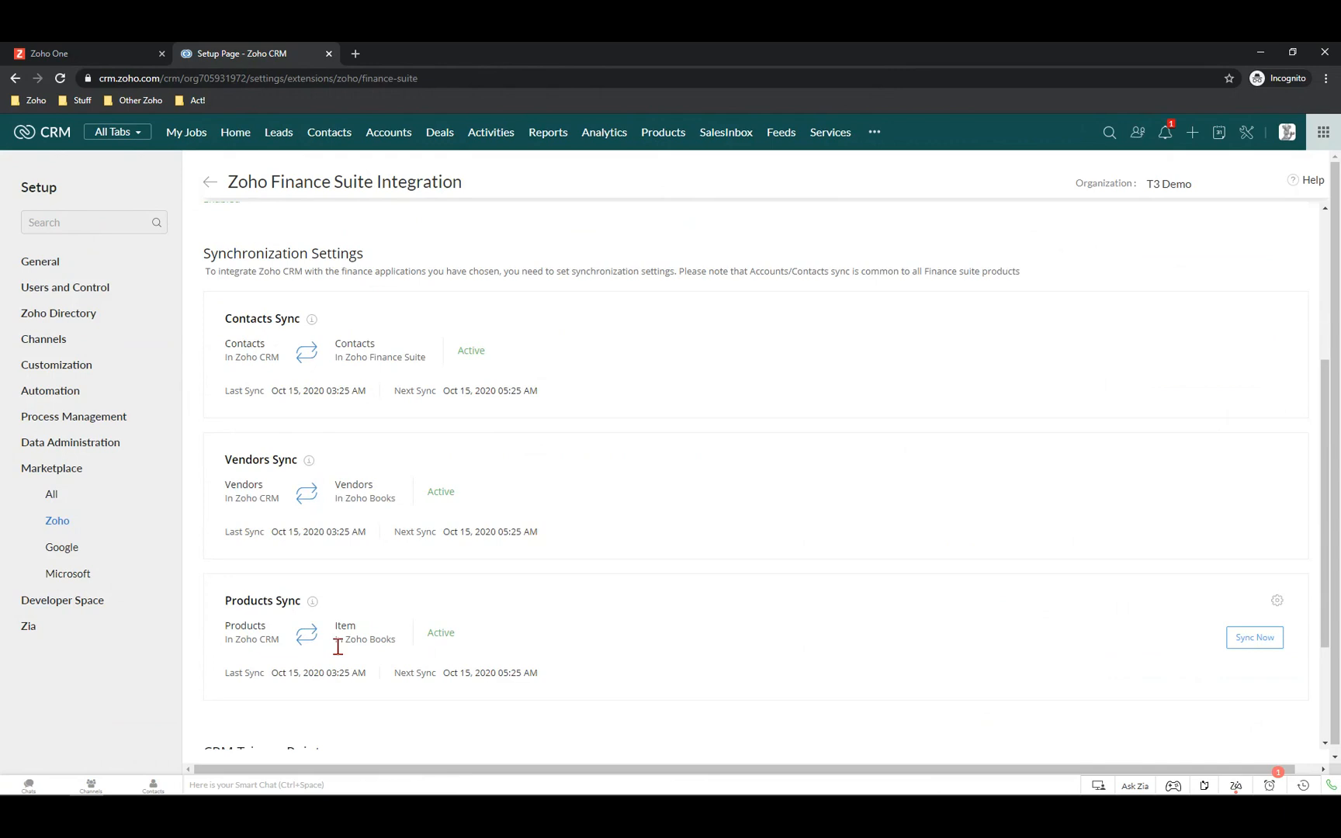
{"action": "scroll", "coordinate": [479, 648], "scroll_direction": "up", "scroll_amount": 1}
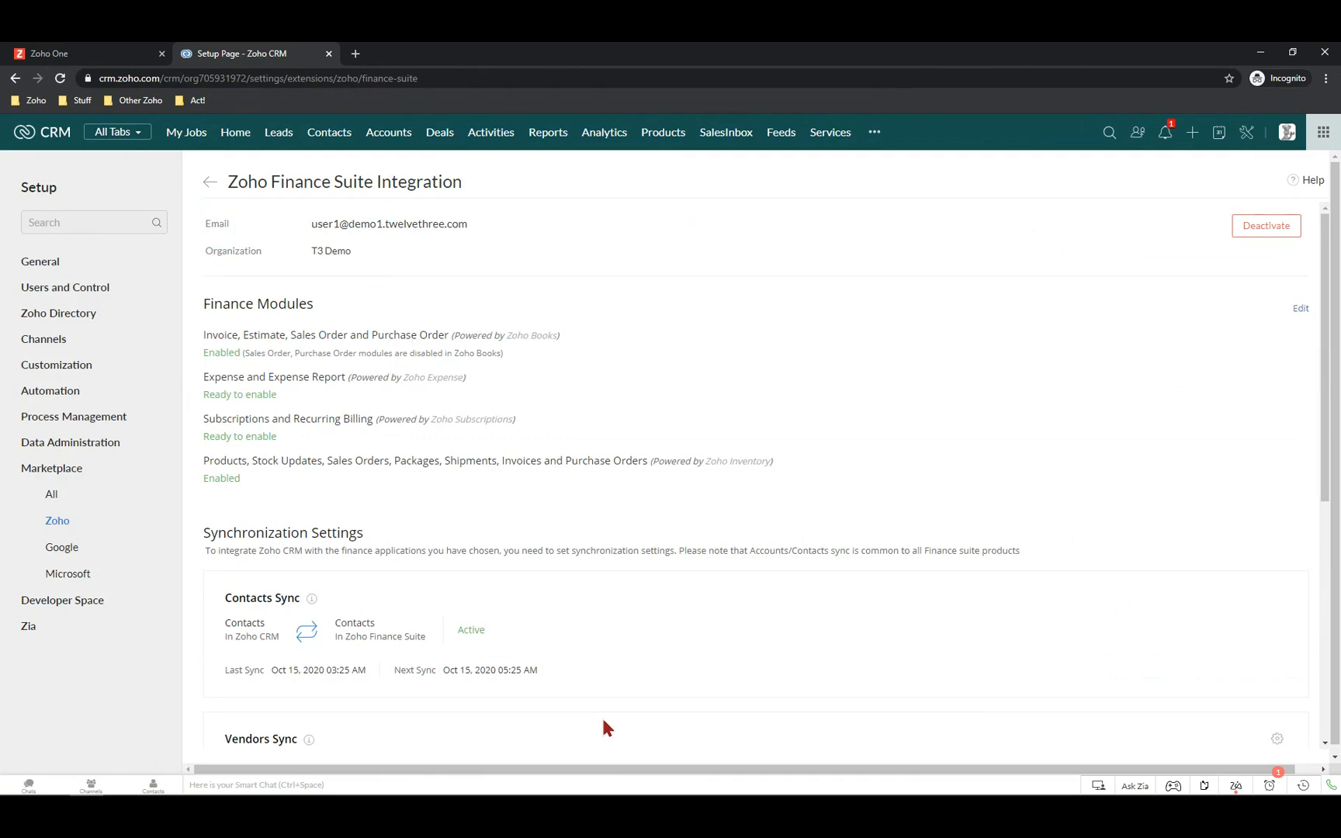
{"action": "scroll", "coordinate": [437, 541], "scroll_direction": "down", "scroll_amount": 3}
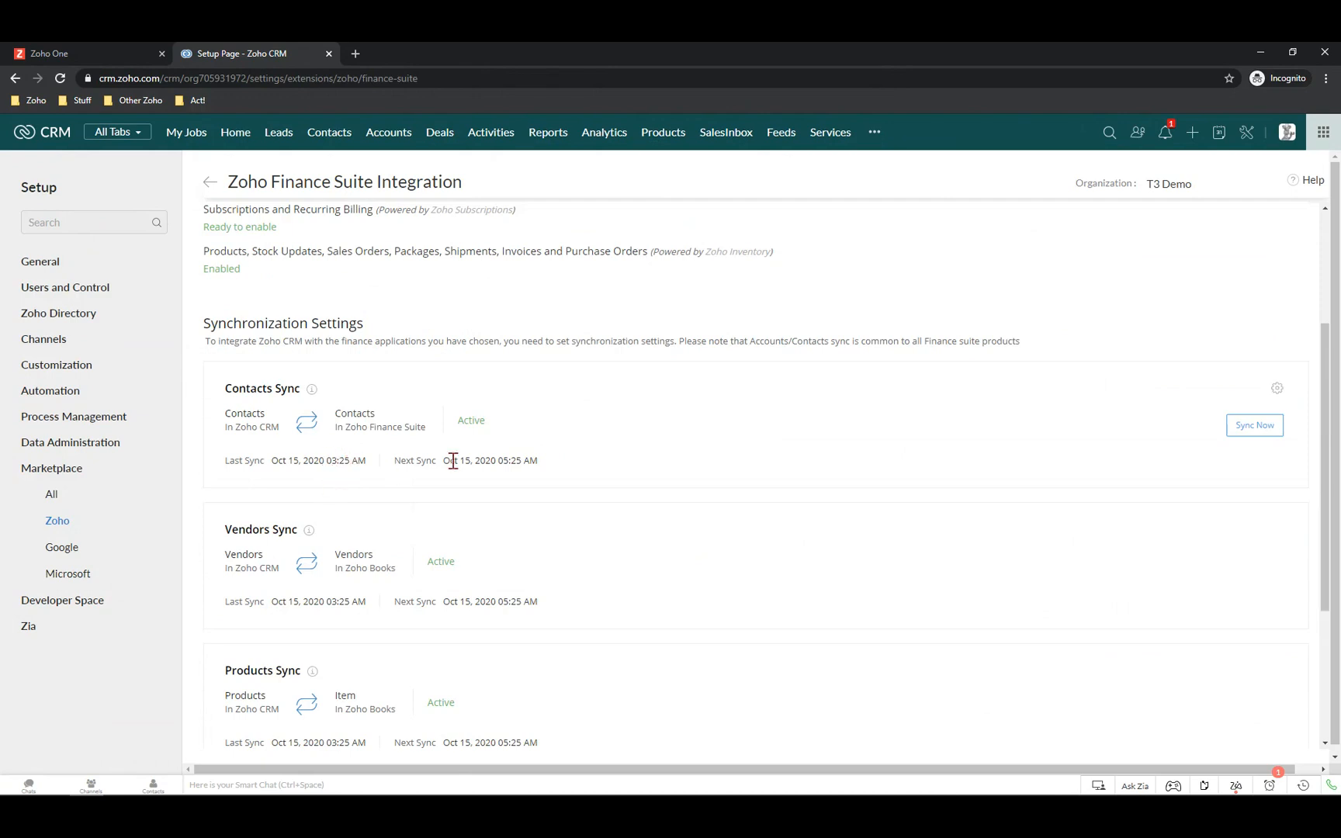
{"action": "scroll", "coordinate": [516, 464], "scroll_direction": "down", "scroll_amount": 3}
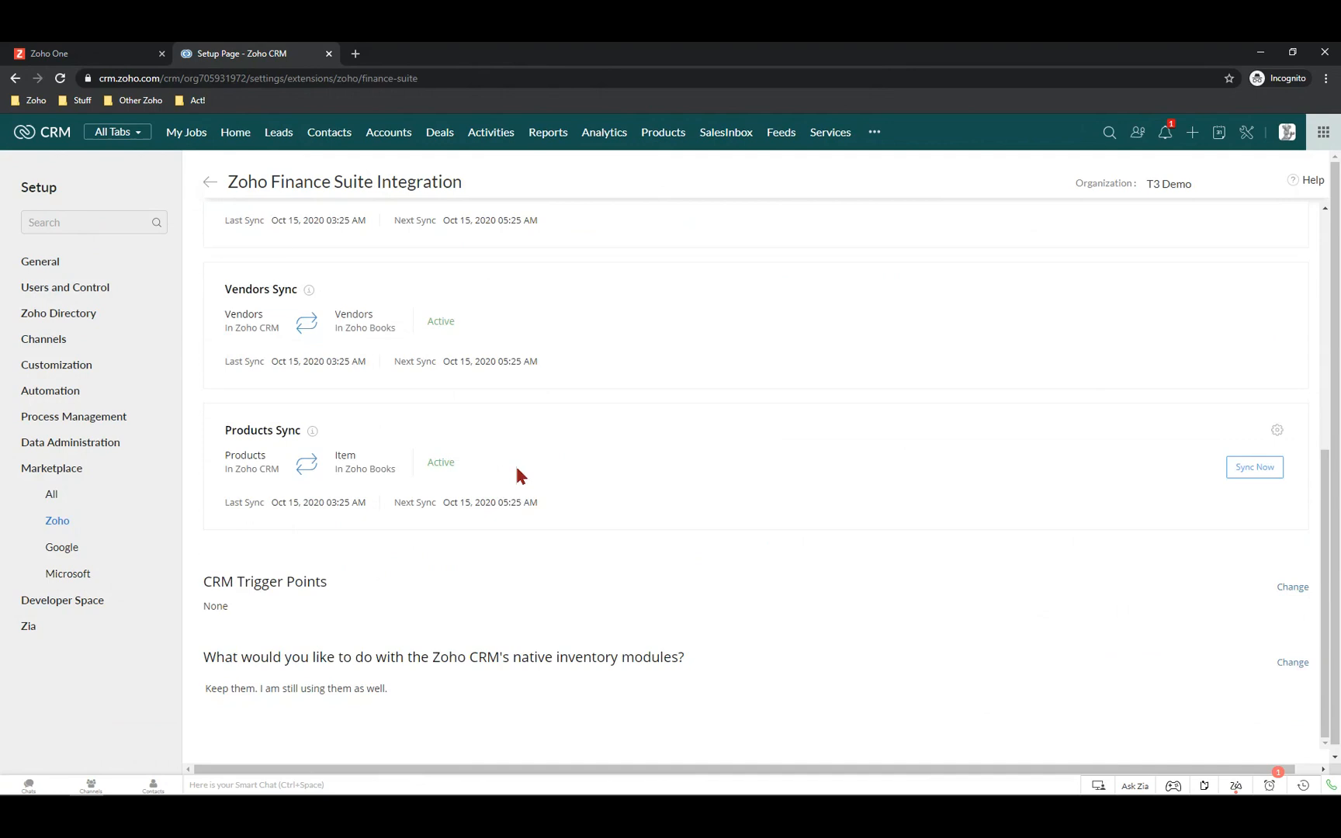
{"action": "scroll", "coordinate": [515, 470], "scroll_direction": "up", "scroll_amount": 2}
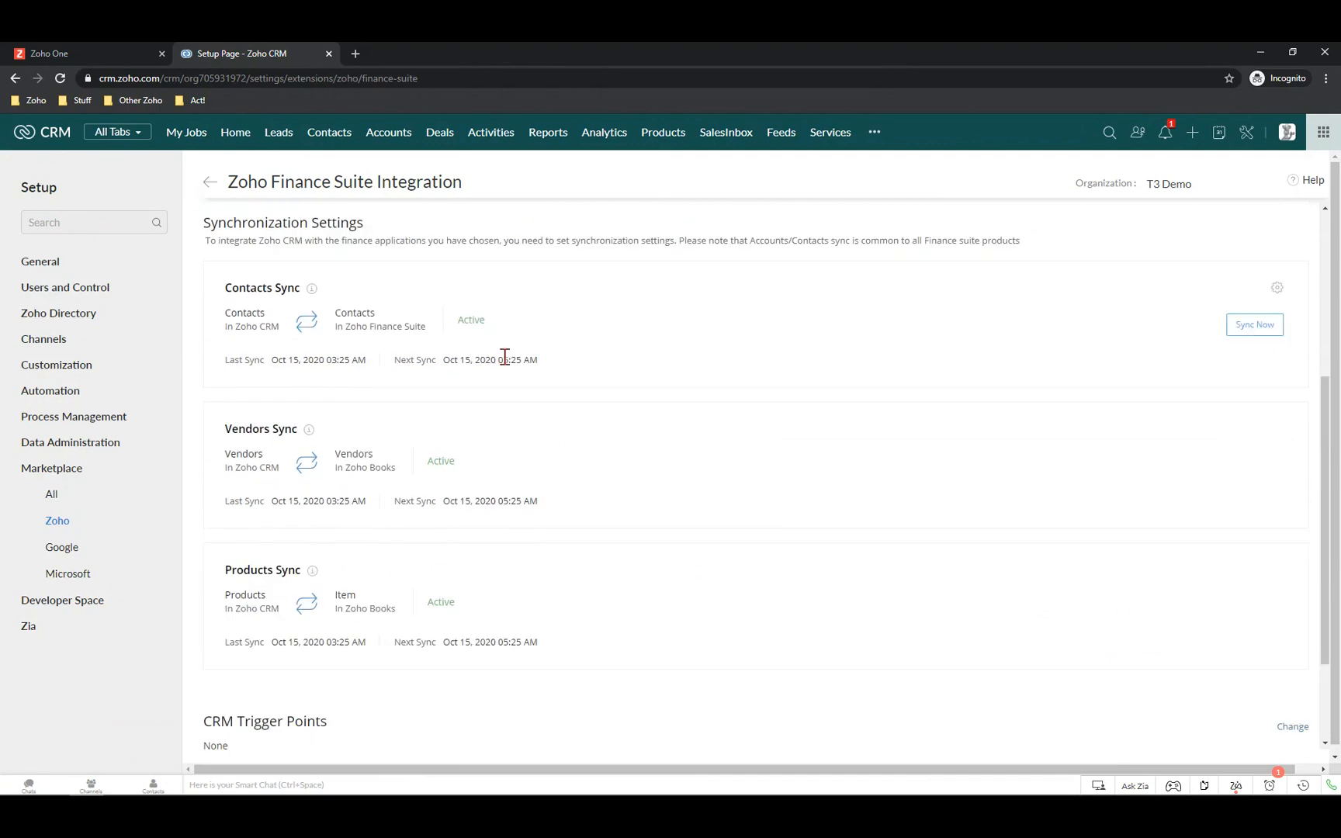
{"action": "scroll", "coordinate": [506, 357], "scroll_direction": "down", "scroll_amount": 2}
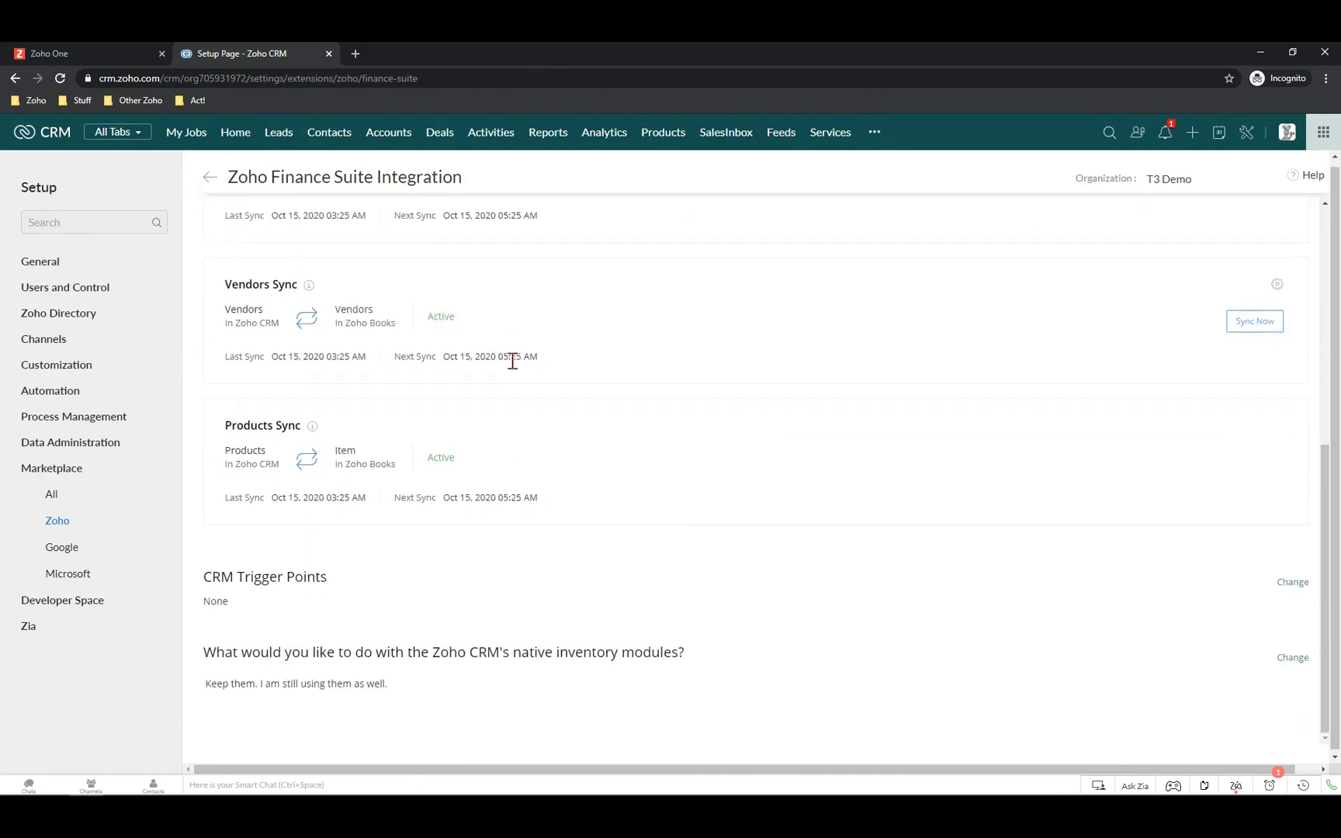
{"action": "scroll", "coordinate": [503, 439], "scroll_direction": "up", "scroll_amount": 4}
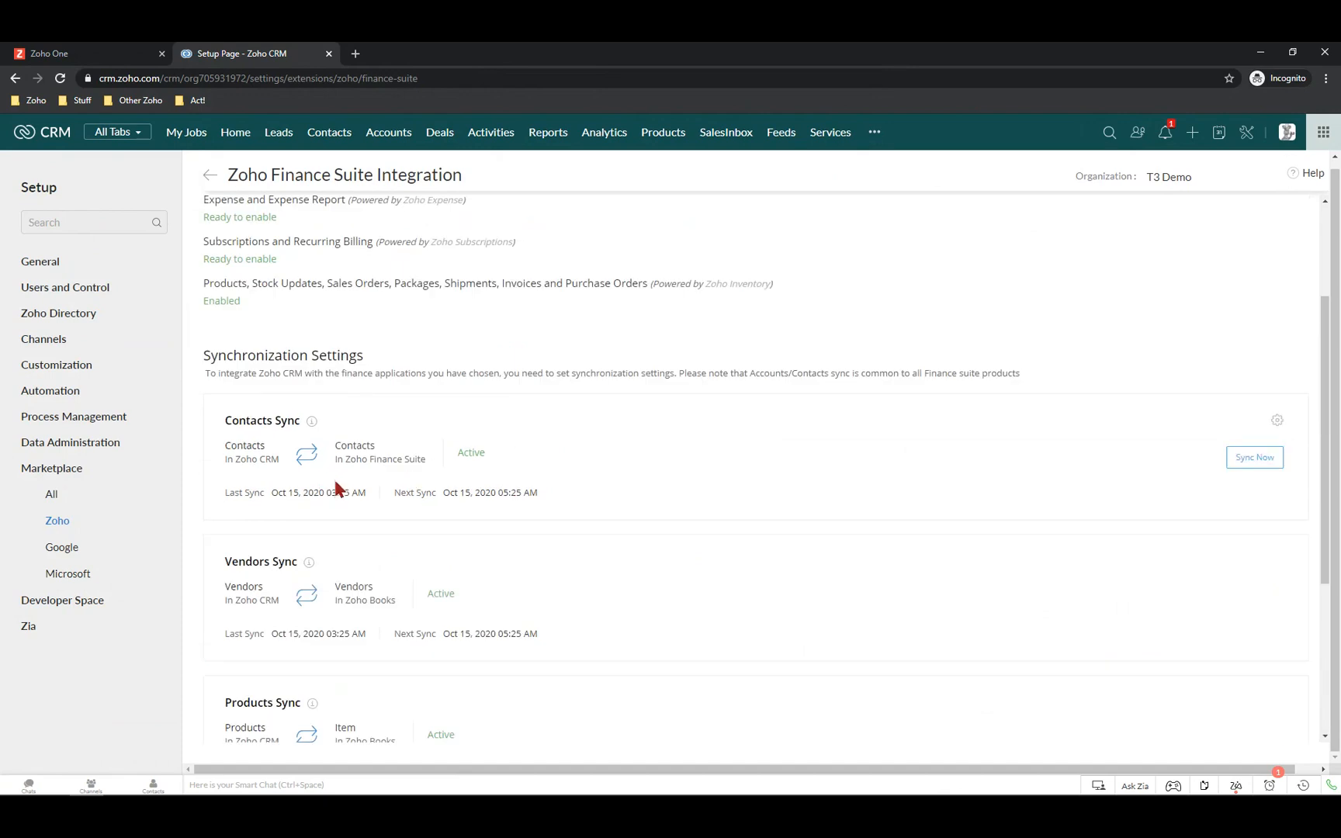
{"action": "scroll", "coordinate": [380, 520], "scroll_direction": "down", "scroll_amount": 2}
{"action": "scroll", "coordinate": [380, 520], "scroll_direction": "up", "scroll_amount": 5}
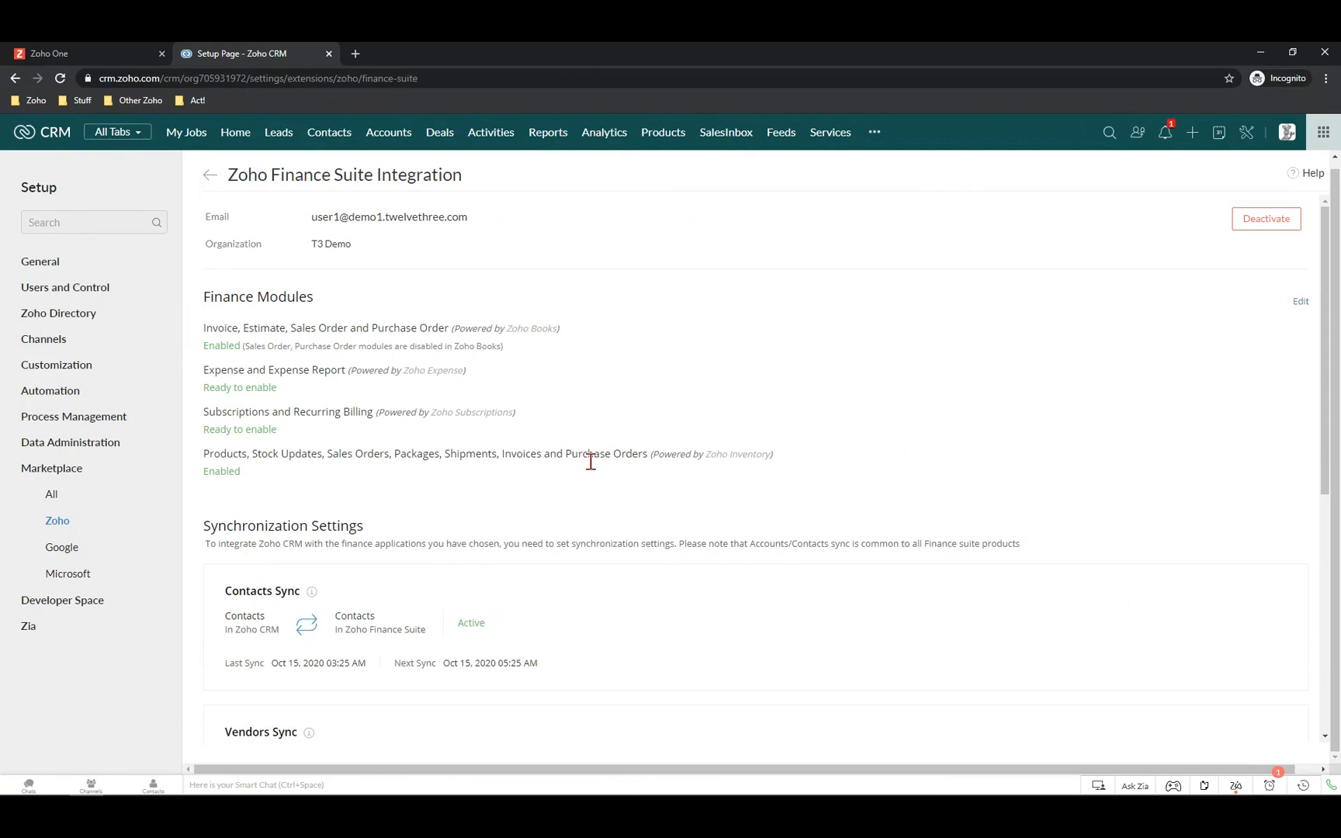
{"action": "scroll", "coordinate": [599, 487], "scroll_direction": "down", "scroll_amount": 5}
{"action": "scroll", "coordinate": [603, 483], "scroll_direction": "up", "scroll_amount": 5}
{"action": "scroll", "coordinate": [295, 179], "scroll_direction": "up", "scroll_amount": 1}
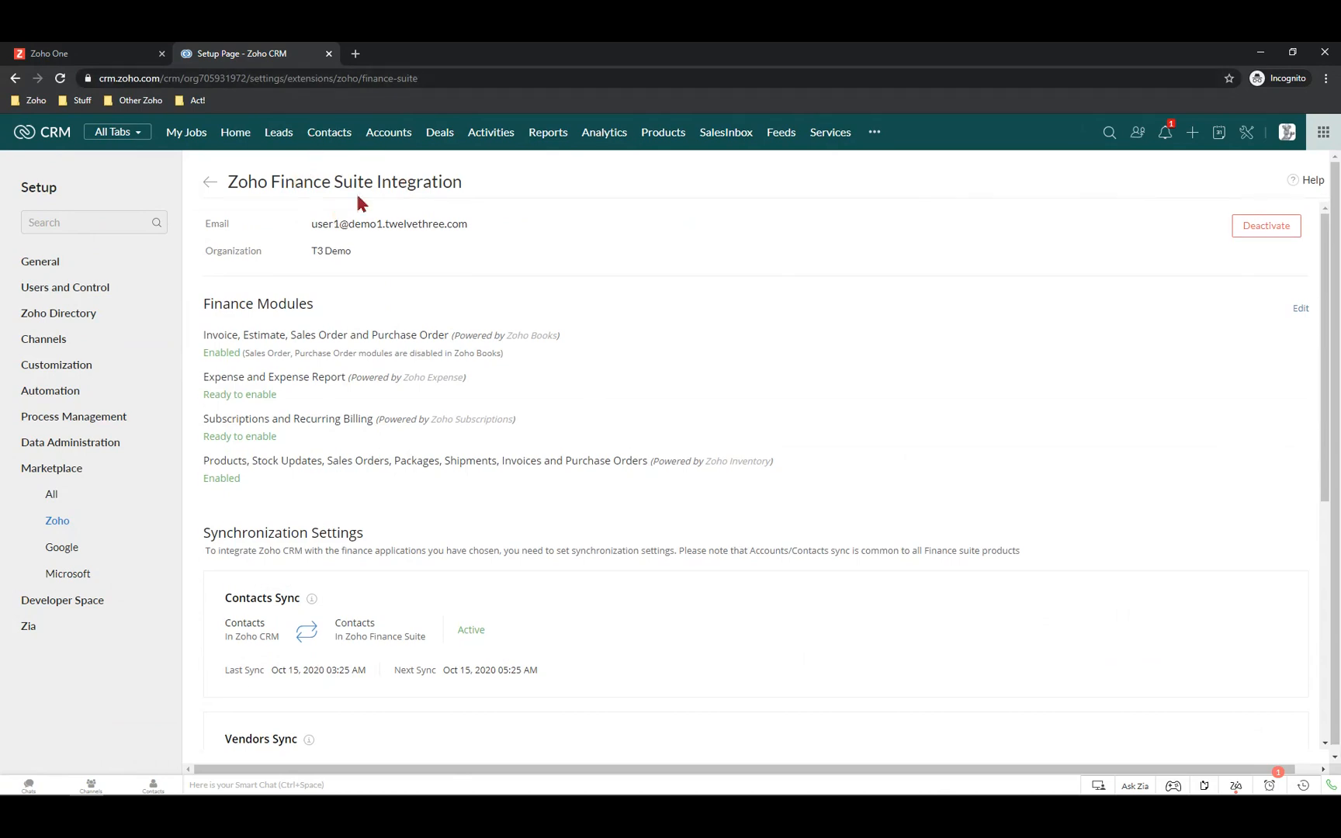
{"action": "scroll", "coordinate": [333, 512], "scroll_direction": "down", "scroll_amount": 3}
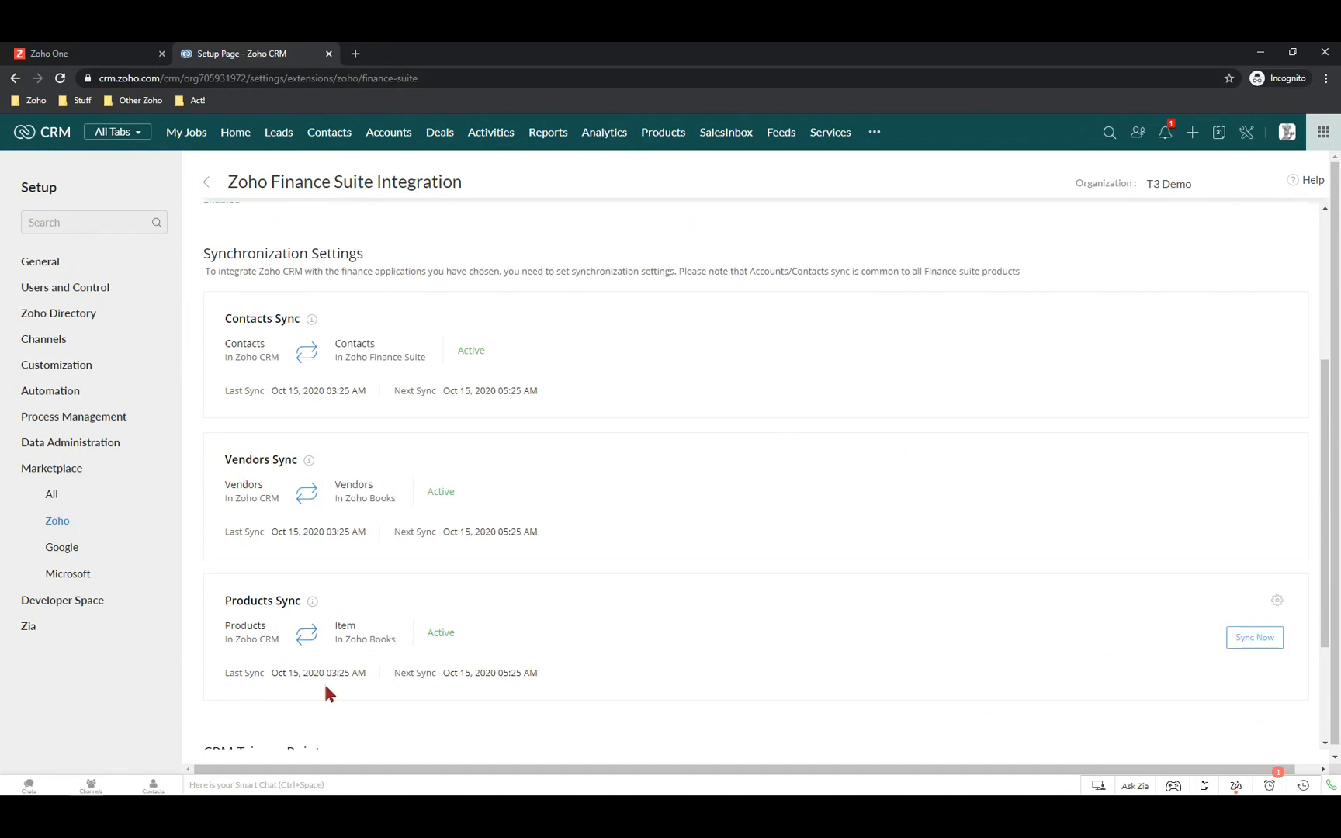
{"action": "scroll", "coordinate": [326, 683], "scroll_direction": "up", "scroll_amount": 3}
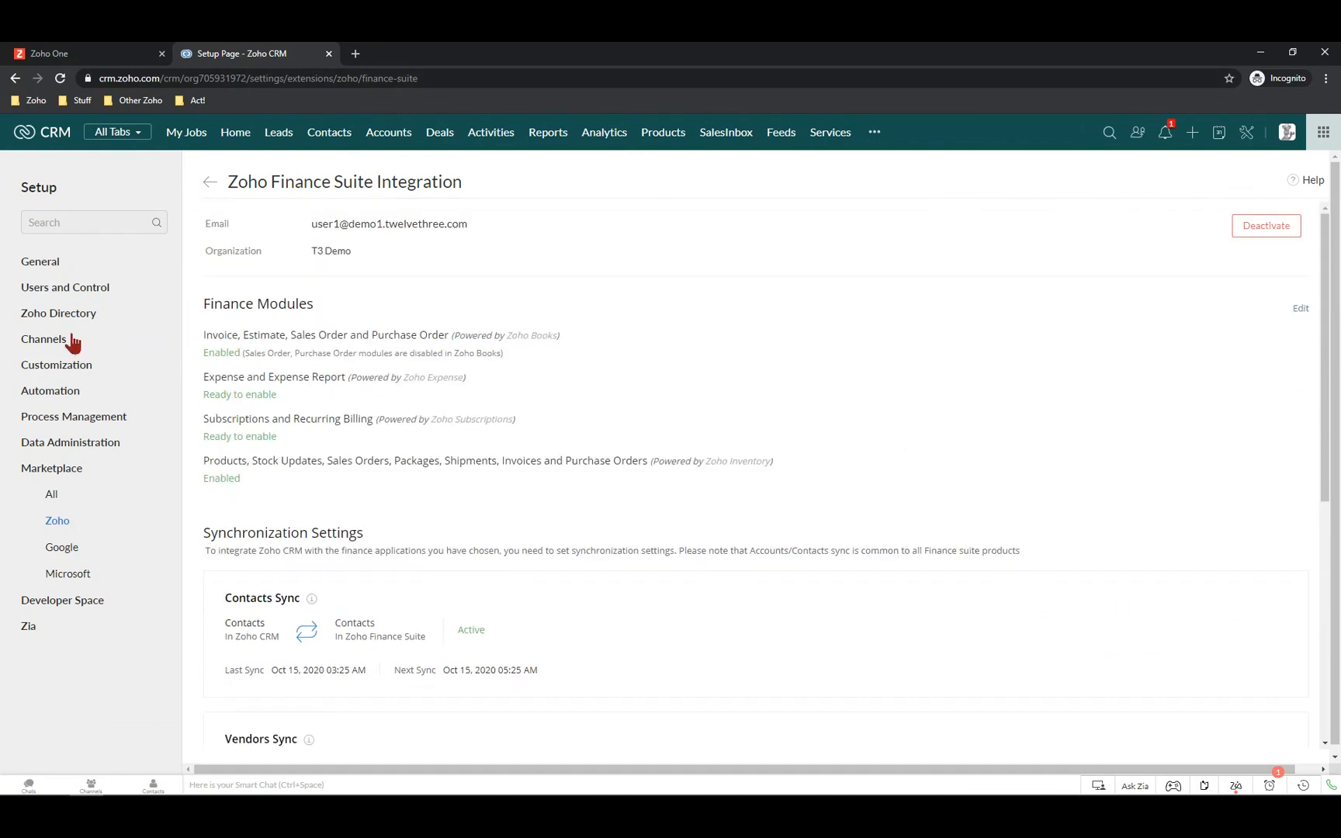
Launch Zoho Books from Zoho One, close the payments banner, and show Active Items
{"action": "left_click", "coordinate": [57, 53]}
{"action": "left_click", "coordinate": [392, 299]}
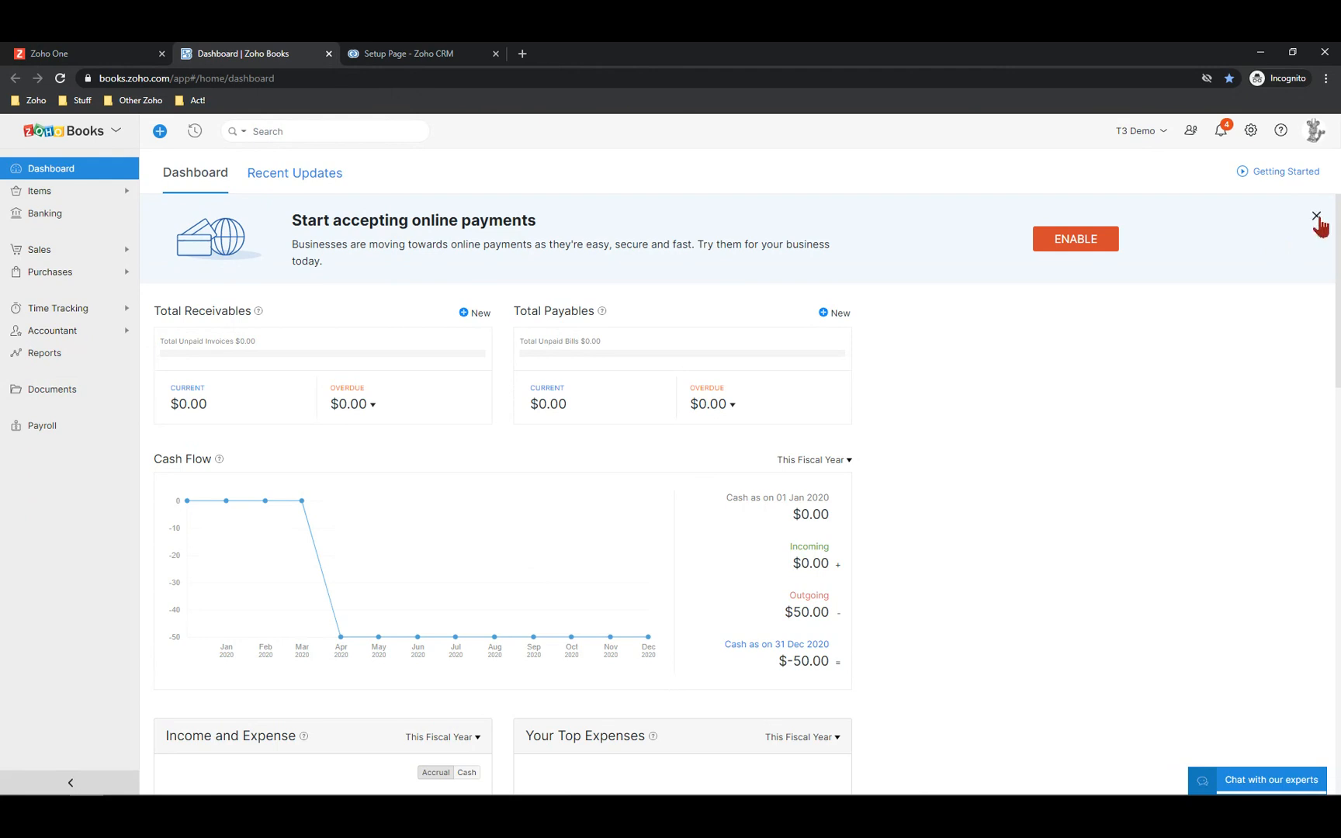
{"action": "left_click", "coordinate": [1317, 216]}
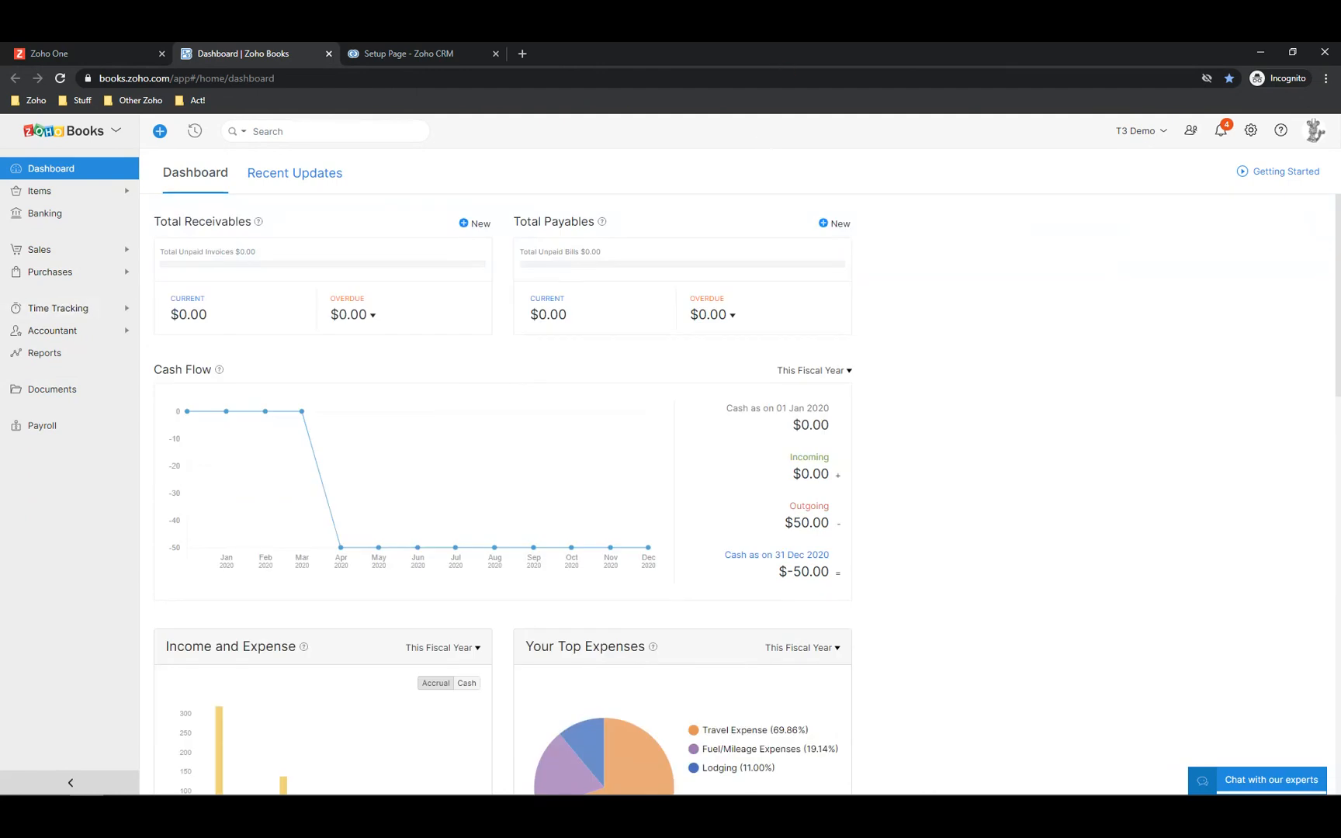
{"action": "left_click", "coordinate": [40, 194]}
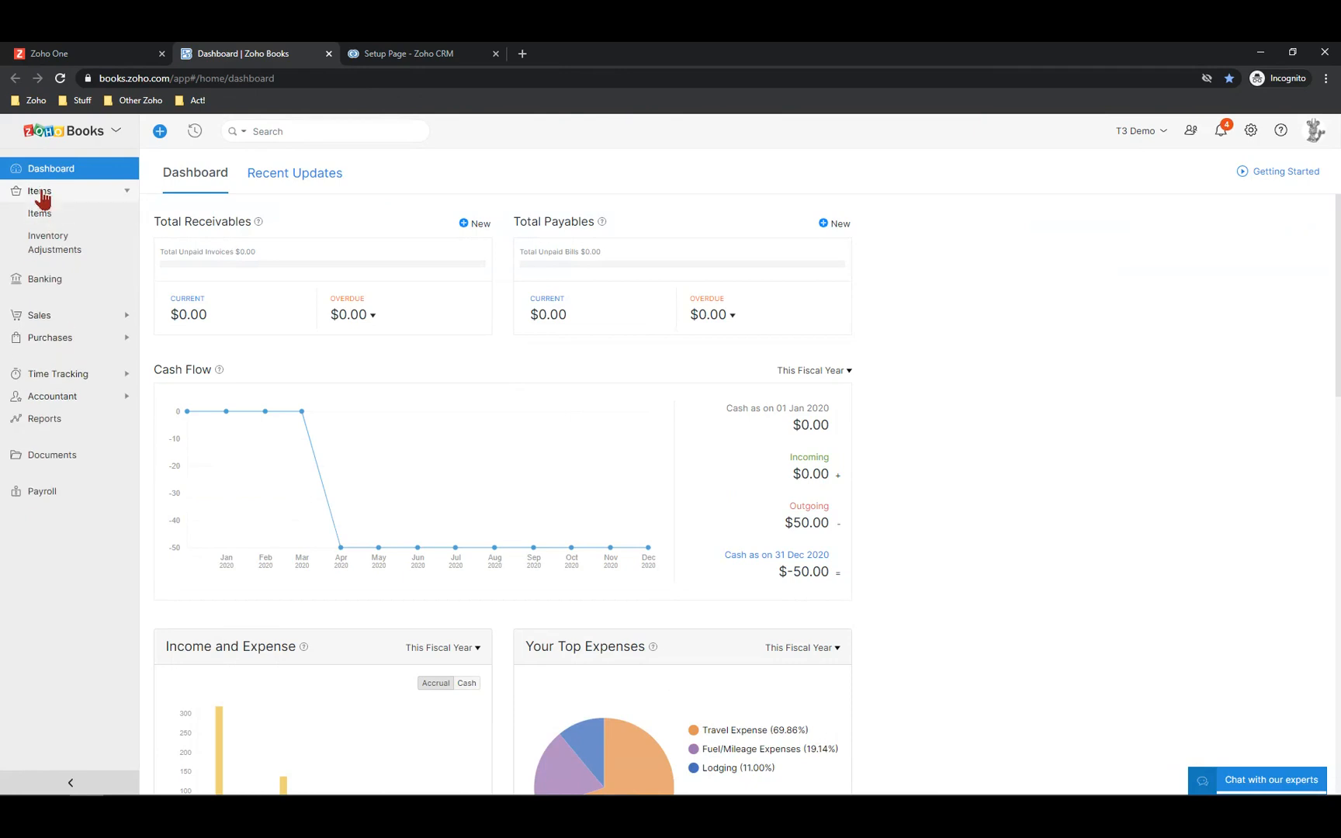
{"action": "left_click", "coordinate": [41, 216]}
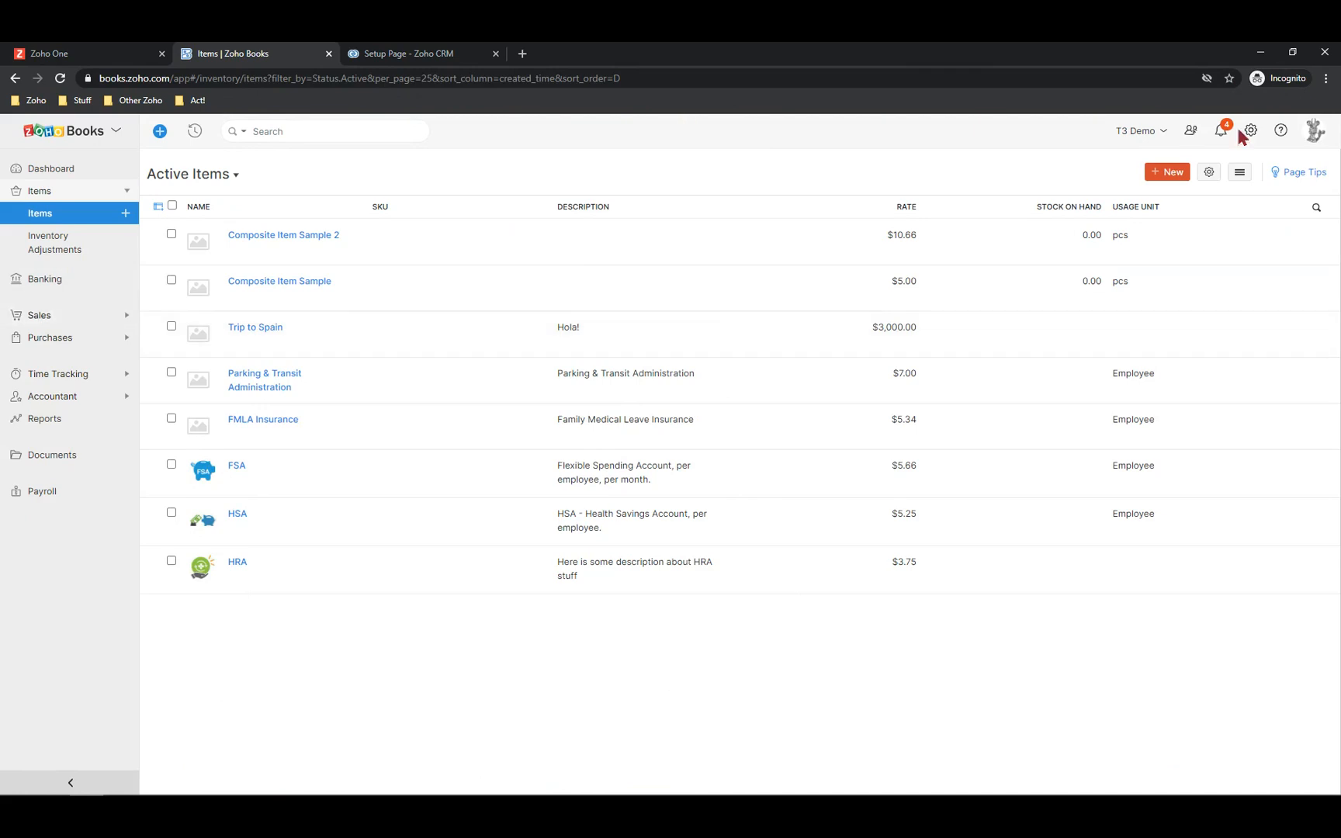
{"action": "left_click", "coordinate": [1170, 175]}
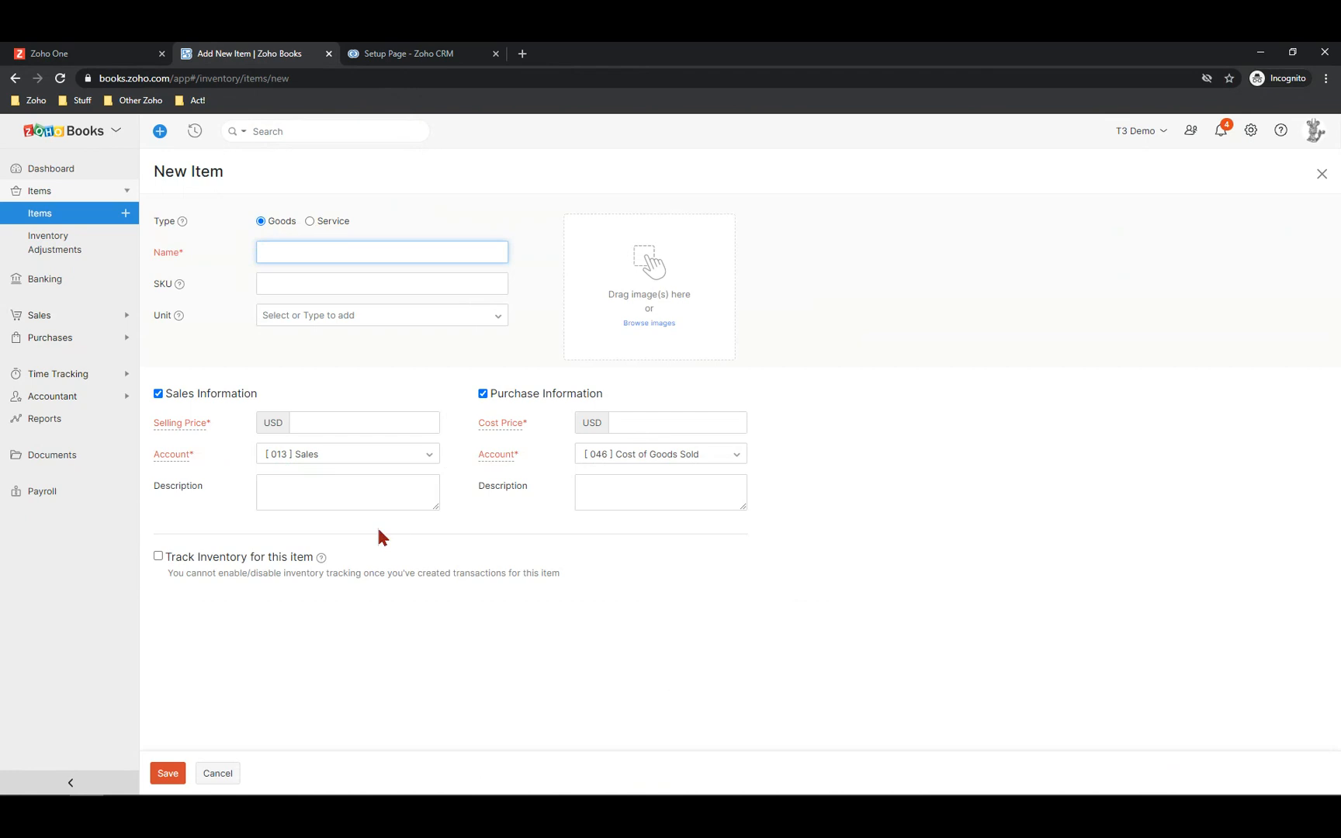
{"action": "left_click", "coordinate": [218, 775]}
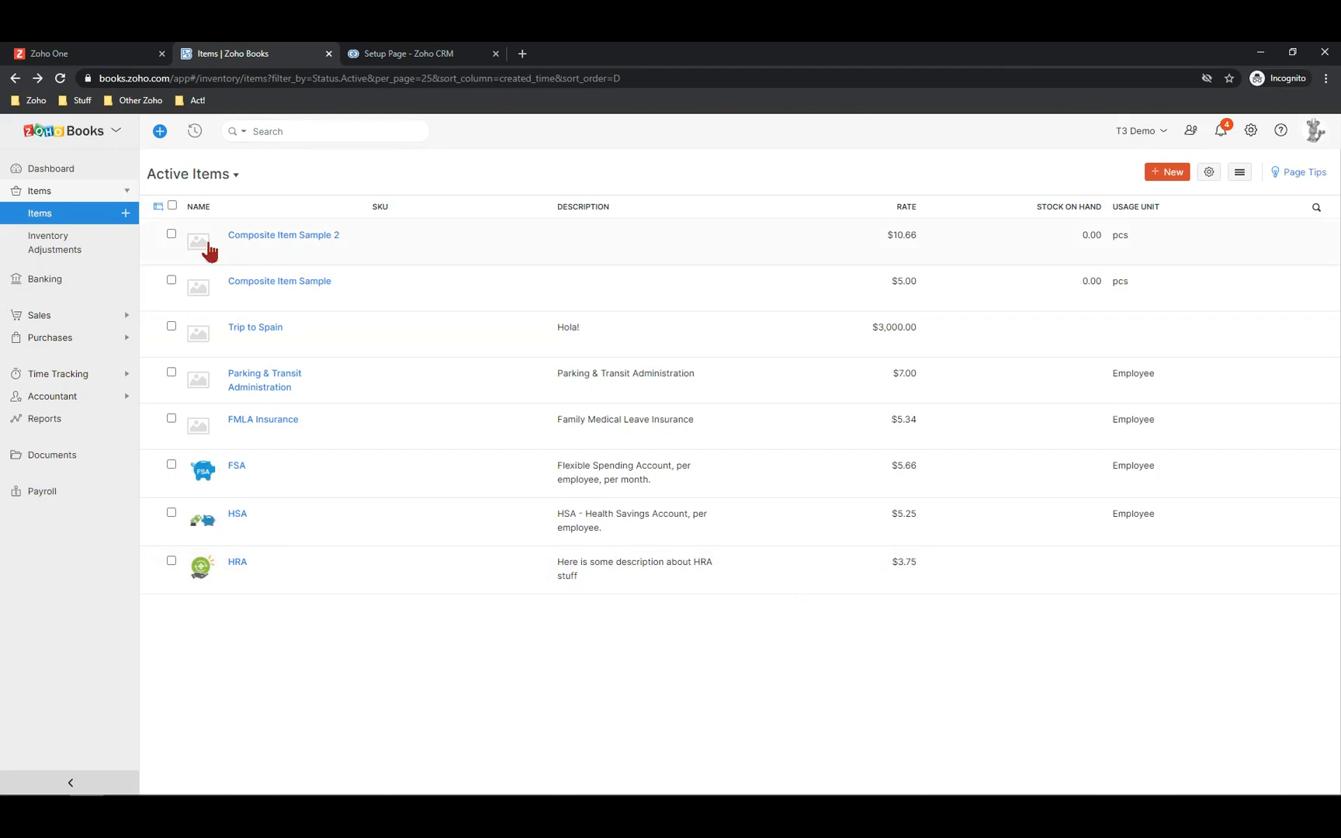
{"action": "left_click", "coordinate": [40, 317]}
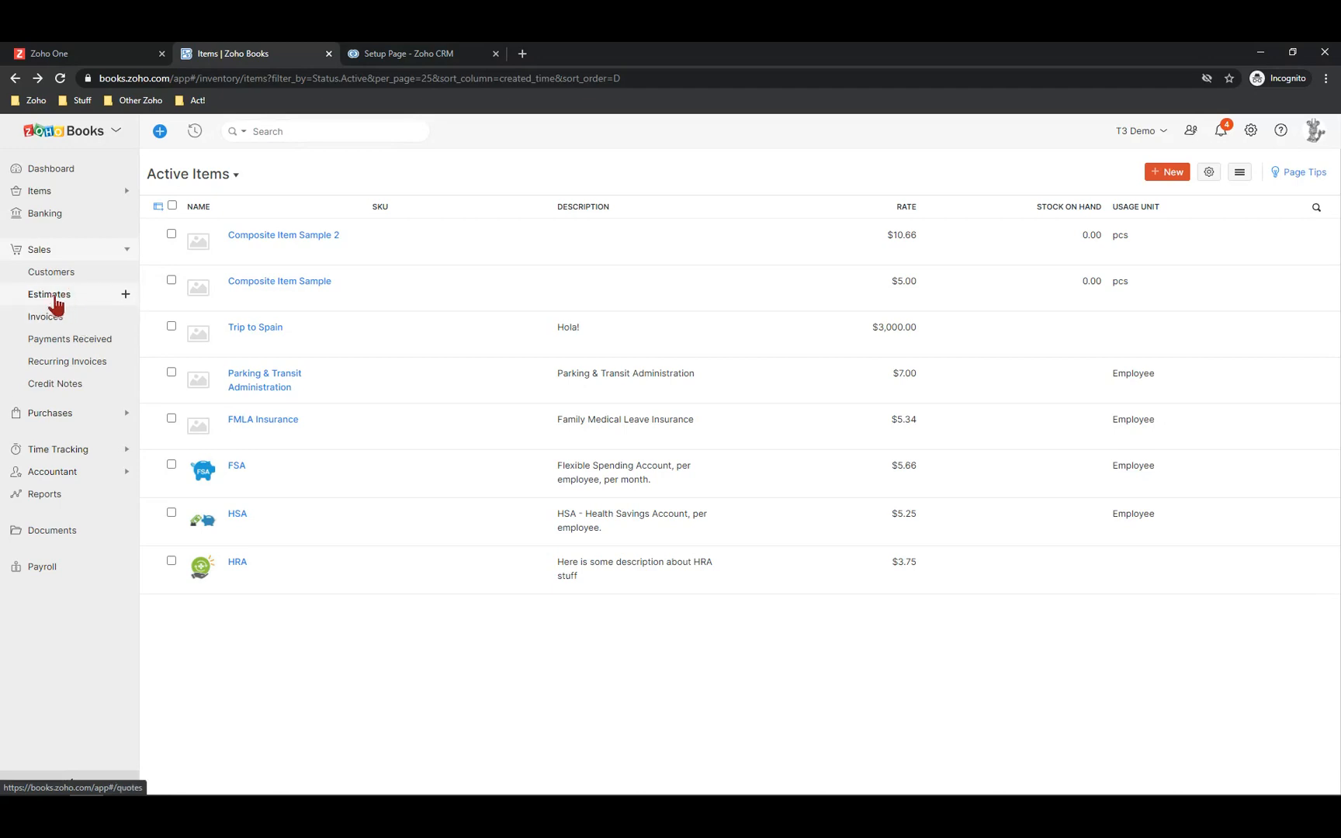
Start new estimate EST-000013 in Books, then go back to the CRM setup tab
{"action": "left_click", "coordinate": [54, 302]}
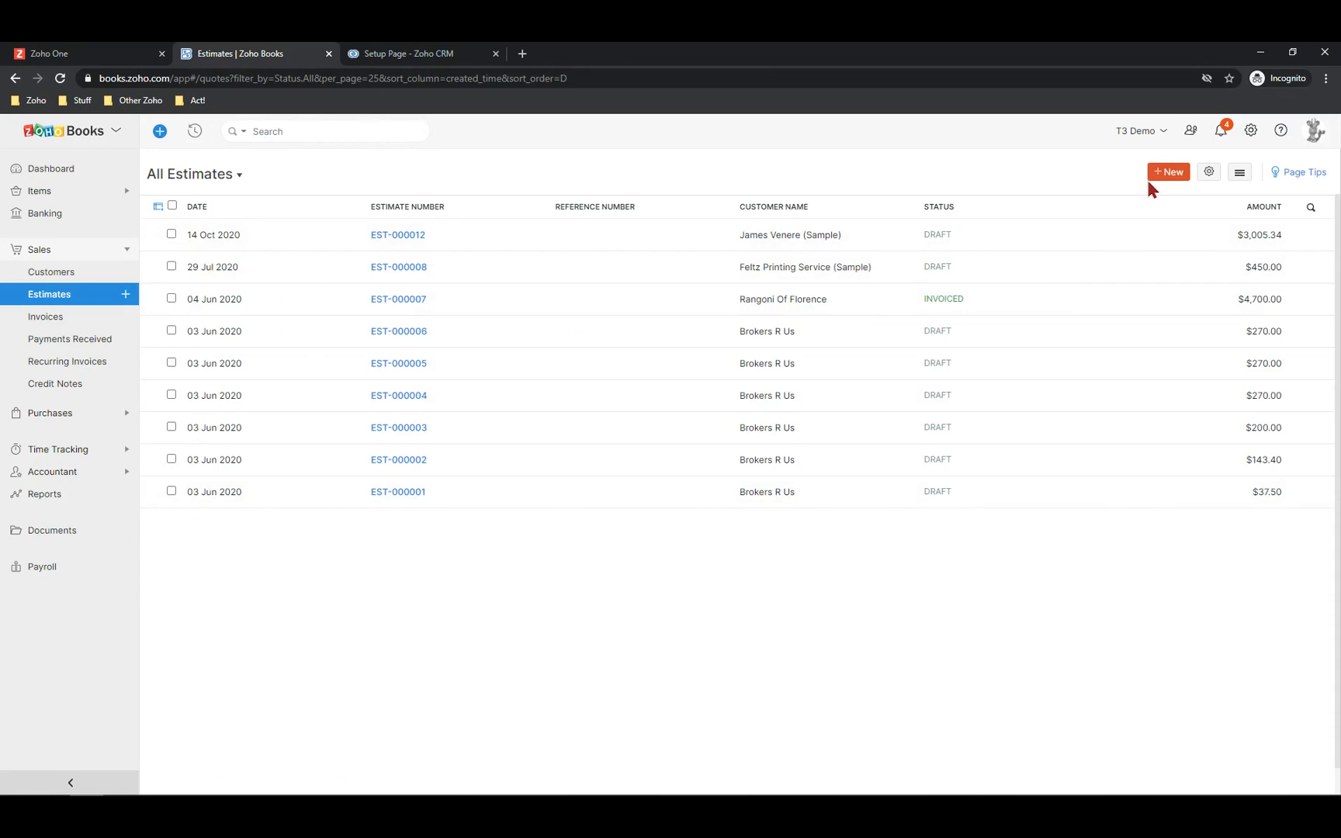
{"action": "left_click", "coordinate": [1168, 172]}
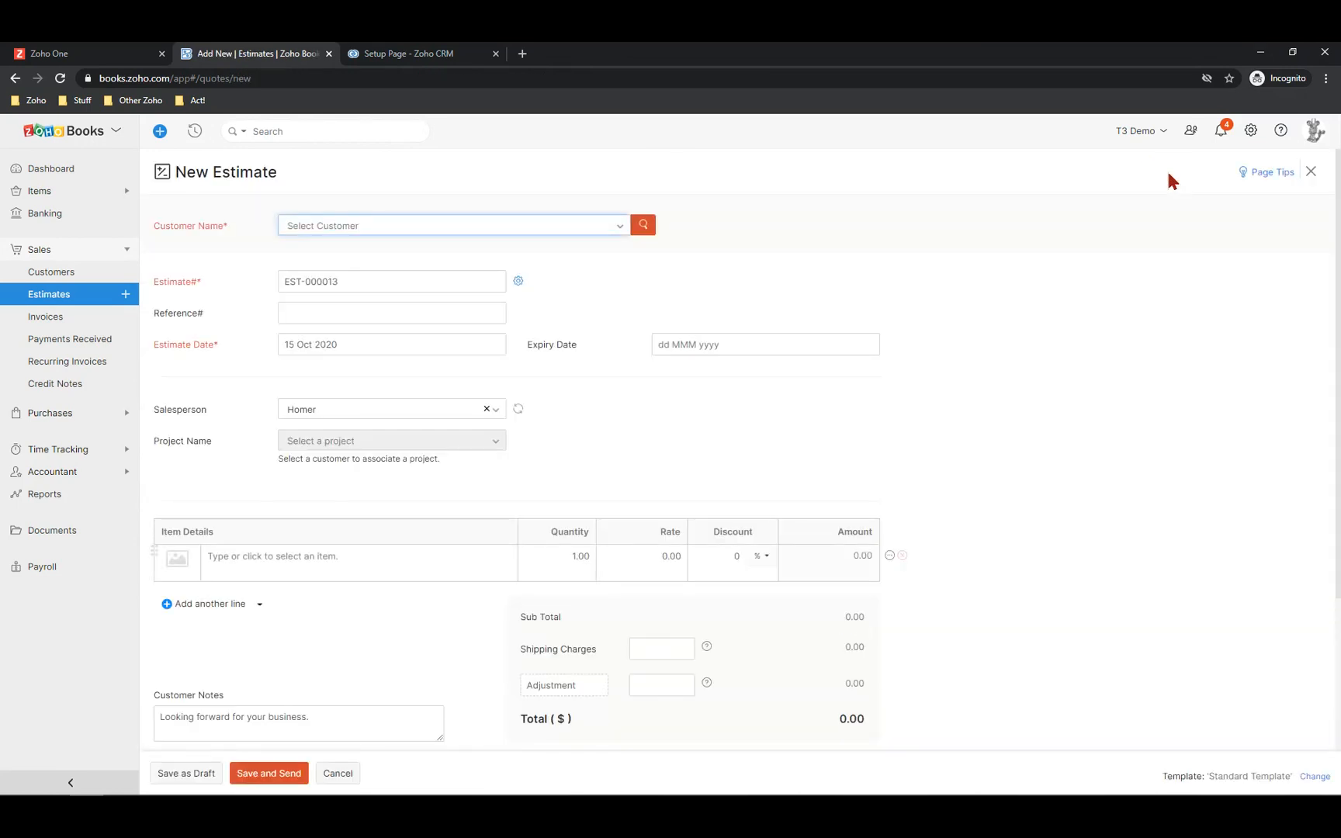
{"action": "left_click", "coordinate": [392, 53]}
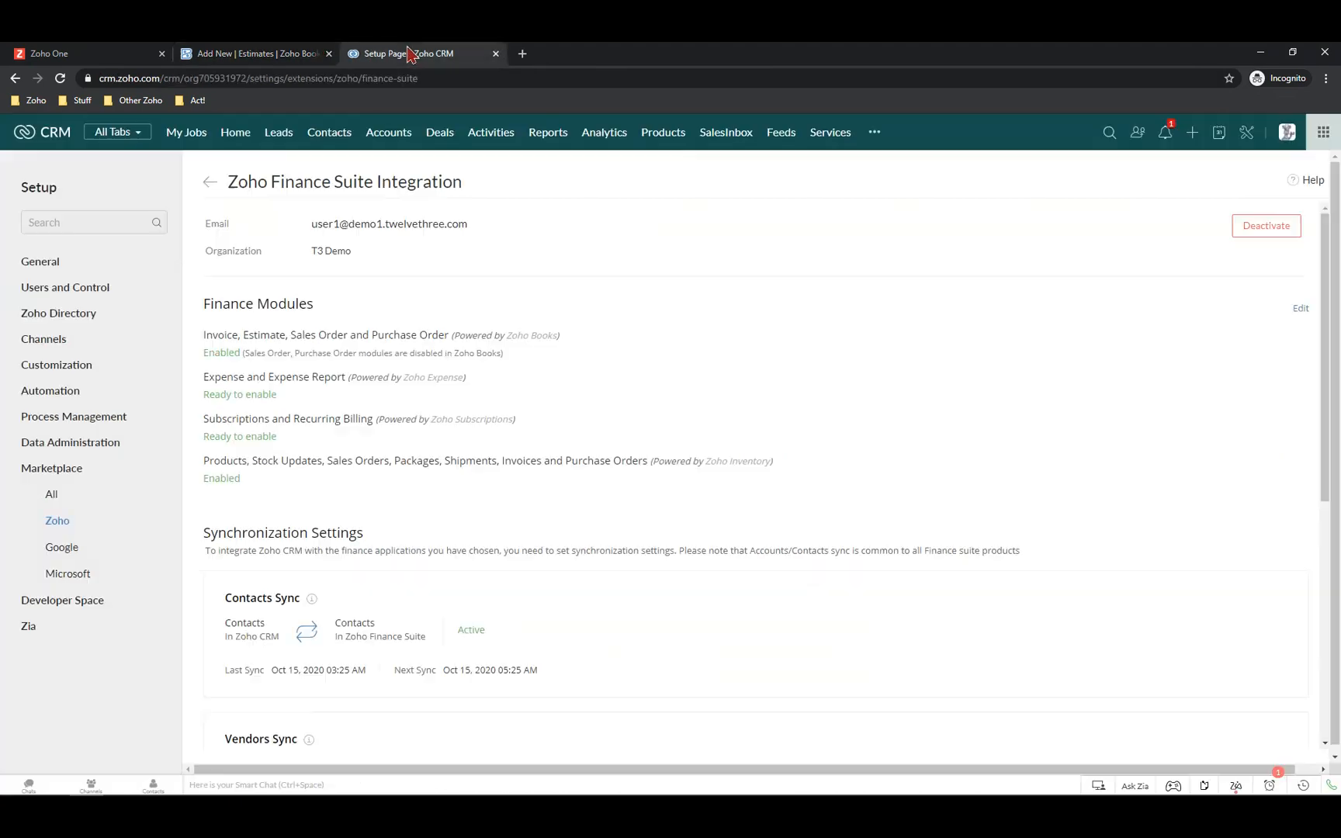
Delete the sample contact's $250,000 deal, then return to the Books estimate's customer field
{"action": "left_click", "coordinate": [326, 134]}
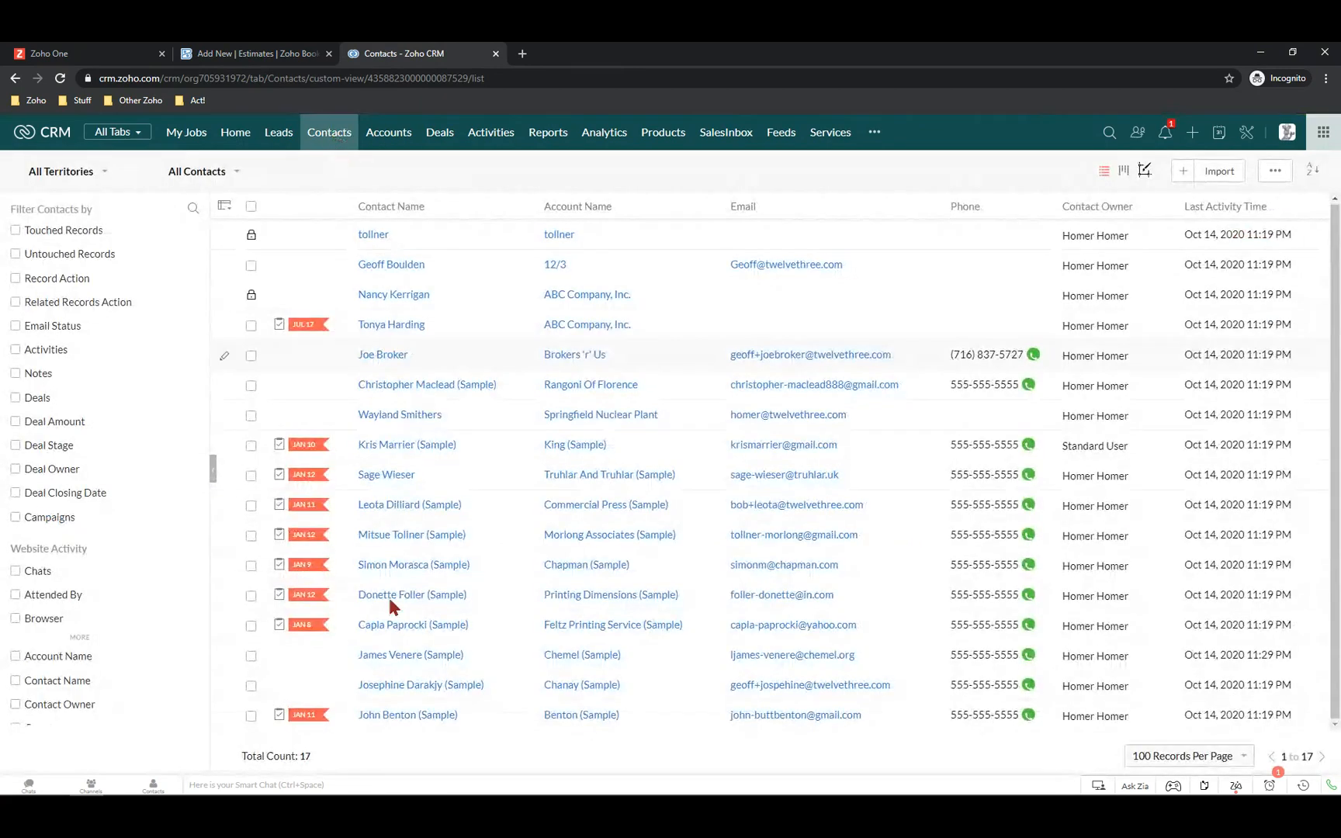
{"action": "left_click", "coordinate": [384, 716]}
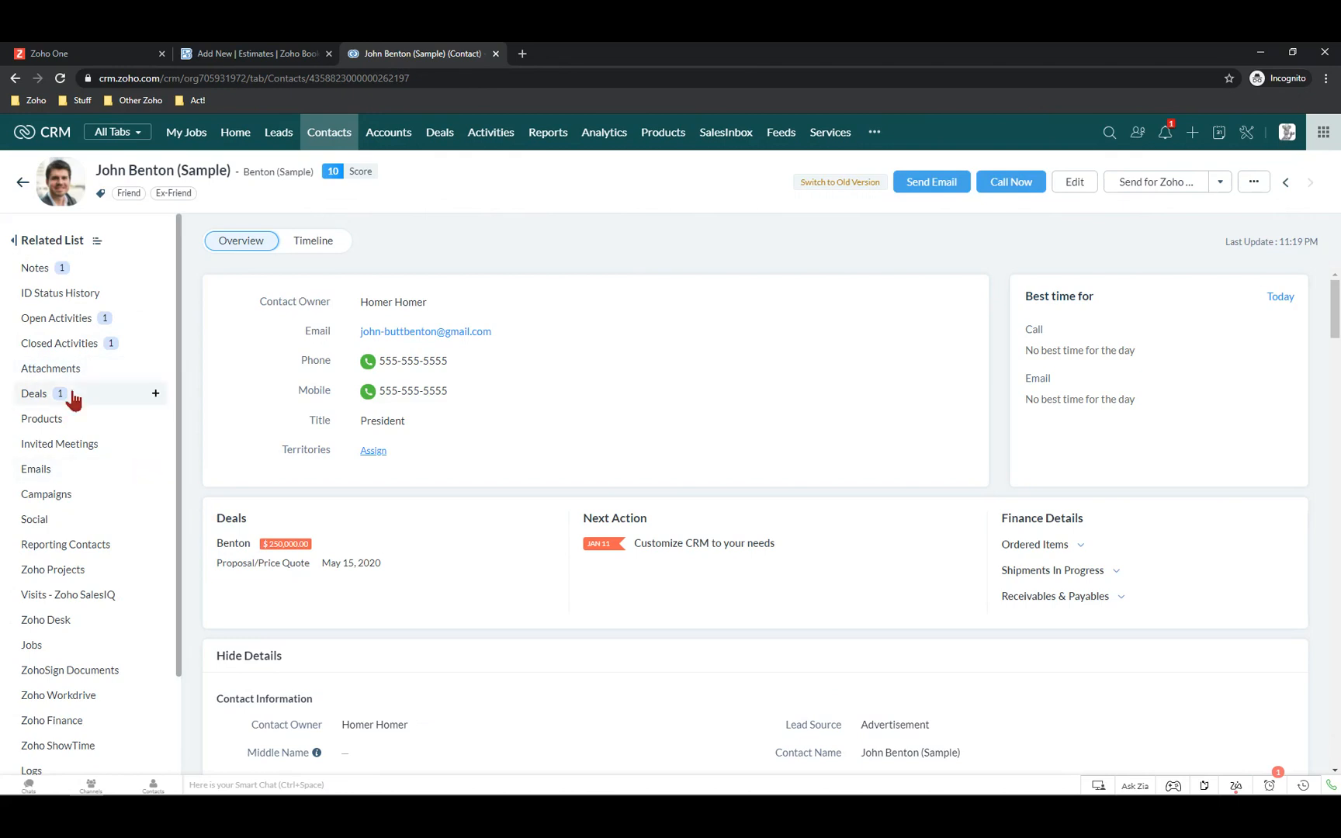
{"action": "left_click", "coordinate": [34, 395]}
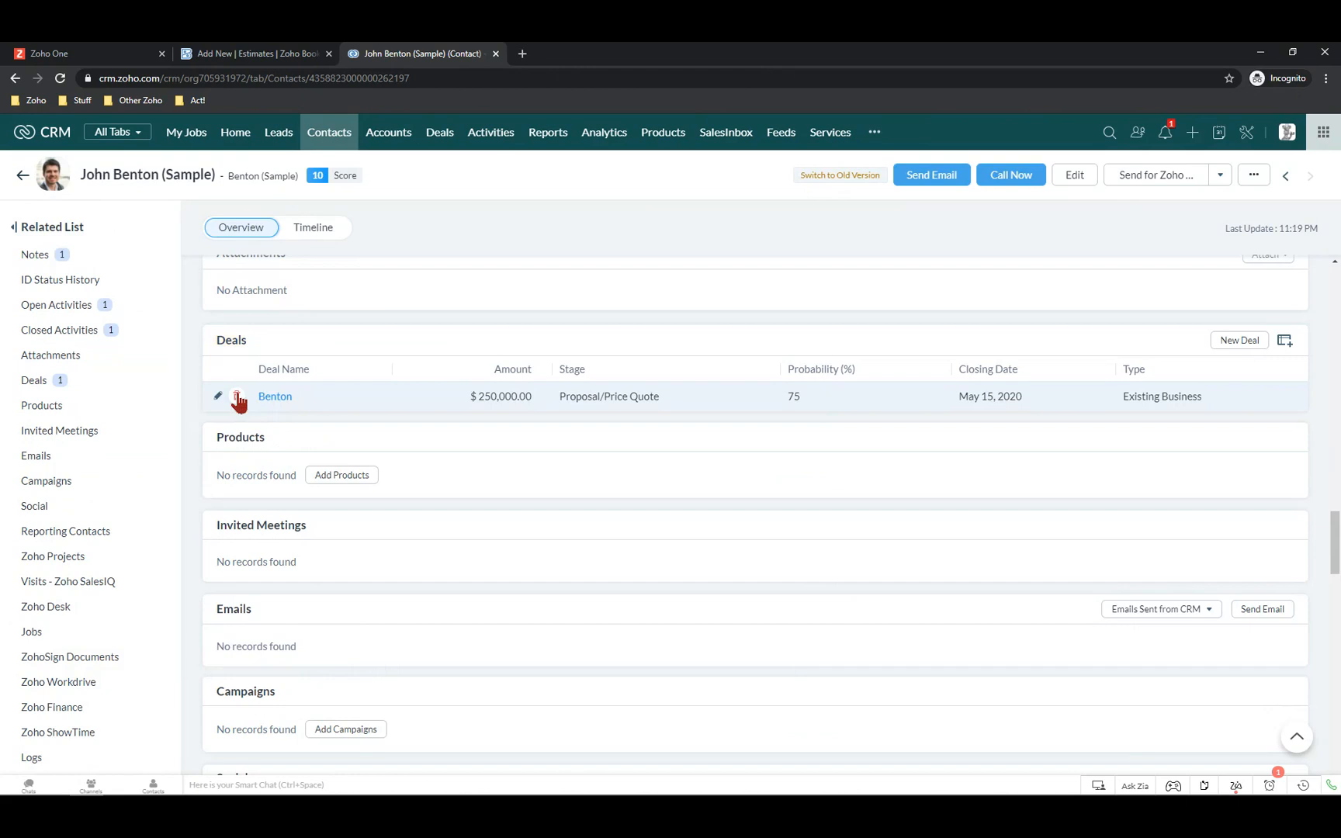
{"action": "left_click", "coordinate": [237, 396]}
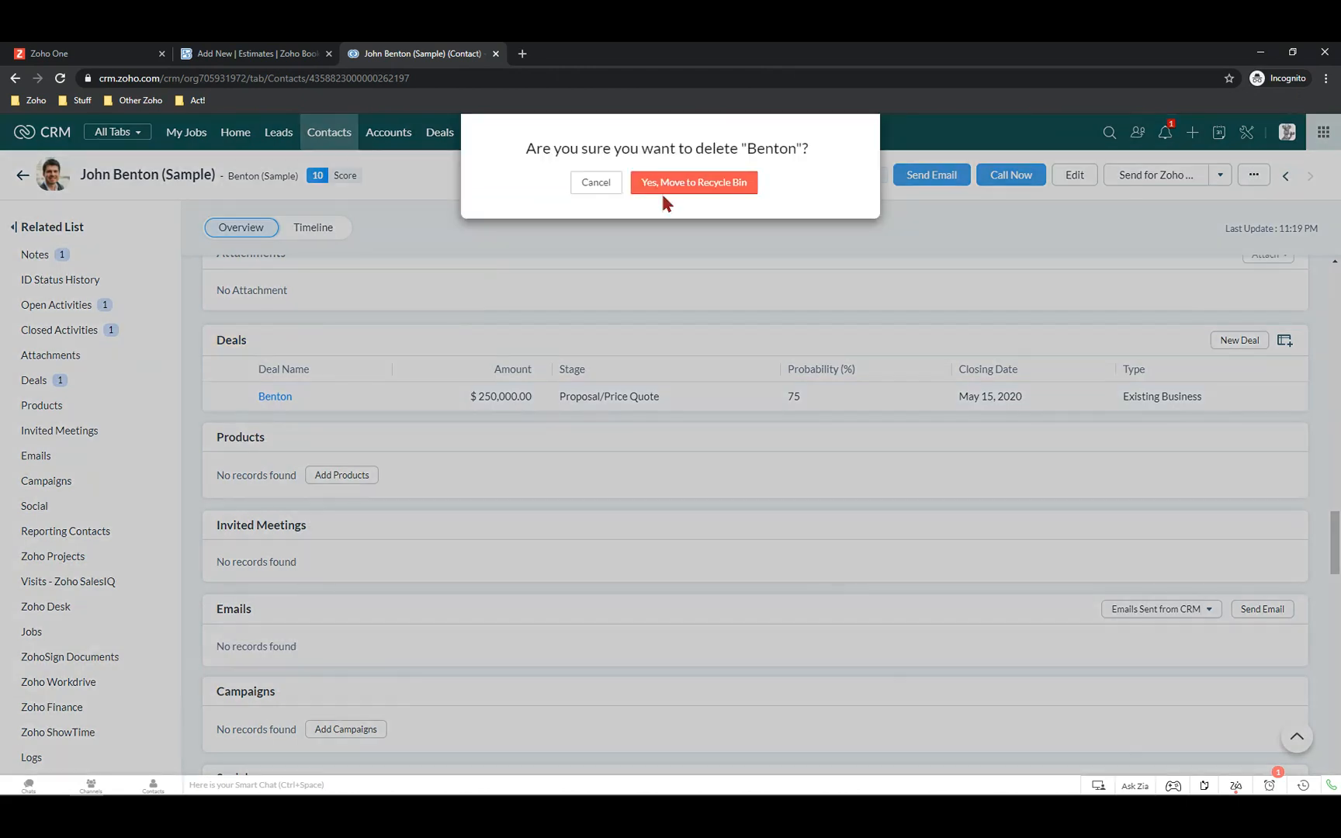
{"action": "left_click", "coordinate": [669, 187]}
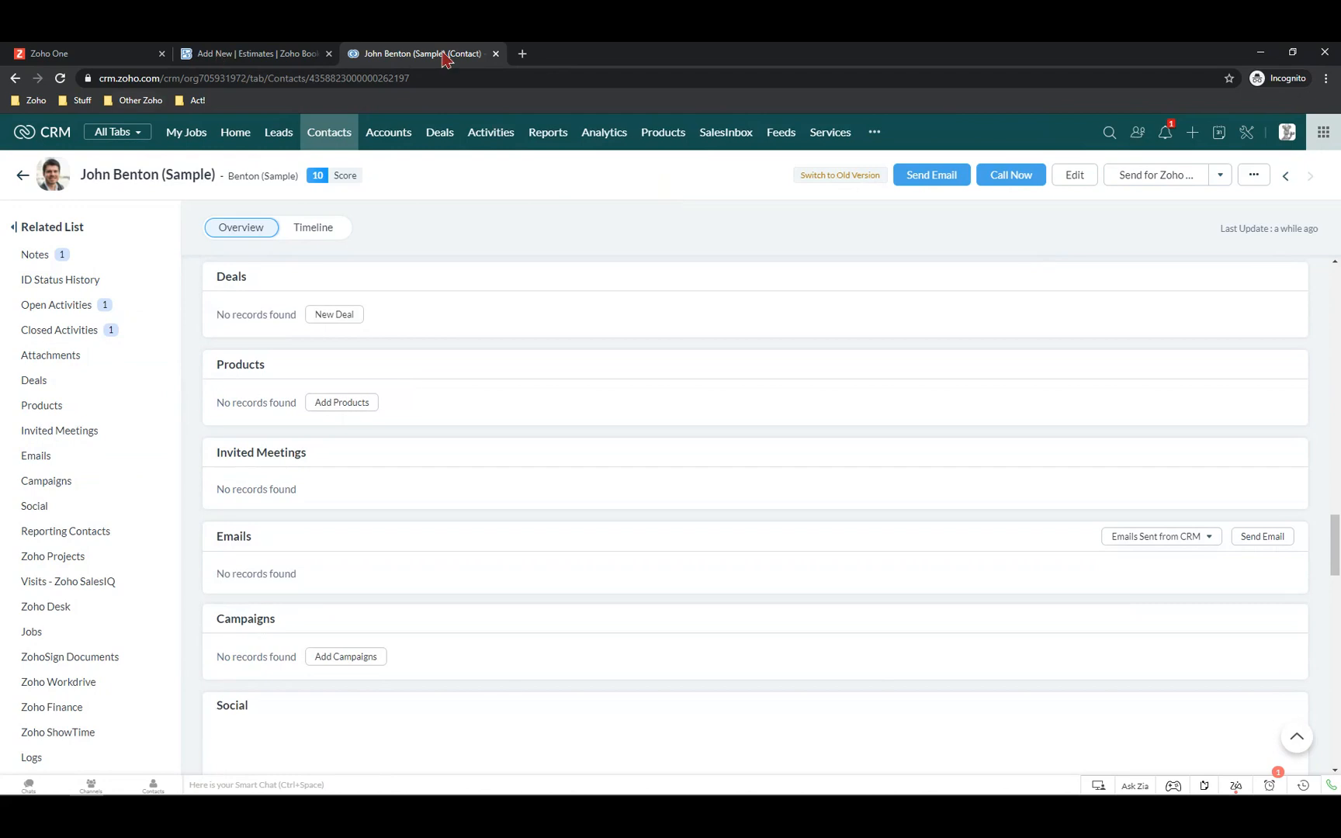
{"action": "left_click", "coordinate": [279, 53]}
{"action": "left_click", "coordinate": [377, 231]}
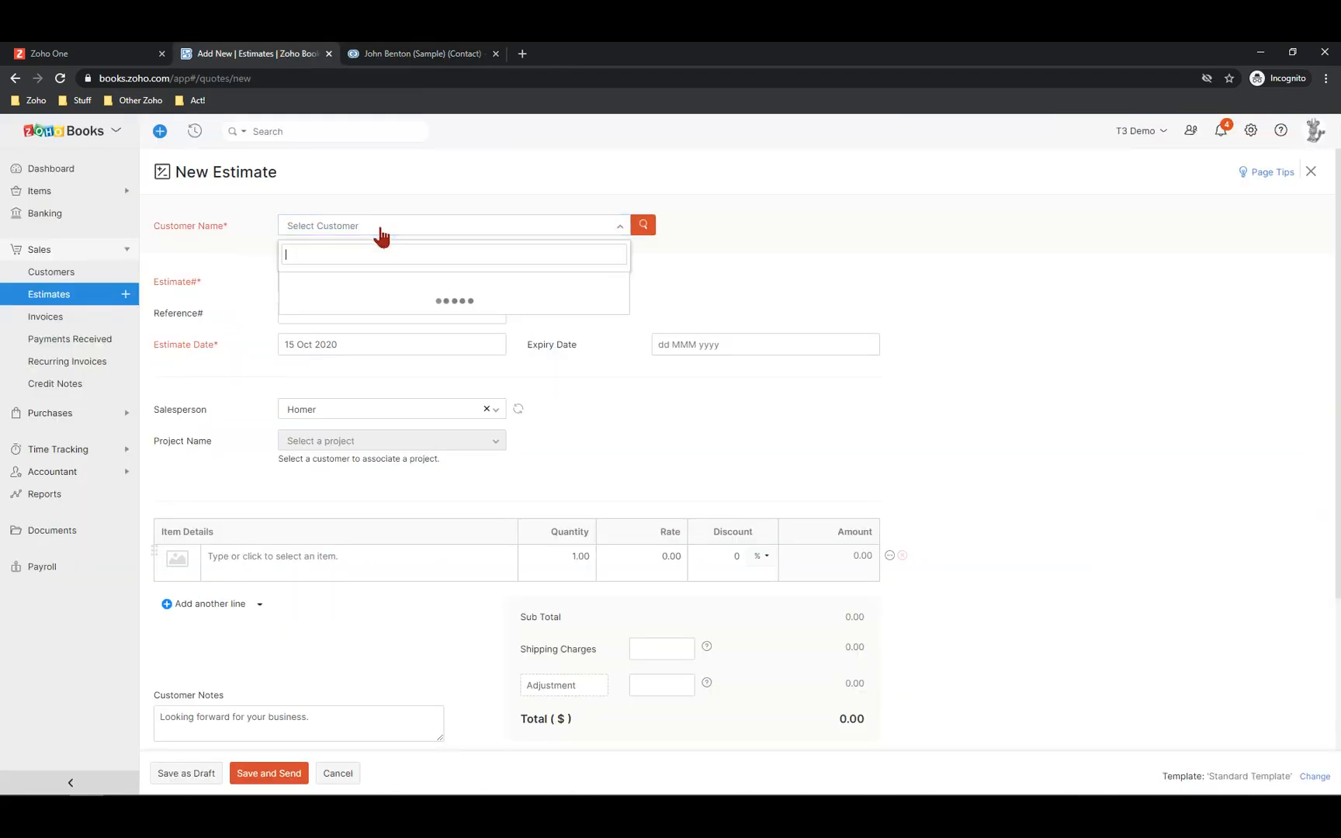
Select the sample contact as customer, leaving estimate numbering auto-generated
{"action": "type", "text": "john "}
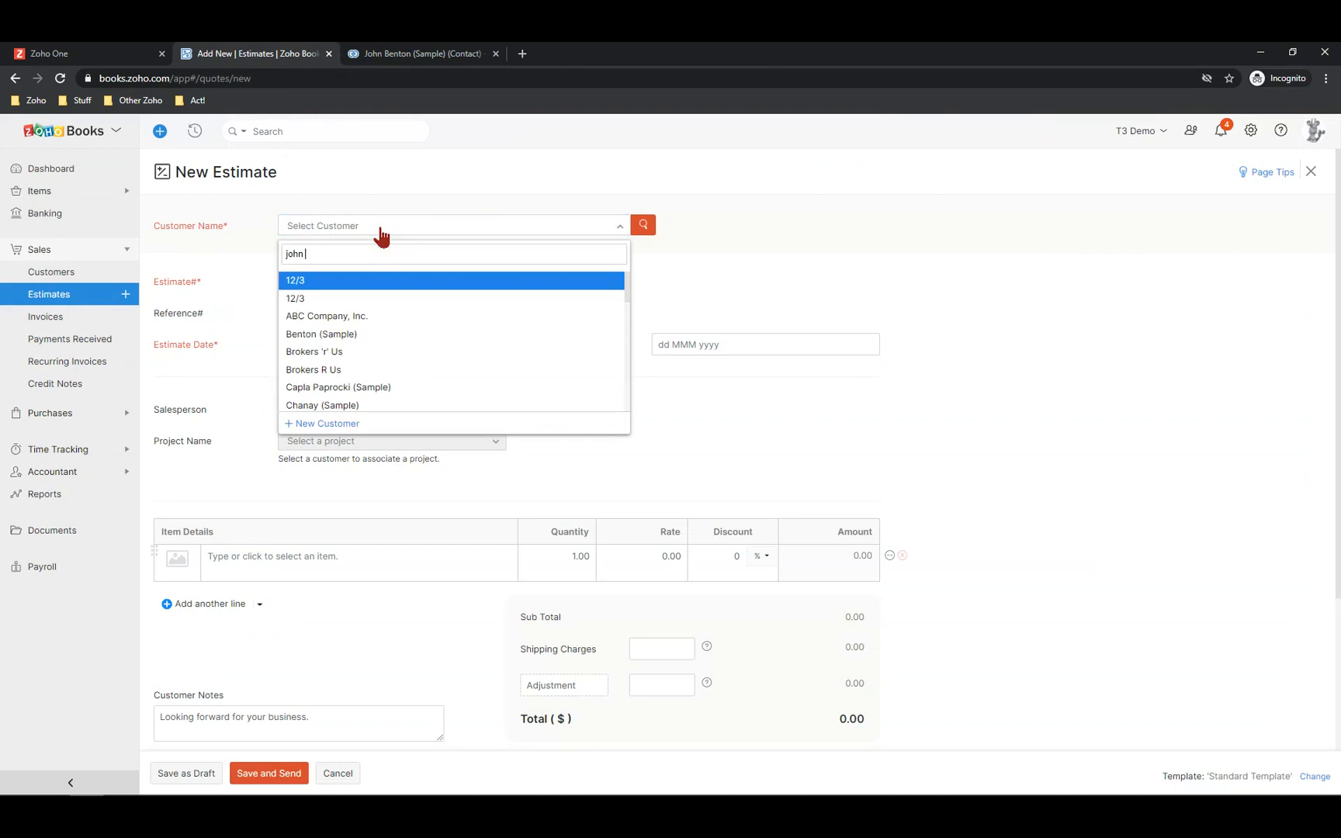
{"action": "type", "text": "be"}
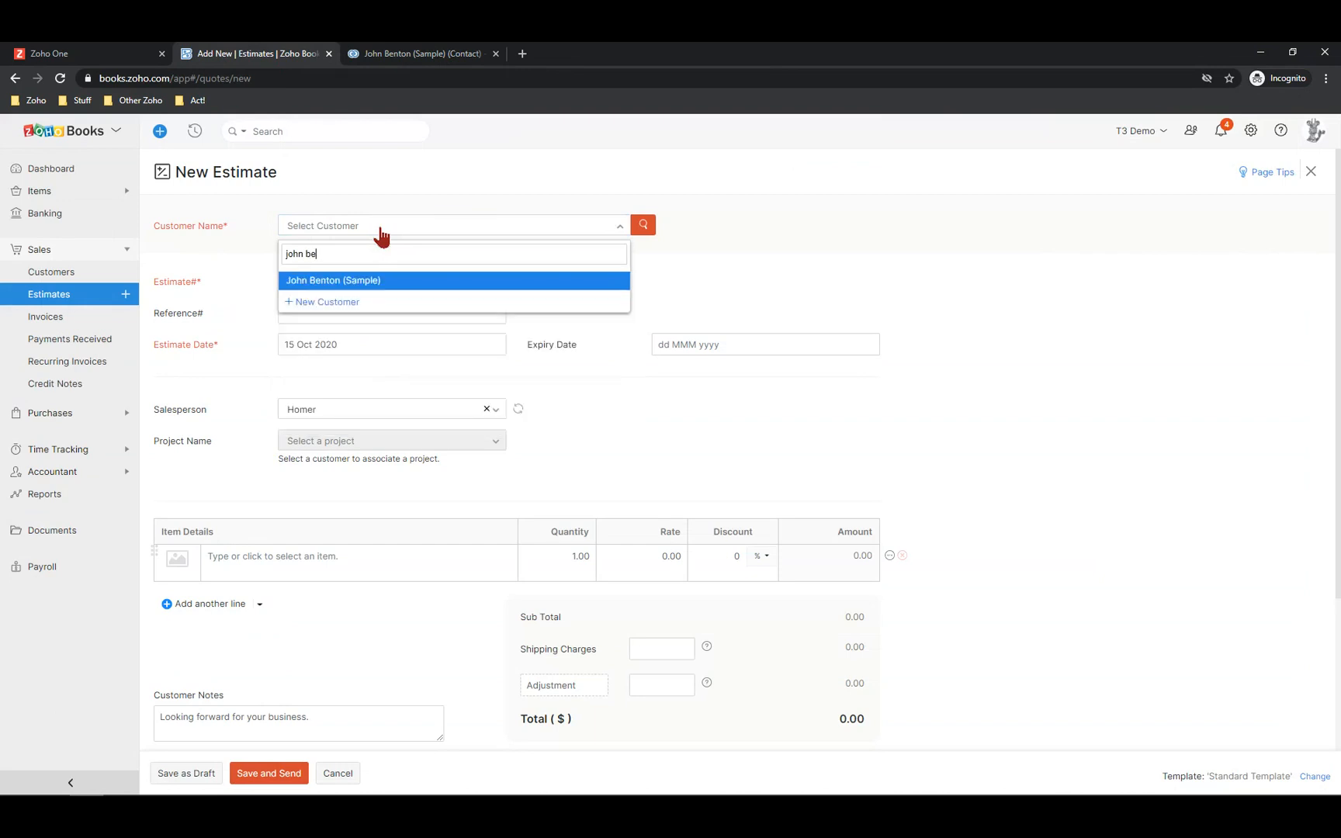
{"action": "left_click", "coordinate": [336, 284]}
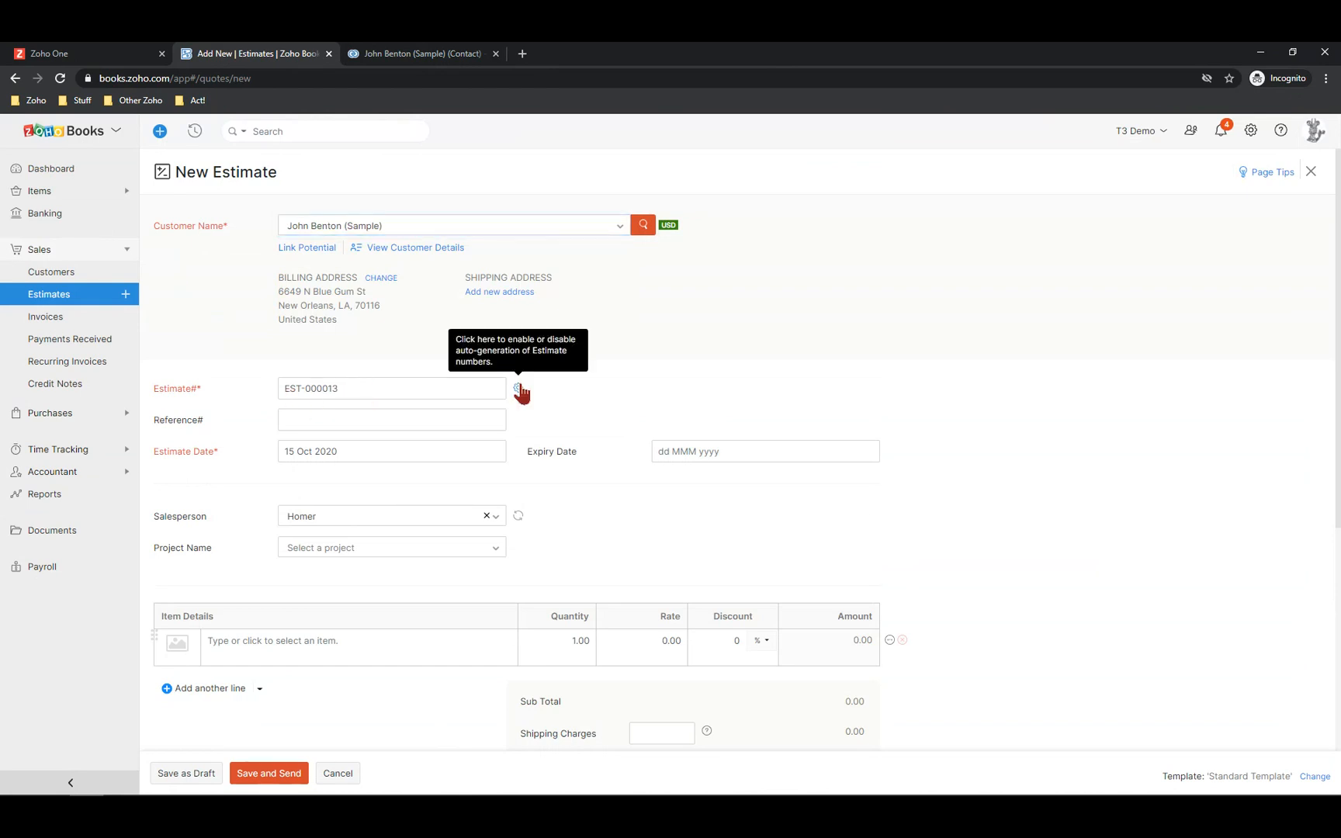
{"action": "left_click", "coordinate": [518, 388]}
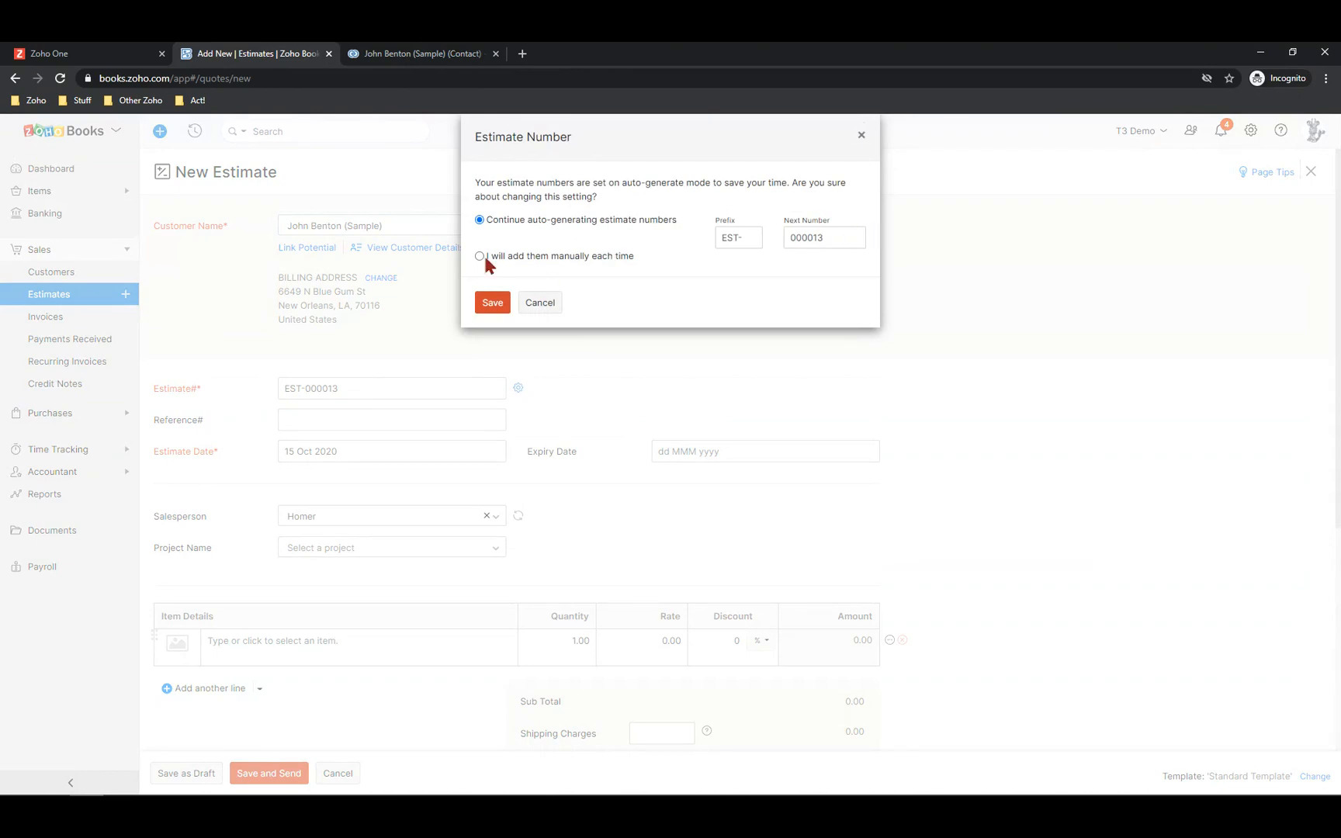
{"action": "left_click", "coordinate": [542, 306]}
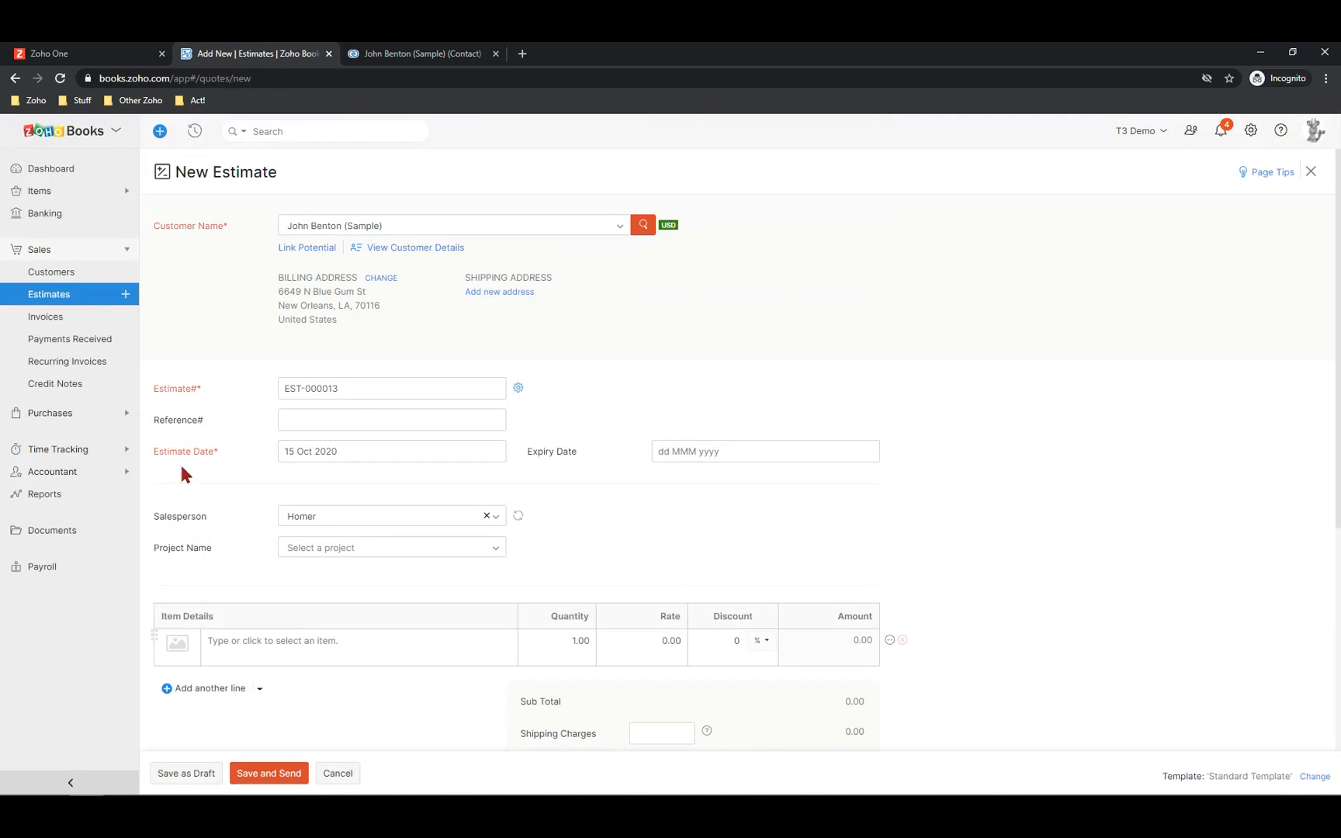
Set the estimate's expiry date to 05 Nov 2020
{"action": "left_click", "coordinate": [683, 451]}
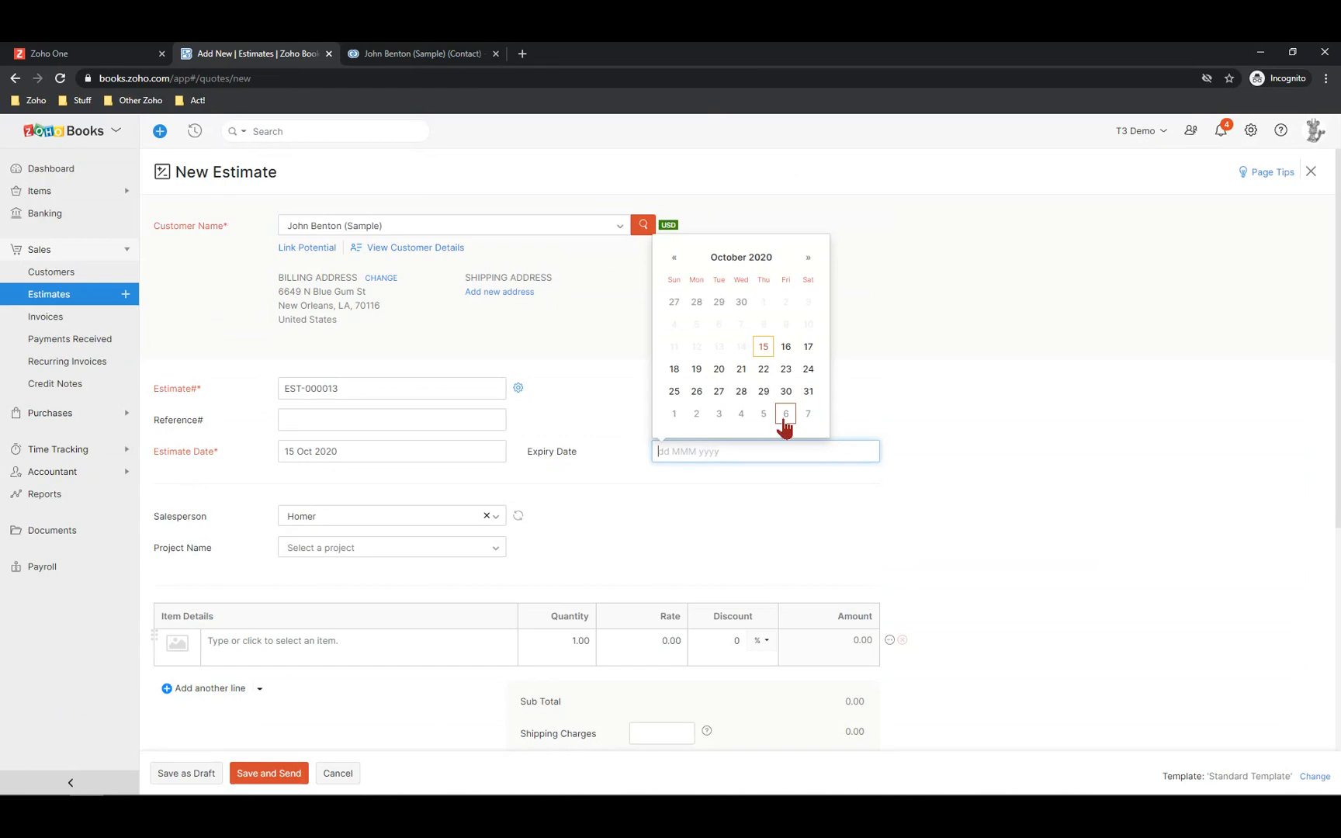
{"action": "left_click", "coordinate": [763, 414]}
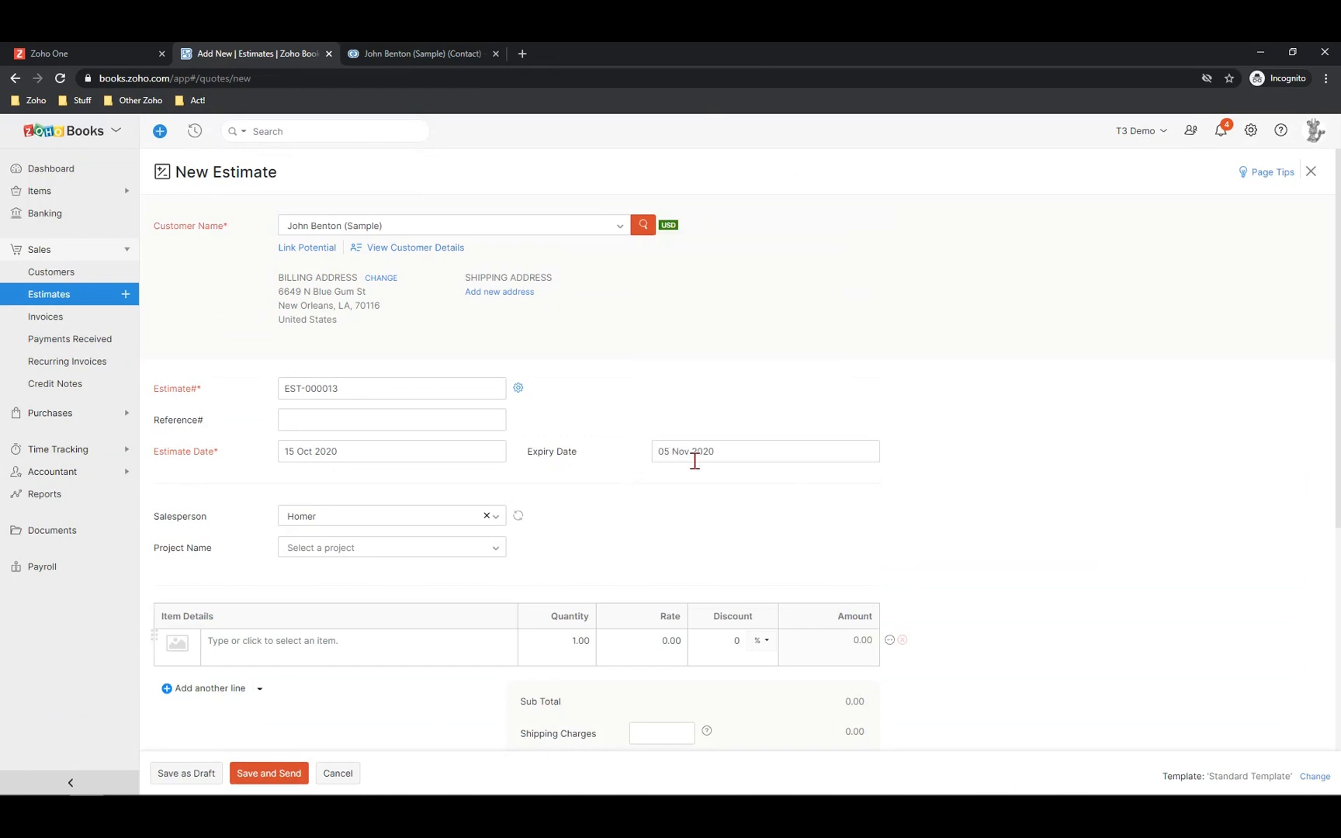
{"action": "scroll", "coordinate": [669, 449], "scroll_direction": "down", "scroll_amount": 3}
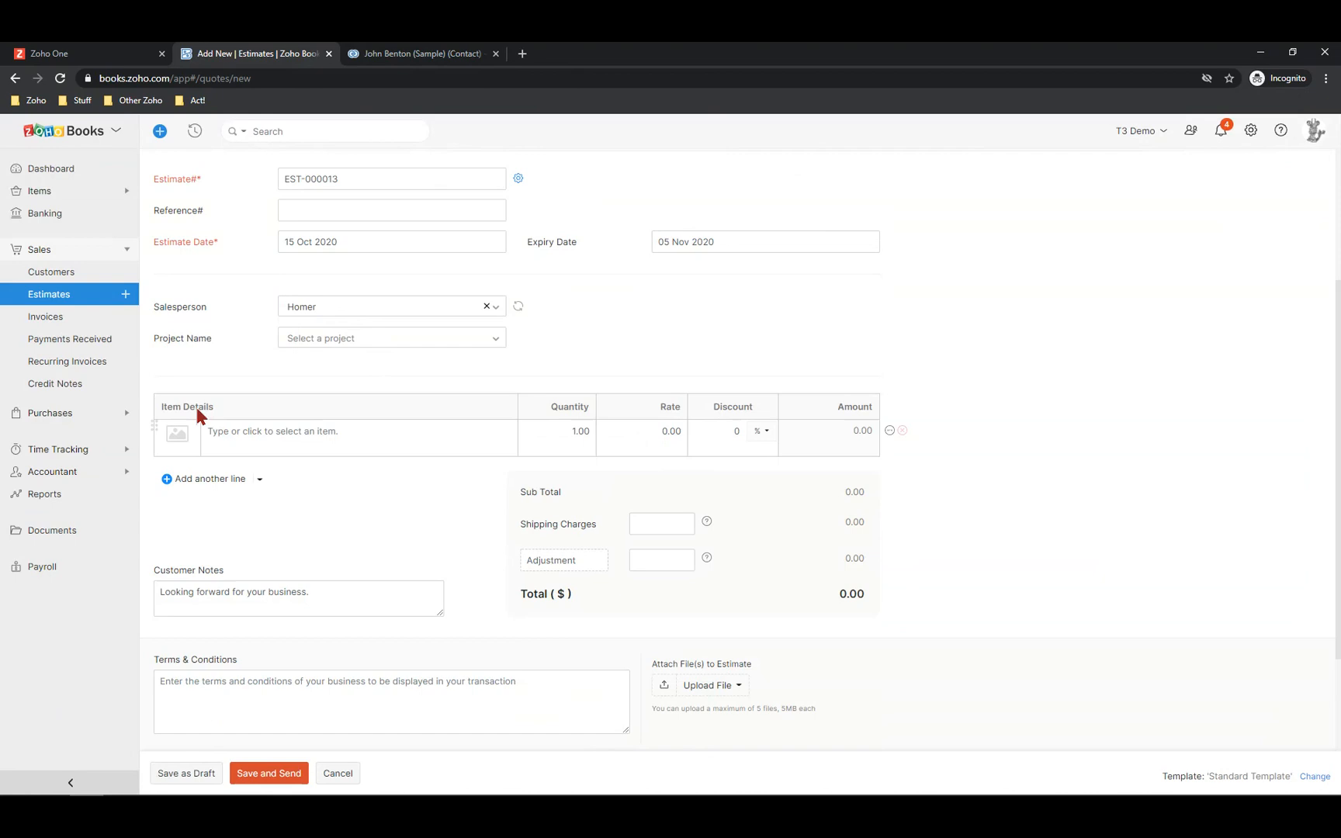
Add an FSA line with quantity 5 at rate 5.66, making the amount 28.30
{"action": "left_click", "coordinate": [240, 424]}
{"action": "type", "text": "fsa"}
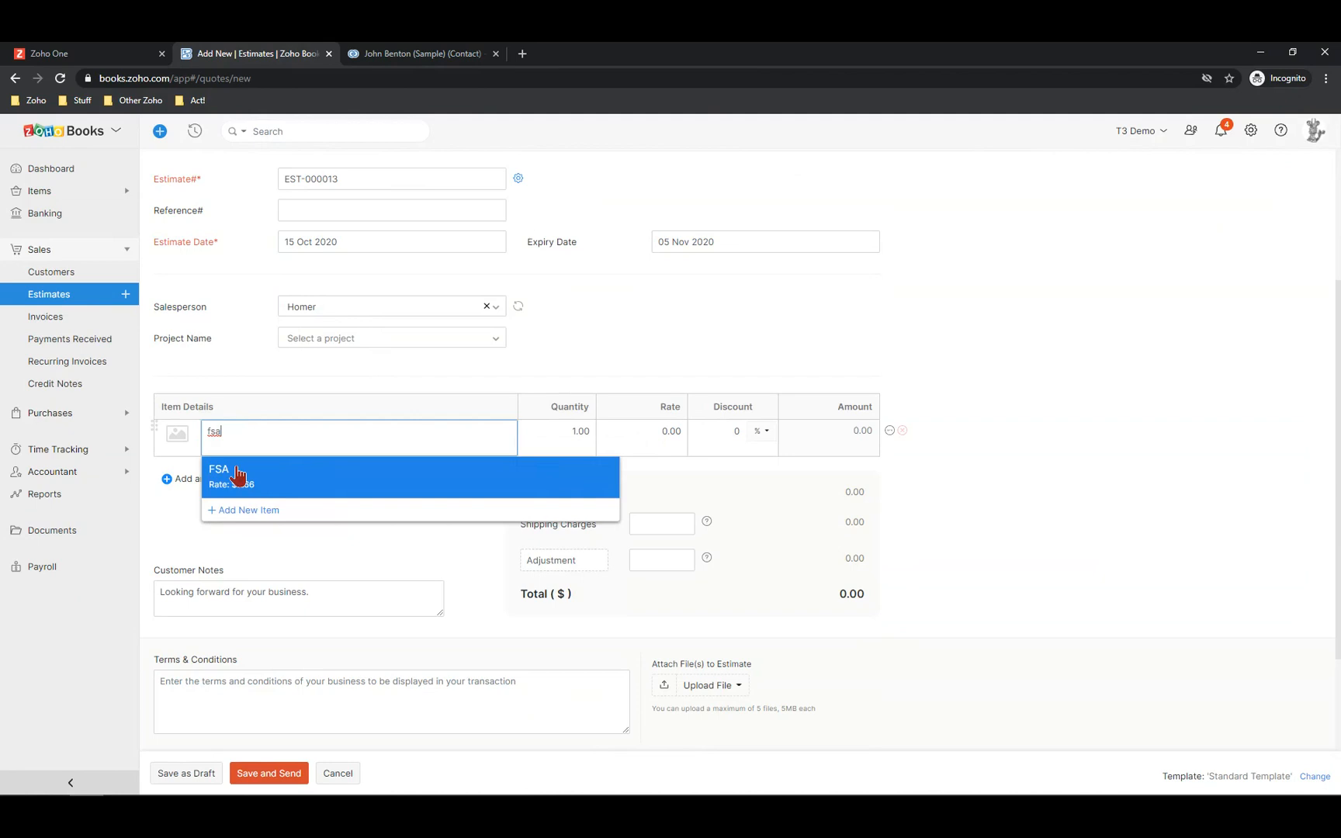
{"action": "left_click", "coordinate": [237, 475]}
{"action": "left_click", "coordinate": [583, 431]}
{"action": "type", "text": "5"}
{"action": "key", "text": "Tab"}
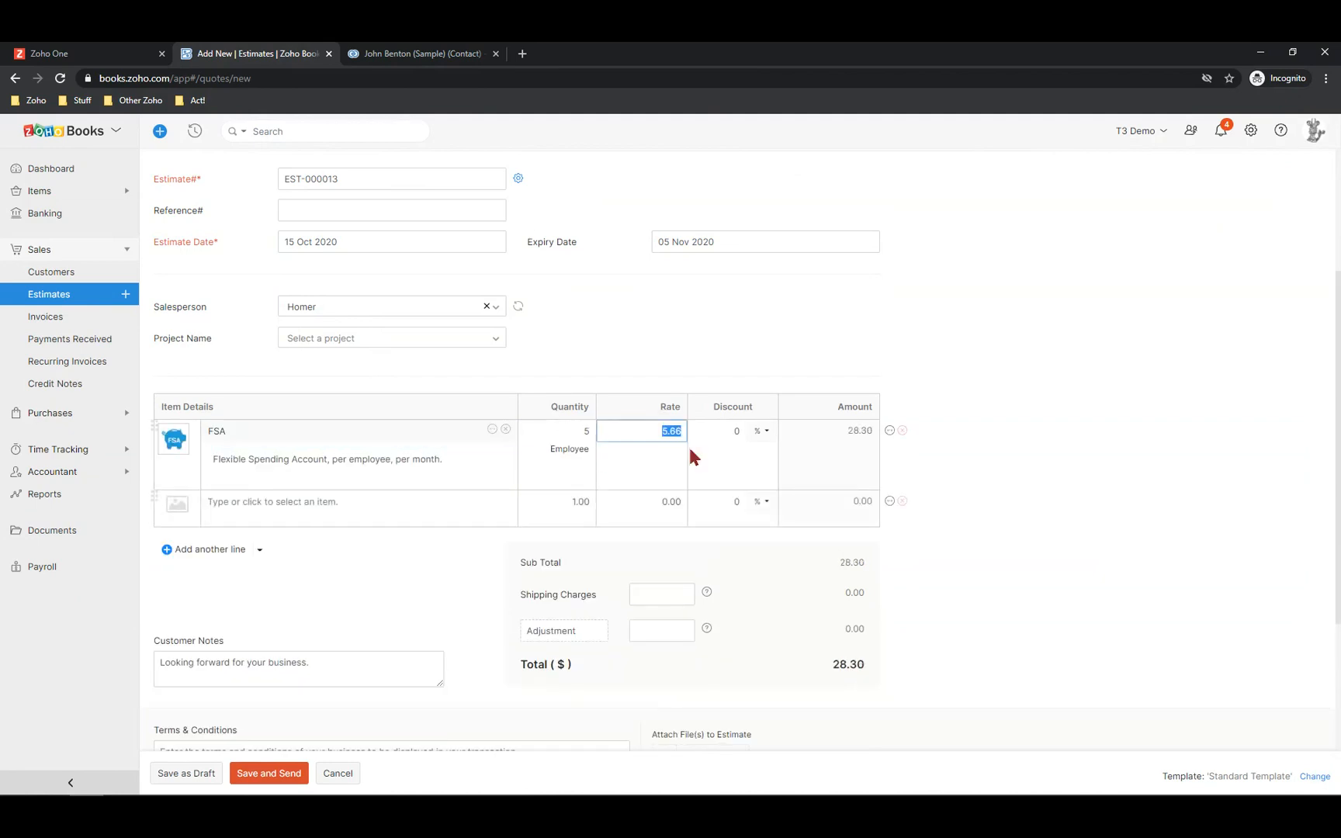
{"action": "left_click", "coordinate": [768, 433]}
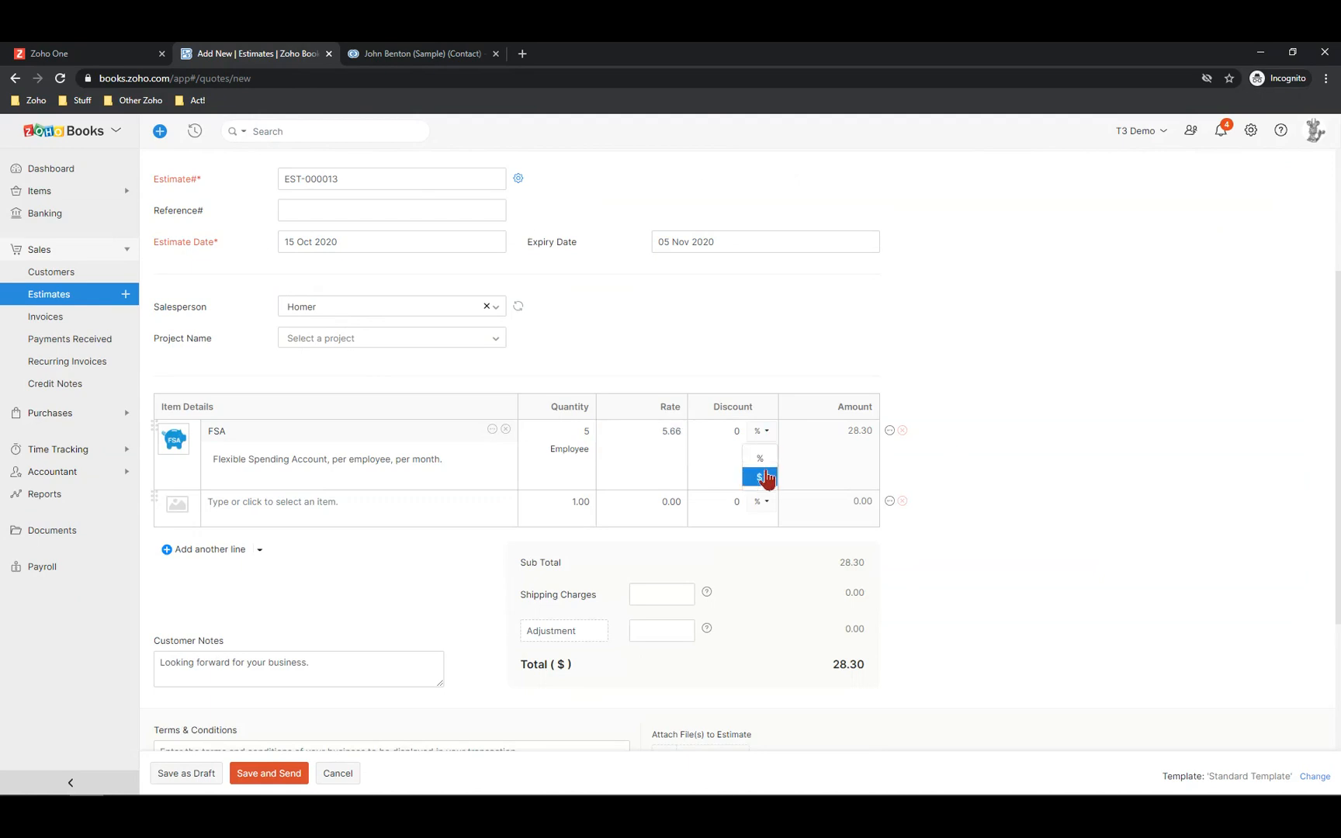
{"action": "left_click", "coordinate": [711, 436]}
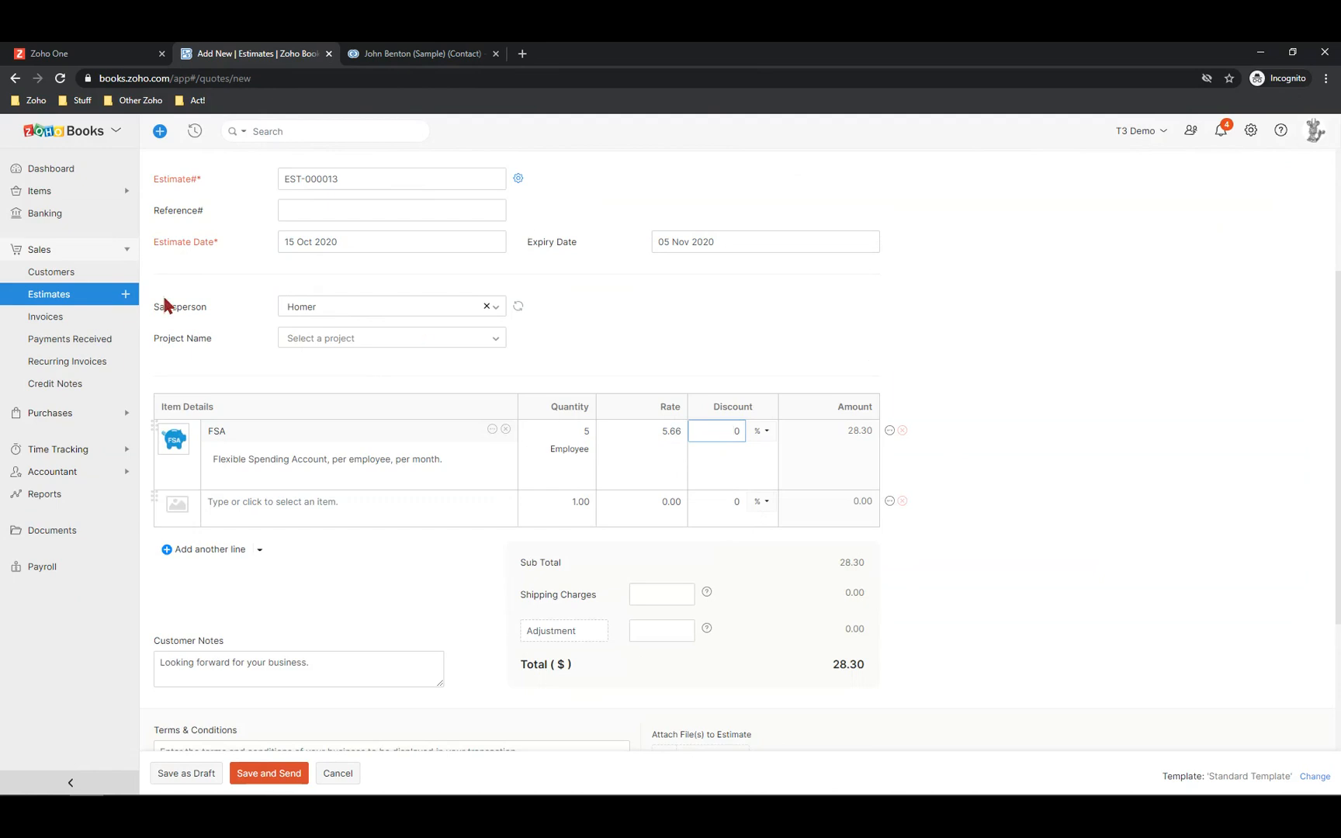
Add Trip to Spain as the second line item, priced at 3,000
{"action": "left_click", "coordinate": [341, 505]}
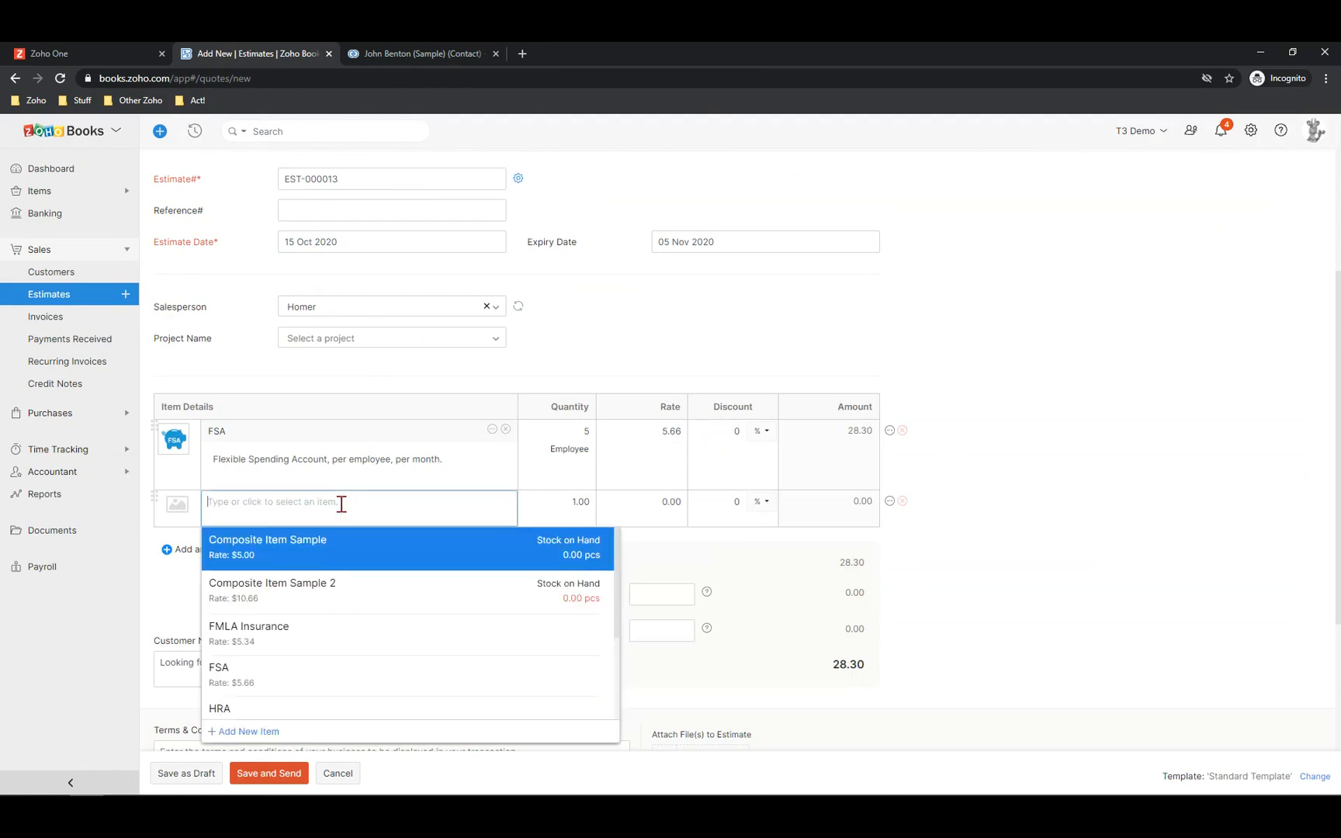
{"action": "type", "text": "trip"}
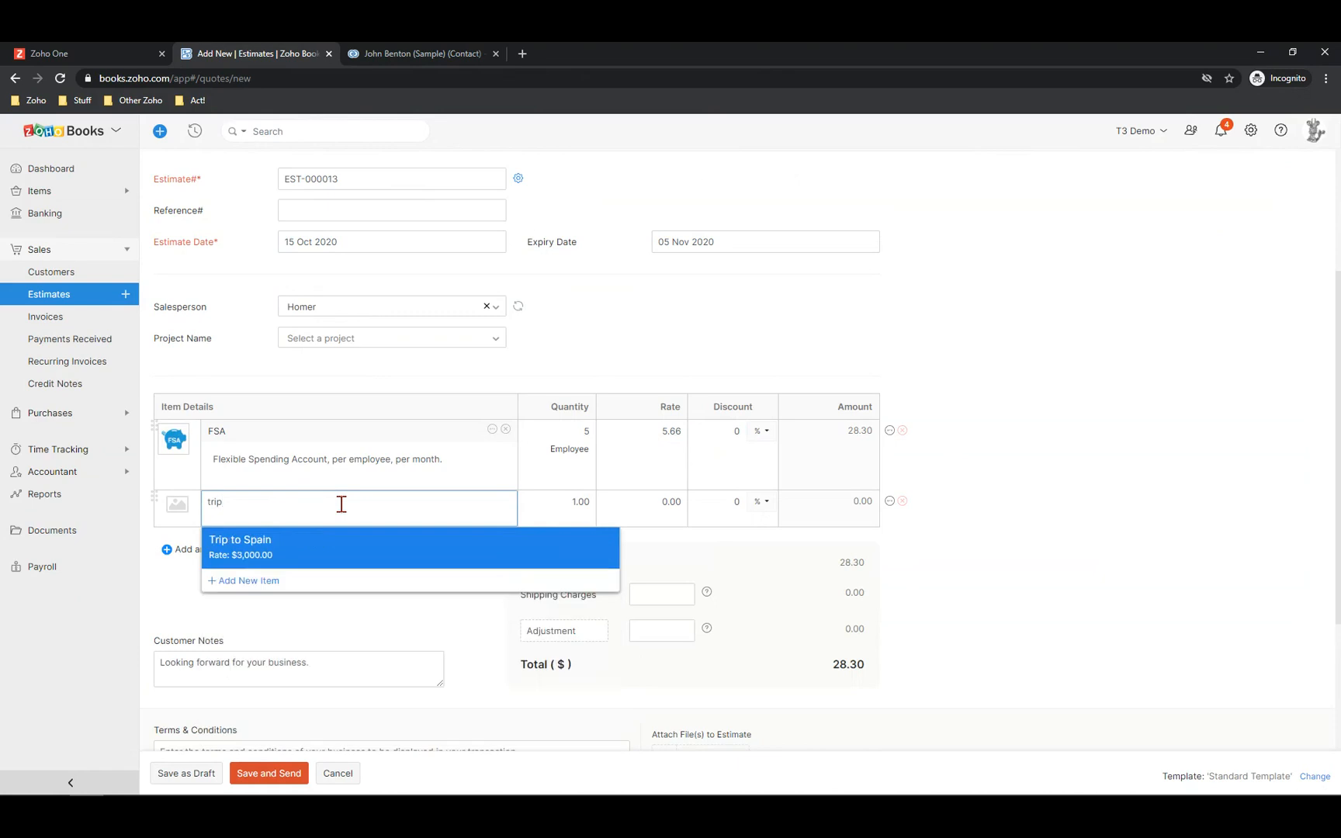
{"action": "left_click", "coordinate": [236, 548]}
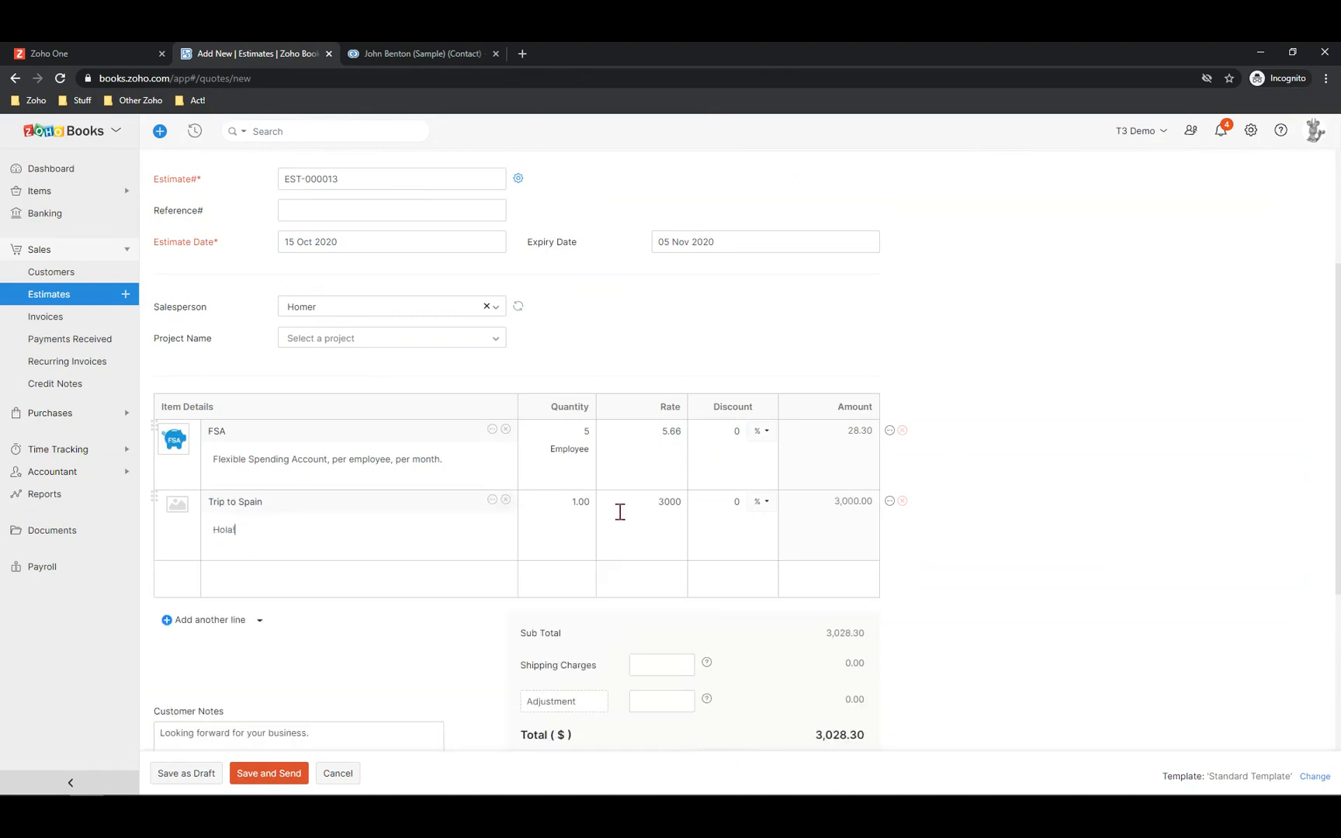
{"action": "scroll", "coordinate": [833, 663], "scroll_direction": "down", "scroll_amount": 2}
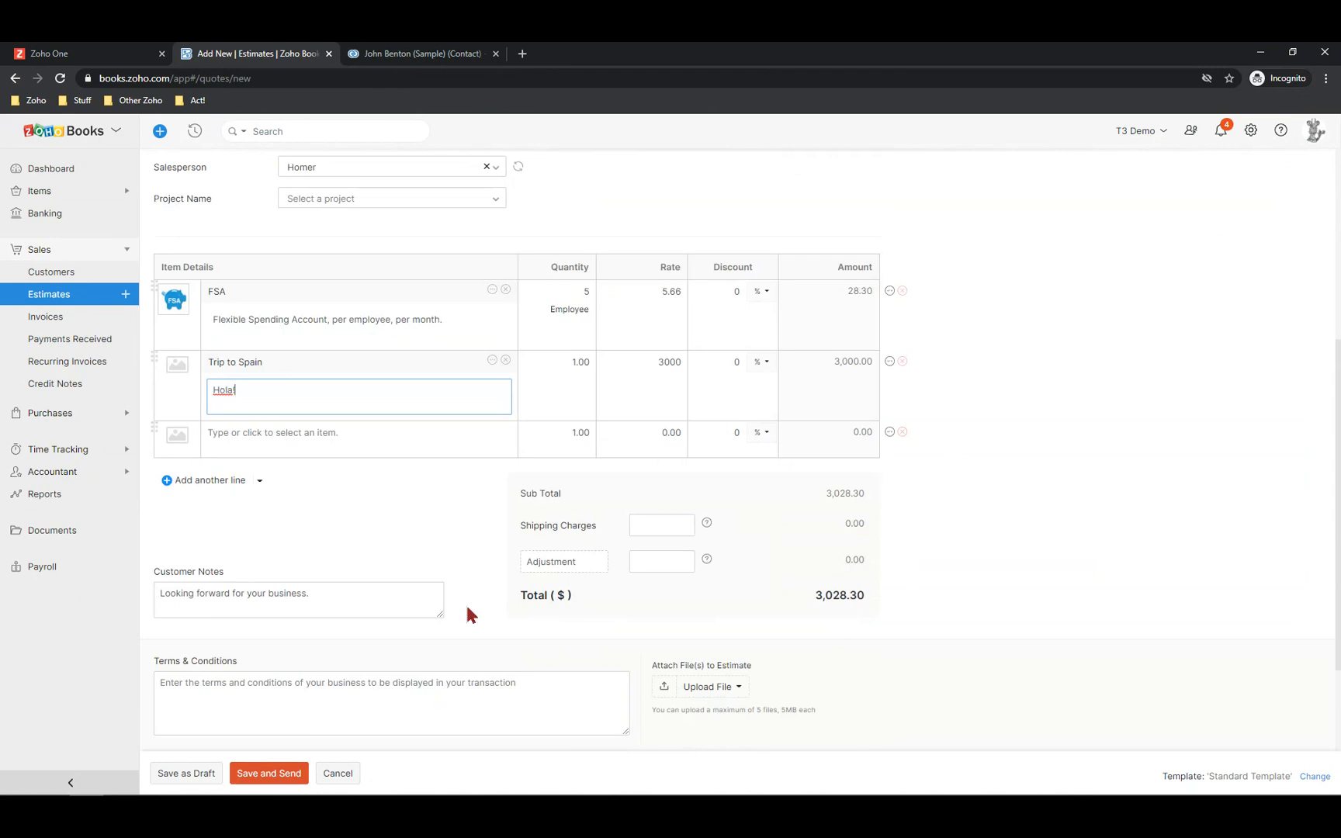
{"action": "scroll", "coordinate": [341, 579], "scroll_direction": "up", "scroll_amount": 2}
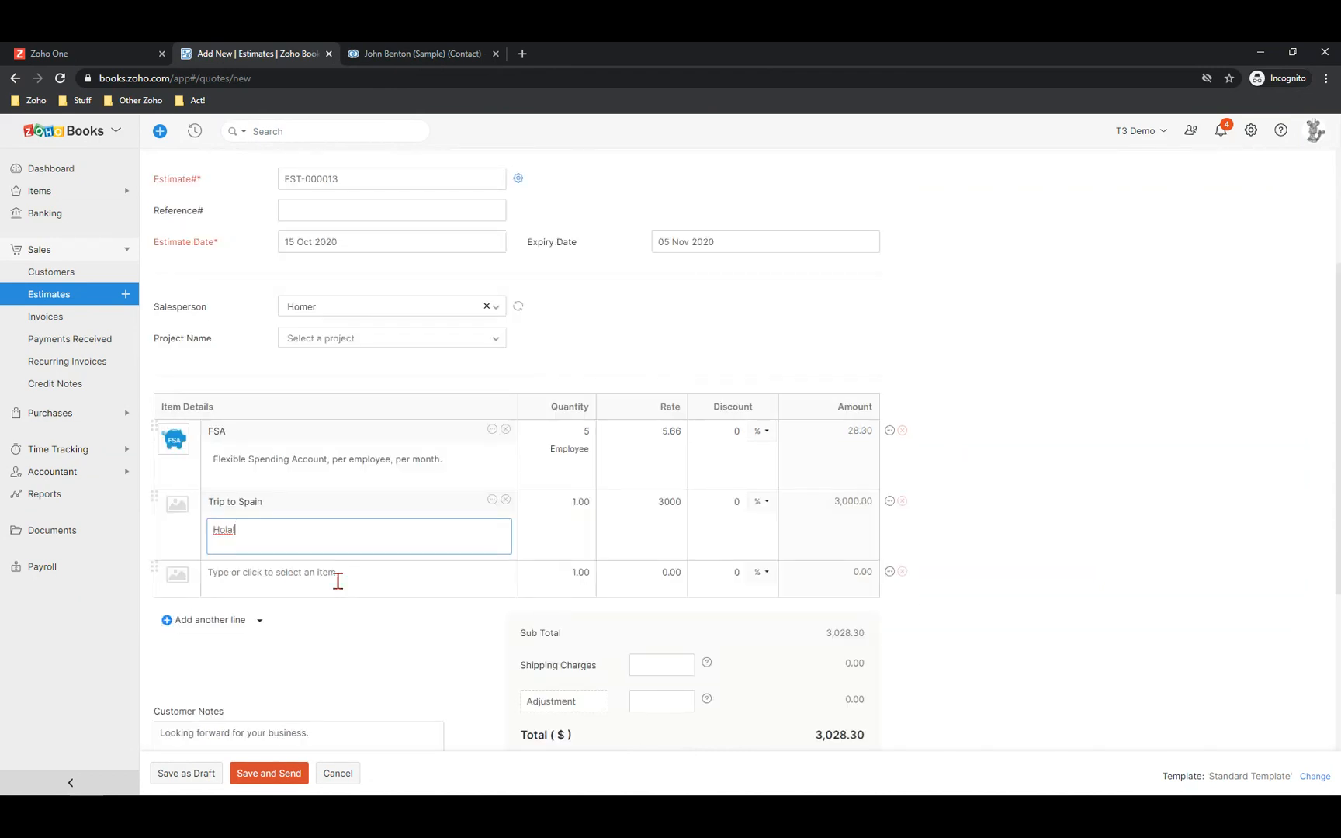
Add a 'Mountain climbing trip' line at rate 400, bringing the sub total to 3,428.30
{"action": "left_click", "coordinate": [337, 580]}
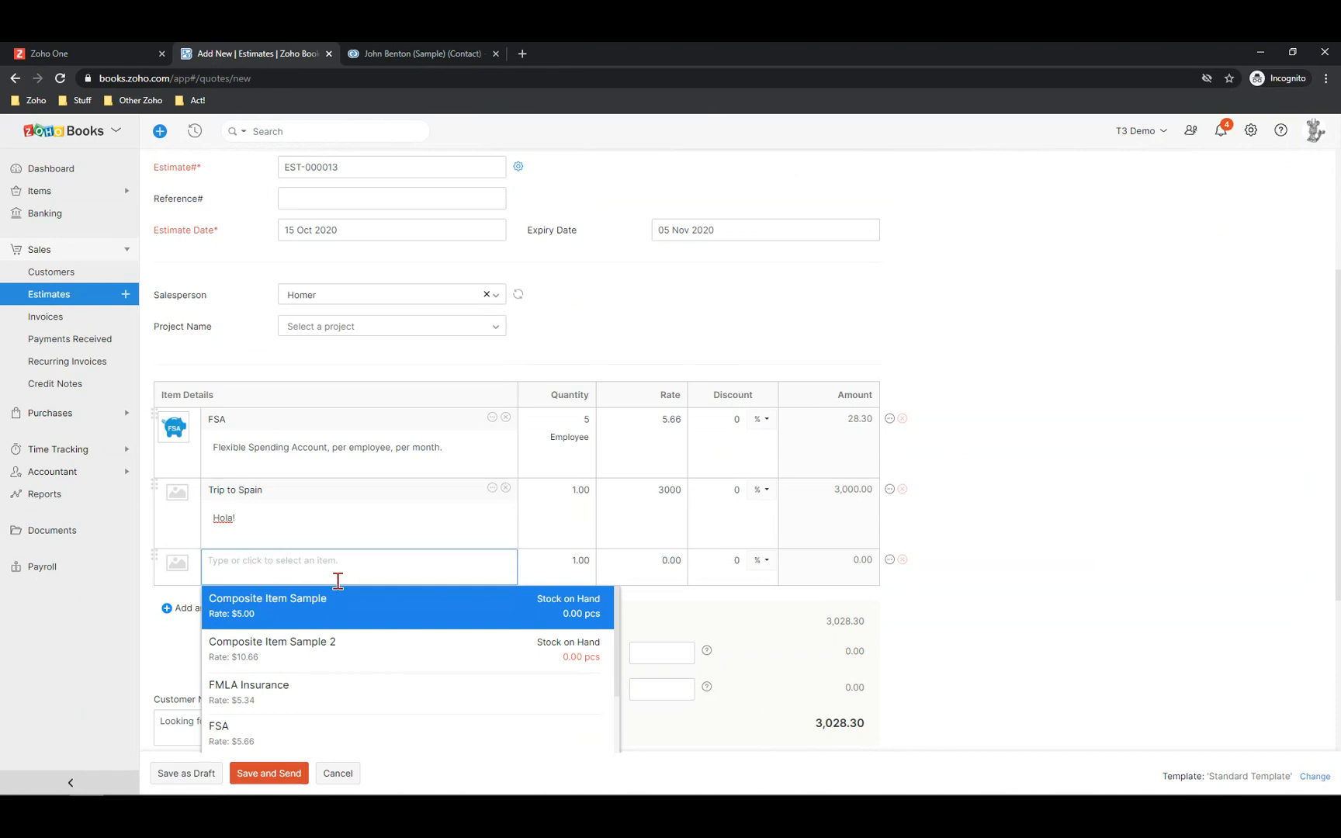
{"action": "type", "text": "Mou"}
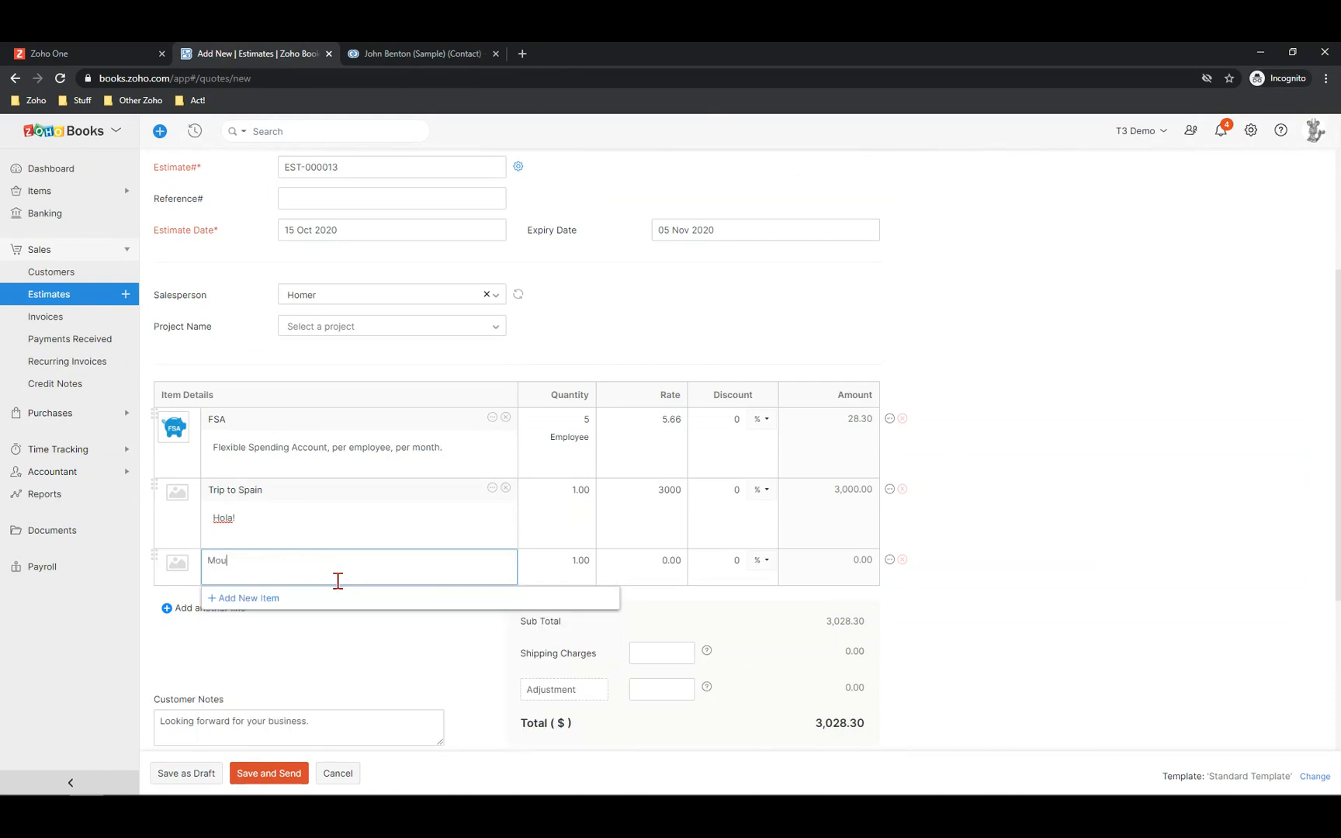
{"action": "type", "text": "ntain climbing trip"}
{"action": "key", "text": "Tab"}
{"action": "key", "text": "Tab"}
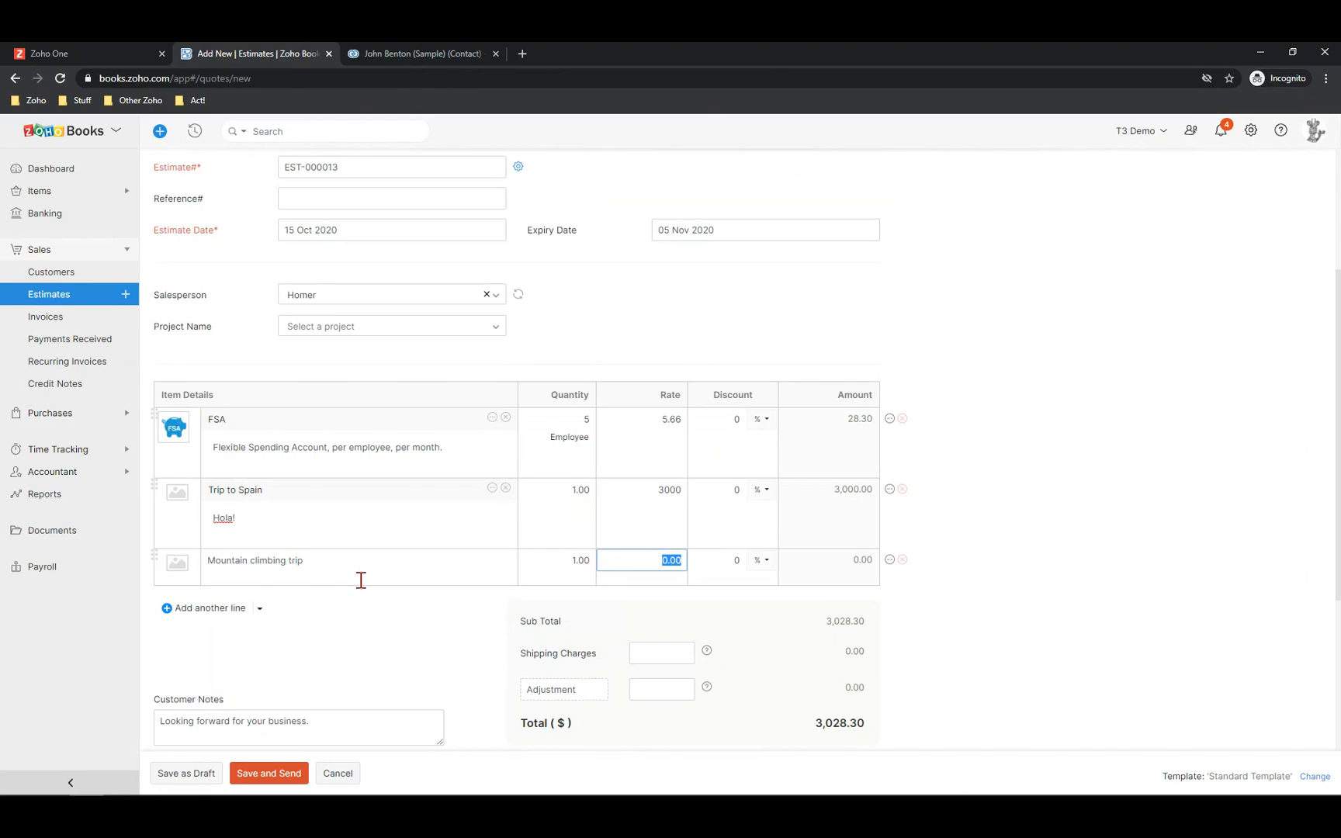
{"action": "type", "text": "400"}
{"action": "key", "text": "Tab"}
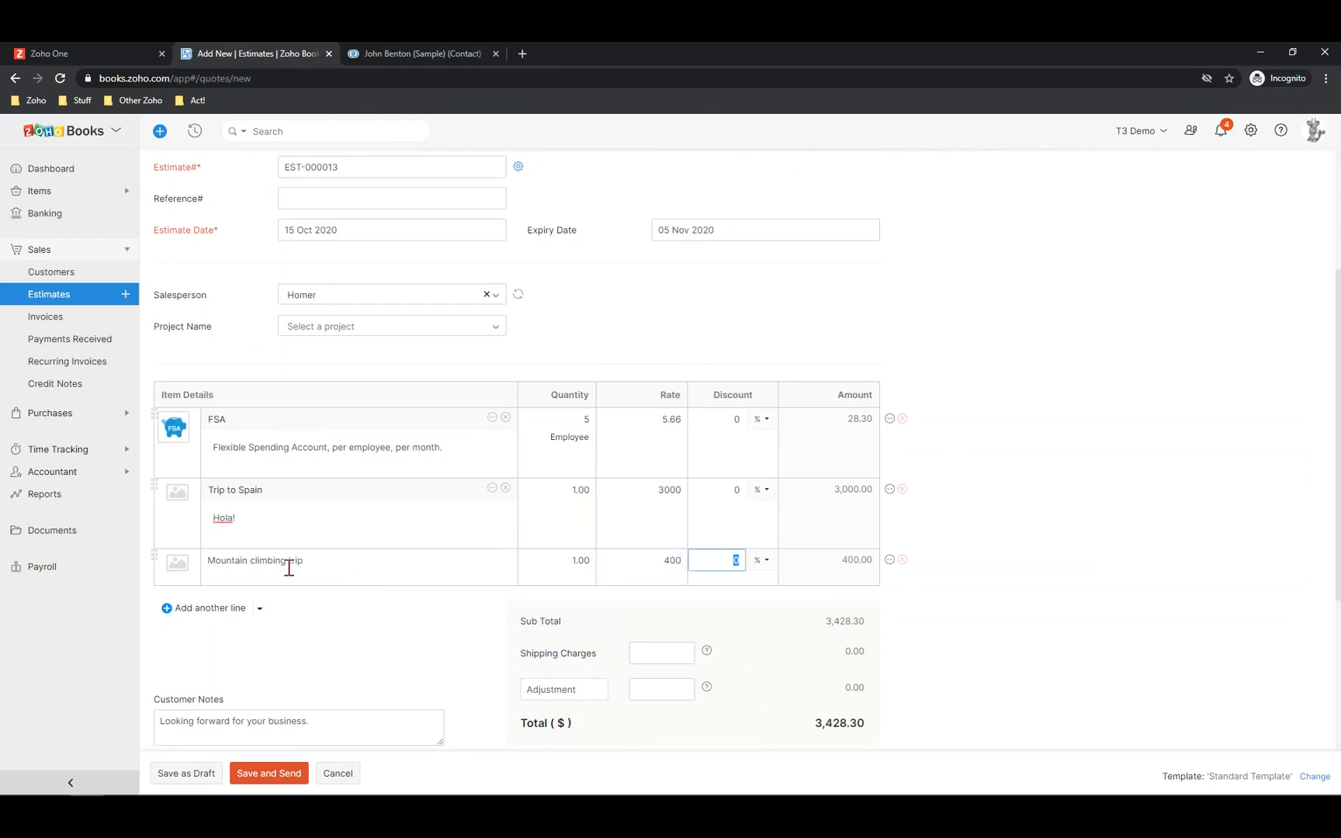
Add a Parking & Transit Administration line described '- This is for small vehicles only'
{"action": "left_click", "coordinate": [314, 571]}
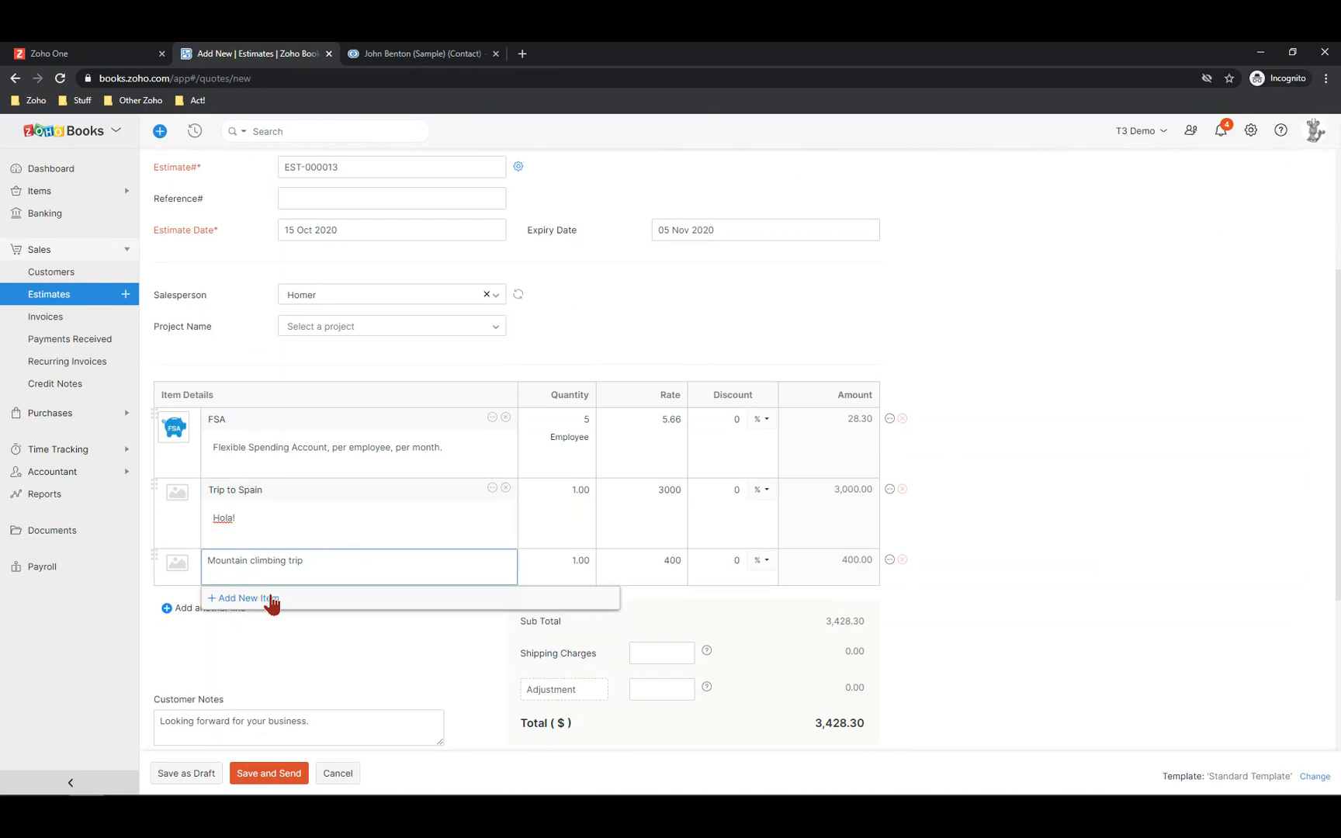
{"action": "left_click", "coordinate": [178, 612]}
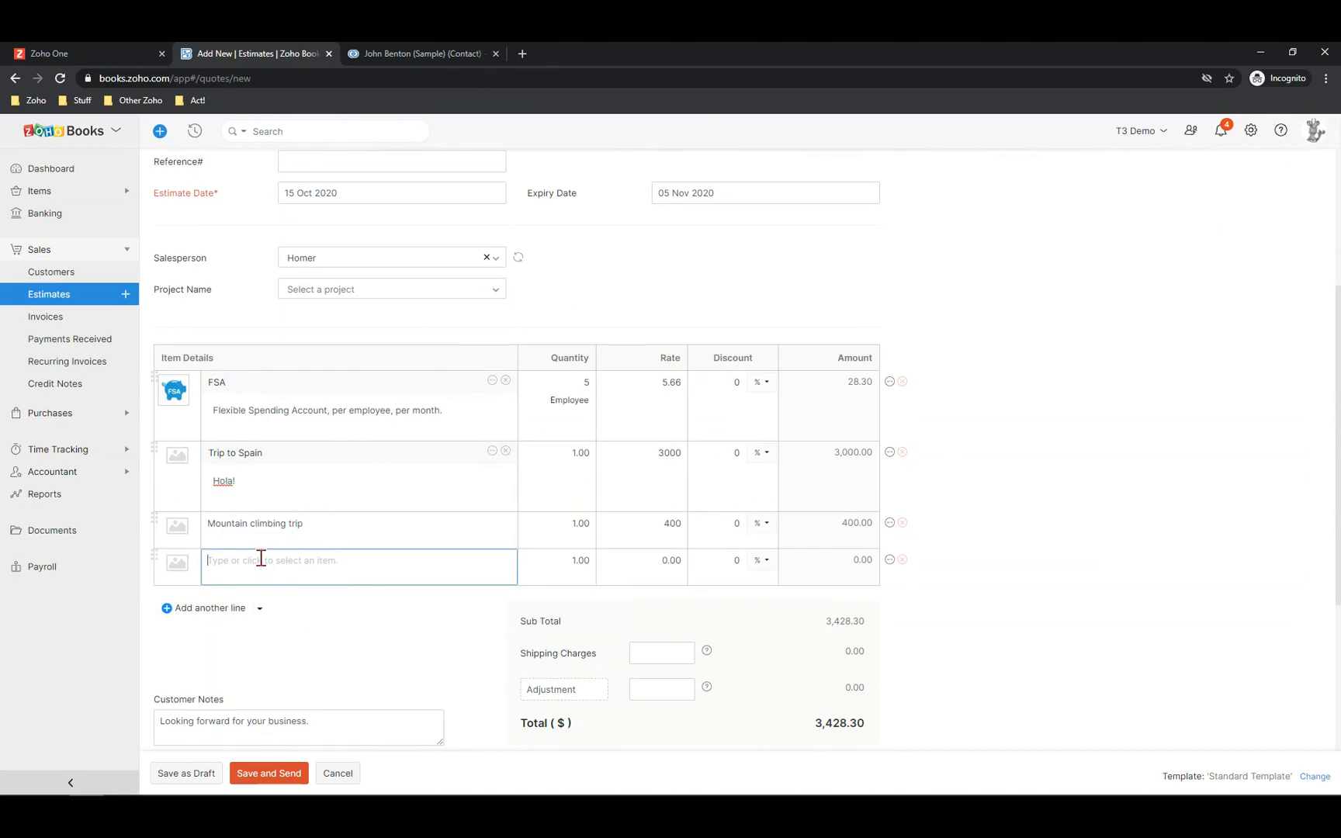
{"action": "type", "text": "g"}
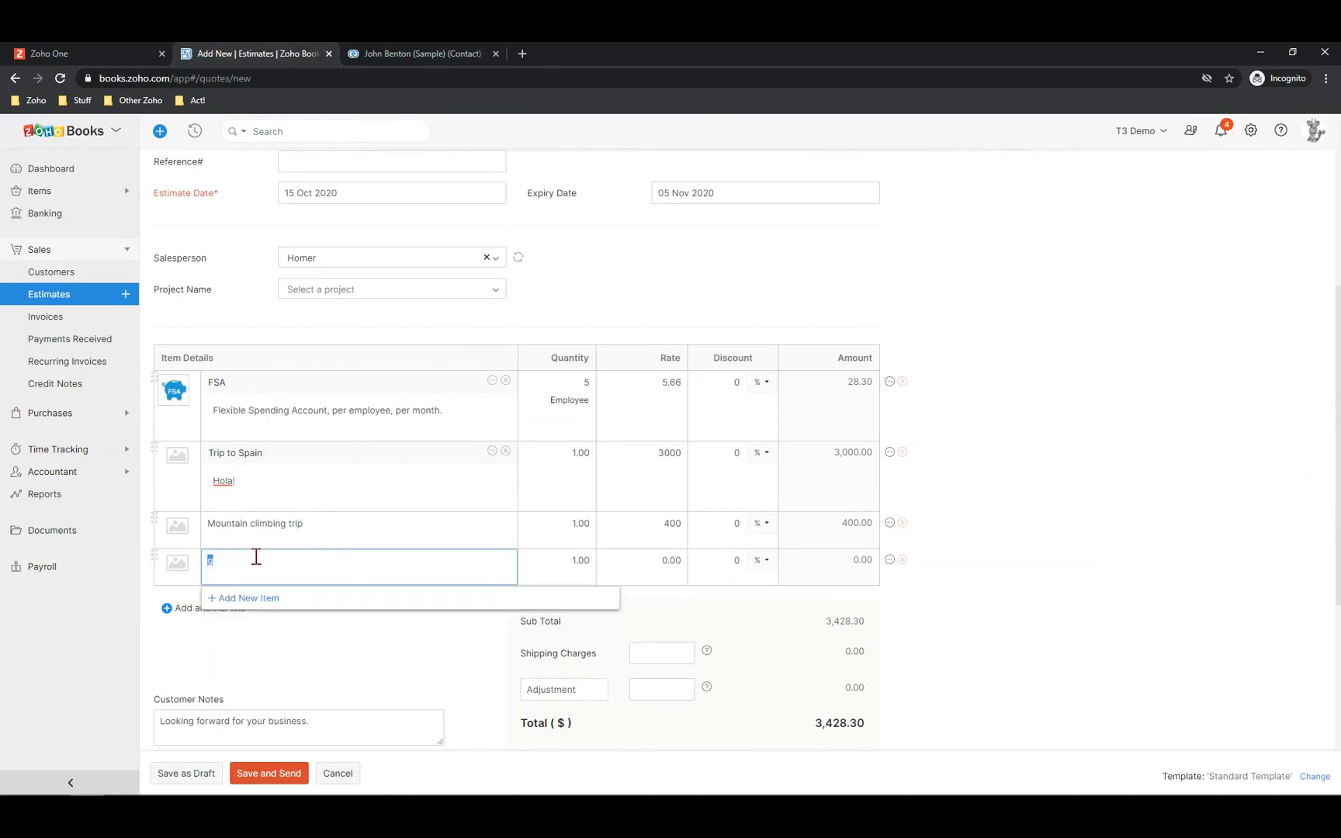
{"action": "key", "text": "BackSpace"}
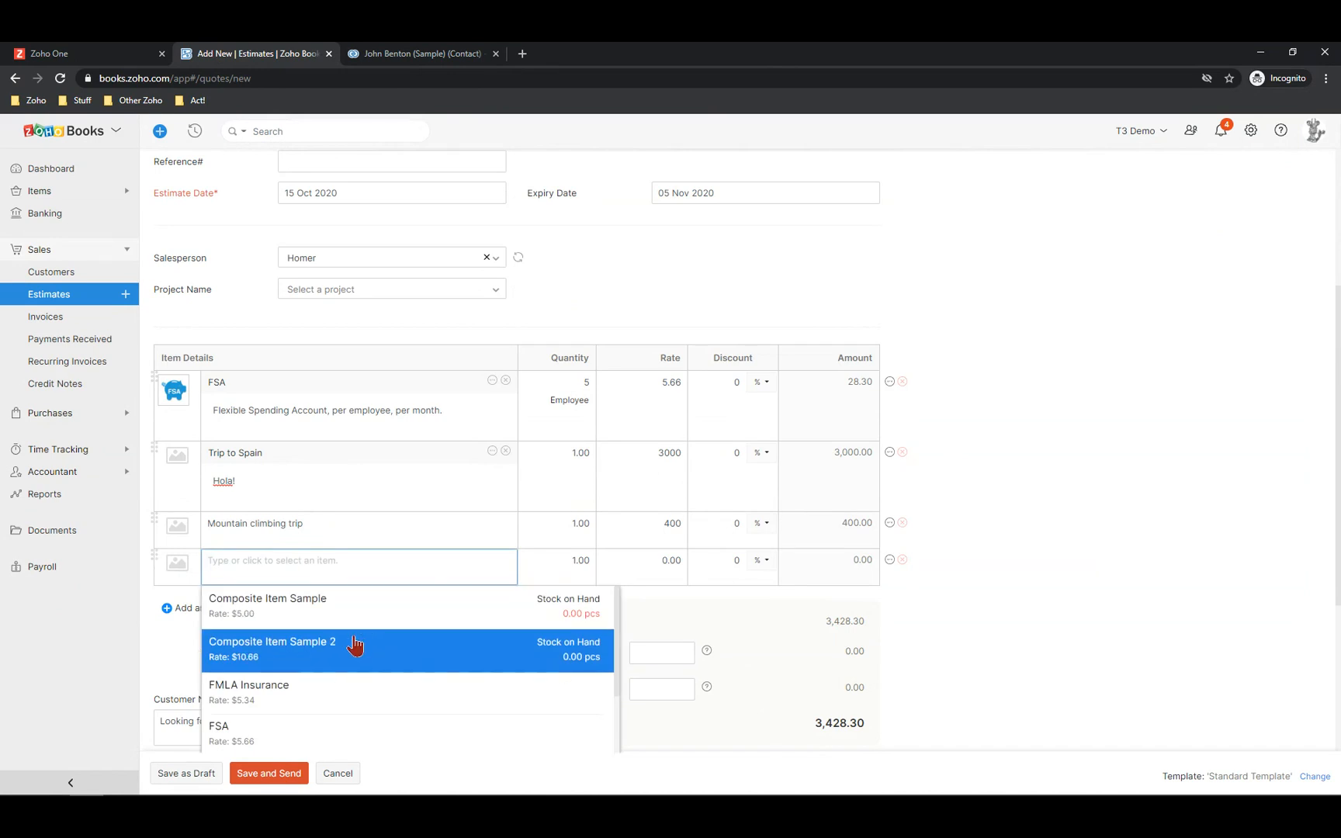
{"action": "scroll", "coordinate": [355, 646], "scroll_direction": "down", "scroll_amount": 1}
{"action": "scroll", "coordinate": [355, 646], "scroll_direction": "up", "scroll_amount": 1}
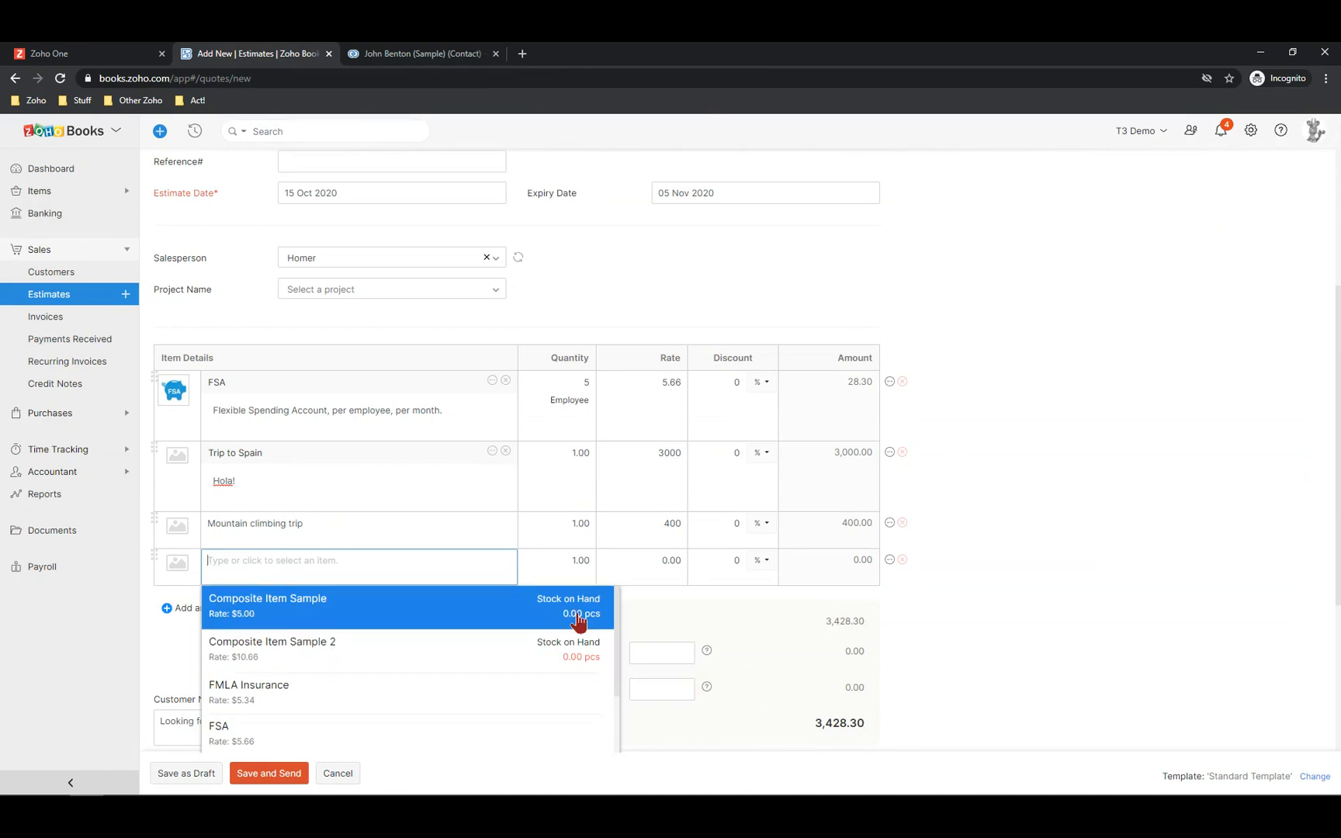
{"action": "scroll", "coordinate": [496, 629], "scroll_direction": "down", "scroll_amount": 2}
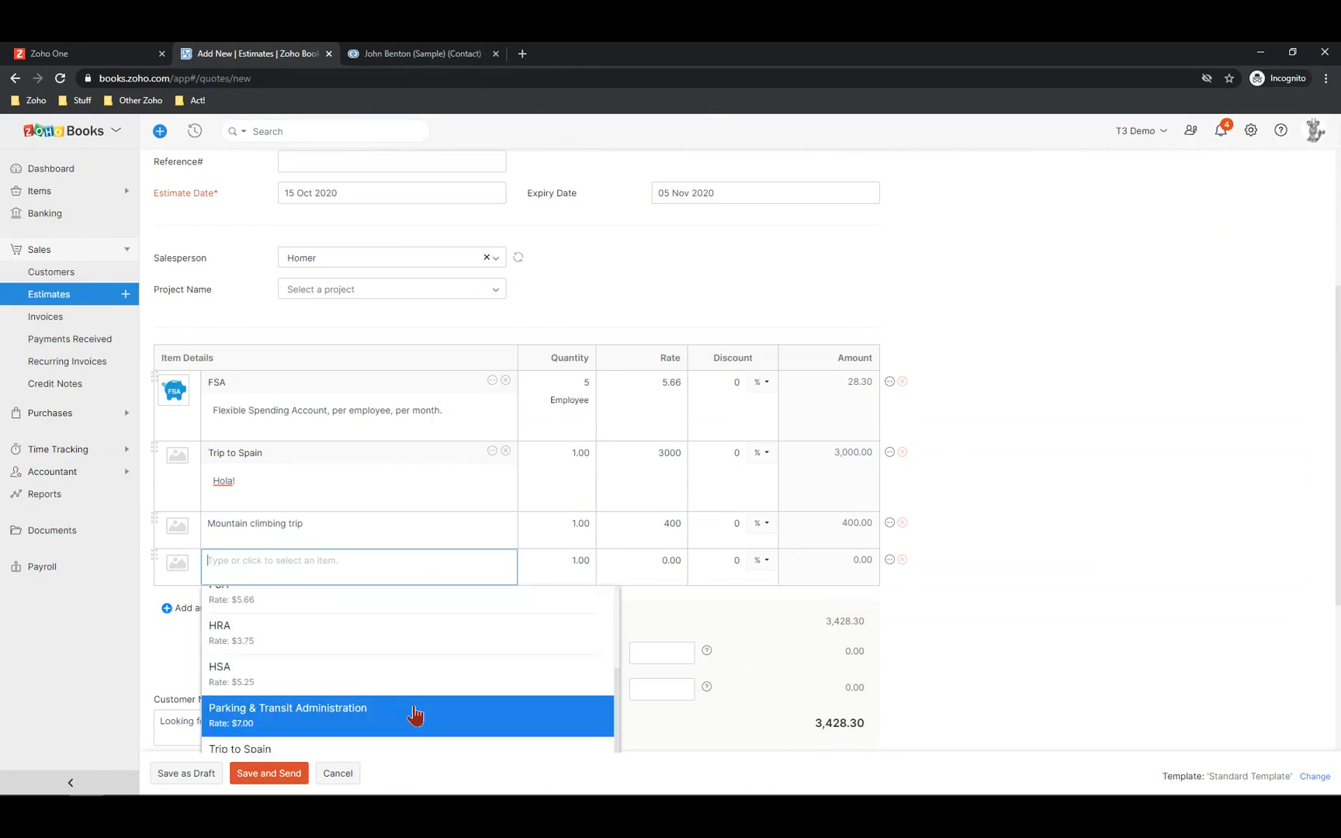
{"action": "left_click", "coordinate": [314, 711]}
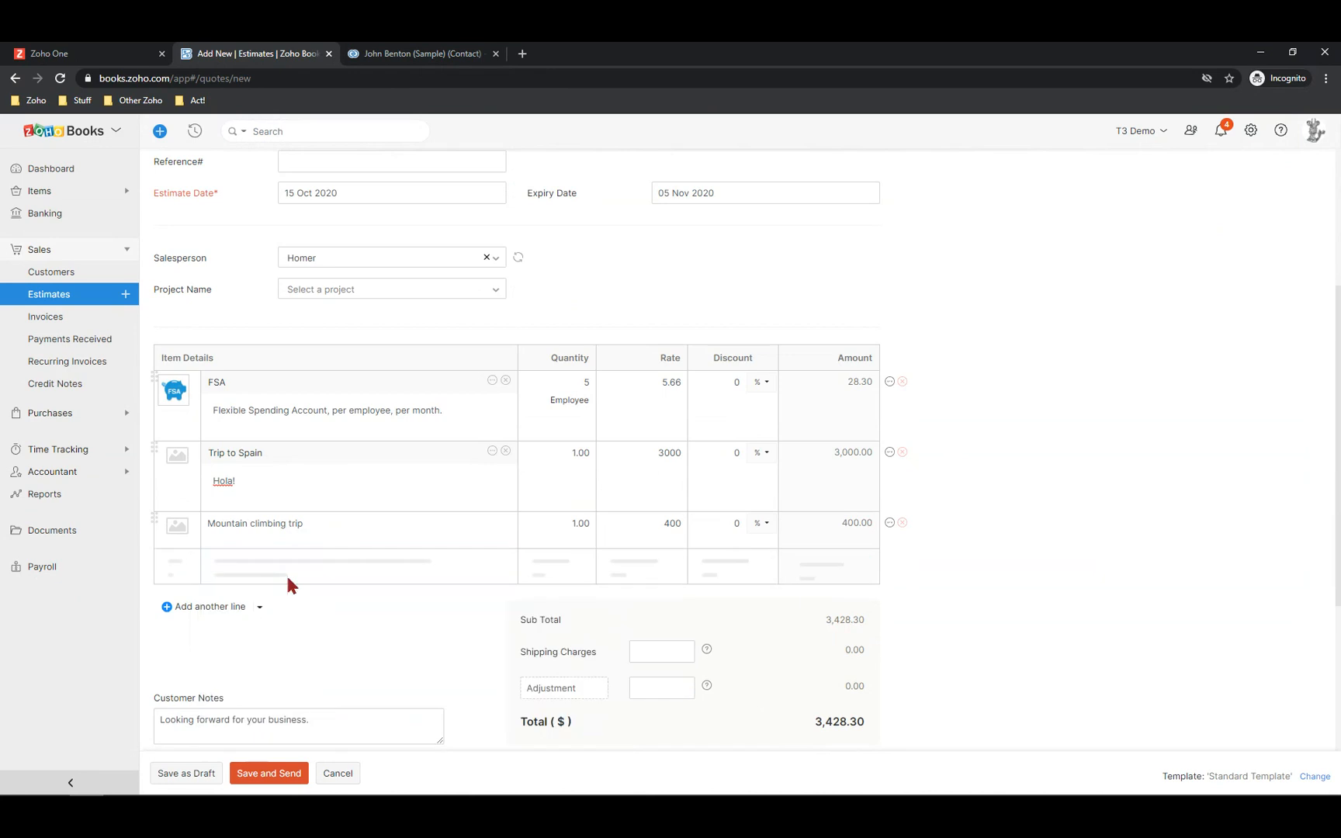
{"action": "type", "text": "- This is for small vehicle"}
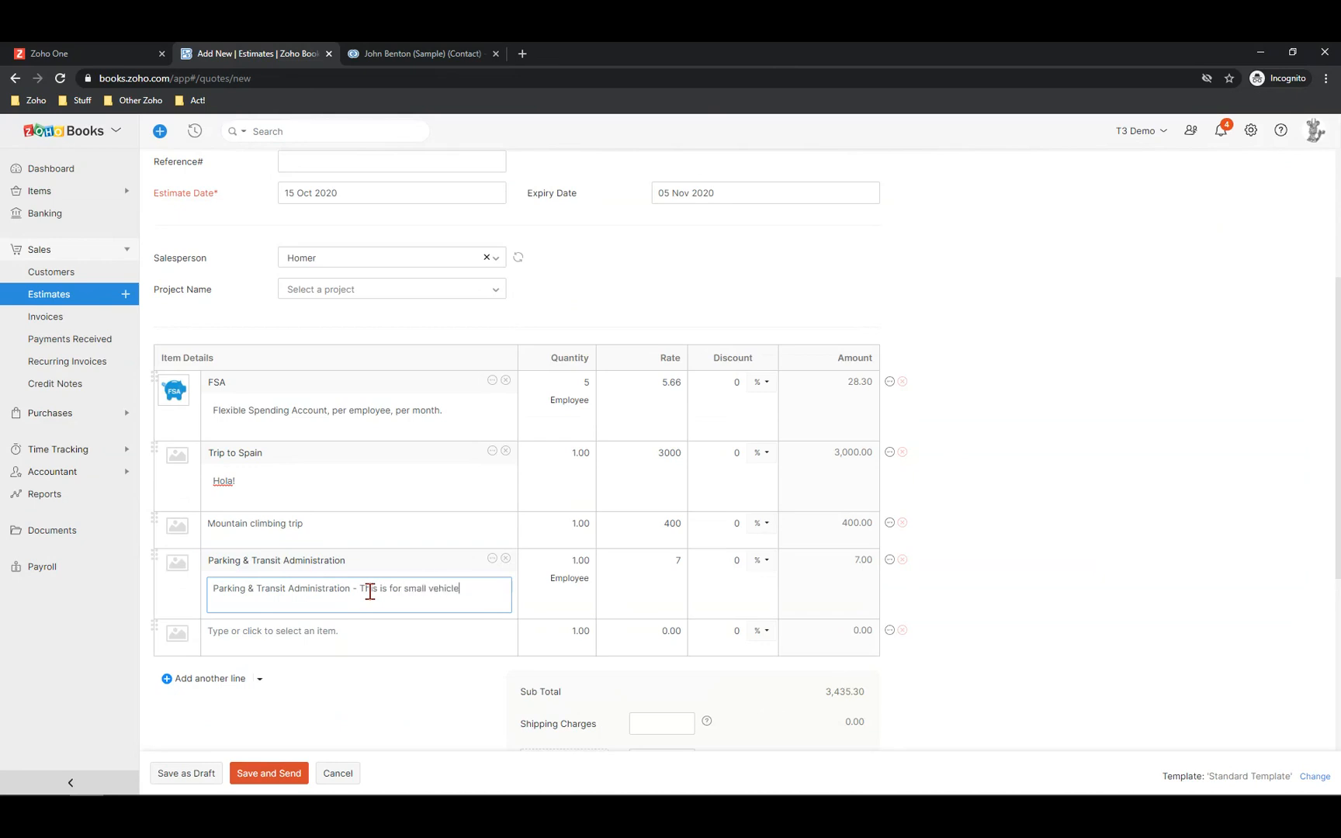
{"action": "type", "text": "s only"}
Move Trip to Spain to the end of the items and add a 300 adjustment, totalling 3,735.30
{"action": "left_click_drag", "start_coordinate": [151, 442], "coordinate": [163, 632]}
{"action": "scroll", "coordinate": [608, 713], "scroll_direction": "down", "scroll_amount": 3}
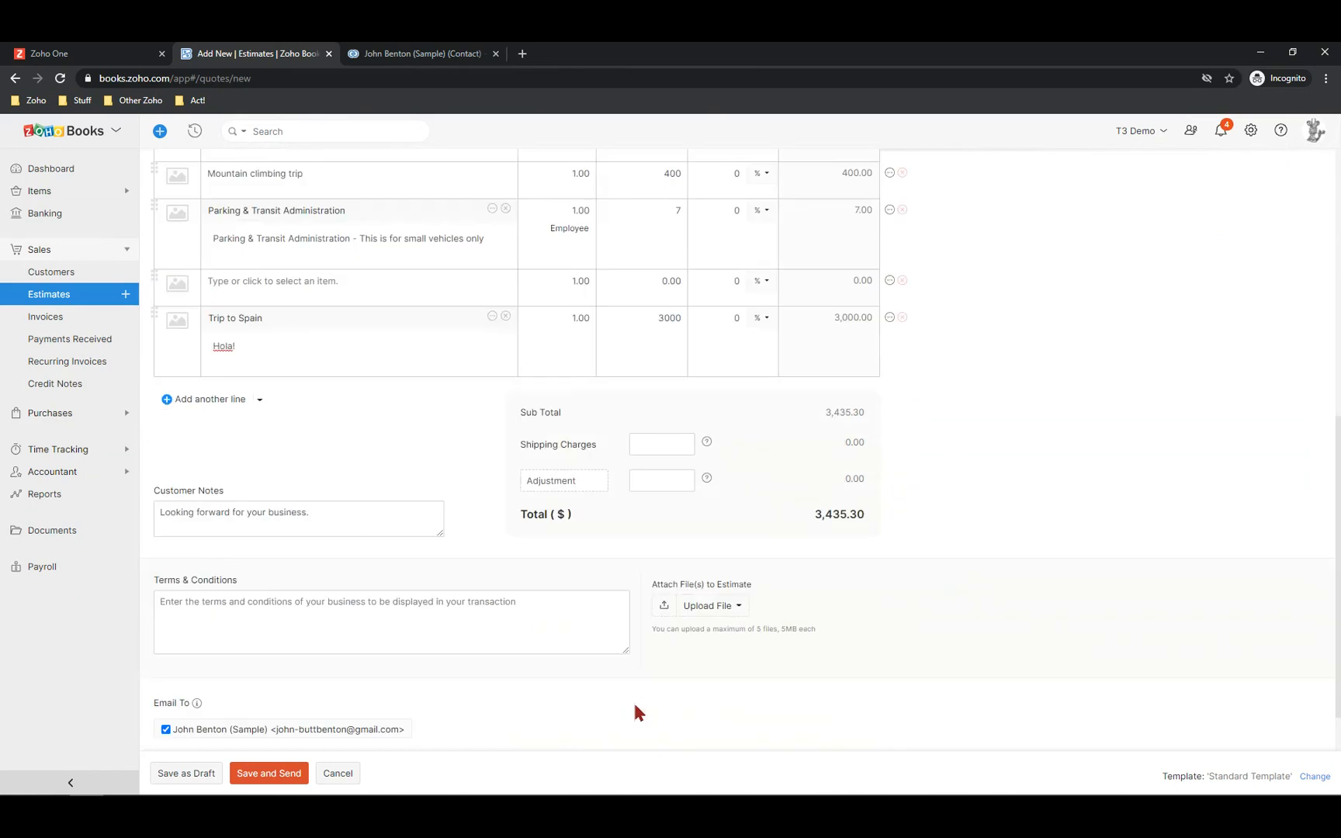
{"action": "left_click", "coordinate": [686, 479]}
{"action": "type", "text": "300"}
{"action": "key", "text": "Tab"}
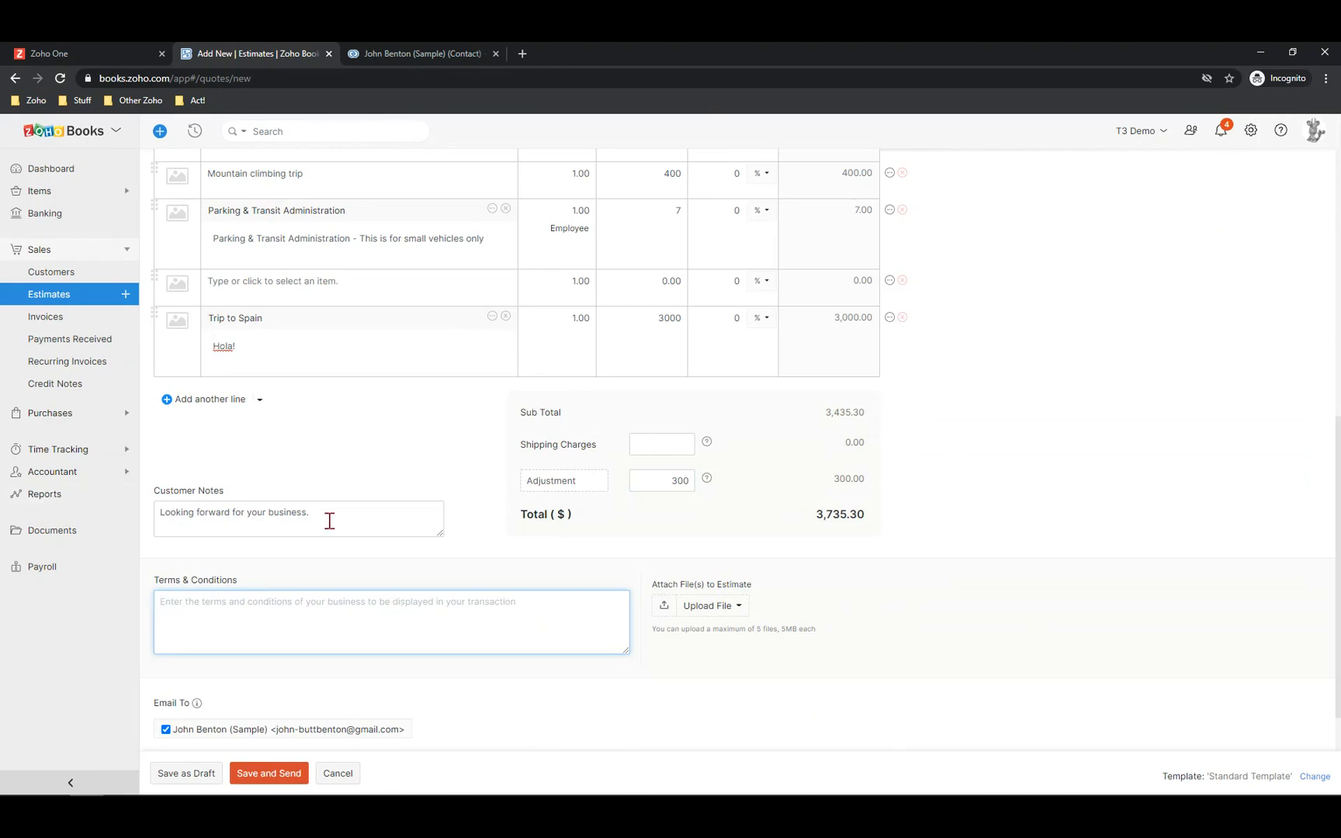
{"action": "left_click_drag", "start_coordinate": [329, 521], "coordinate": [108, 509]}
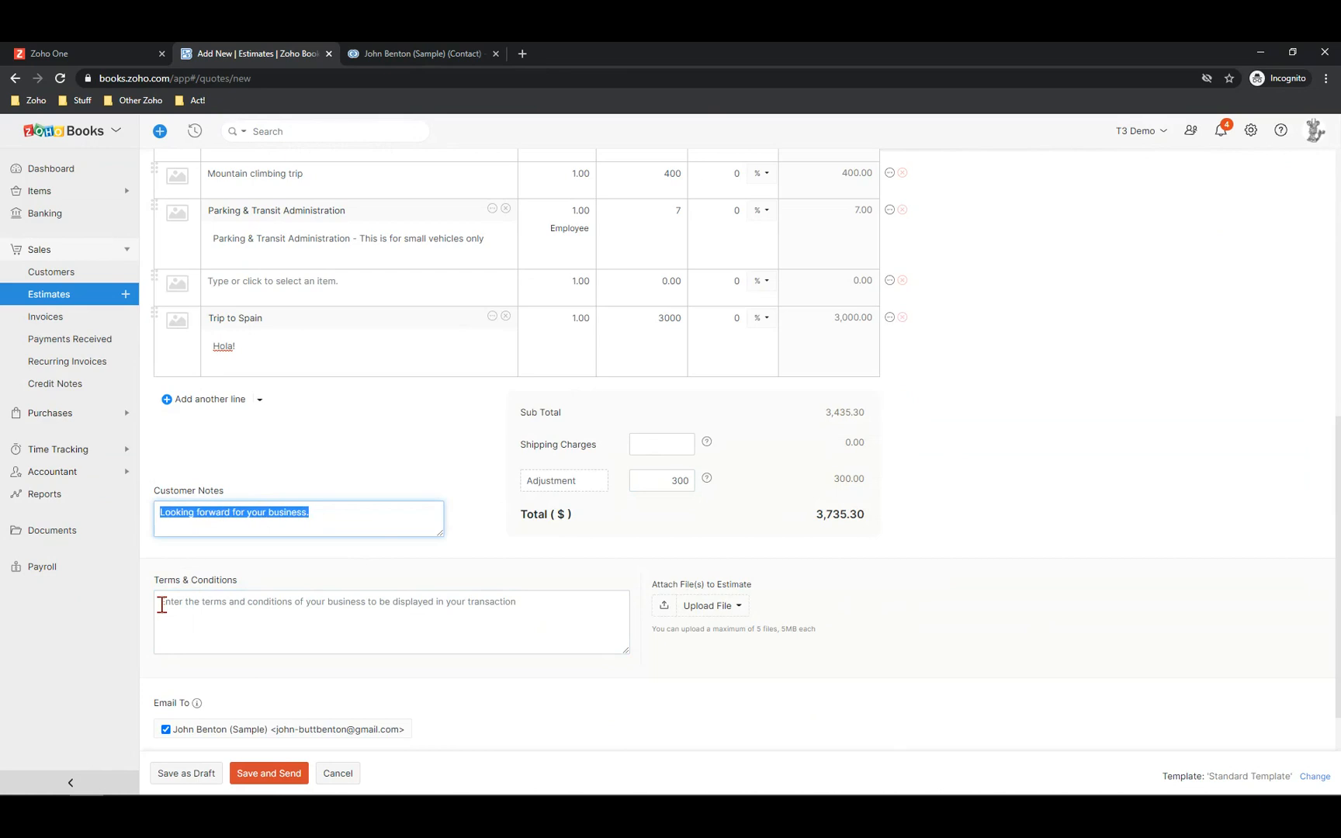
Append 'Buy now and get steak knives' to the estimate's customer notes
{"action": "left_click", "coordinate": [376, 514]}
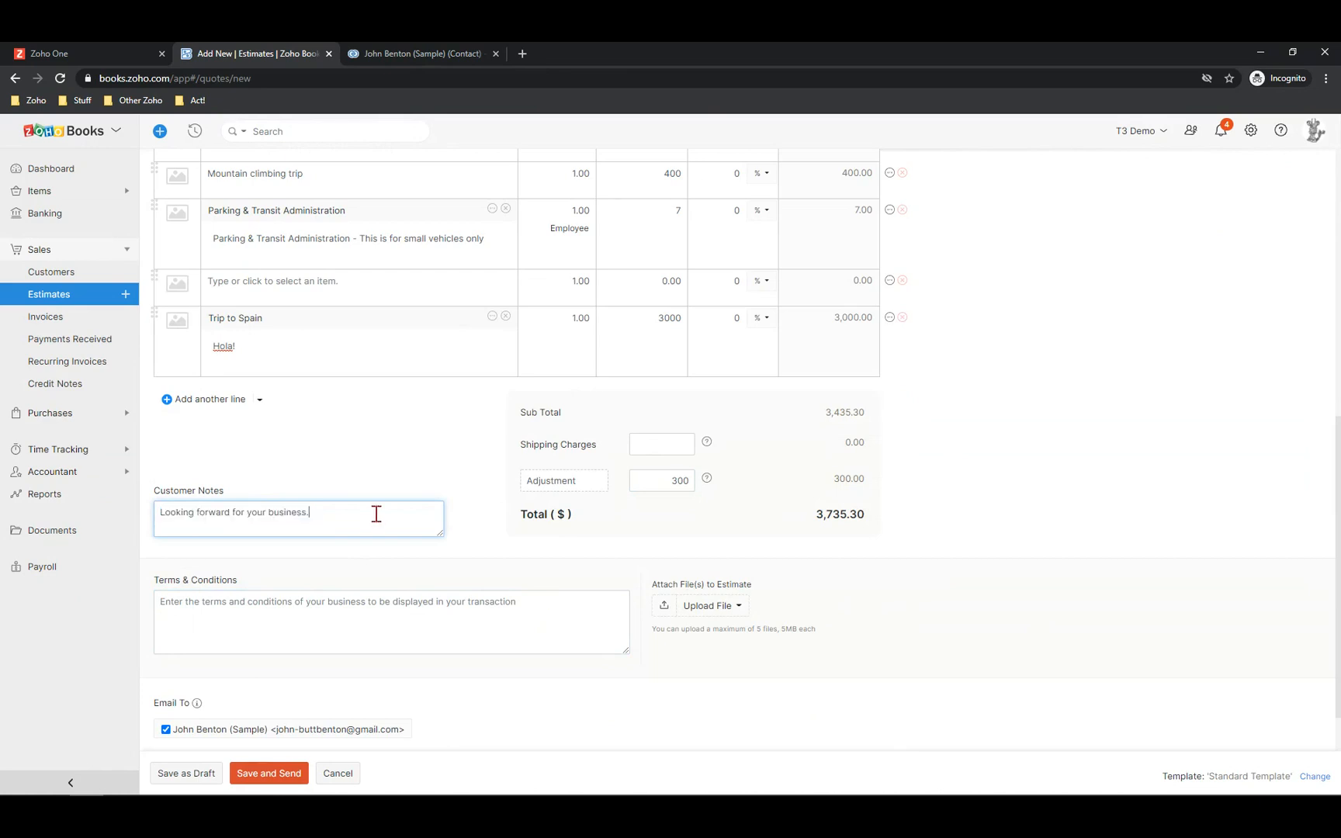
{"action": "type", "text": "Buy"}
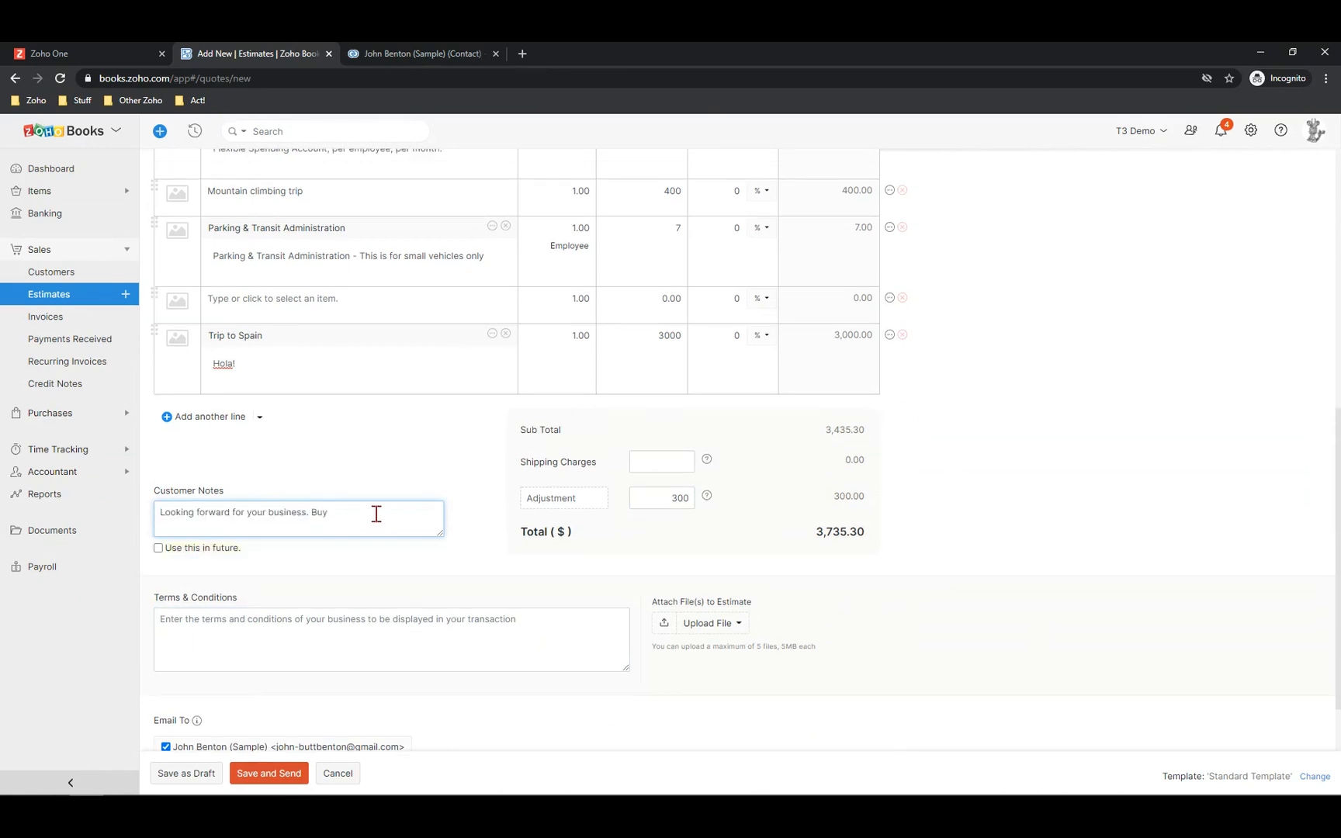
{"action": "type", "text": " now and get steak knives"}
{"action": "scroll", "coordinate": [819, 597], "scroll_direction": "down", "scroll_amount": 1}
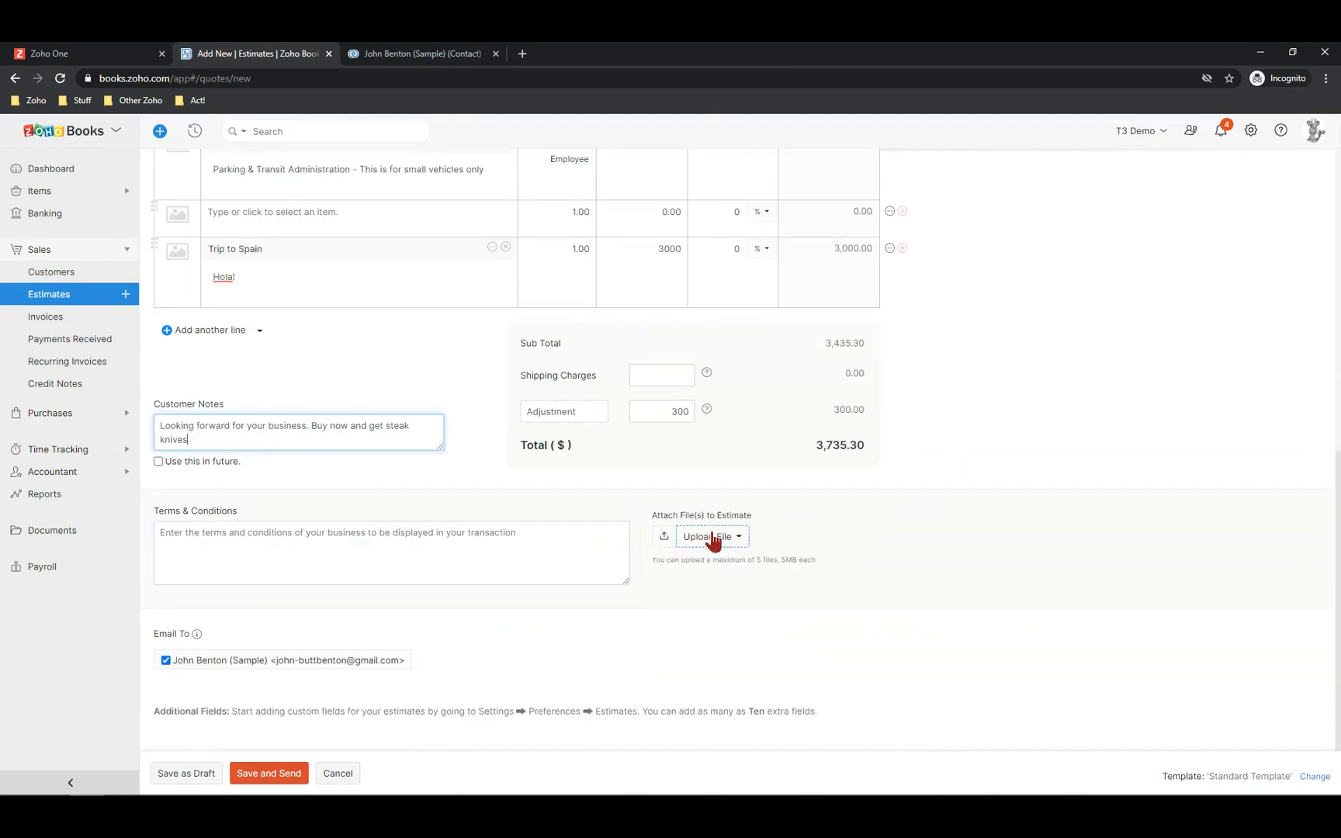
{"action": "left_click", "coordinate": [731, 546]}
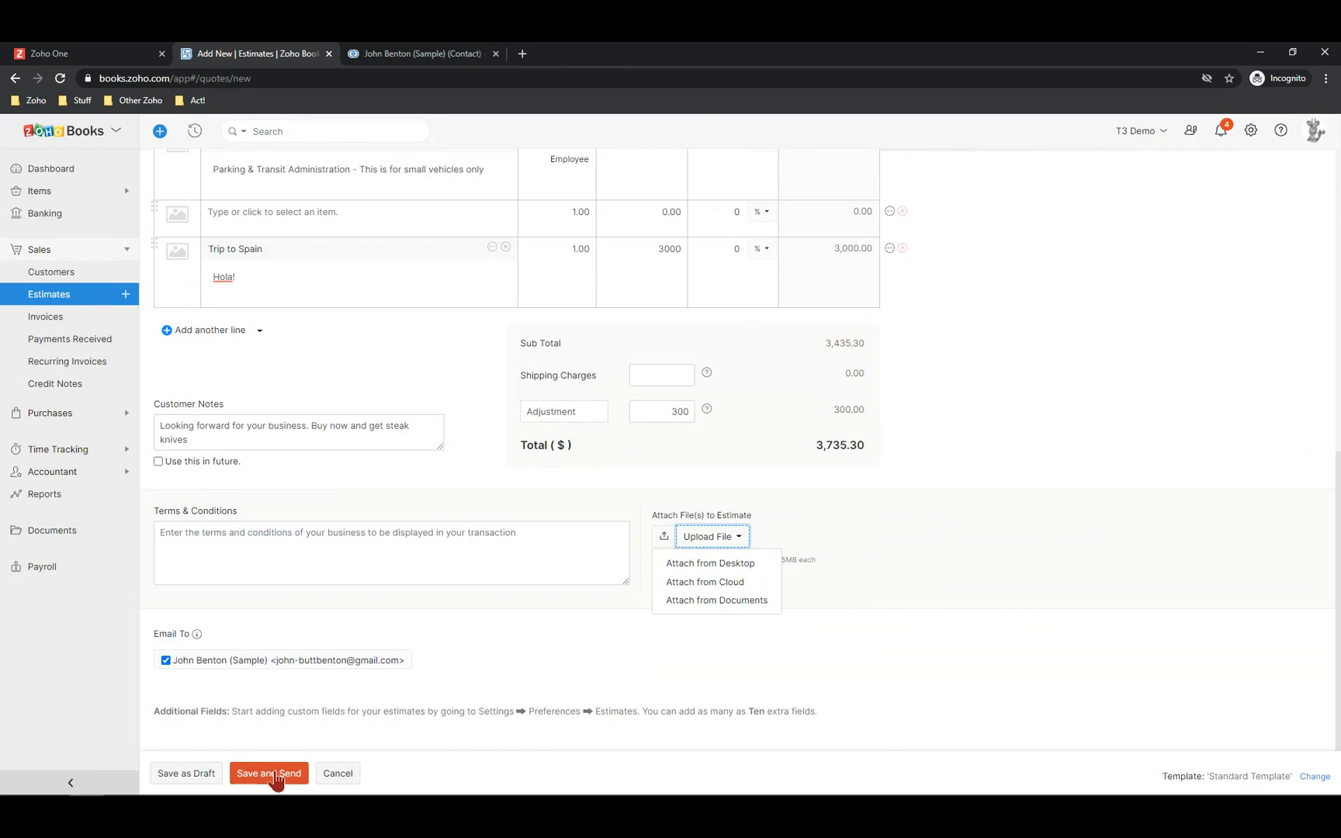
Save EST-000013 for $3,735.30 and email it to the customer with the PDF attached
{"action": "left_click", "coordinate": [277, 777]}
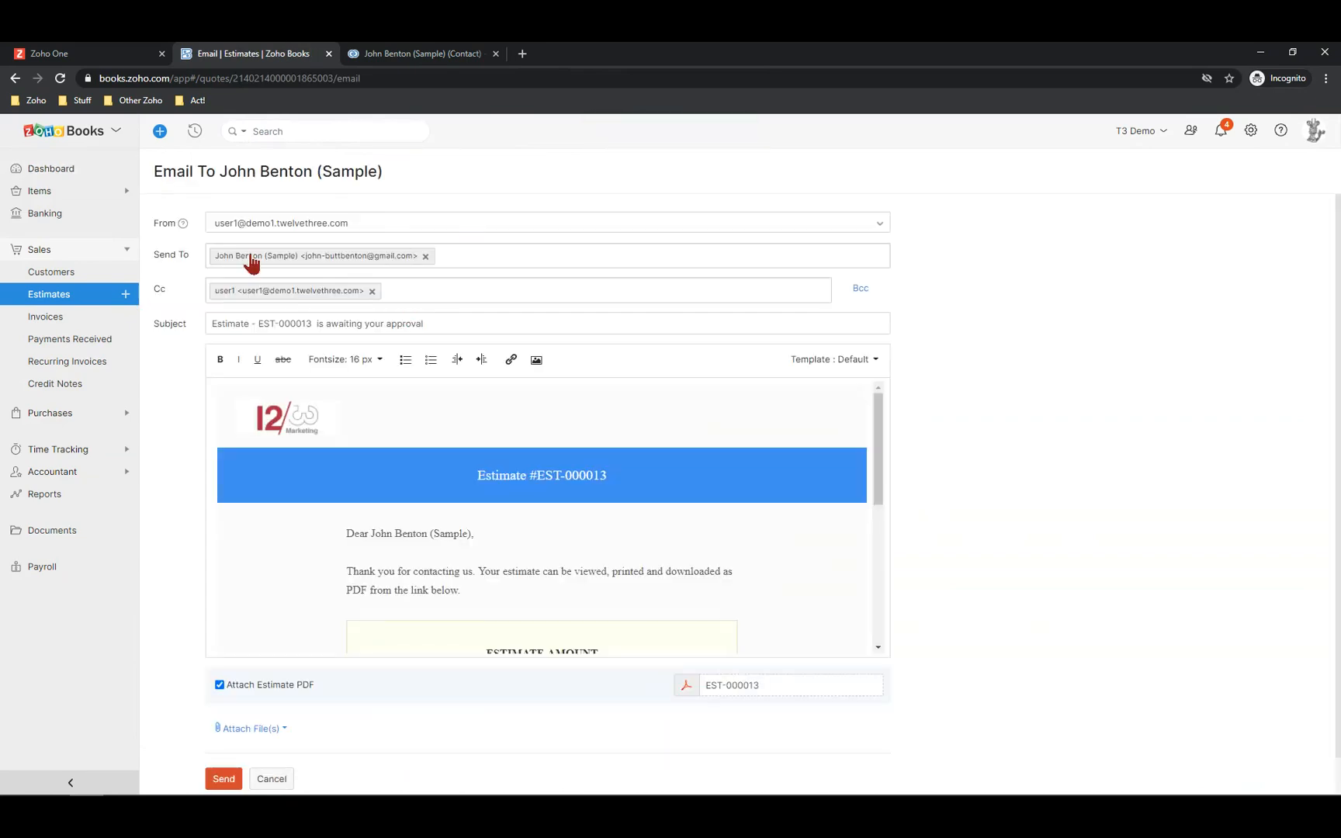
{"action": "scroll", "coordinate": [505, 568], "scroll_direction": "down", "scroll_amount": 4}
{"action": "scroll", "coordinate": [543, 552], "scroll_direction": "up", "scroll_amount": 1}
{"action": "scroll", "coordinate": [466, 621], "scroll_direction": "down", "scroll_amount": 2}
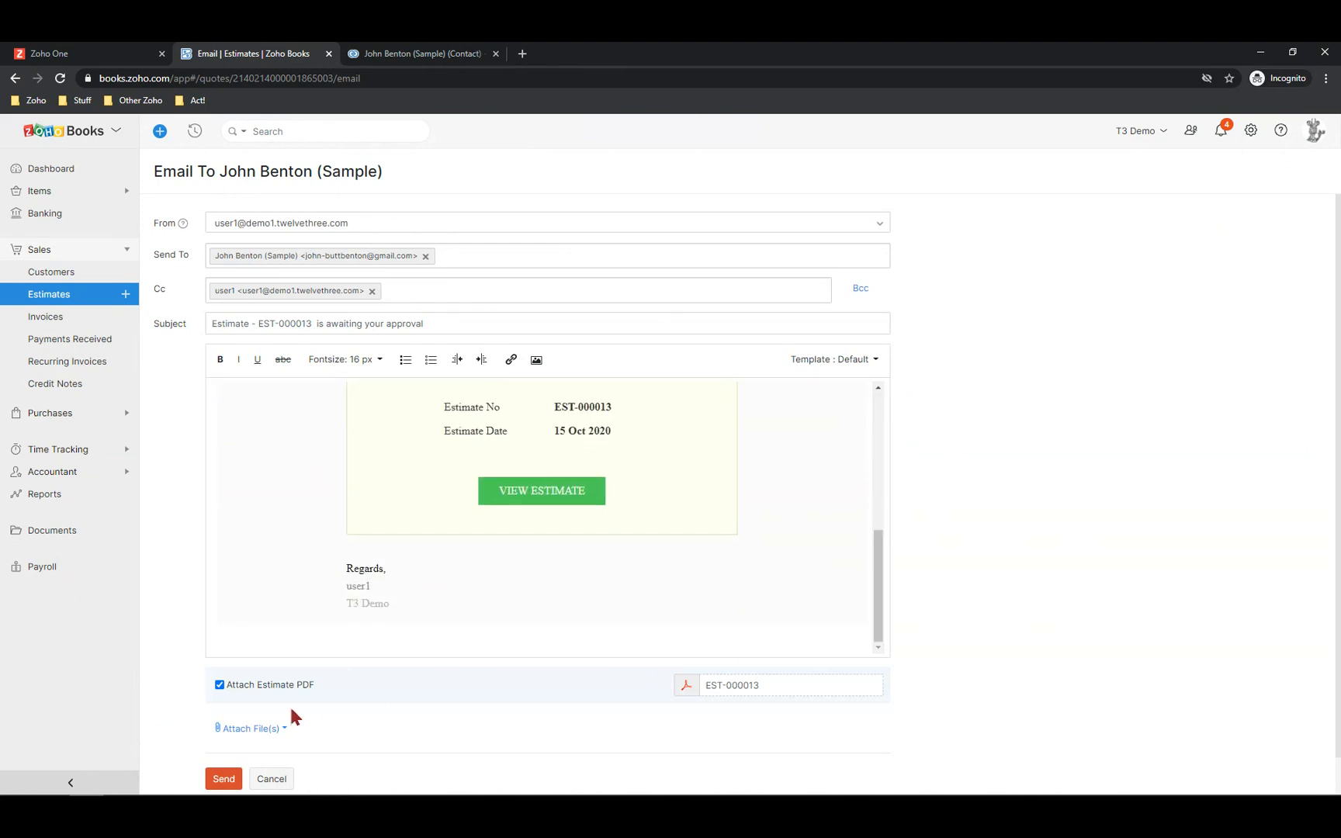
{"action": "scroll", "coordinate": [289, 703], "scroll_direction": "down", "scroll_amount": 1}
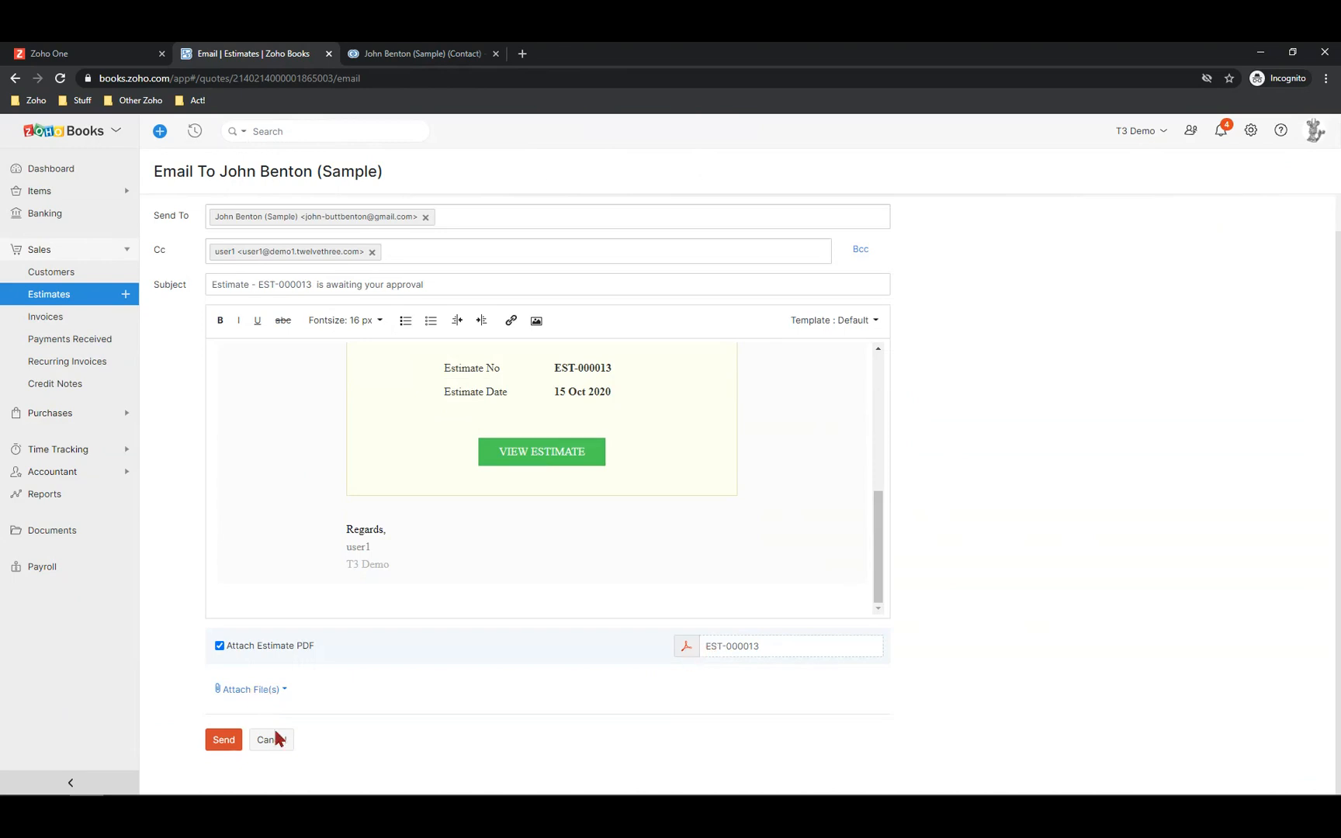
{"action": "left_click", "coordinate": [223, 741]}
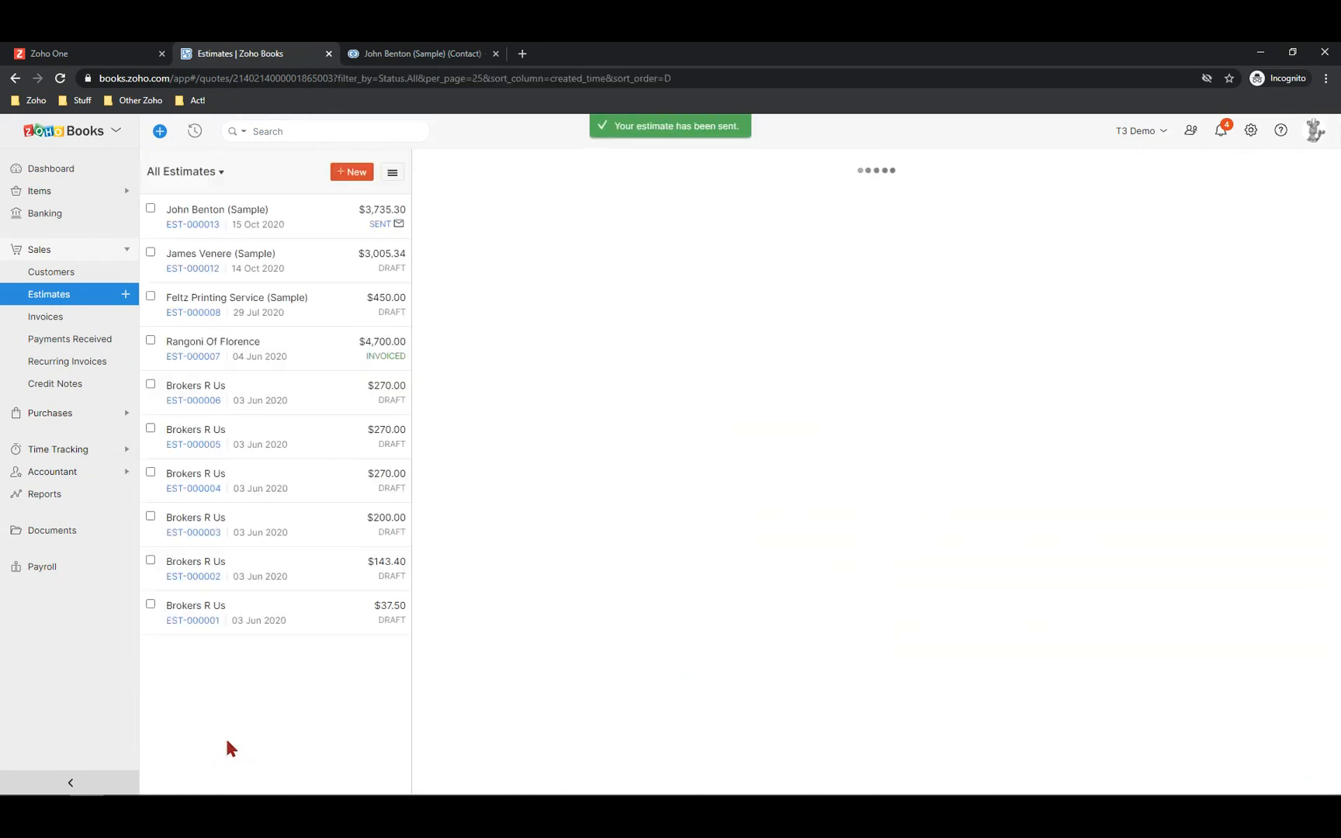
{"action": "mouse_move", "coordinate": [629, 358]}
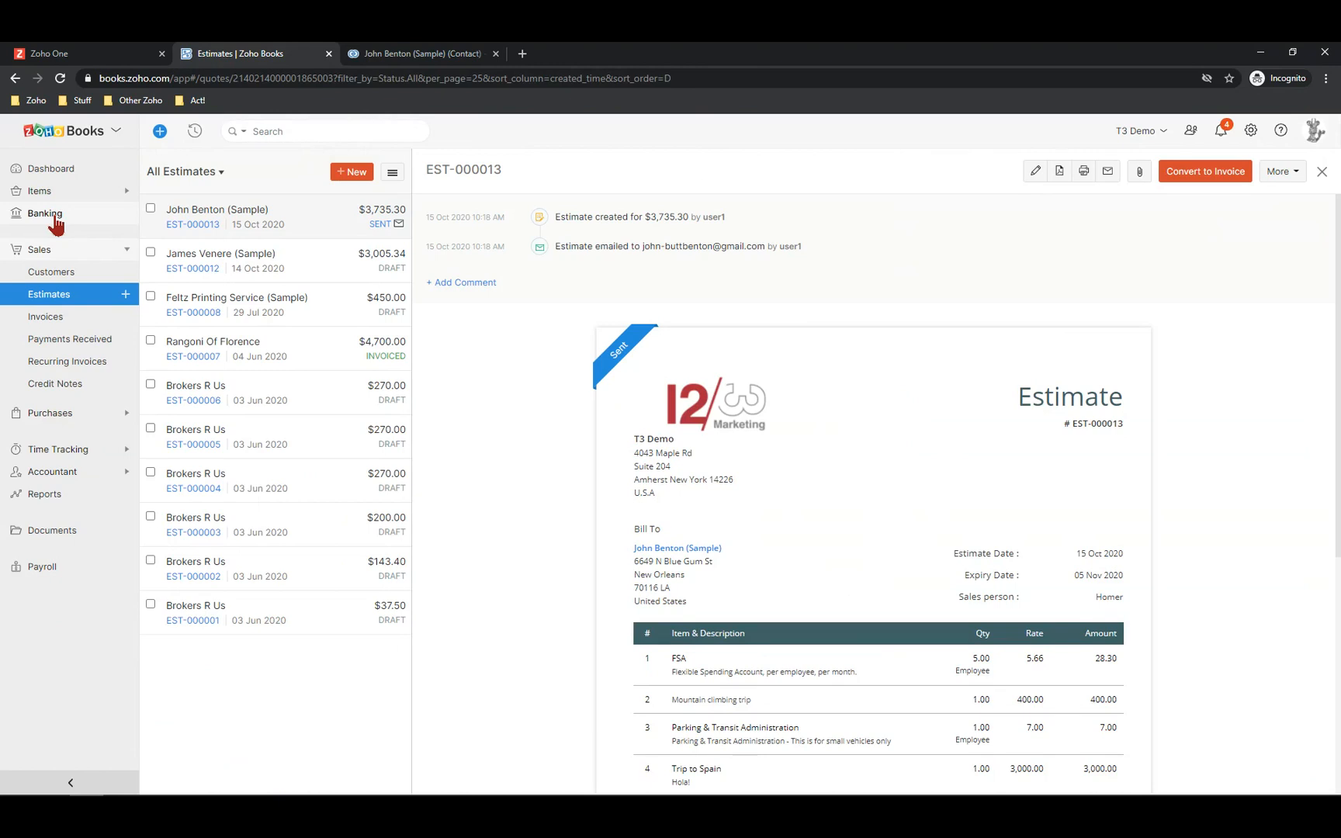
{"action": "scroll", "coordinate": [784, 543], "scroll_direction": "down", "scroll_amount": 3}
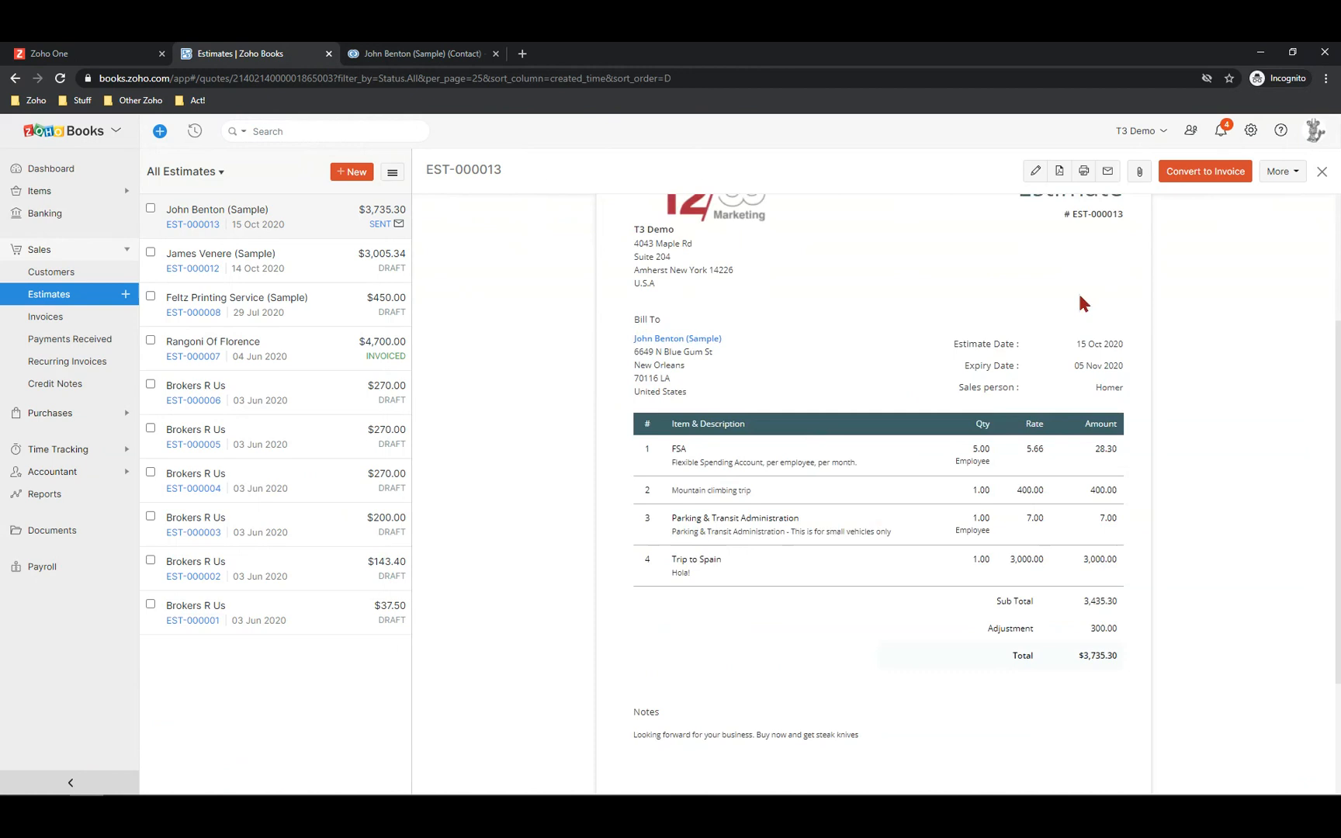
{"action": "scroll", "coordinate": [1087, 326], "scroll_direction": "up", "scroll_amount": 3}
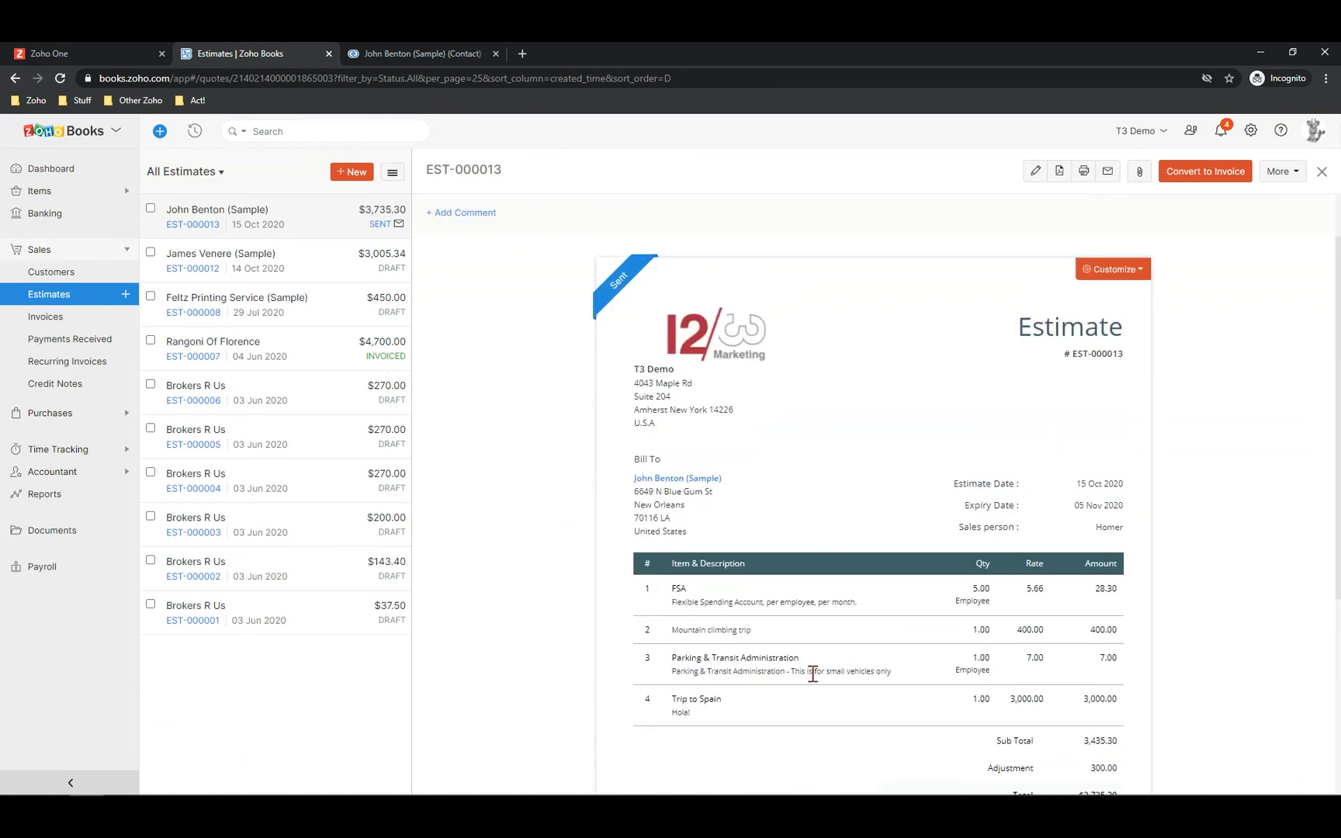
{"action": "scroll", "coordinate": [889, 677], "scroll_direction": "down", "scroll_amount": 4}
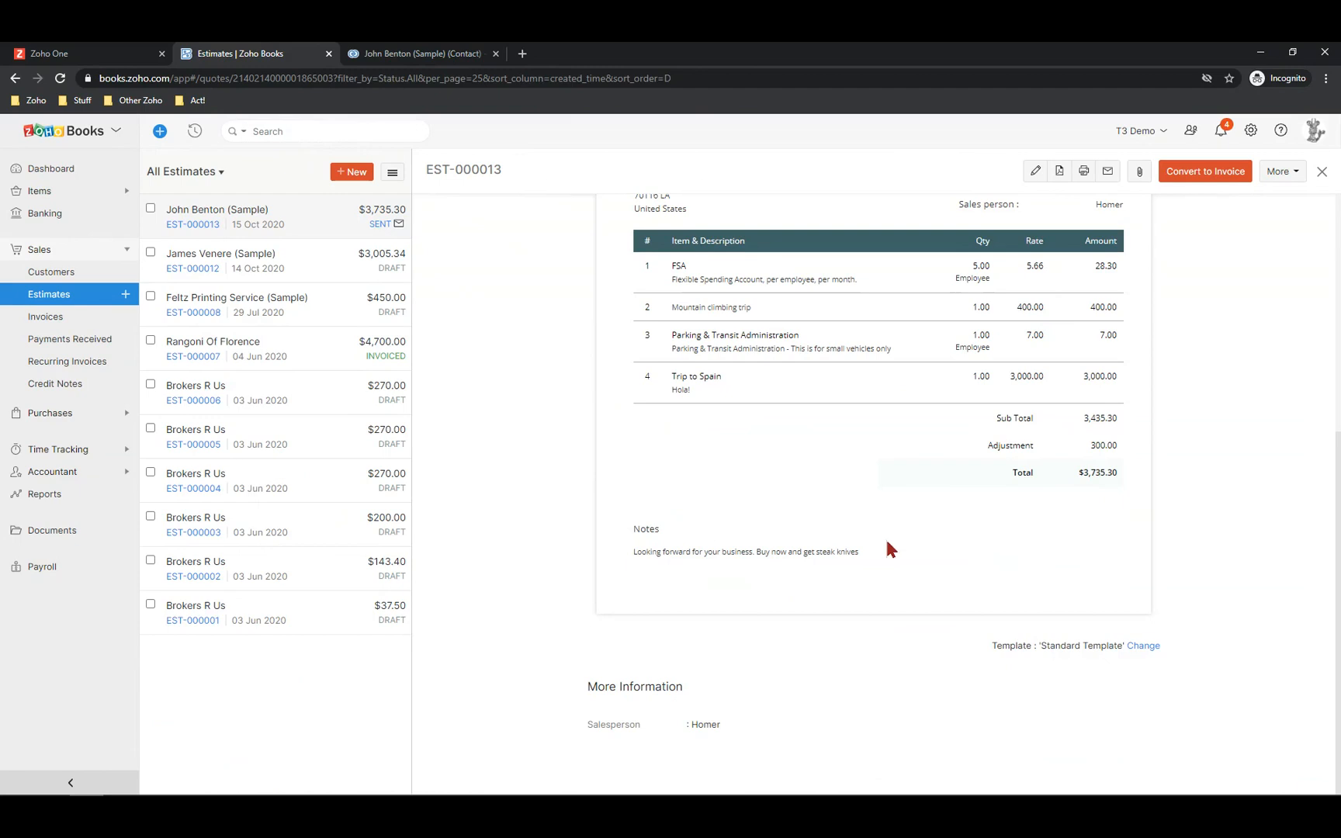
{"action": "scroll", "coordinate": [886, 536], "scroll_direction": "up", "scroll_amount": 5}
{"action": "scroll", "coordinate": [1140, 311], "scroll_direction": "up", "scroll_amount": 5}
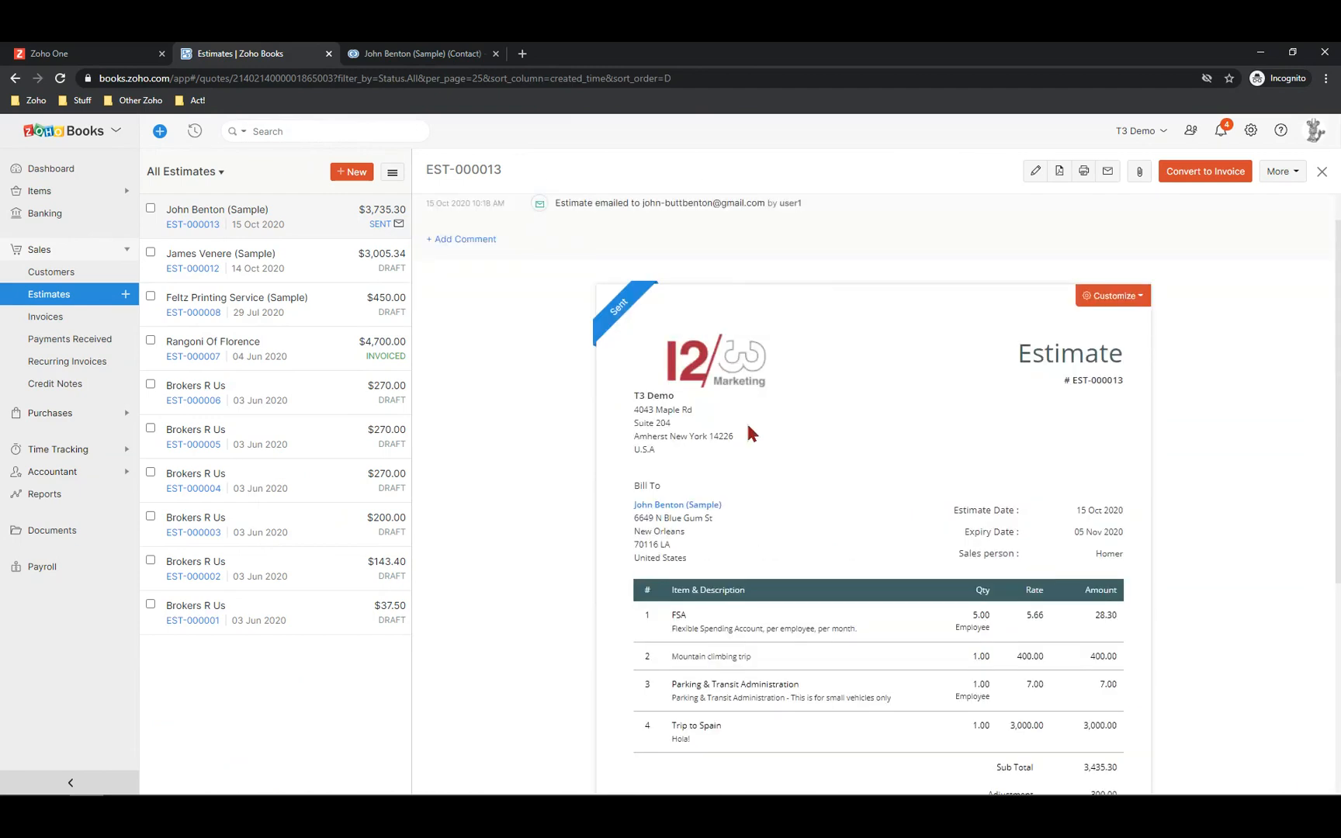
{"action": "scroll", "coordinate": [759, 458], "scroll_direction": "down", "scroll_amount": 1}
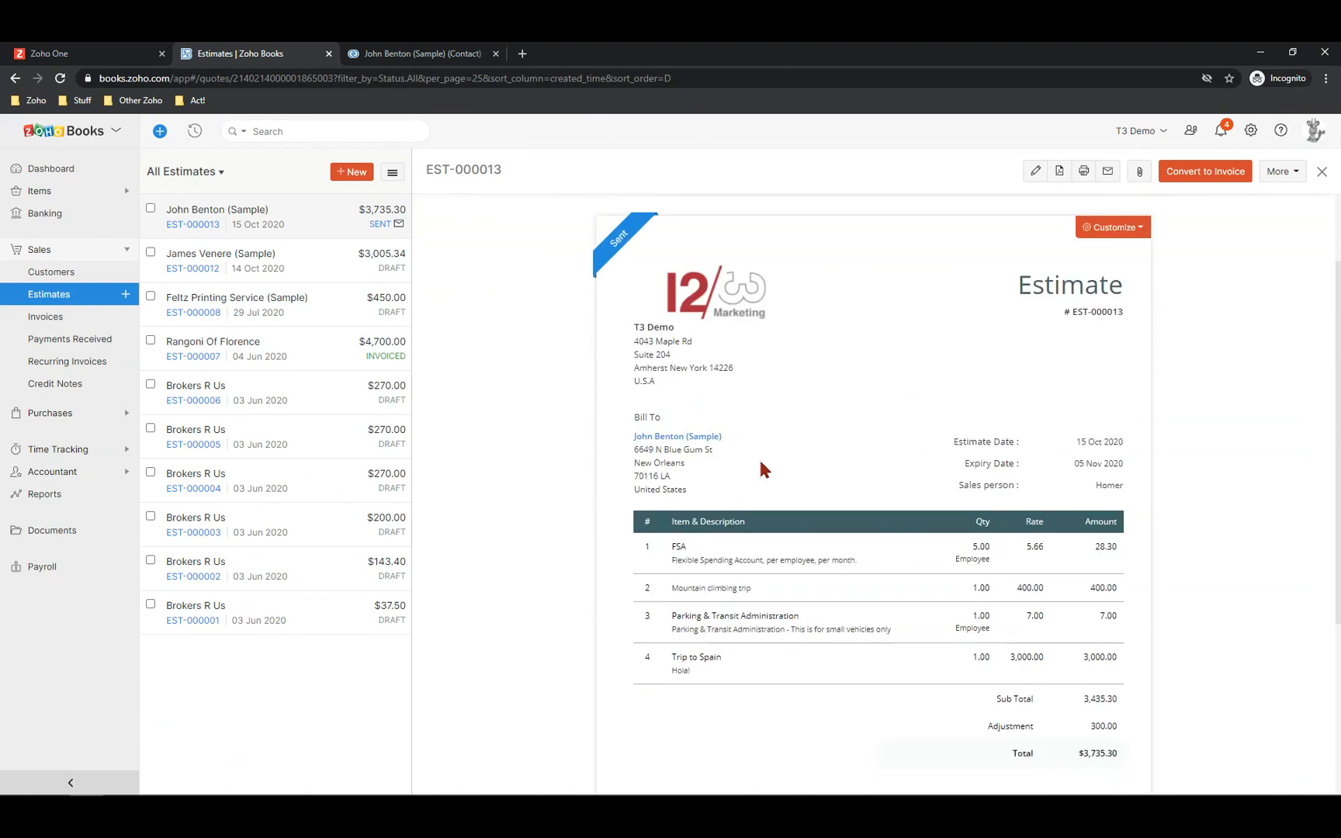
{"action": "scroll", "coordinate": [761, 469], "scroll_direction": "down", "scroll_amount": 1}
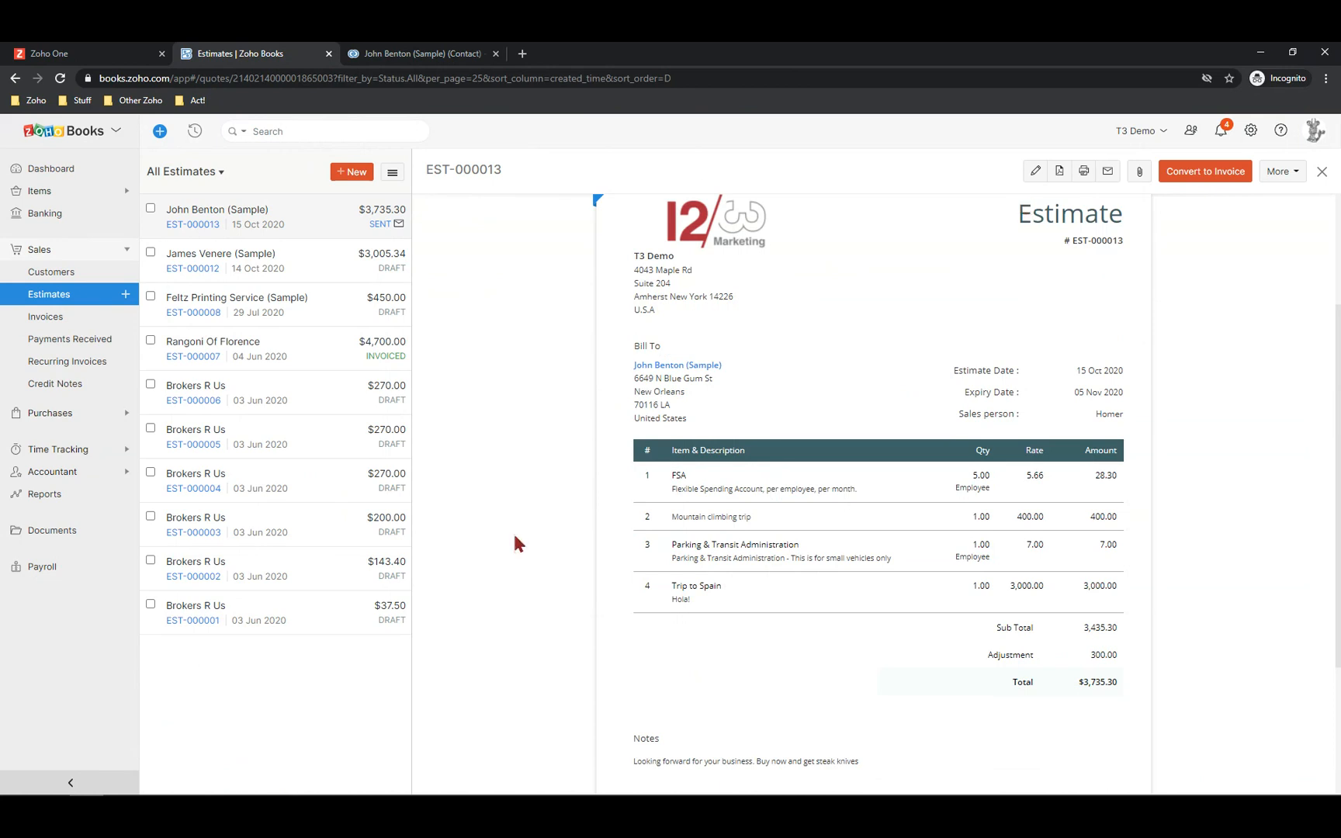
{"action": "scroll", "coordinate": [697, 525], "scroll_direction": "down", "scroll_amount": 3}
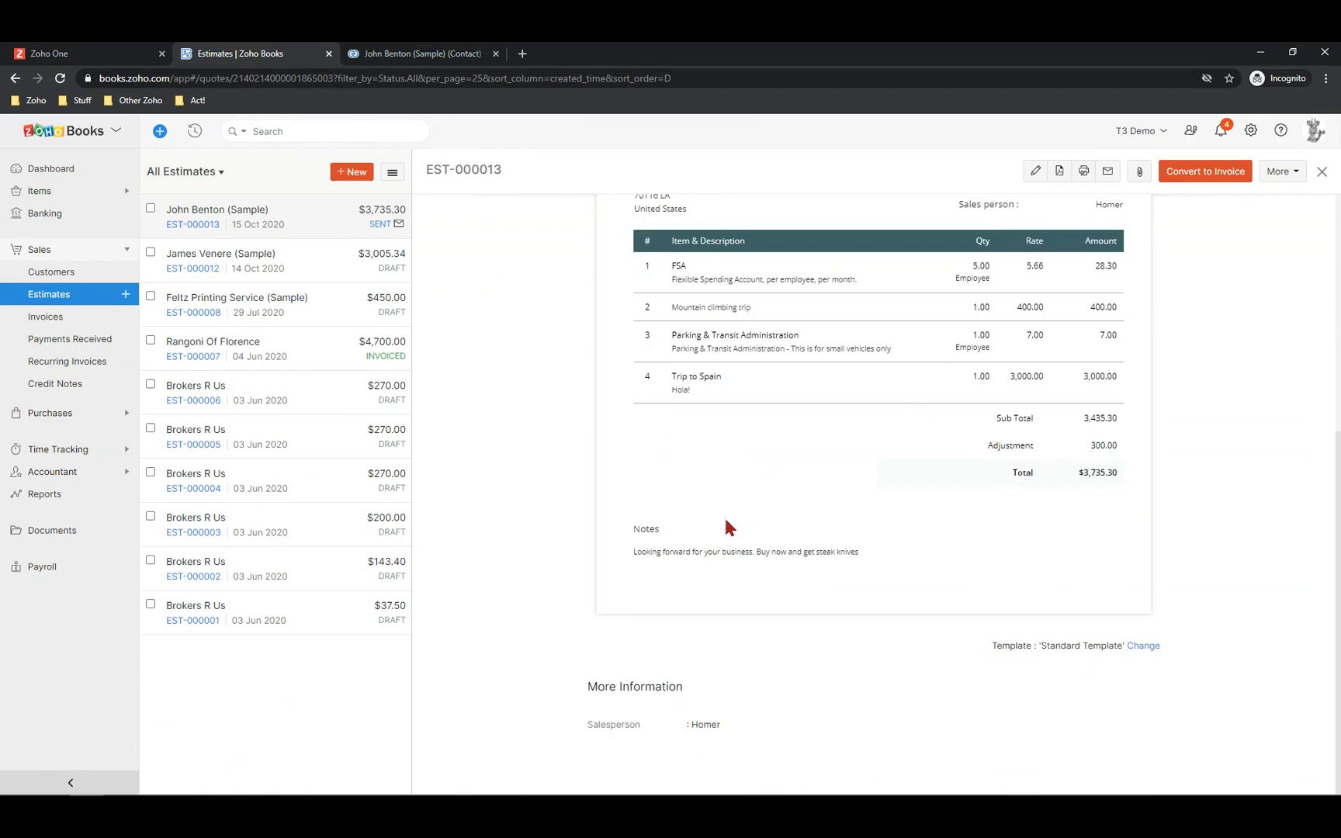
{"action": "scroll", "coordinate": [725, 521], "scroll_direction": "up", "scroll_amount": 4}
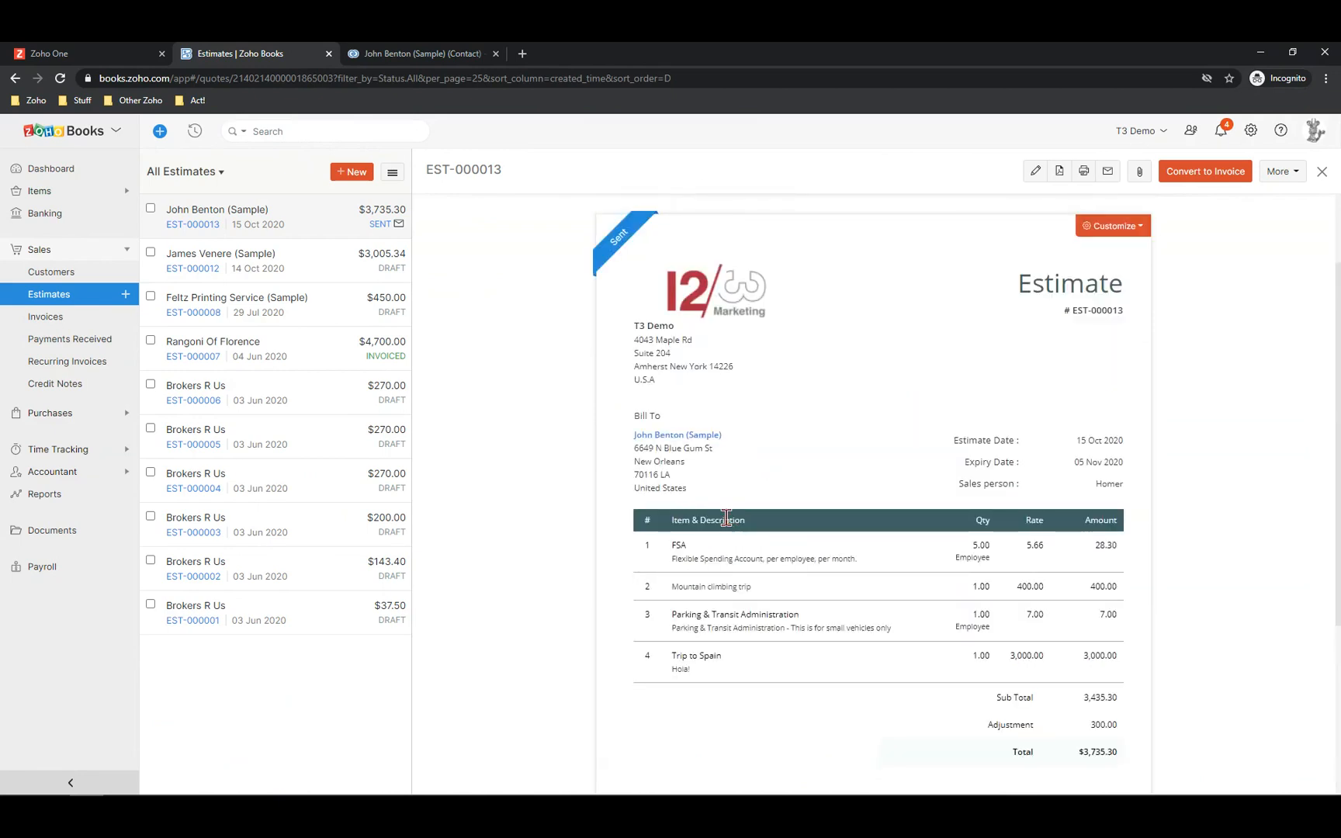
{"action": "scroll", "coordinate": [946, 449], "scroll_direction": "down", "scroll_amount": 4}
{"action": "scroll", "coordinate": [946, 461], "scroll_direction": "up", "scroll_amount": 6}
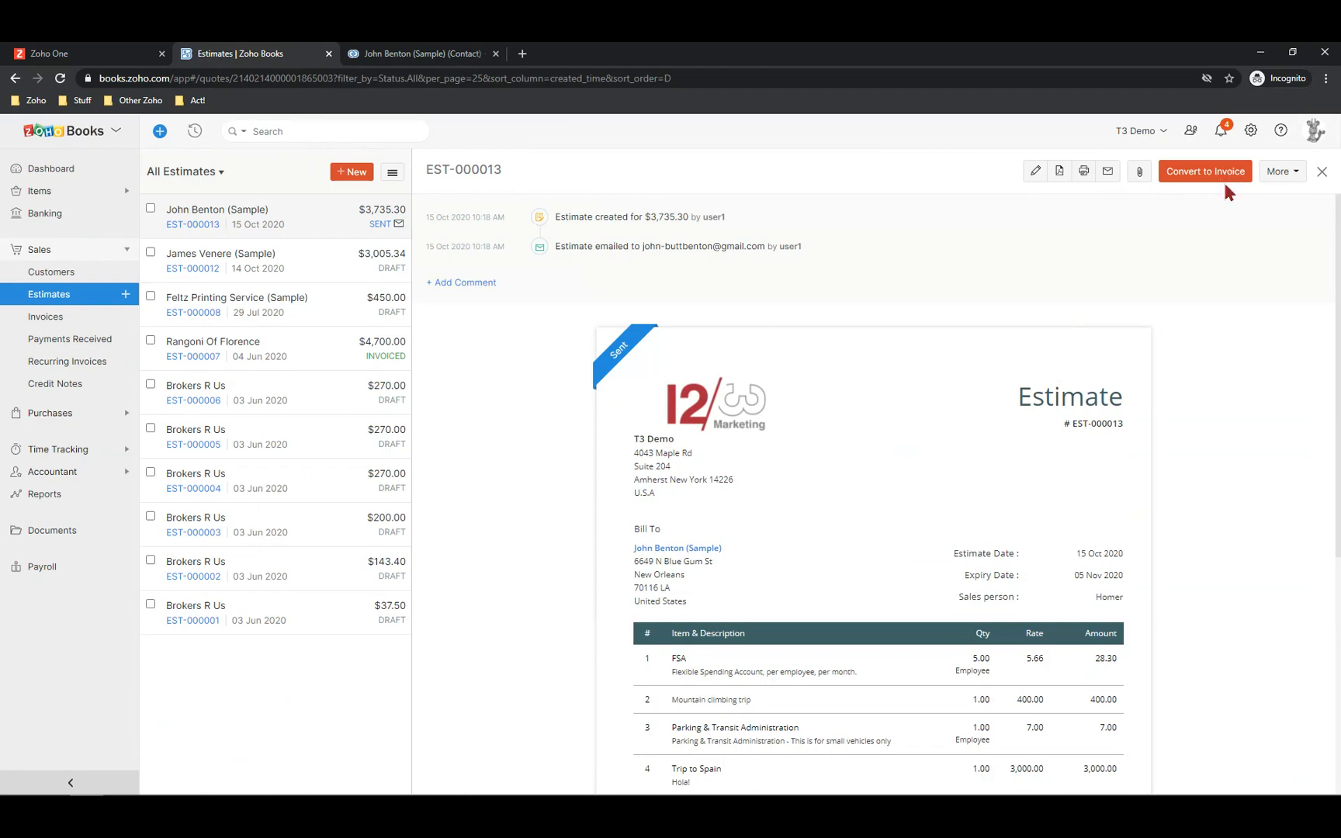
Mark EST-000013 as Accepted and expand its history showing the create_crm_deal workflow run
{"action": "left_click", "coordinate": [1284, 173]}
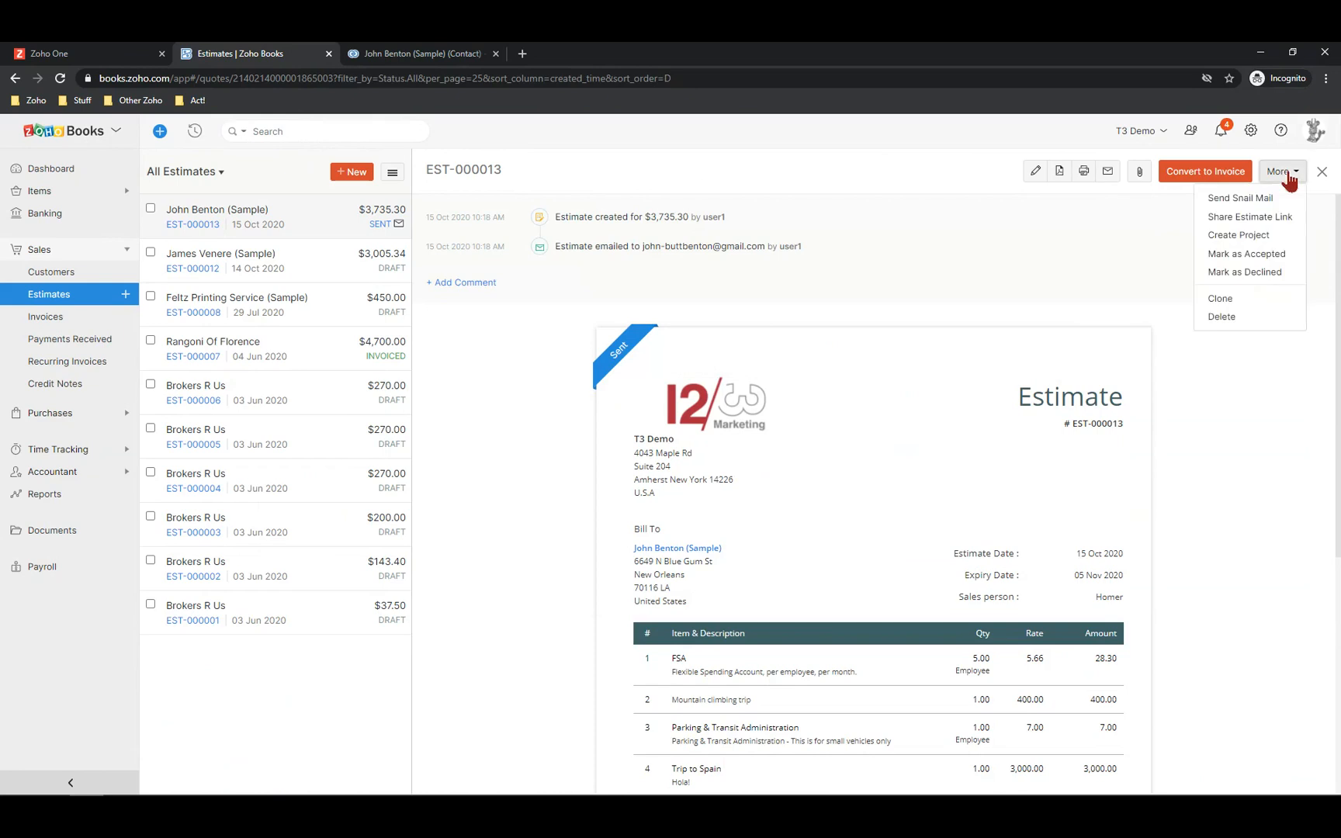
{"action": "left_click", "coordinate": [1239, 254]}
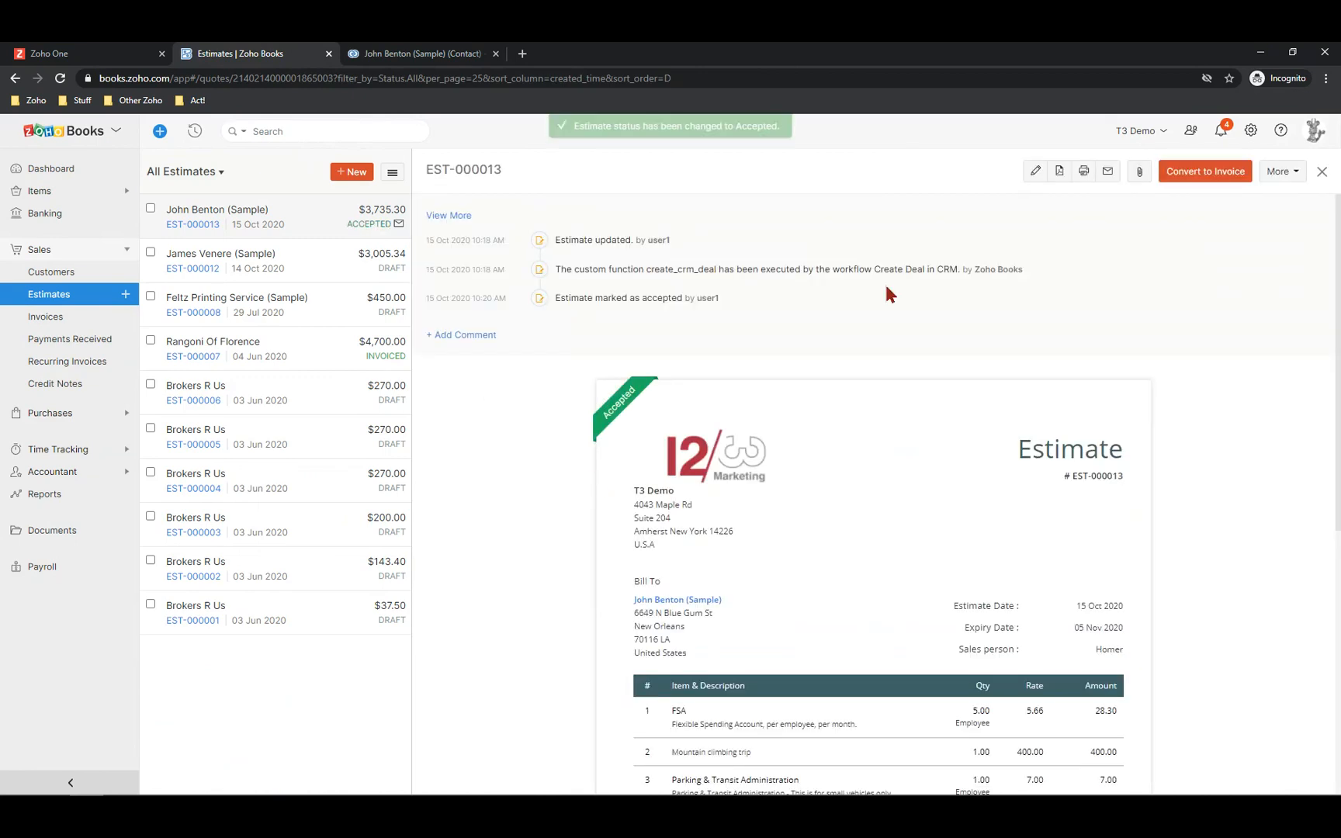
{"action": "left_click", "coordinate": [448, 217]}
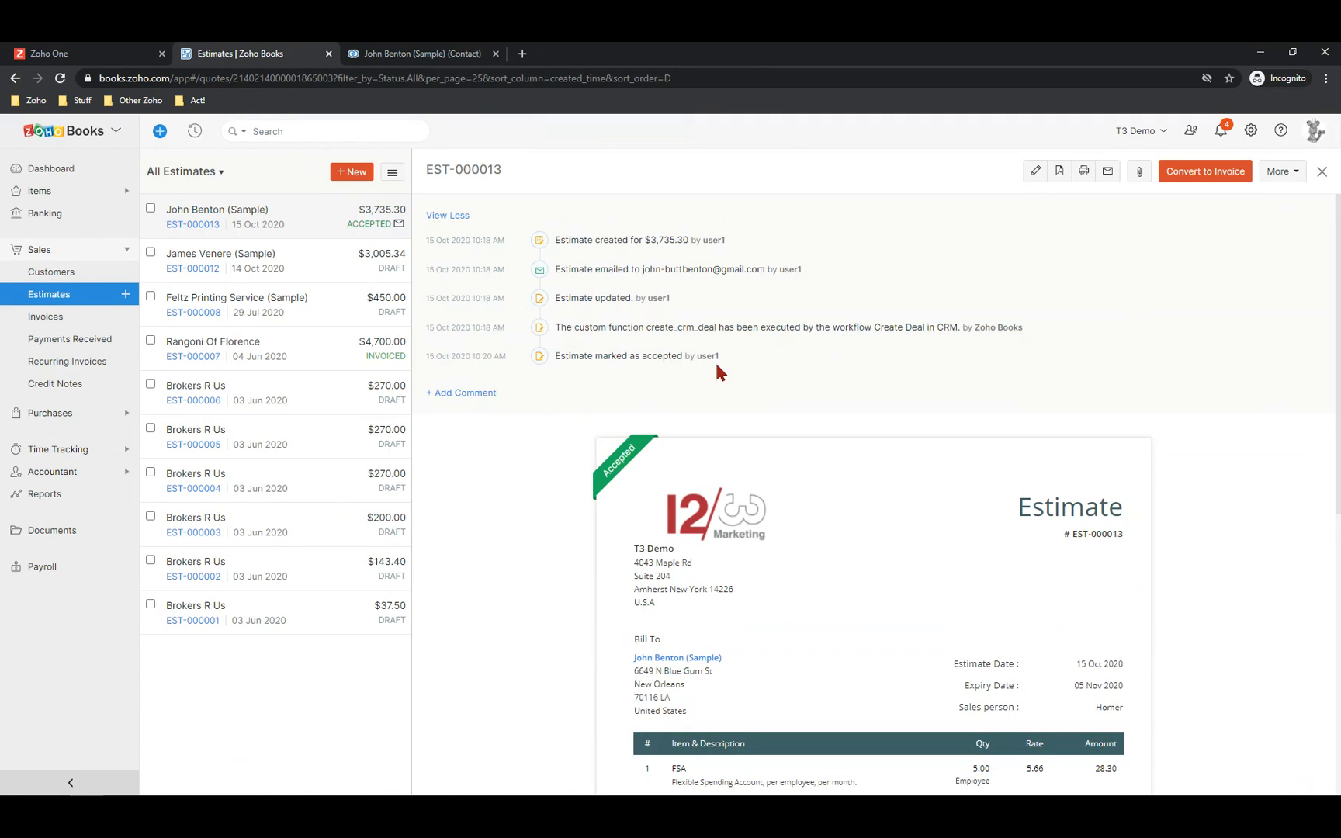
Reload the CRM contact record so its Deals count shows 1
{"action": "left_click", "coordinate": [403, 52]}
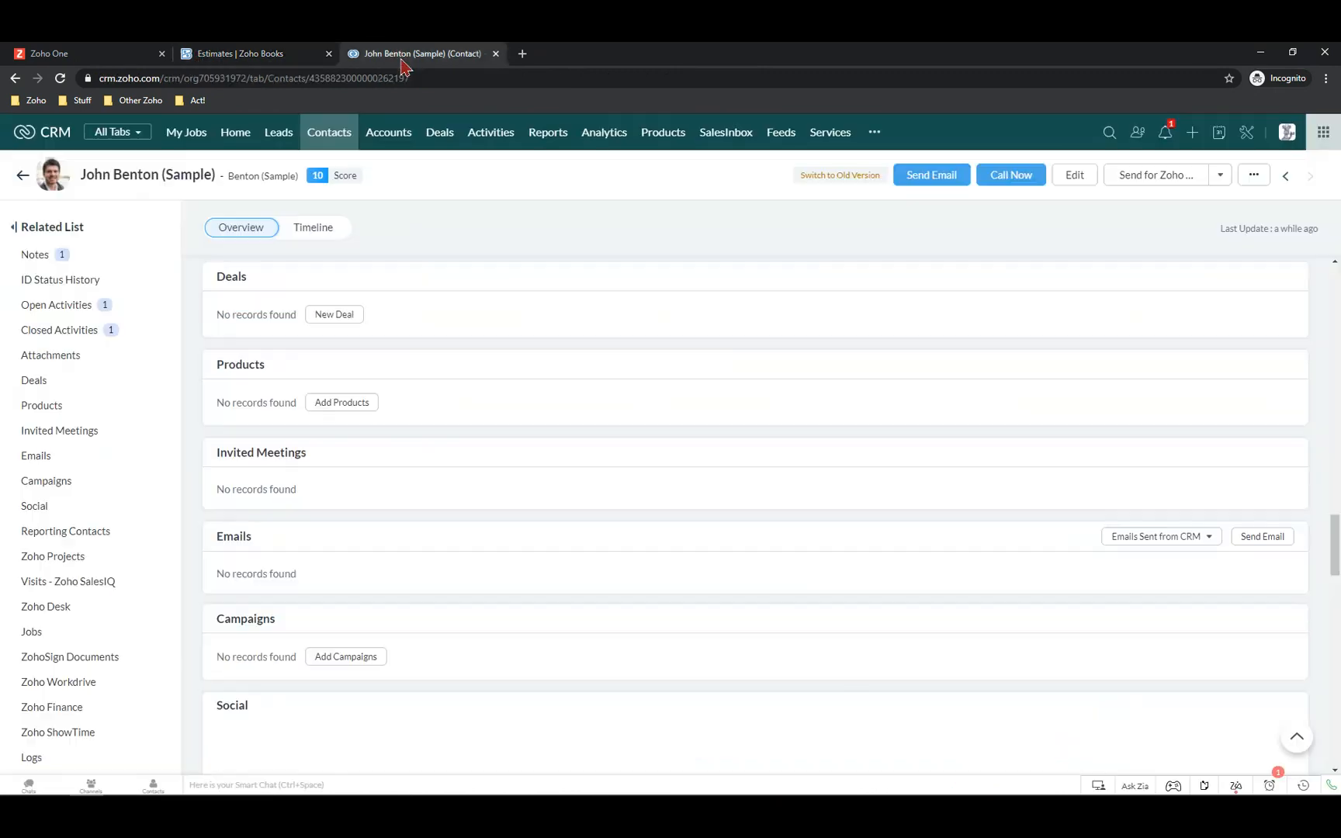
{"action": "left_click", "coordinate": [60, 78]}
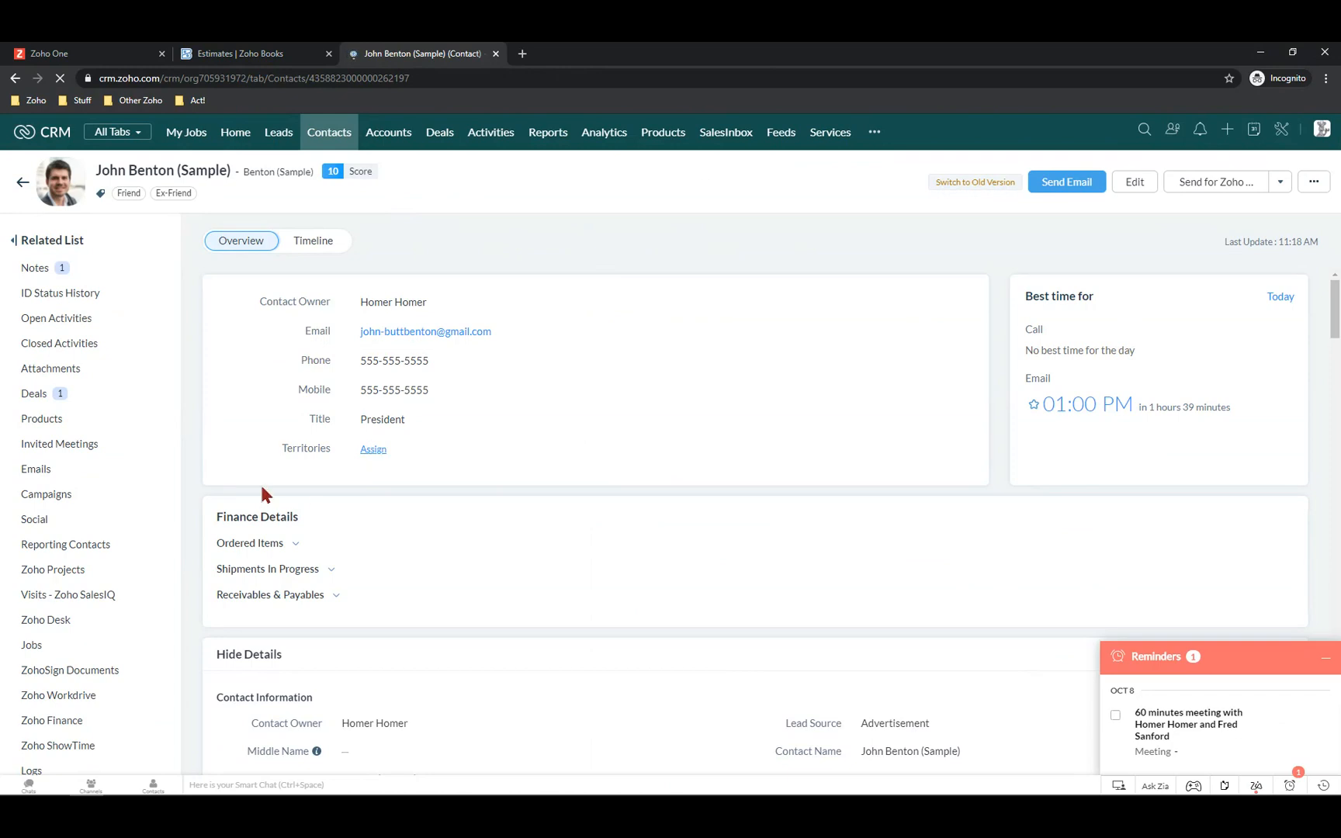
{"action": "scroll", "coordinate": [293, 502], "scroll_direction": "down", "scroll_amount": 2}
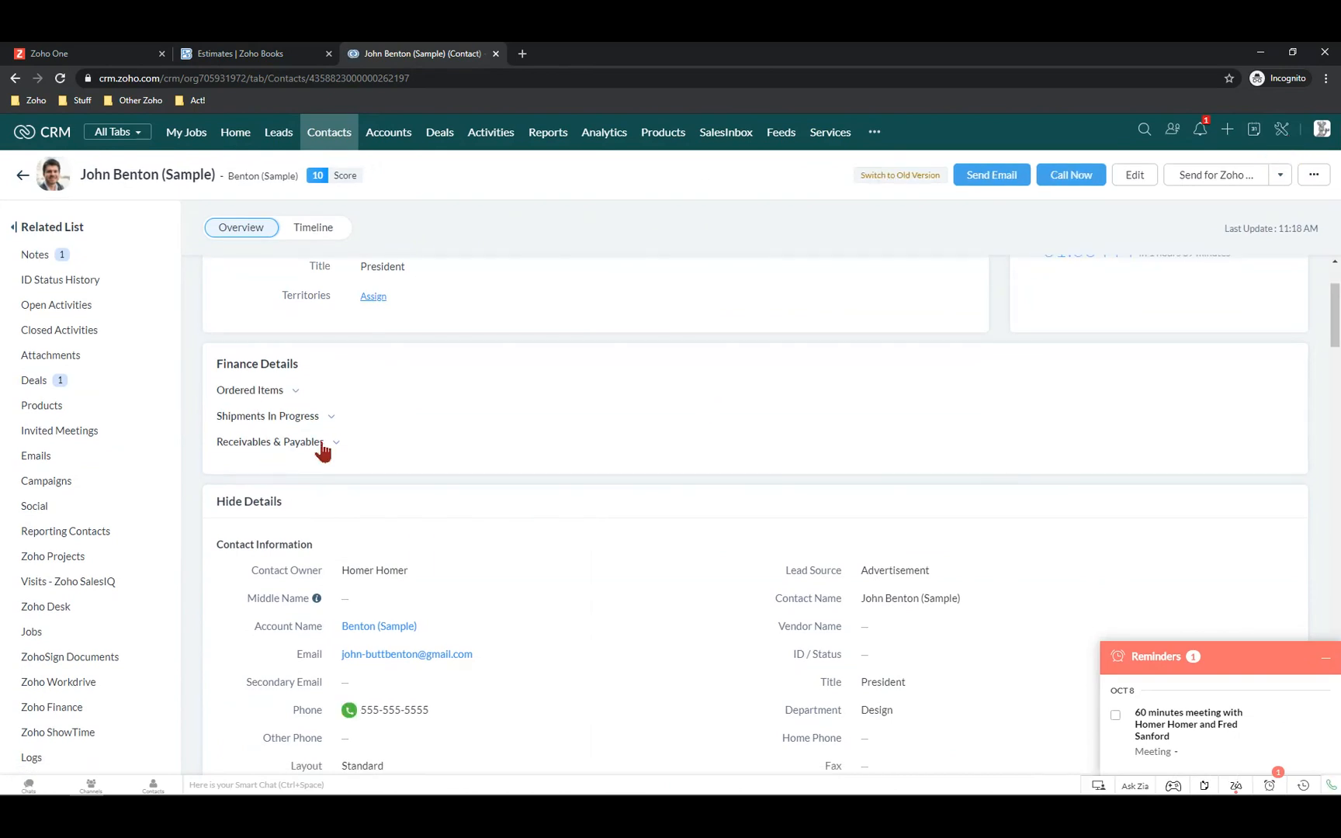
Check the Ordered Items, Shipments In Progress and Receivables & Payables summaries in Finance Details
{"action": "left_click", "coordinate": [261, 392]}
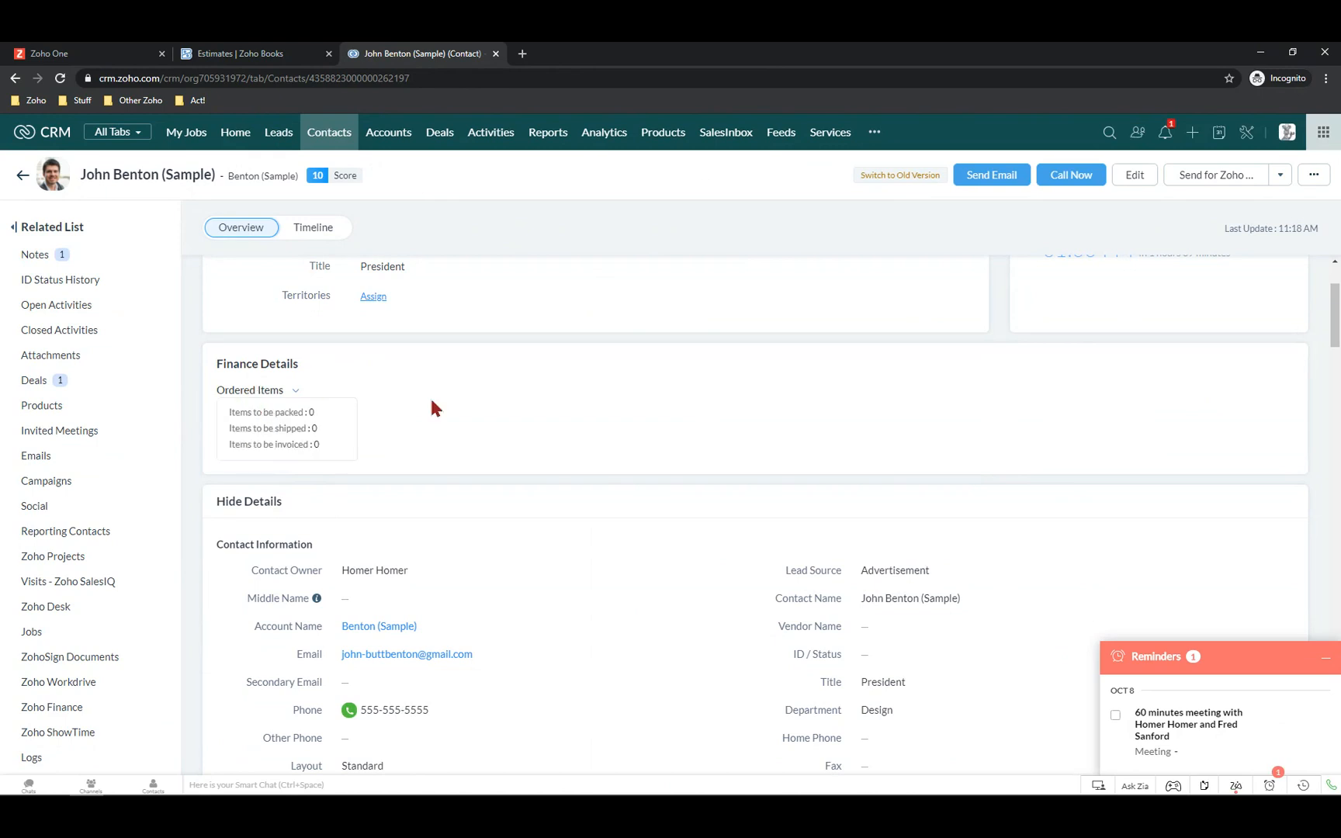
{"action": "left_click", "coordinate": [432, 401]}
{"action": "left_click", "coordinate": [280, 418]}
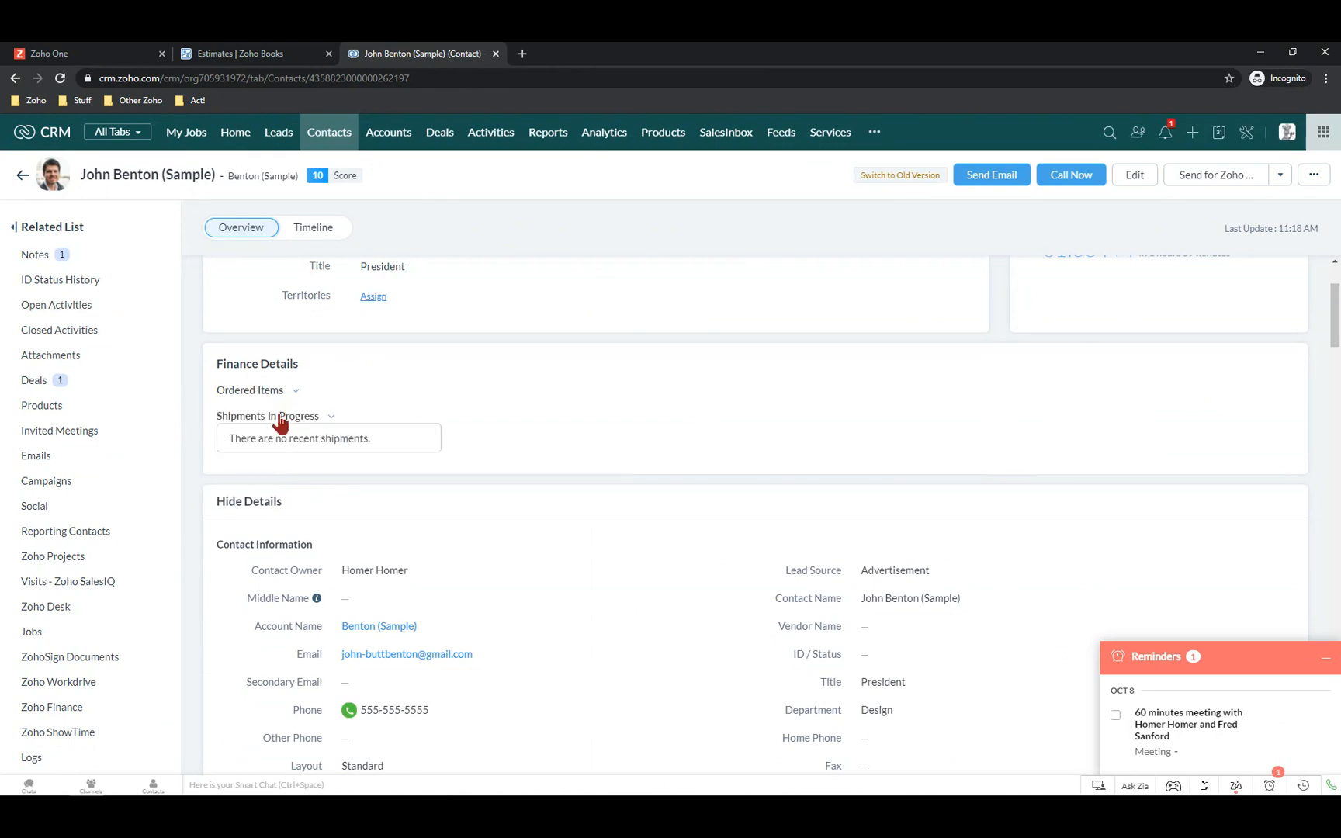
{"action": "left_click", "coordinate": [447, 380]}
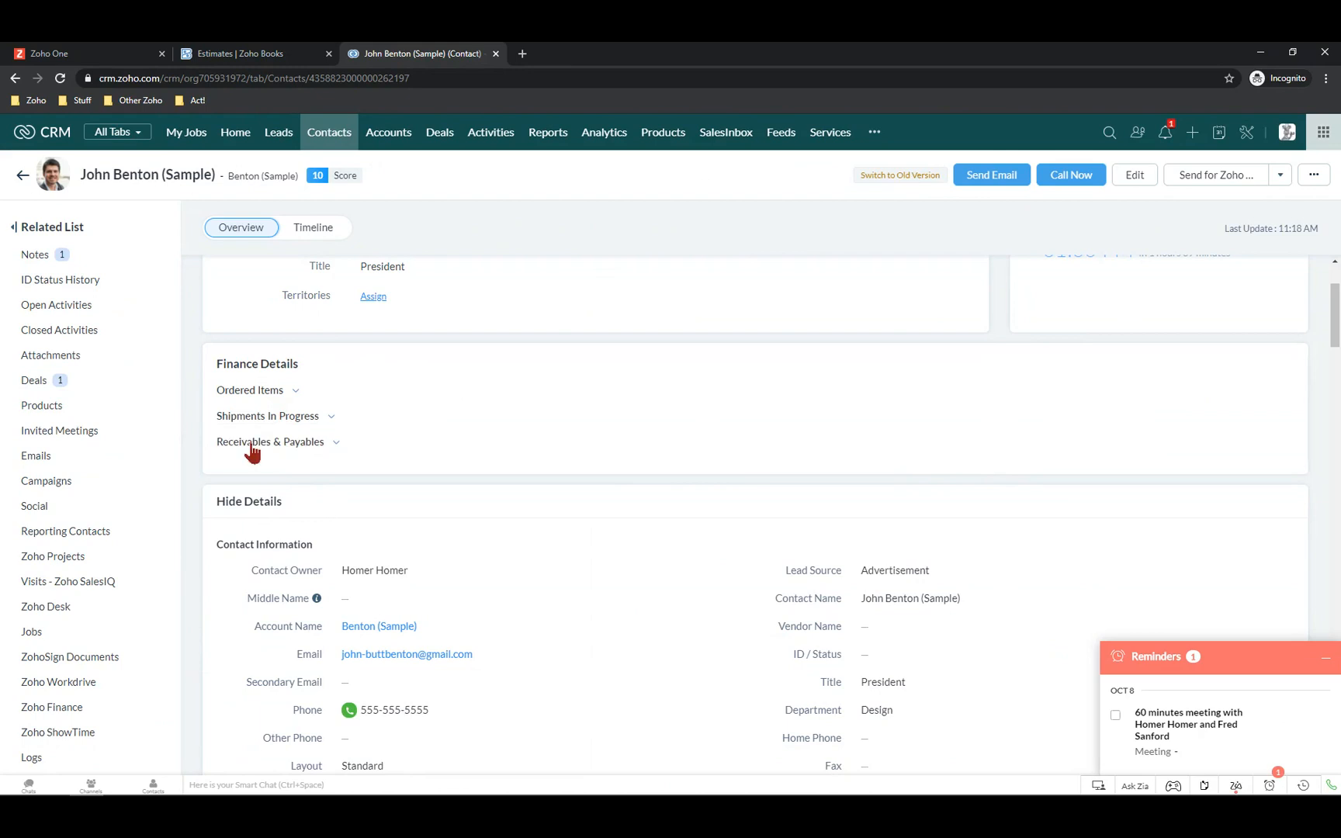
{"action": "left_click", "coordinate": [251, 451]}
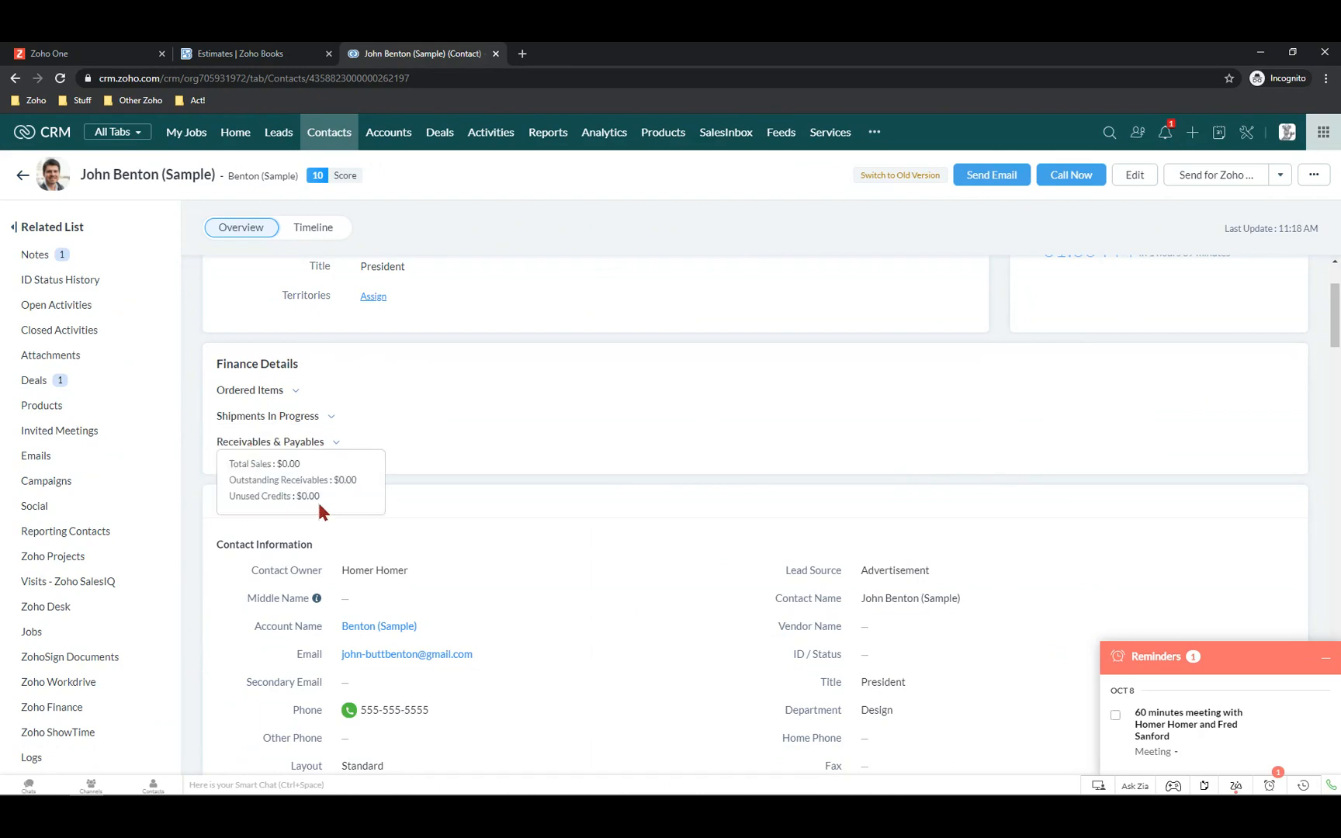
{"action": "left_click", "coordinate": [535, 374]}
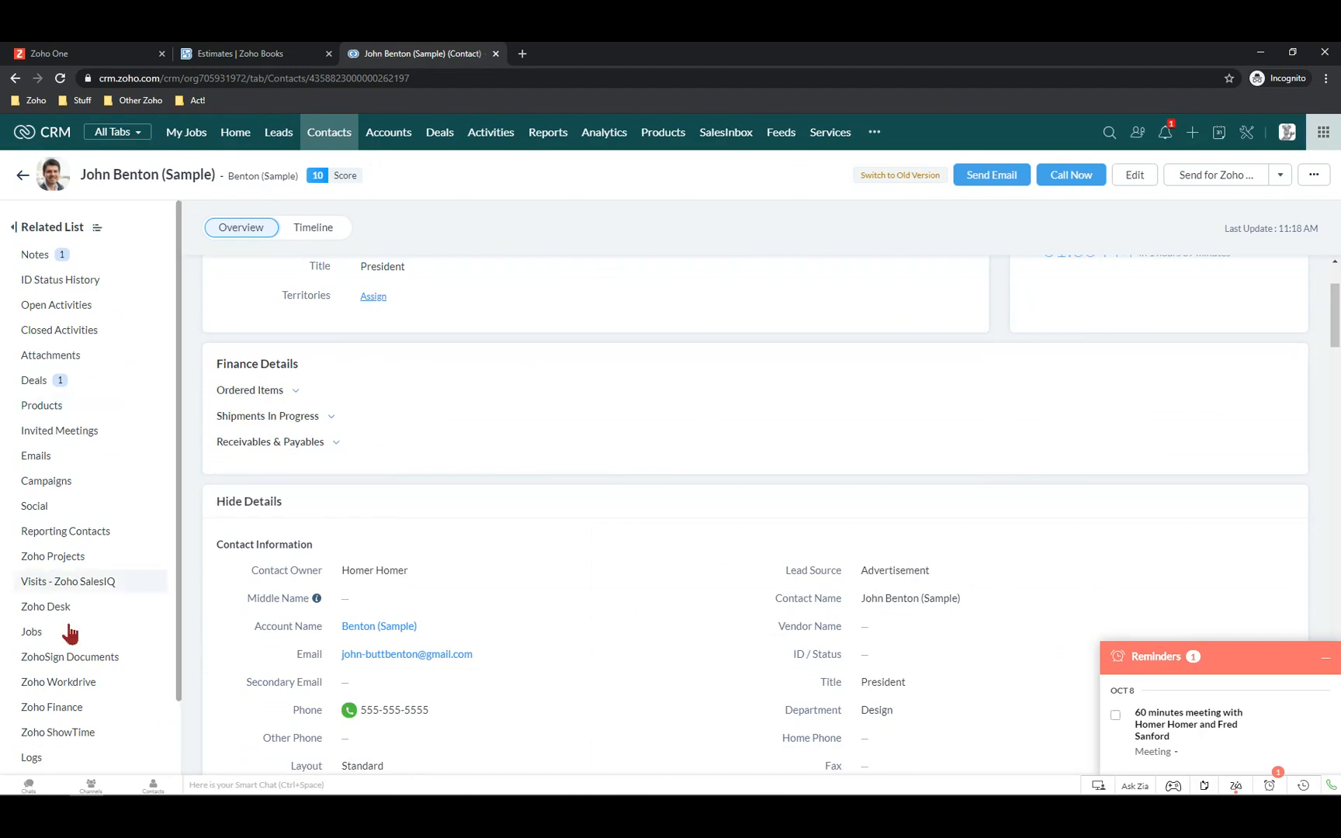
Refresh the contact's Zoho Finance list twice; Estimates still shows no records found
{"action": "left_click", "coordinate": [69, 708]}
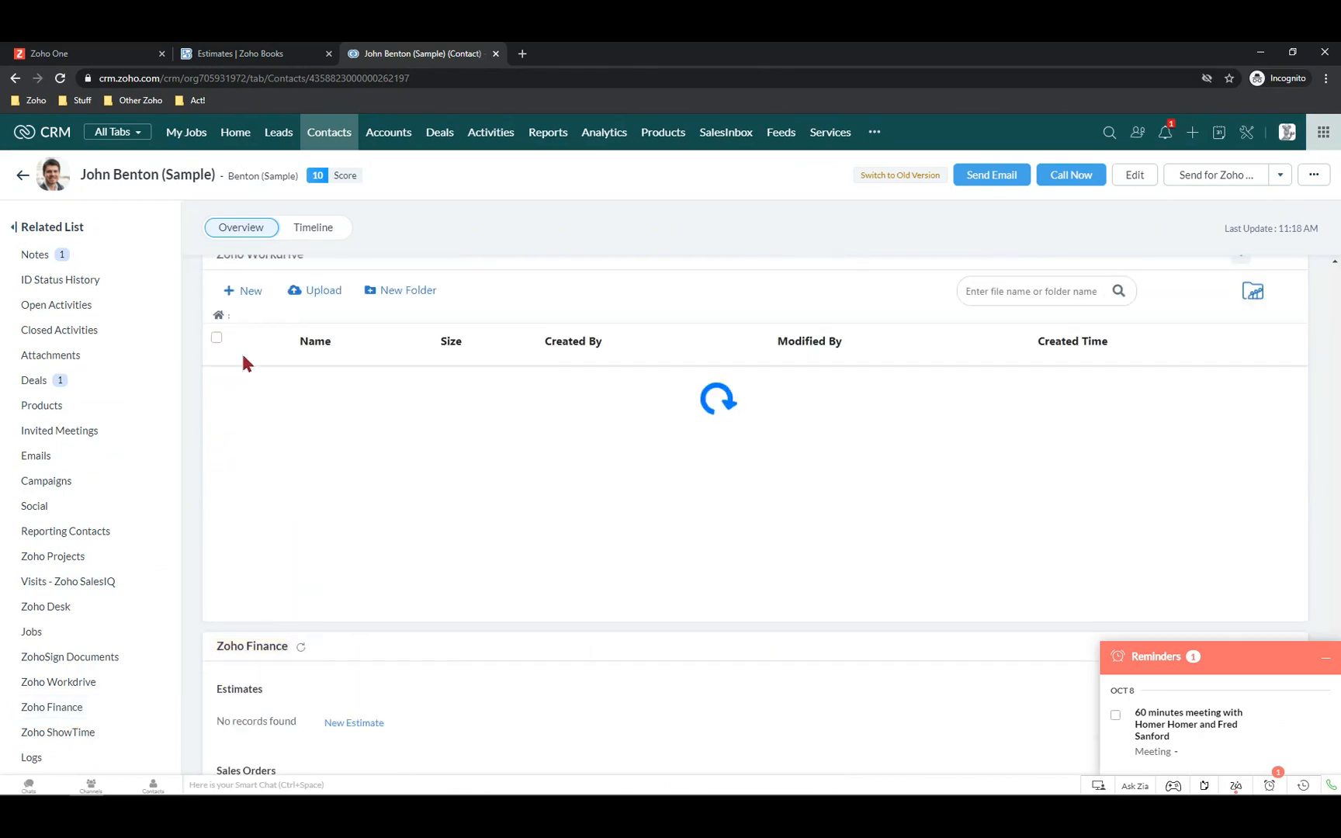
{"action": "scroll", "coordinate": [437, 523], "scroll_direction": "down", "scroll_amount": 3}
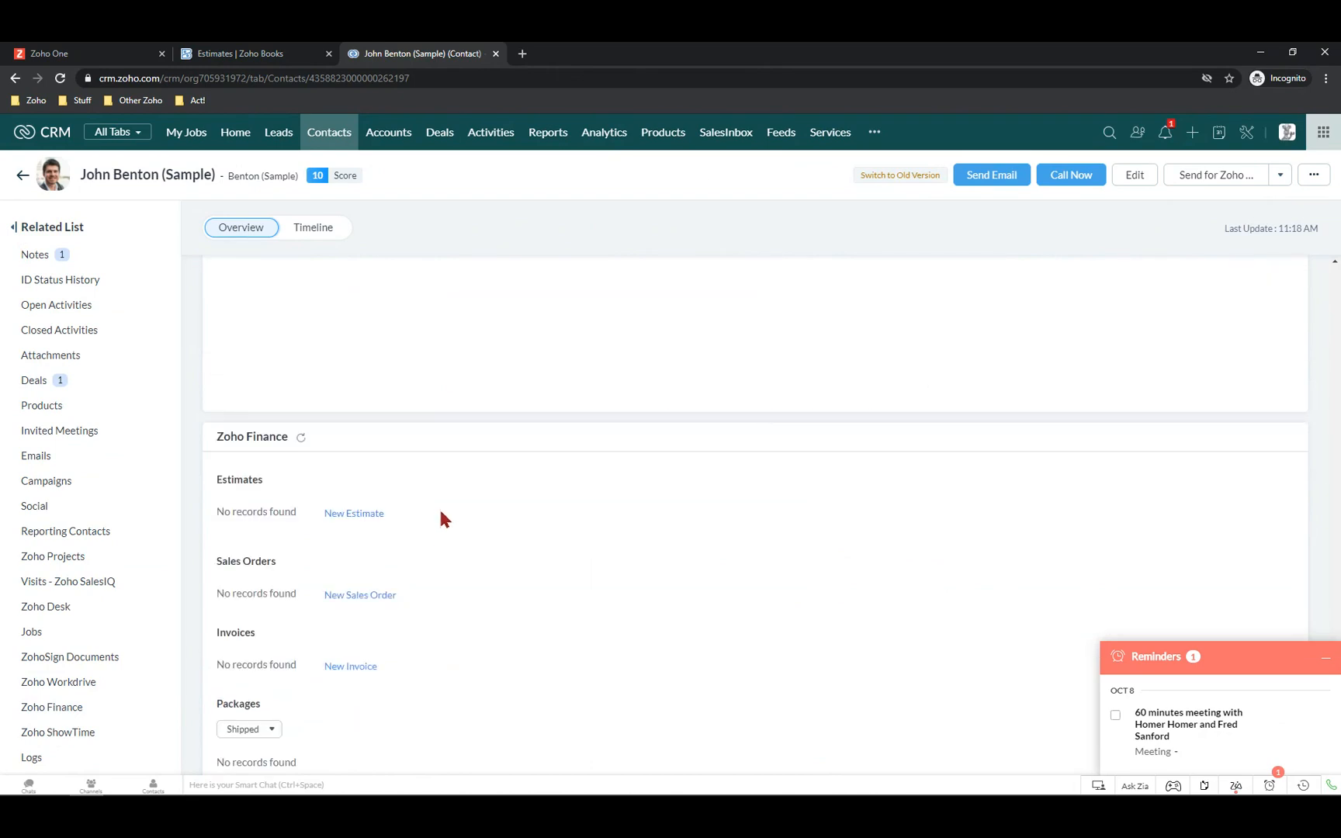
{"action": "left_click", "coordinate": [302, 440]}
{"action": "scroll", "coordinate": [350, 514], "scroll_direction": "down", "scroll_amount": 3}
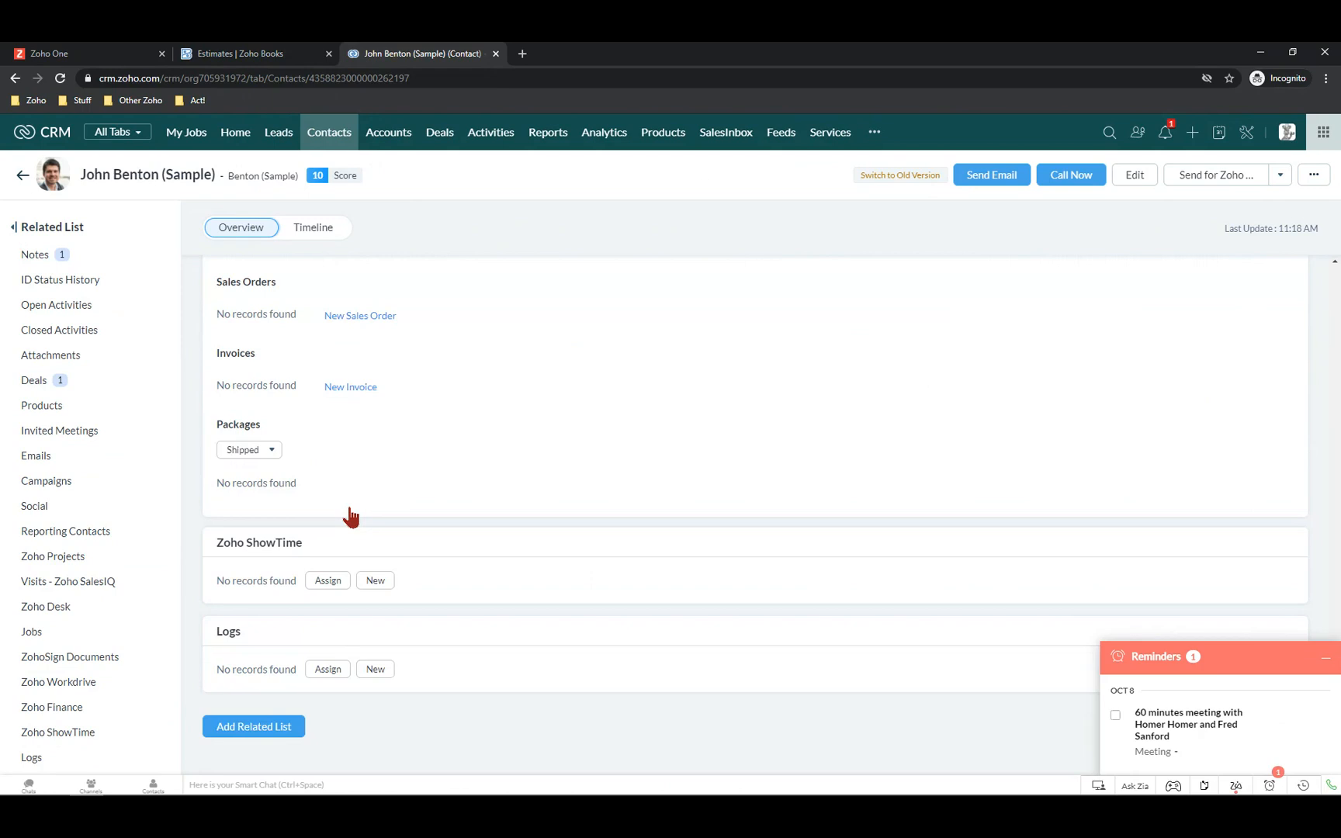
{"action": "scroll", "coordinate": [350, 512], "scroll_direction": "up", "scroll_amount": 2}
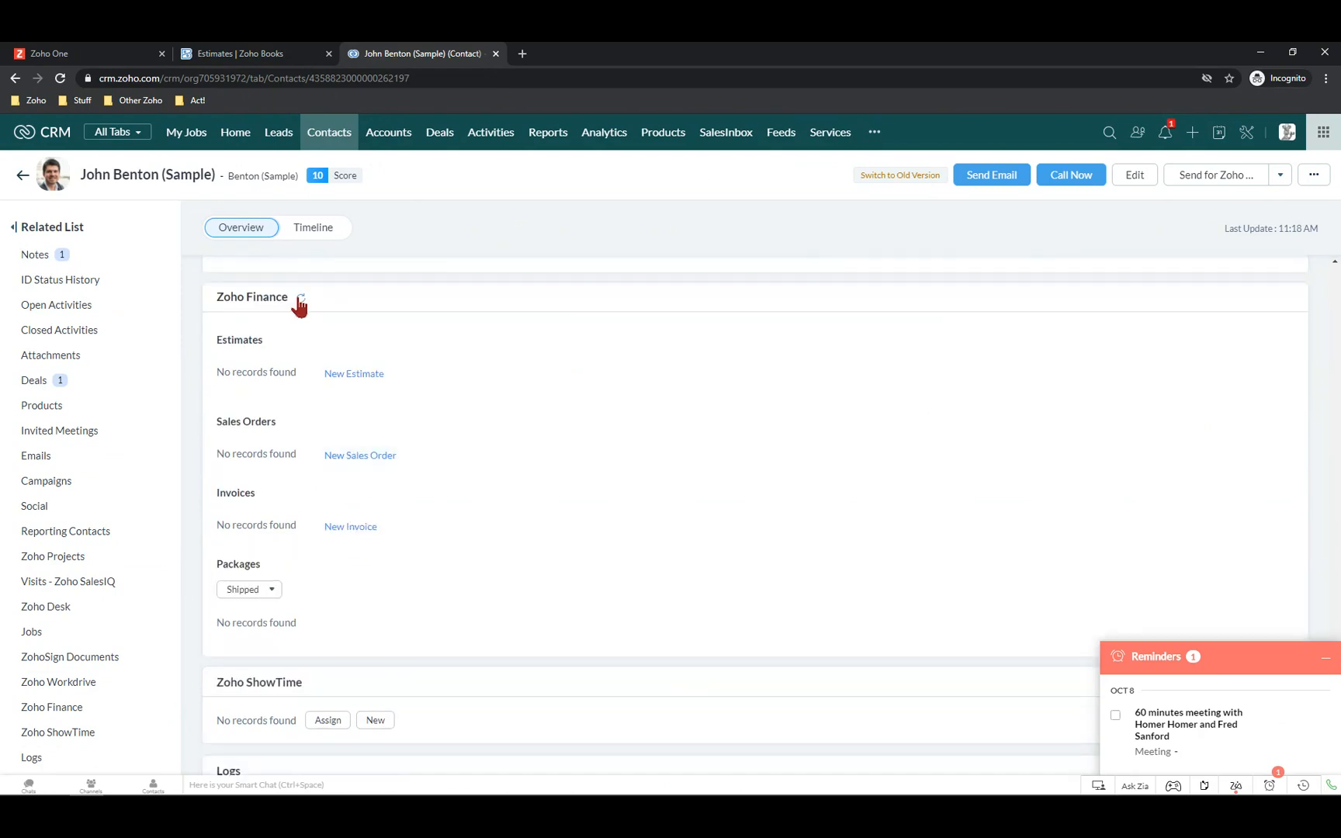
{"action": "left_click", "coordinate": [300, 298]}
{"action": "scroll", "coordinate": [652, 294], "scroll_direction": "down", "scroll_amount": 3}
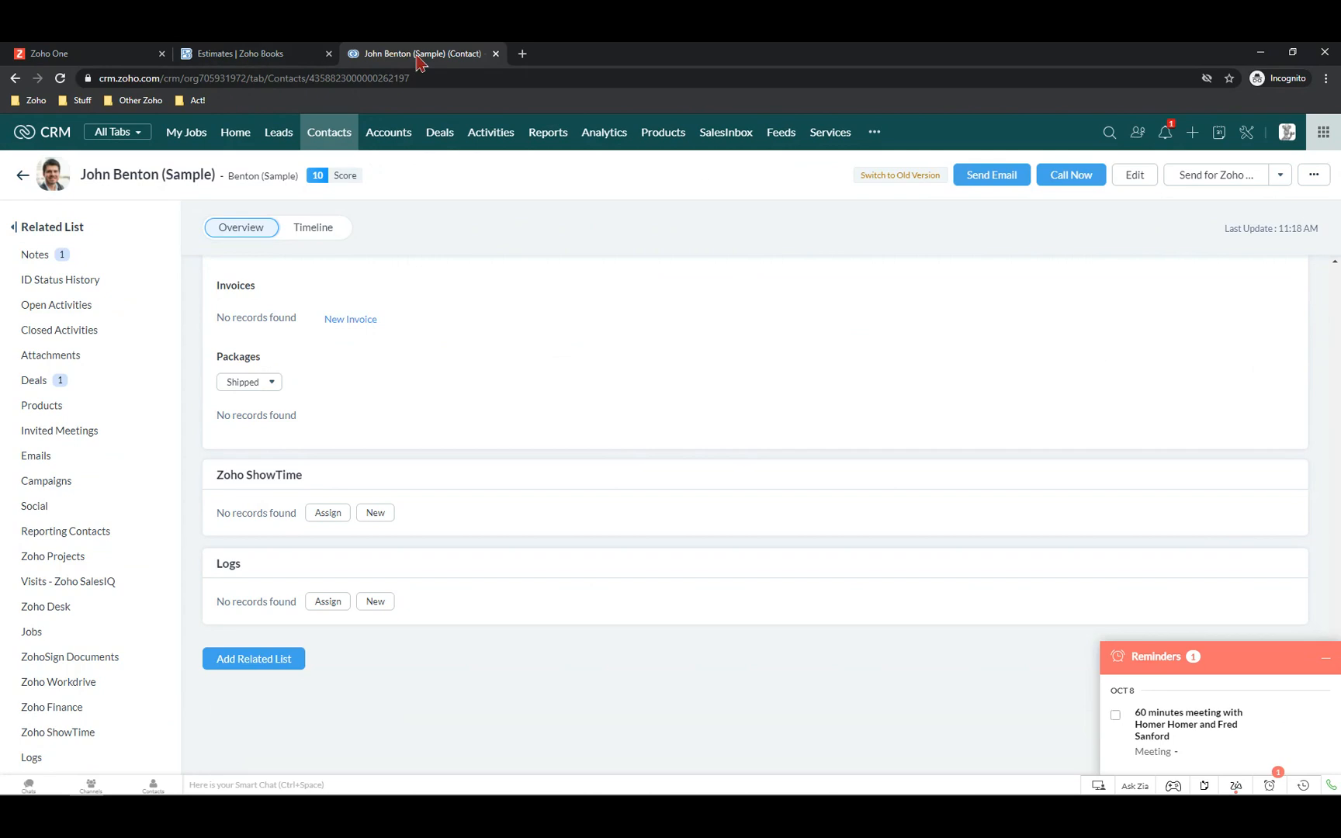
Open the Bill To customer of EST-000013 and view their Zoho CRM contact details
{"action": "left_click", "coordinate": [232, 55]}
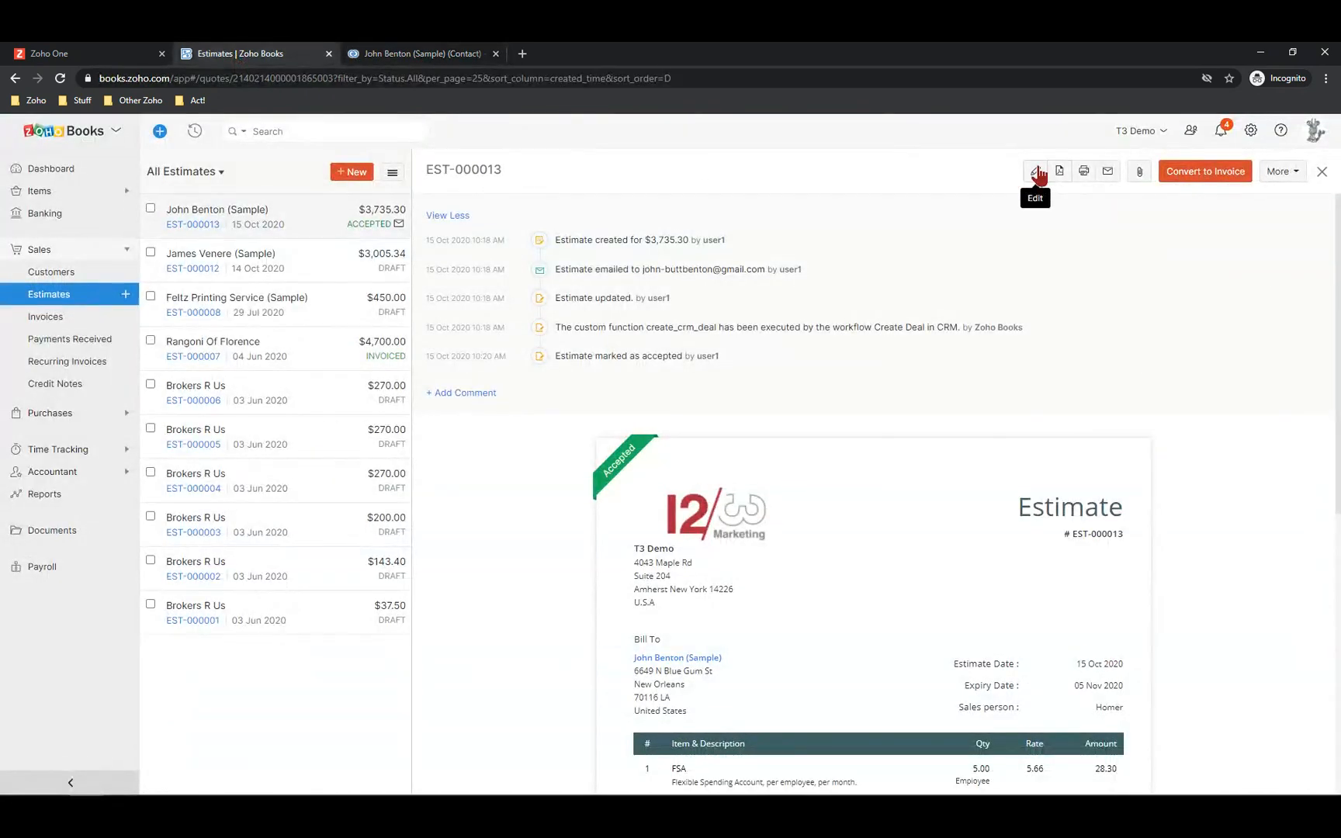
{"action": "left_click", "coordinate": [660, 660]}
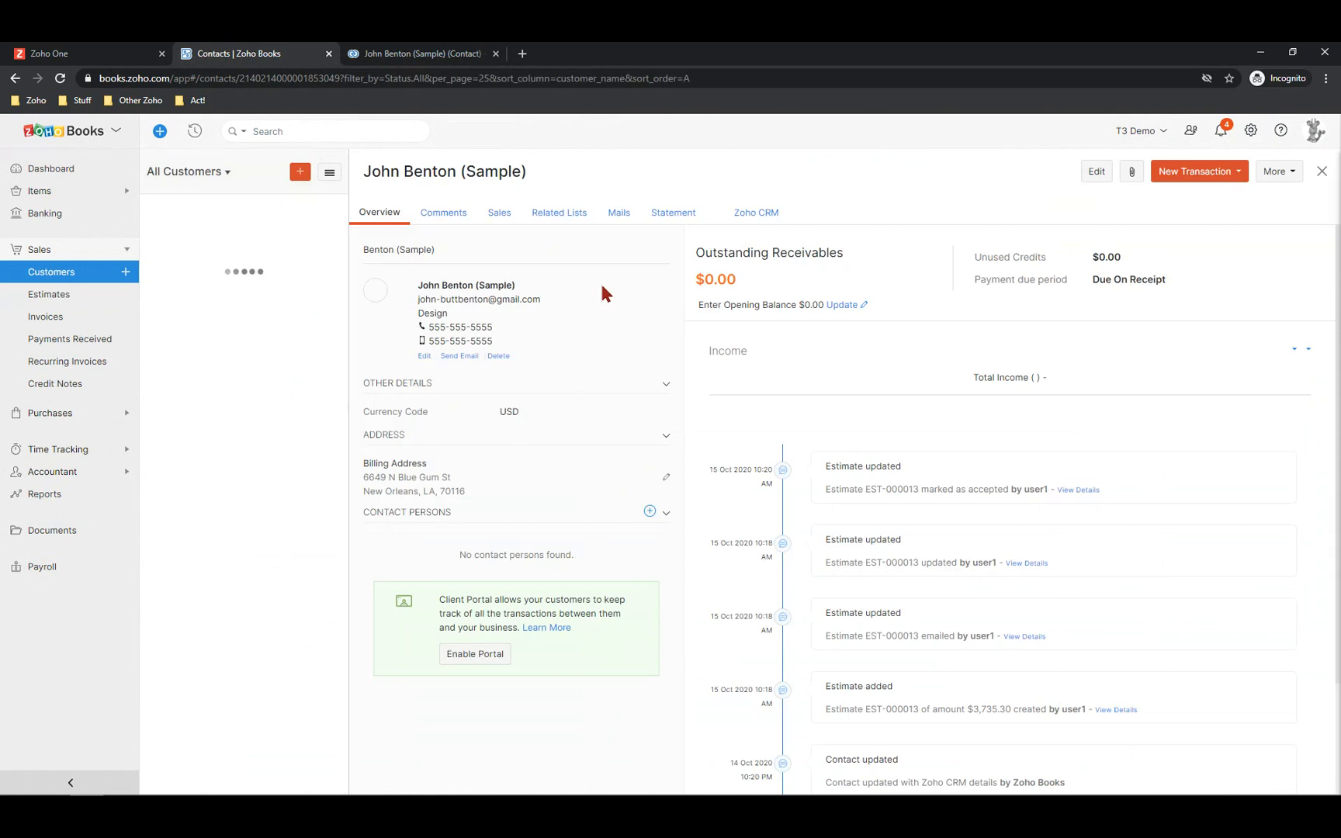
{"action": "left_click", "coordinate": [760, 217]}
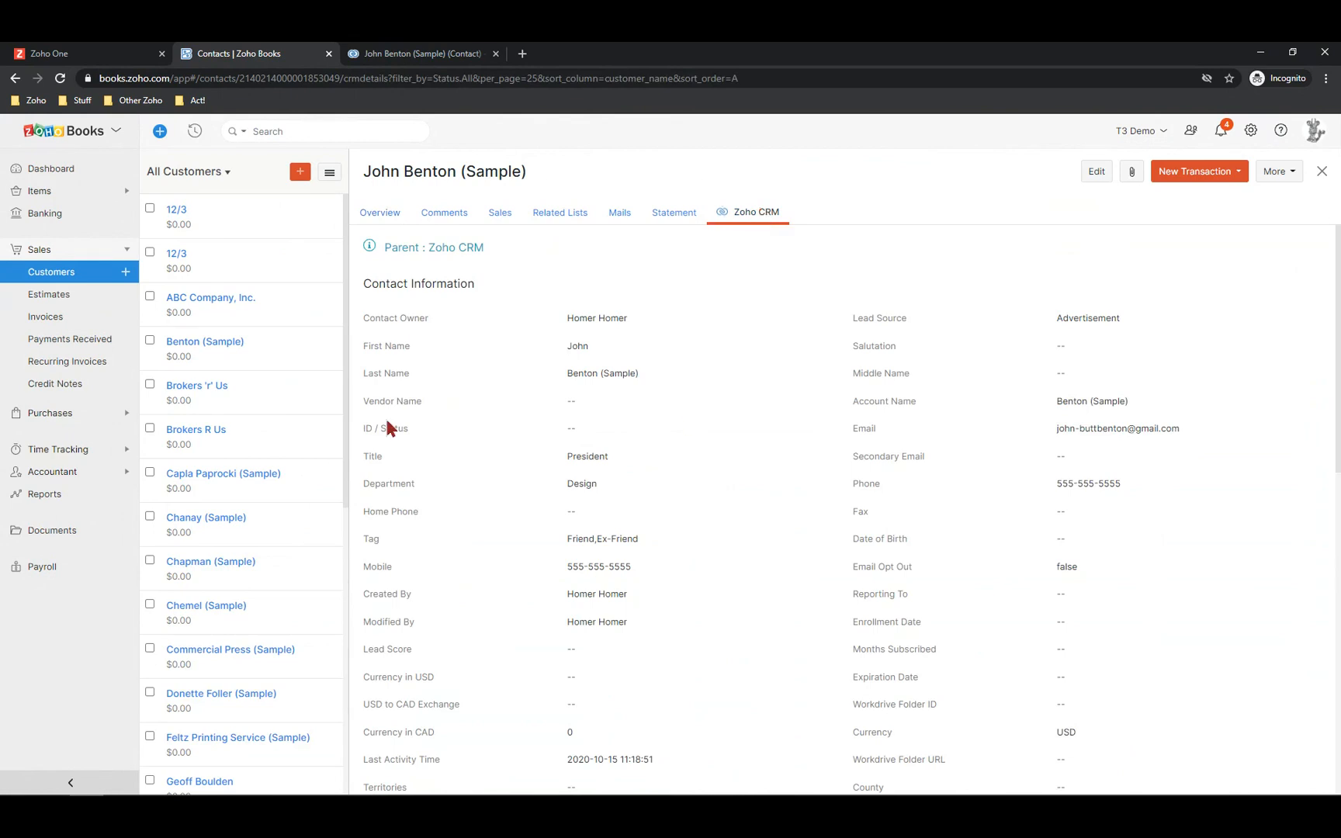
{"action": "scroll", "coordinate": [413, 425], "scroll_direction": "down", "scroll_amount": 10}
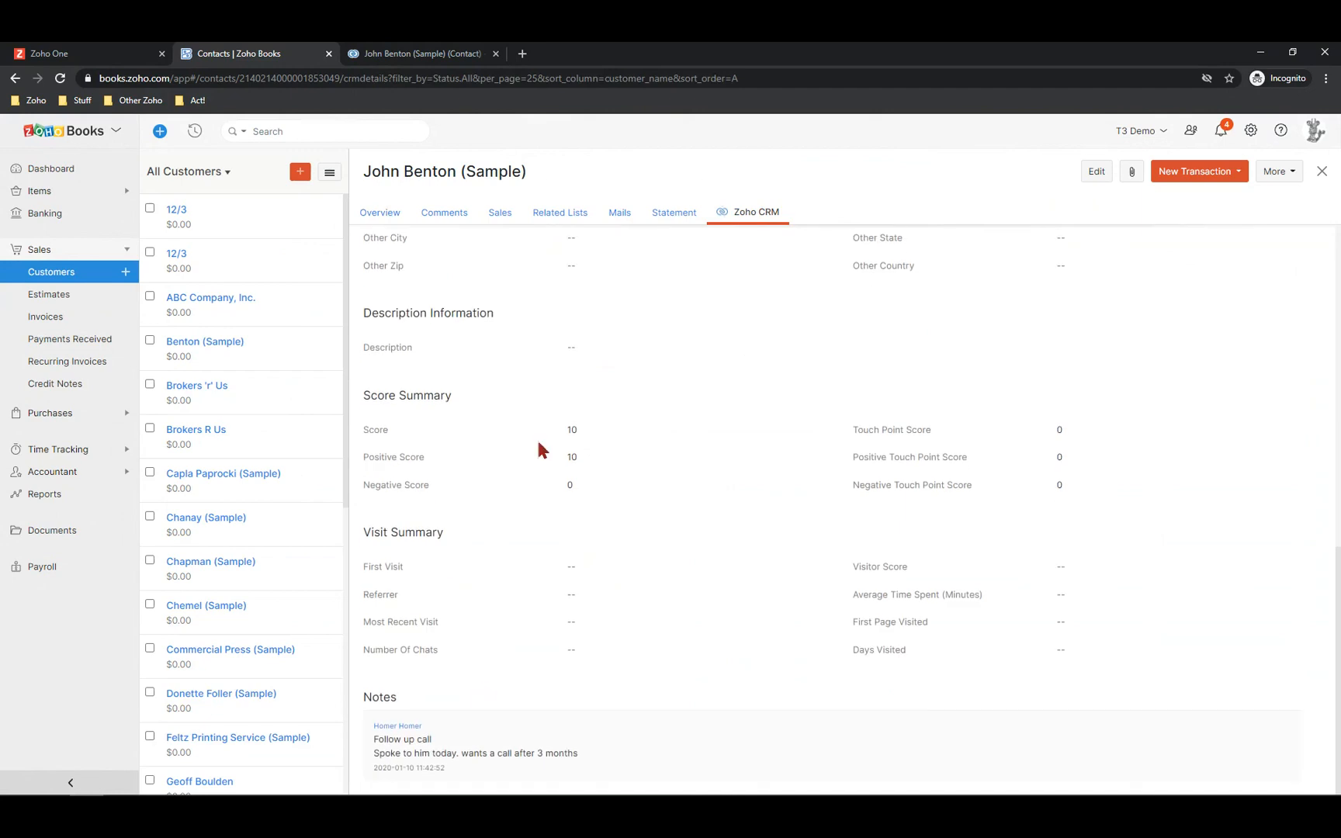
{"action": "scroll", "coordinate": [541, 450], "scroll_direction": "up", "scroll_amount": 10}
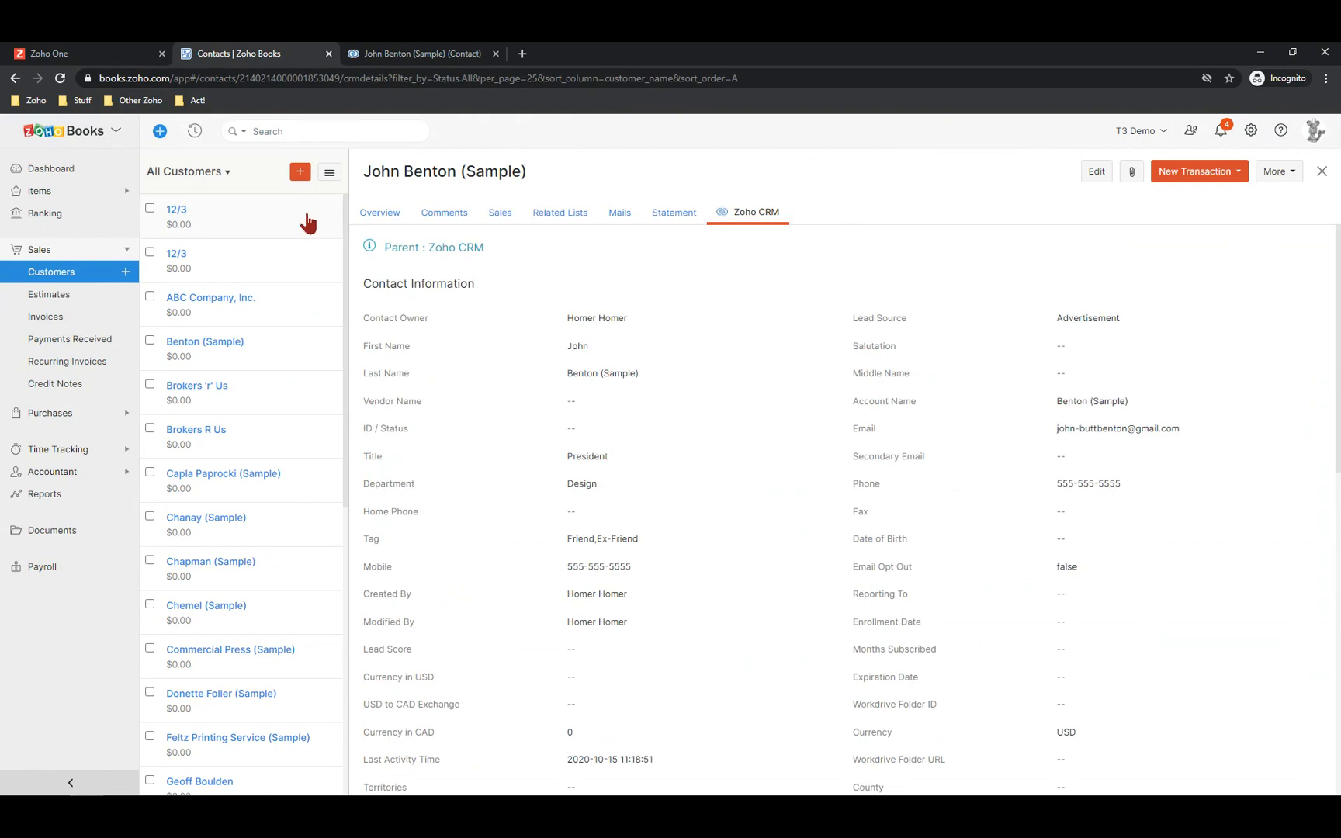
Back on the CRM contact, refresh its Zoho Finance records; Estimates still shows none
{"action": "left_click", "coordinate": [404, 53]}
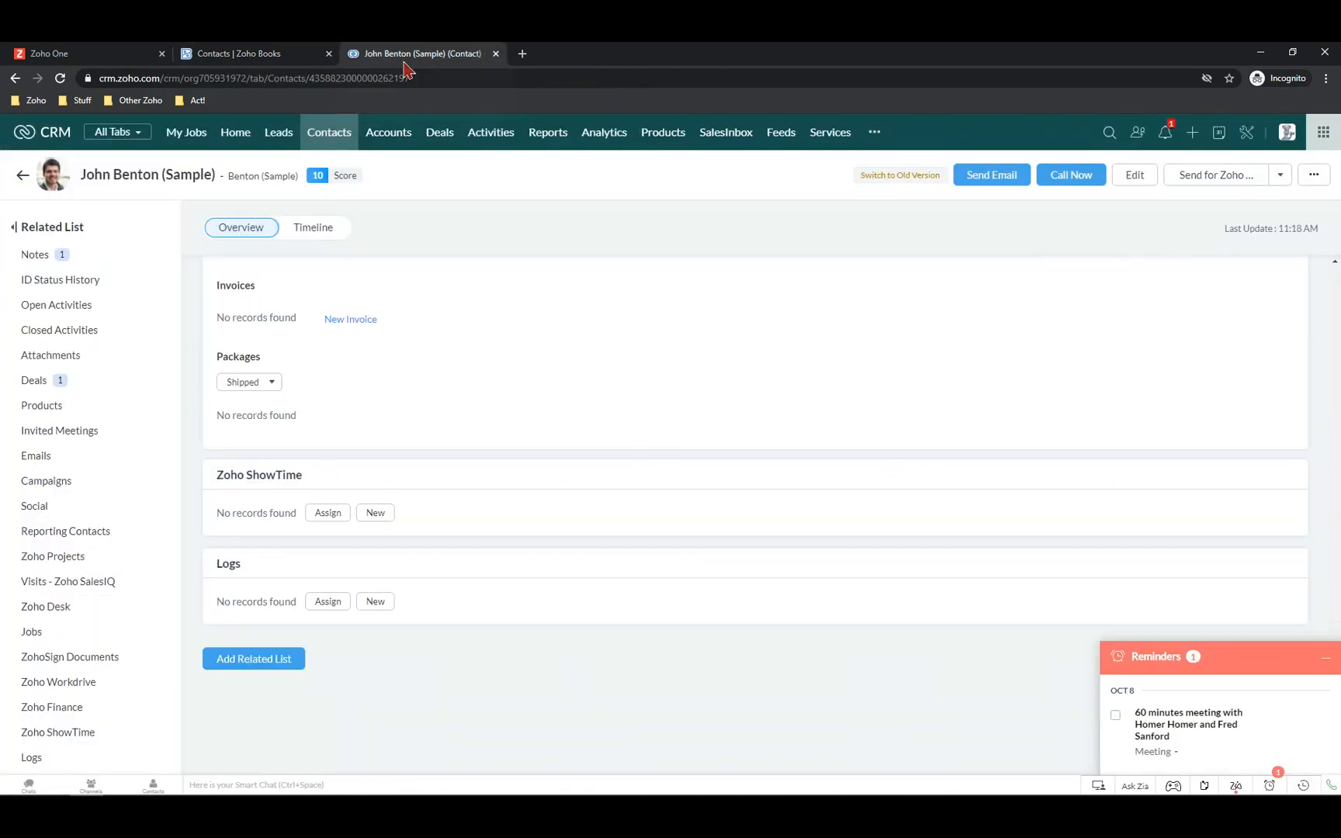
{"action": "scroll", "coordinate": [482, 541], "scroll_direction": "up", "scroll_amount": 3}
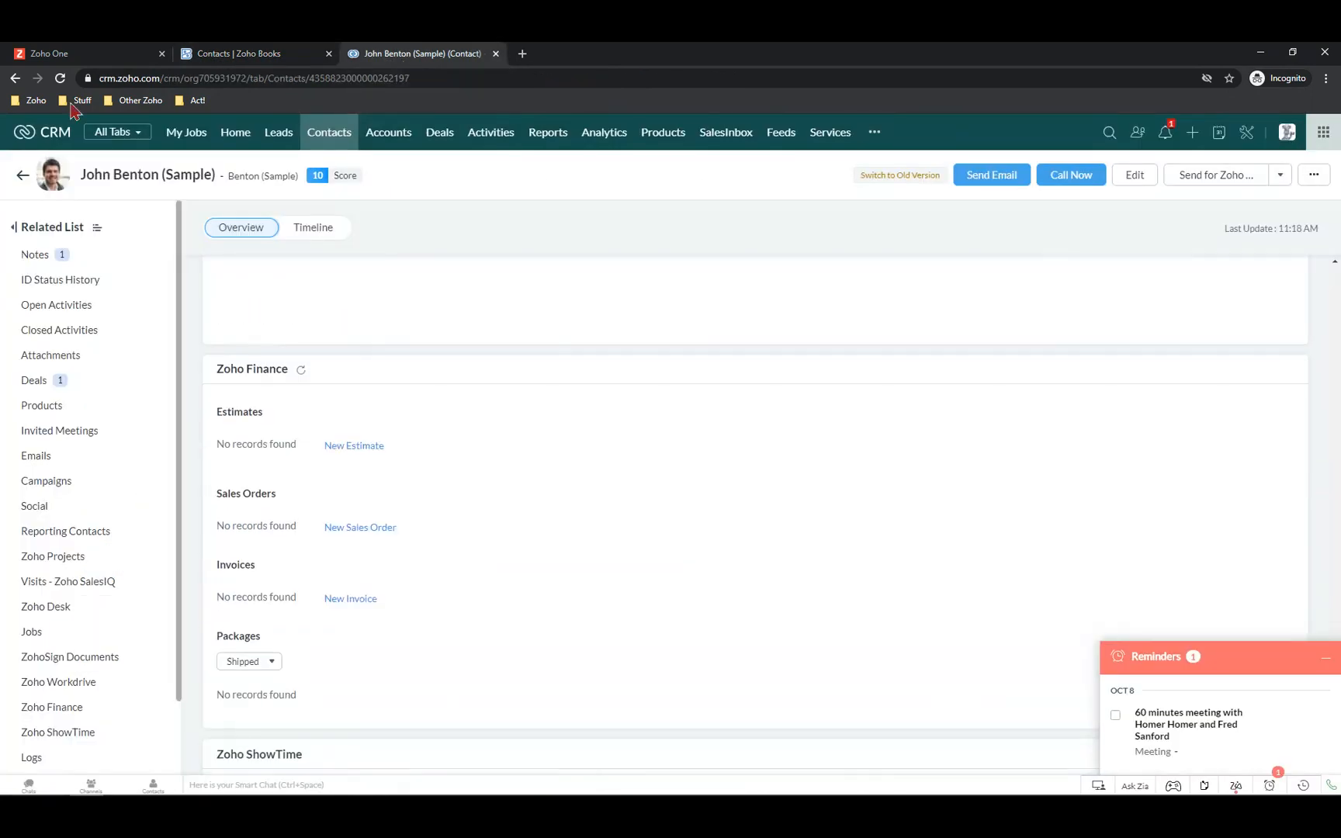
{"action": "left_click", "coordinate": [300, 371]}
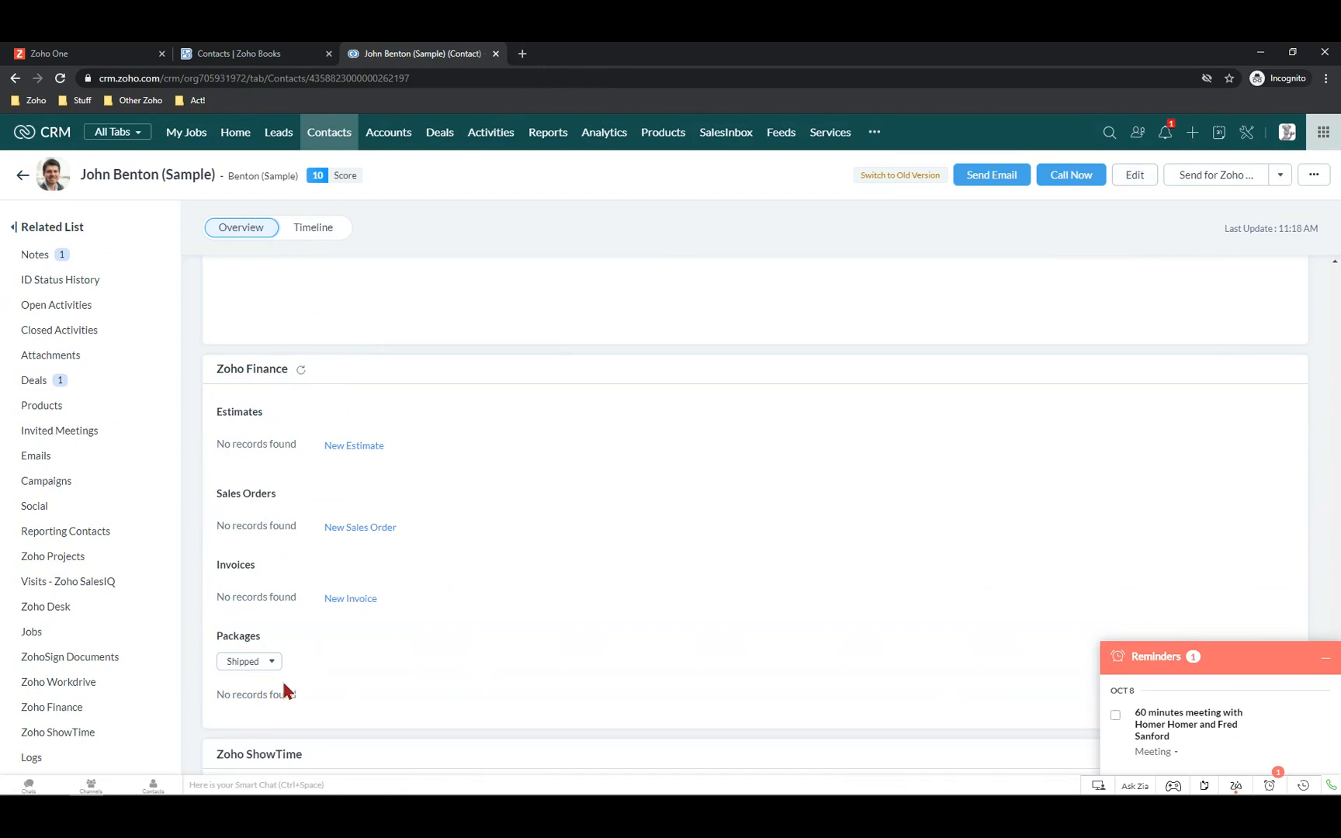
Browse Zoho Books' Users & Roles list, dismiss the predefined-role warning, and return to CRM
{"action": "left_click", "coordinate": [248, 55]}
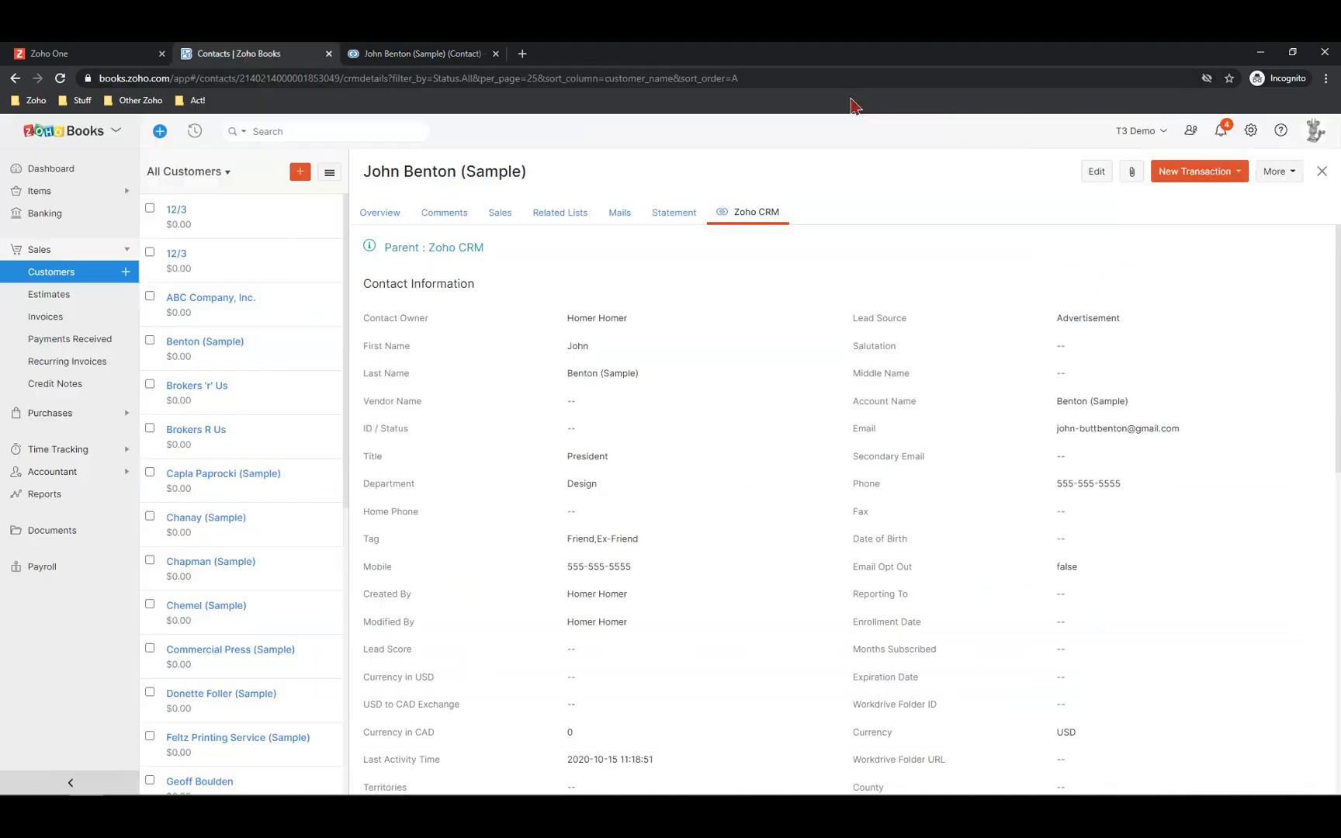
{"action": "left_click", "coordinate": [1251, 132]}
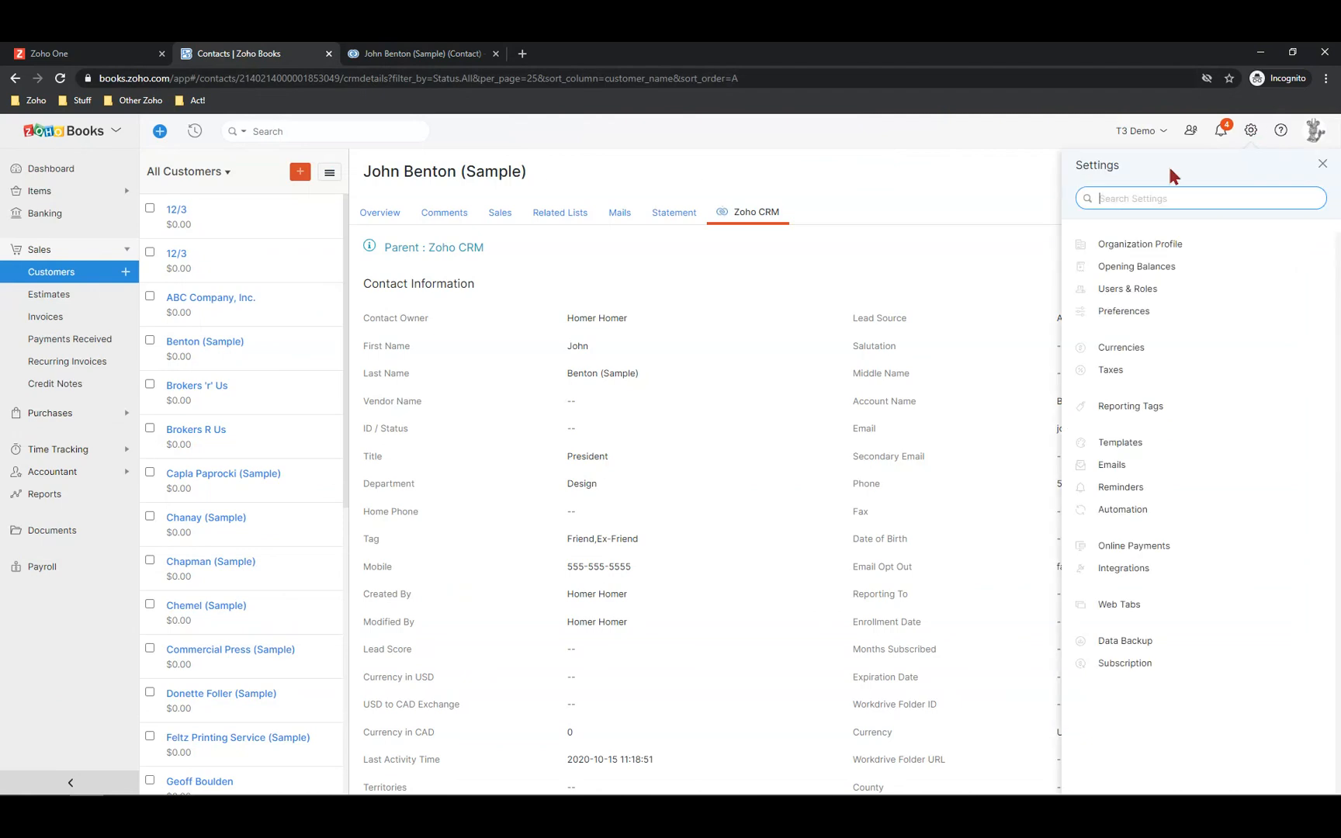
{"action": "left_click", "coordinate": [1109, 292]}
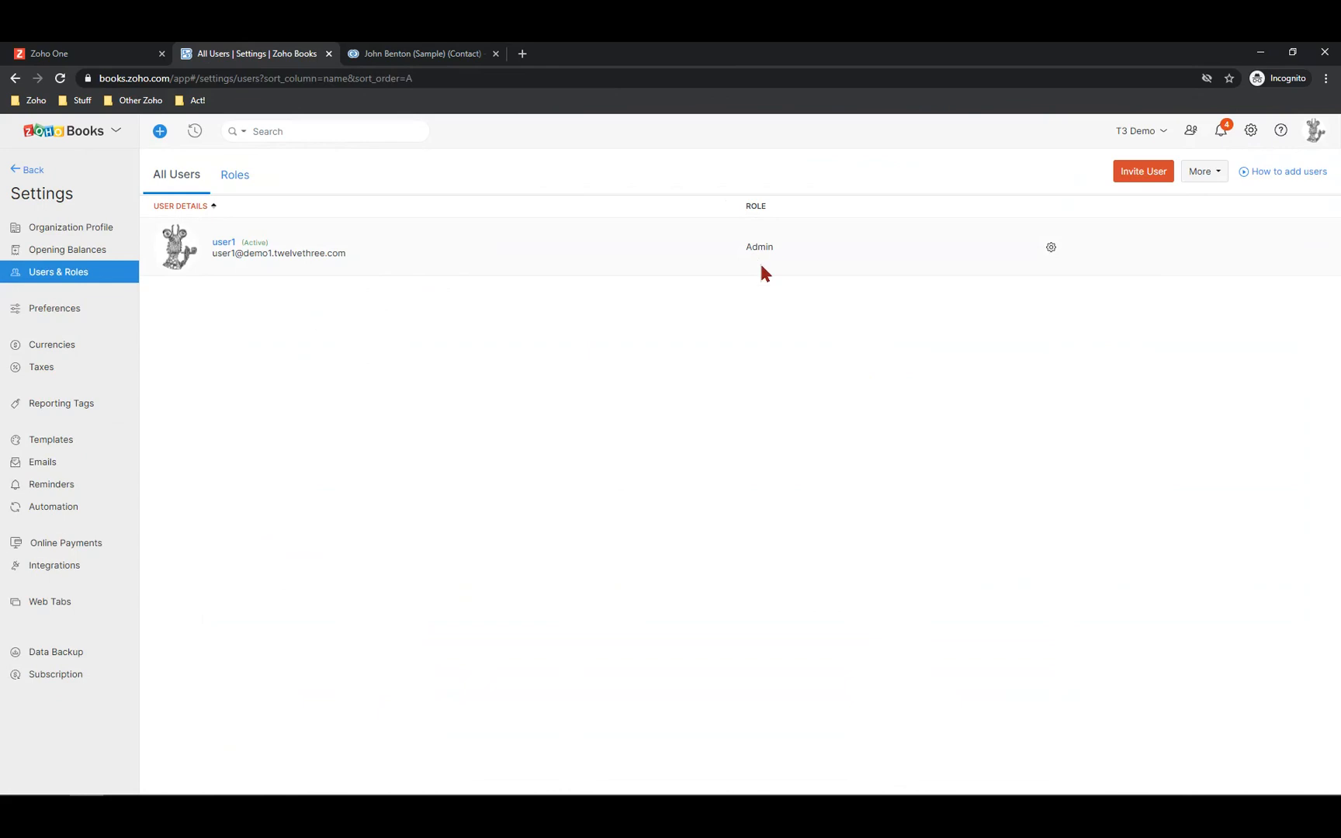
{"action": "left_click", "coordinate": [247, 183]}
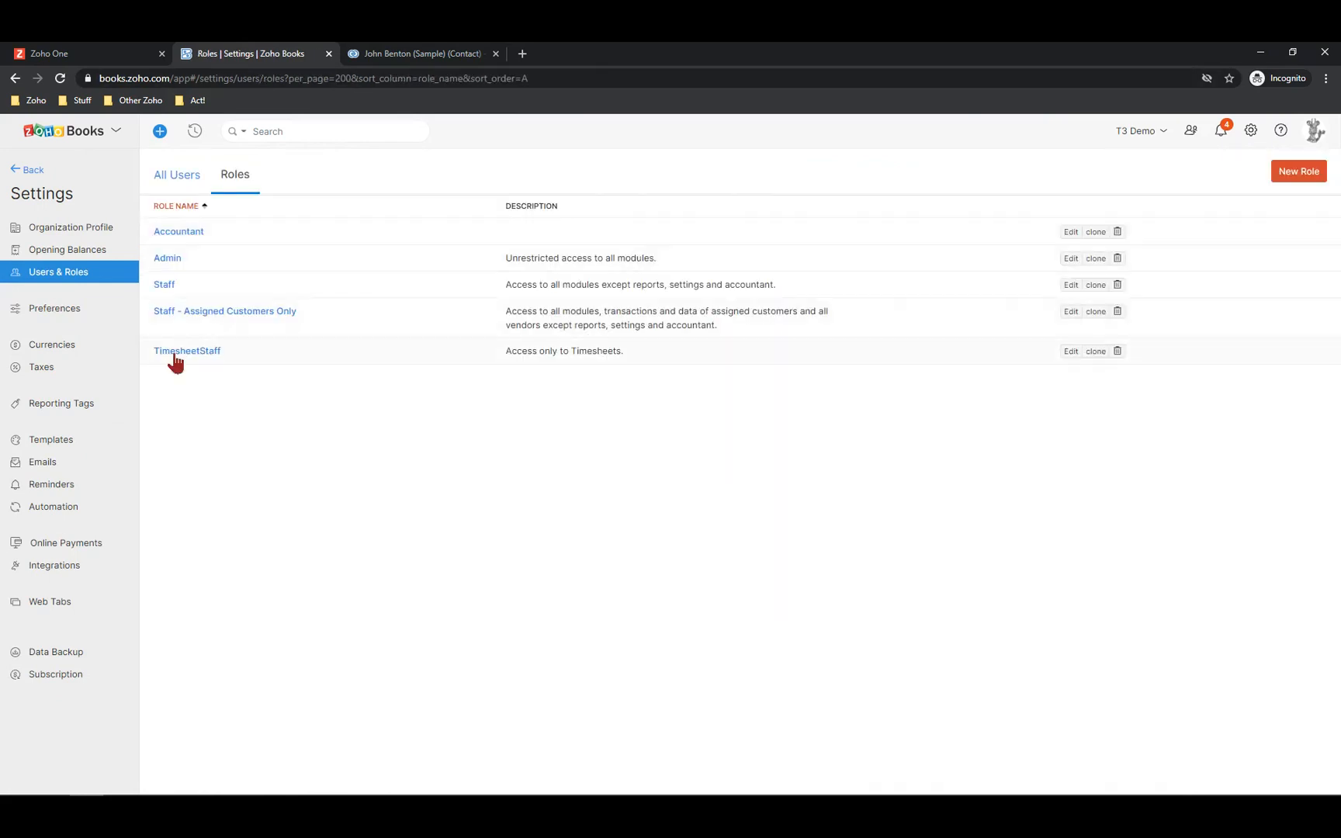
{"action": "left_click", "coordinate": [166, 287]}
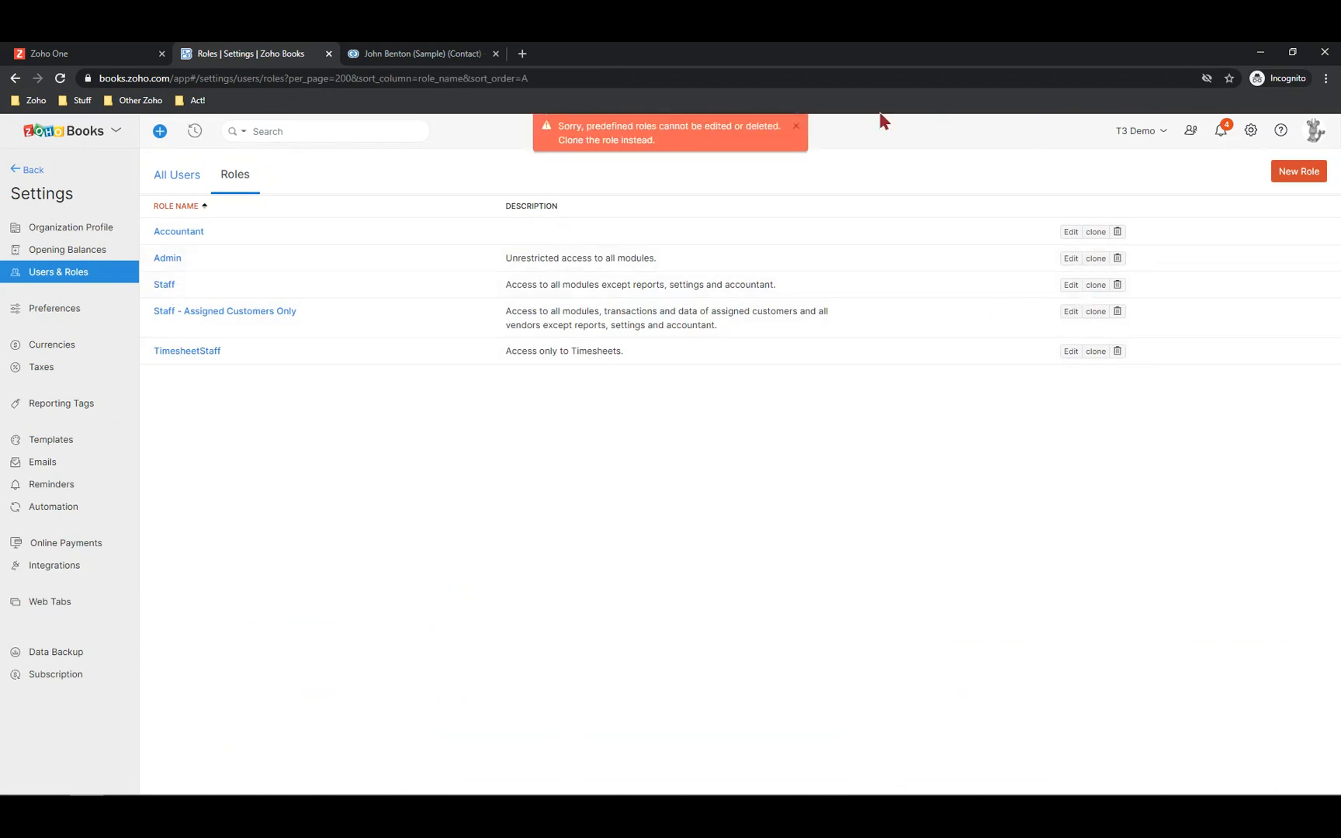
{"action": "left_click", "coordinate": [795, 126]}
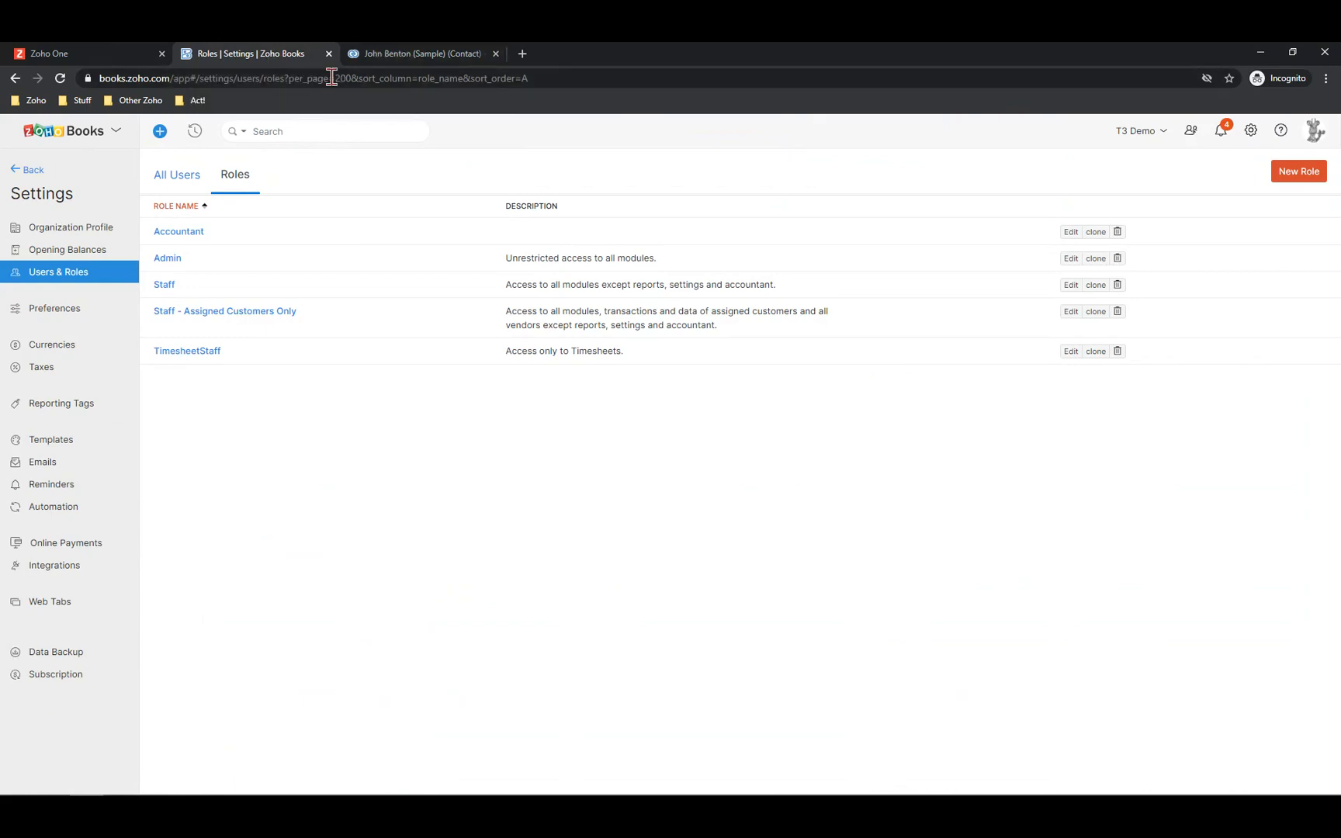
{"action": "left_click", "coordinate": [434, 52]}
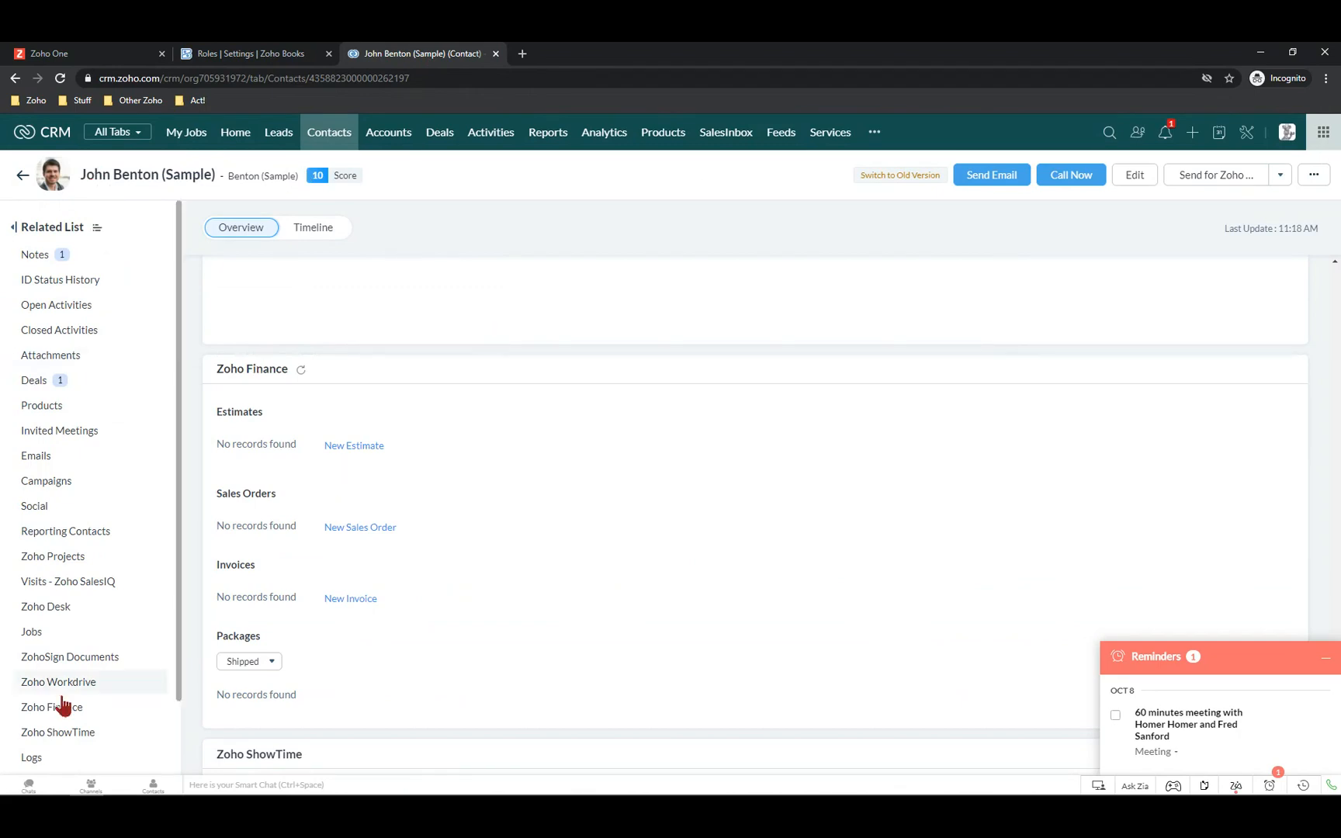
Start a new estimate for the contact with expiry date 23 Oct 2020
{"action": "left_click", "coordinate": [362, 446]}
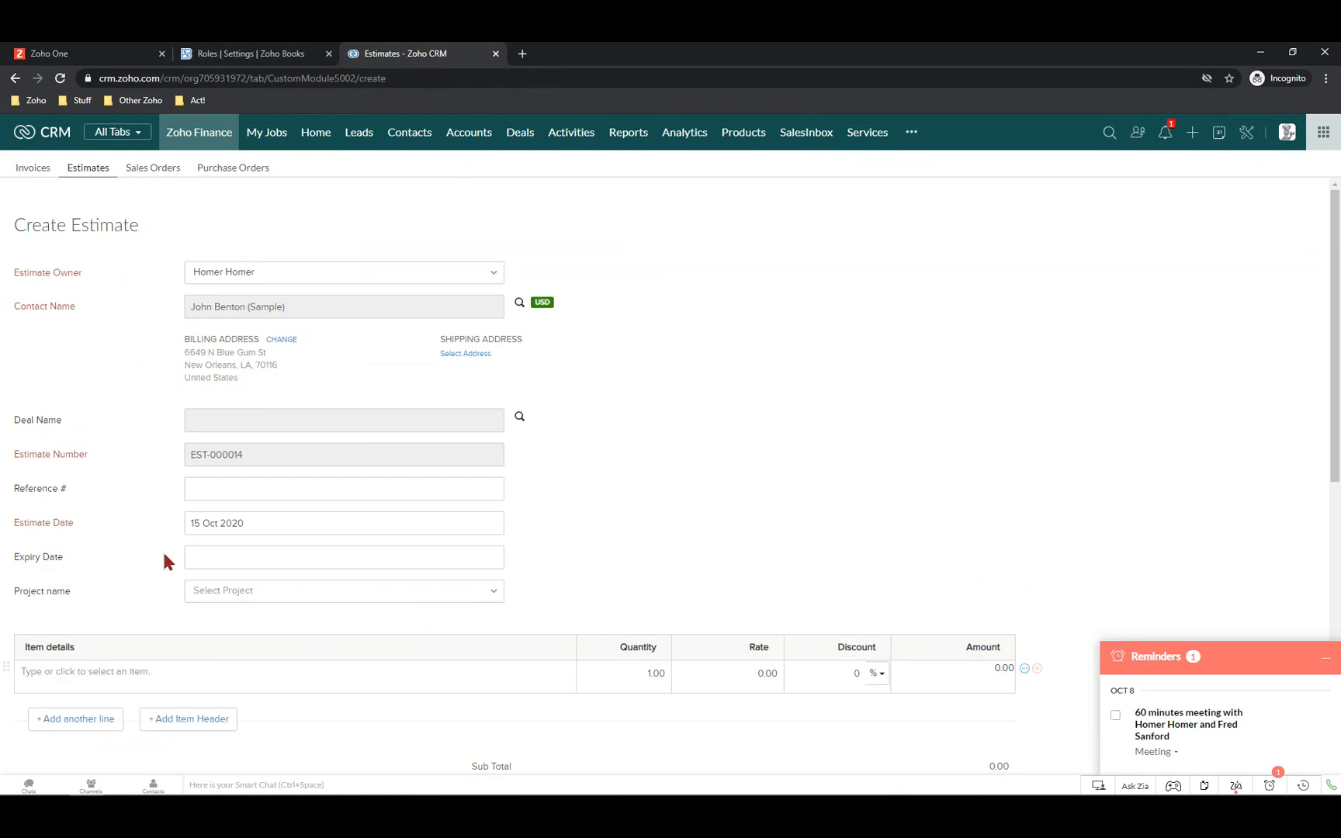
{"action": "left_click", "coordinate": [228, 551]}
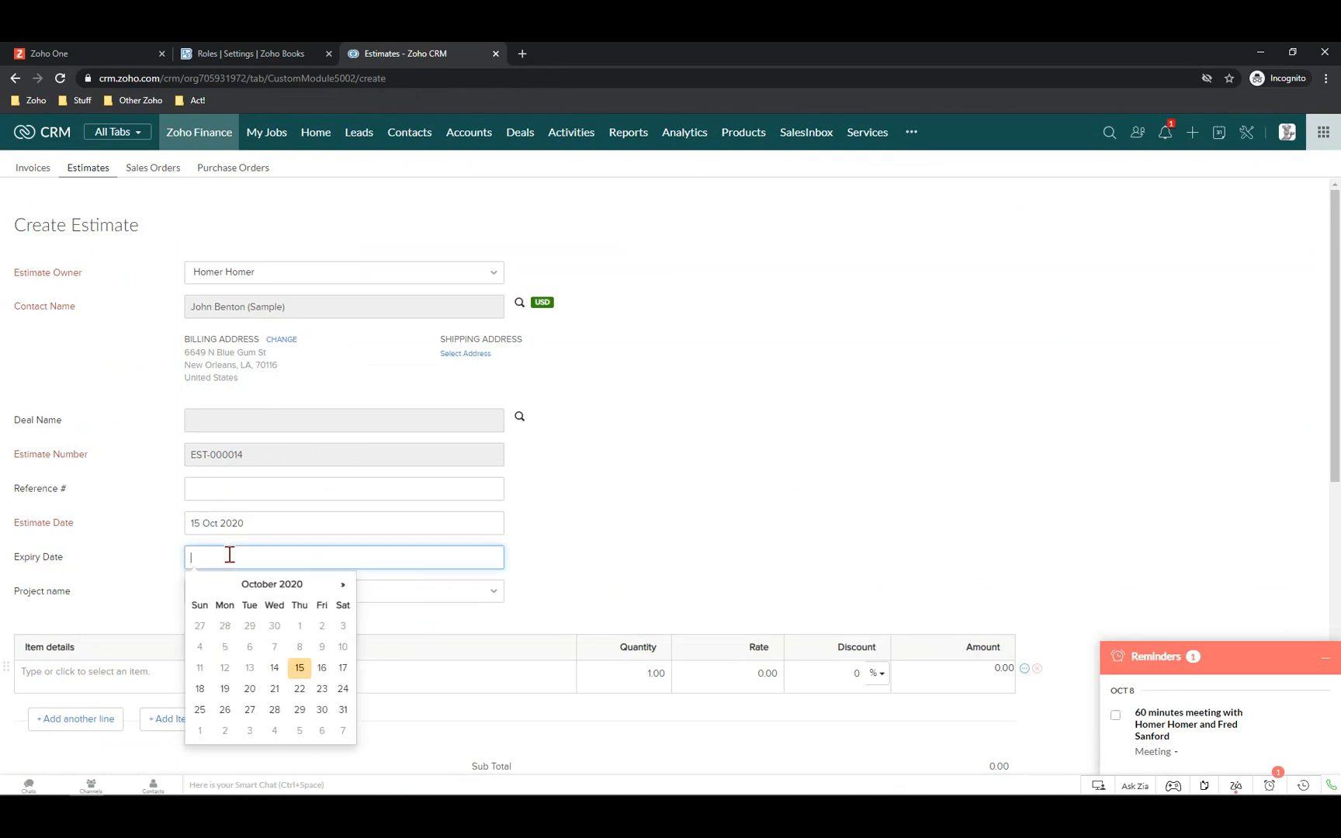
{"action": "left_click", "coordinate": [321, 692]}
Add 200 of FMLA Insurance as the line item and include the contact as email recipient
{"action": "scroll", "coordinate": [583, 499], "scroll_direction": "down", "scroll_amount": 3}
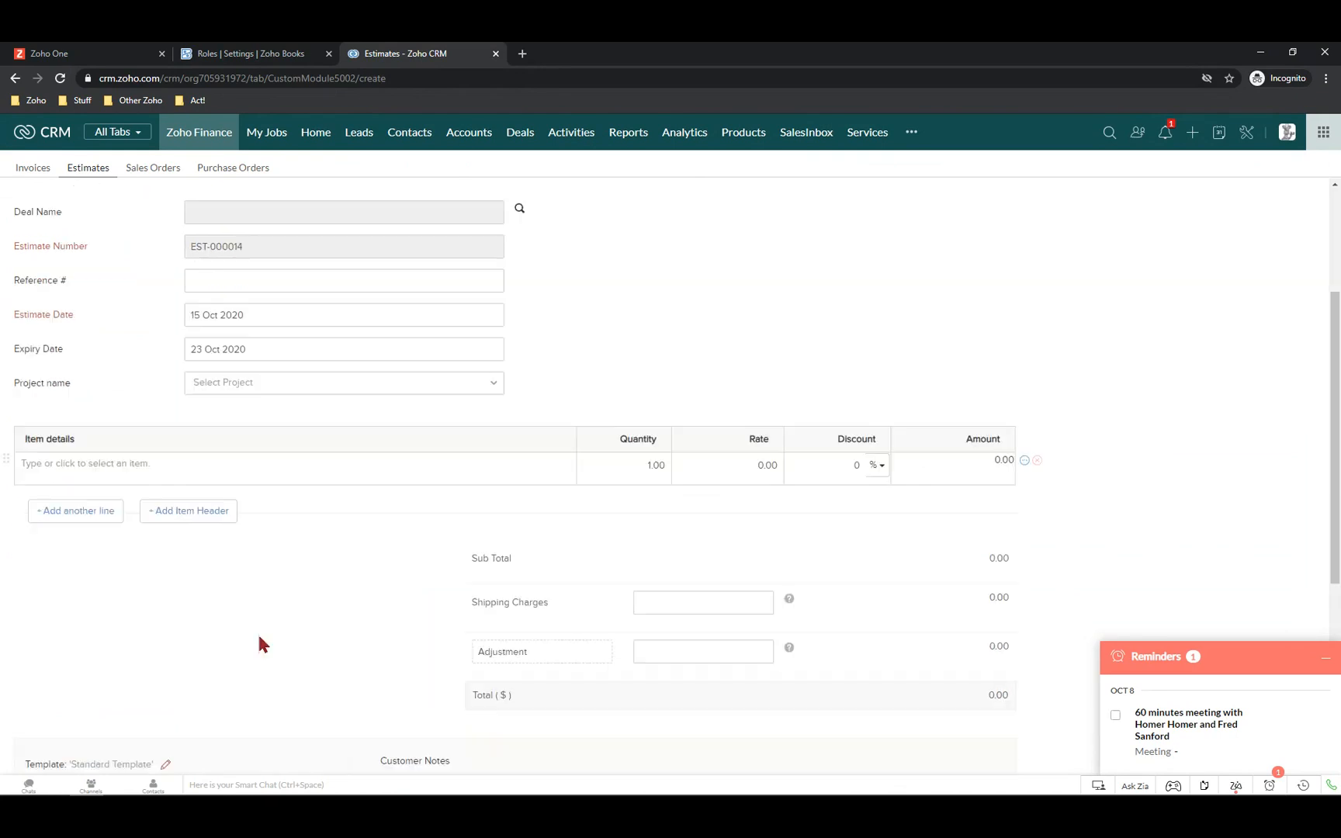
{"action": "left_click", "coordinate": [136, 460]}
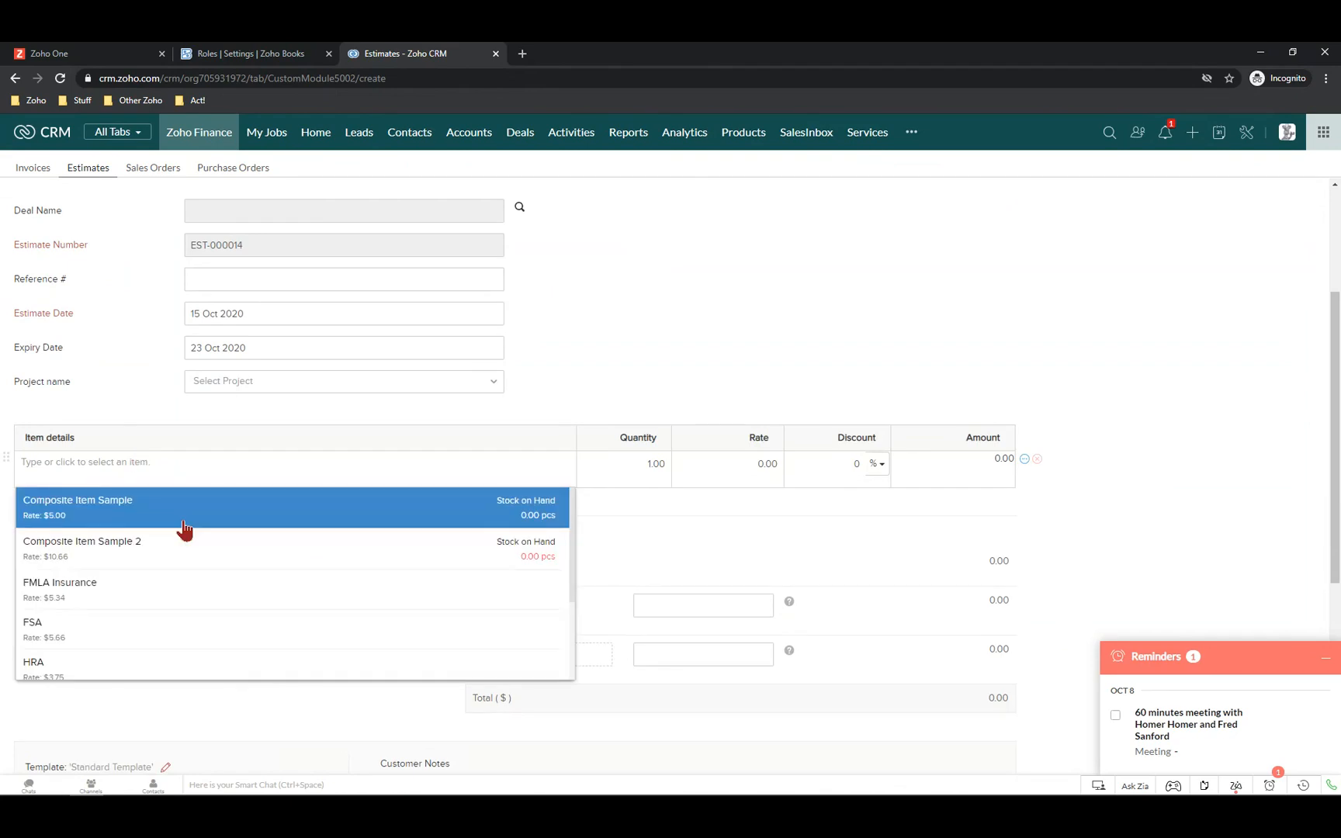
{"action": "left_click", "coordinate": [54, 599]}
{"action": "left_click", "coordinate": [648, 463]}
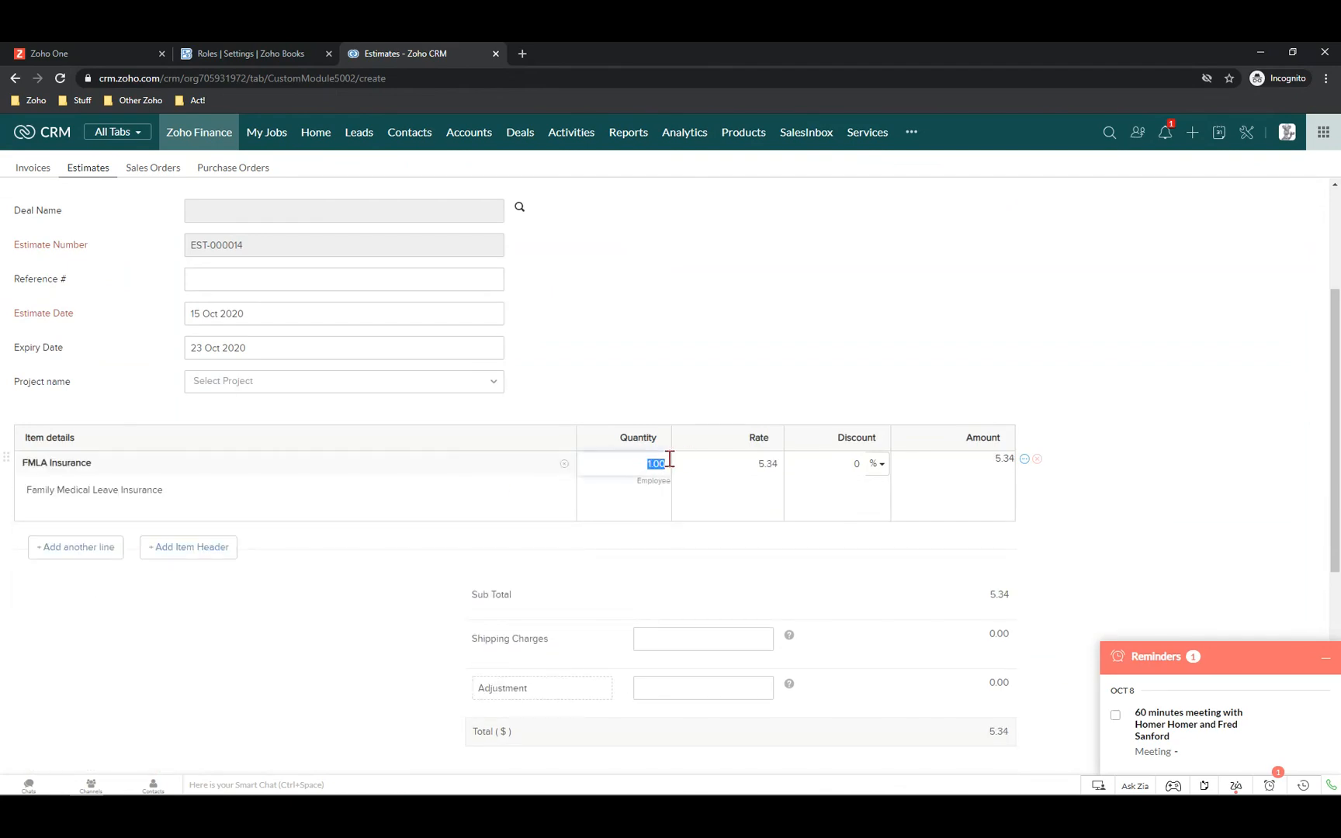
{"action": "type", "text": "200"}
{"action": "key", "text": "Tab"}
{"action": "scroll", "coordinate": [225, 644], "scroll_direction": "down", "scroll_amount": 5}
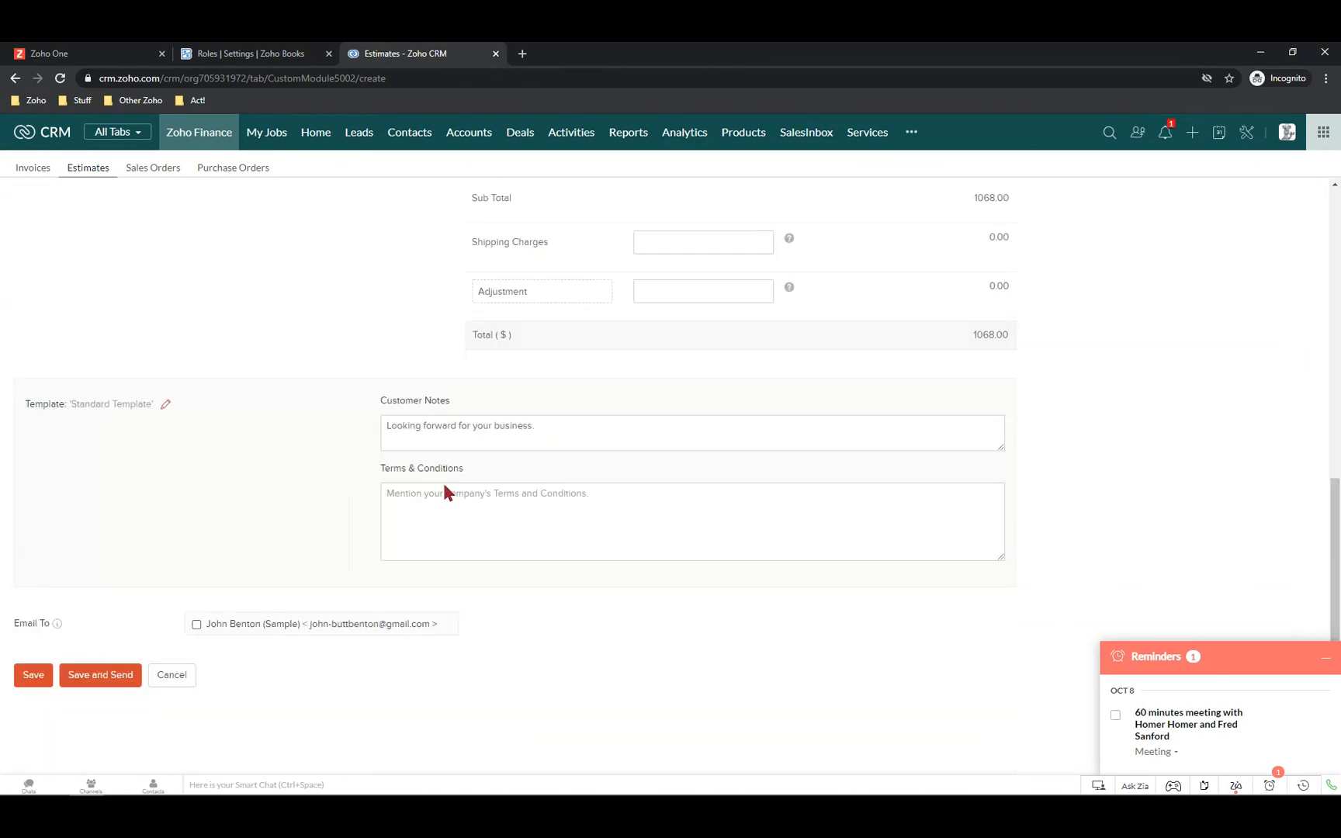
{"action": "left_click", "coordinate": [197, 624]}
Save estimate EST-000014 and send its email to the contact
{"action": "left_click", "coordinate": [103, 677]}
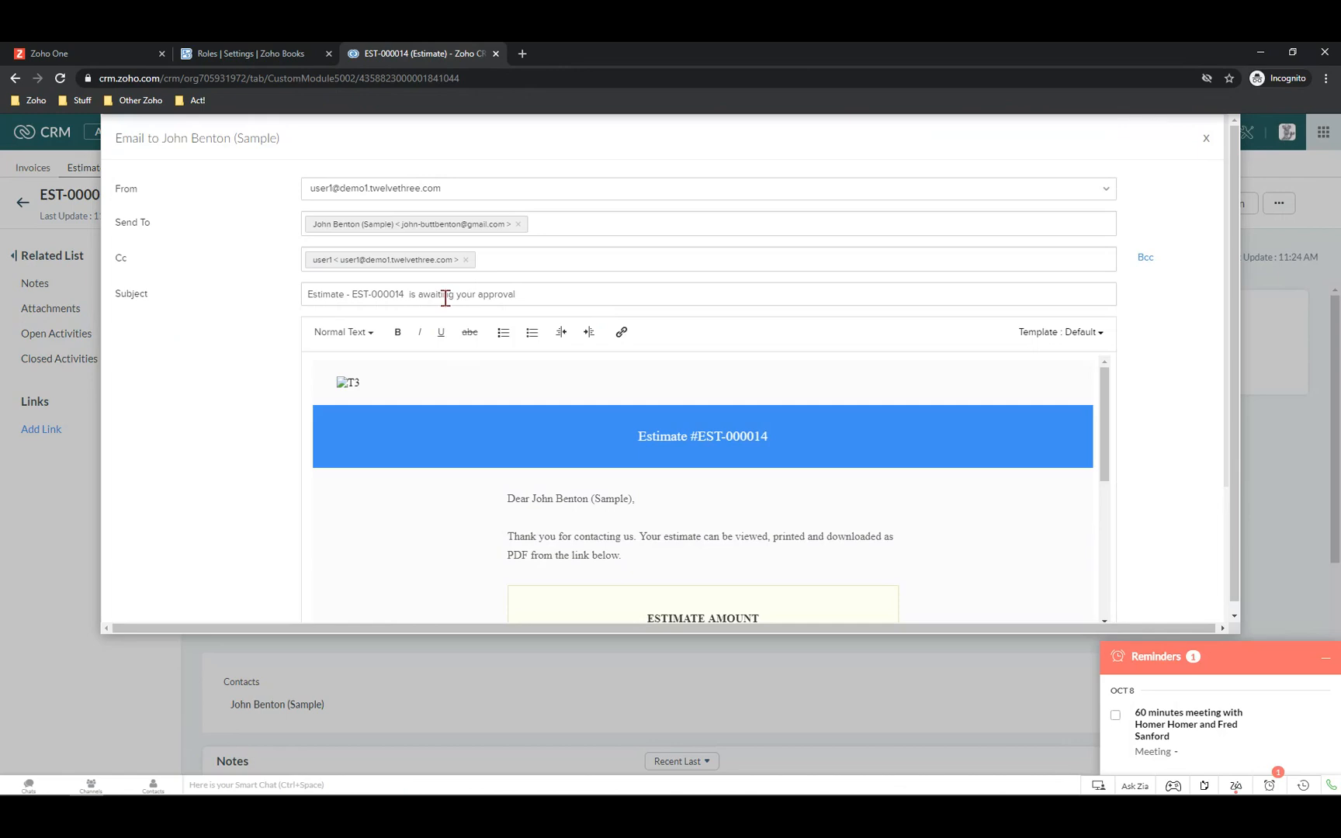
{"action": "scroll", "coordinate": [597, 374], "scroll_direction": "down", "scroll_amount": 3}
{"action": "scroll", "coordinate": [597, 373], "scroll_direction": "down", "scroll_amount": 2}
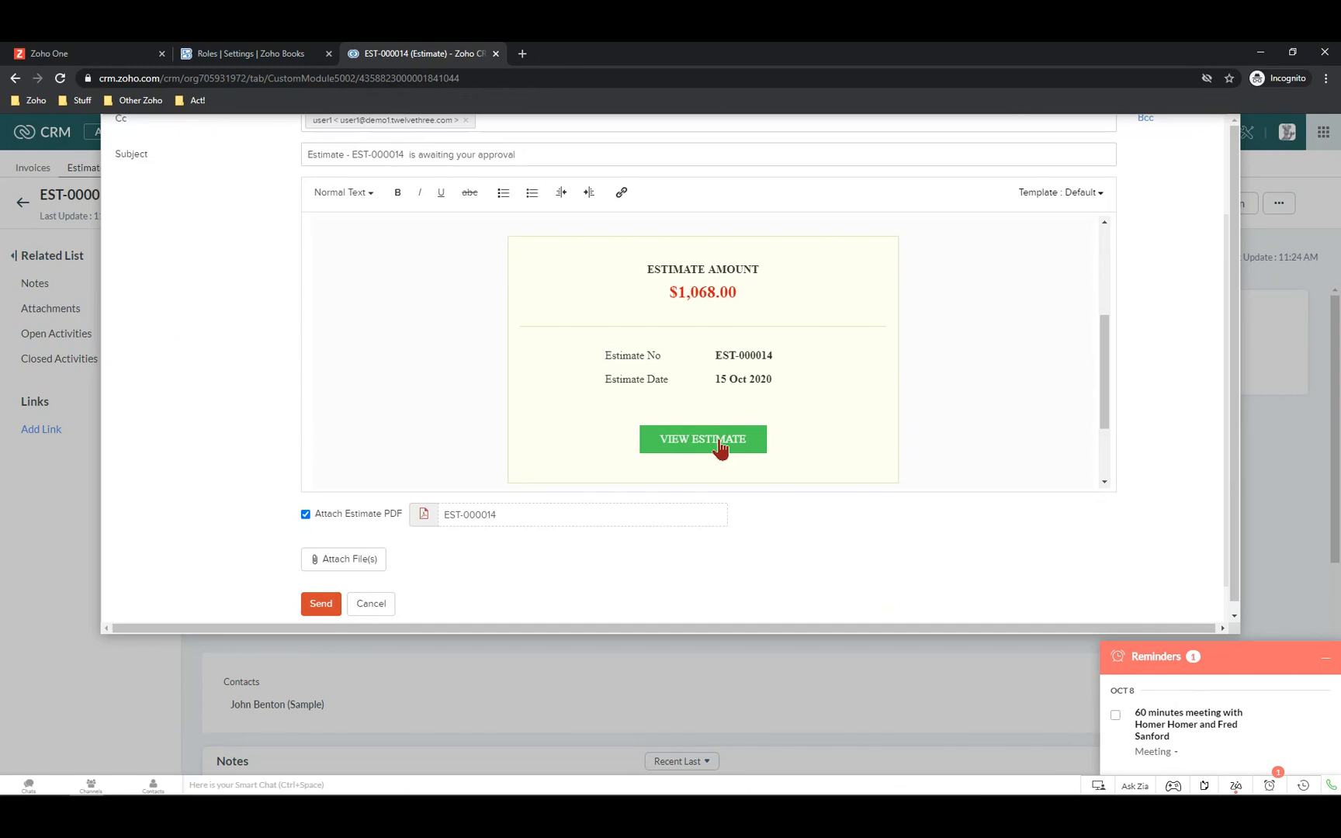
{"action": "left_click", "coordinate": [321, 604]}
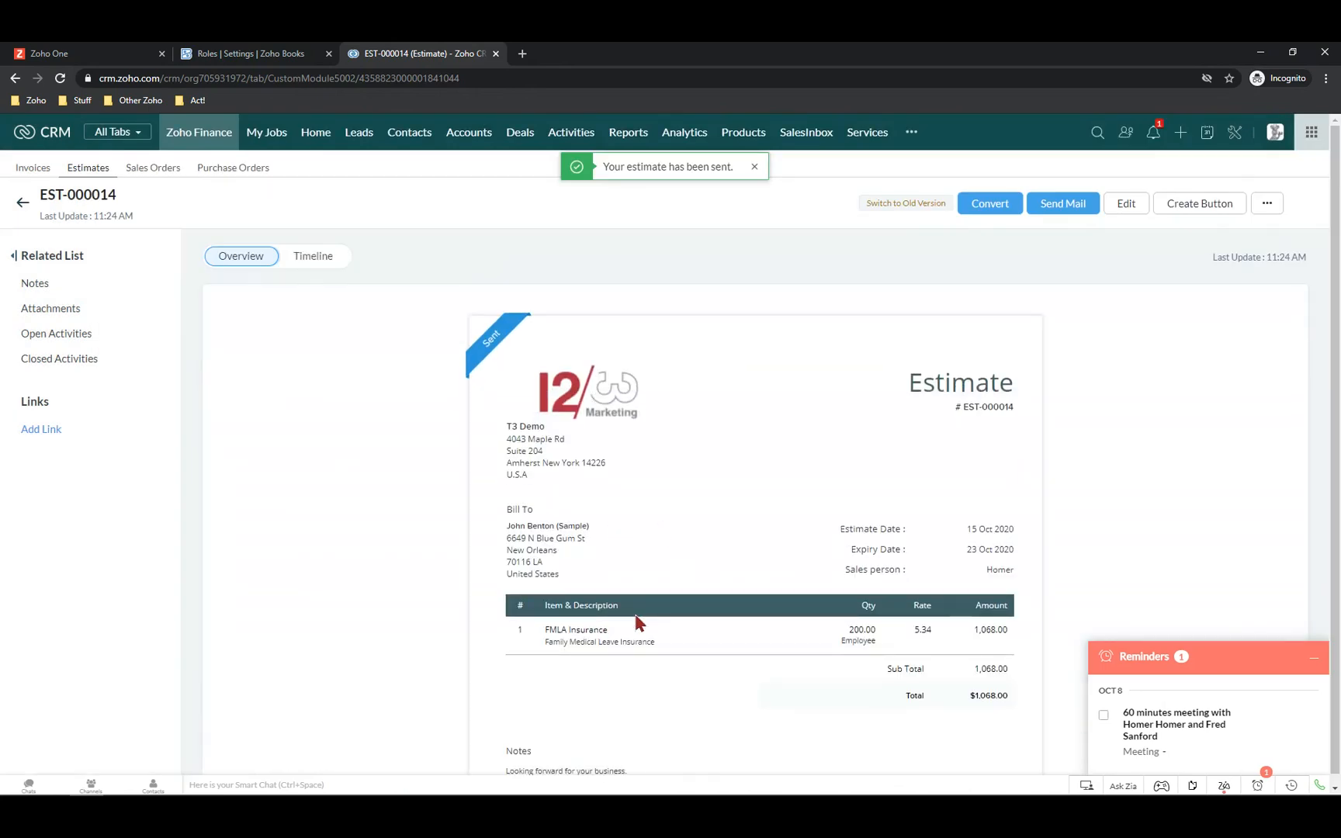
View the contact's Zoho Finance invoices list
{"action": "scroll", "coordinate": [640, 624], "scroll_direction": "down", "scroll_amount": 5}
{"action": "scroll", "coordinate": [642, 629], "scroll_direction": "up", "scroll_amount": 2}
{"action": "scroll", "coordinate": [642, 628], "scroll_direction": "up", "scroll_amount": 3}
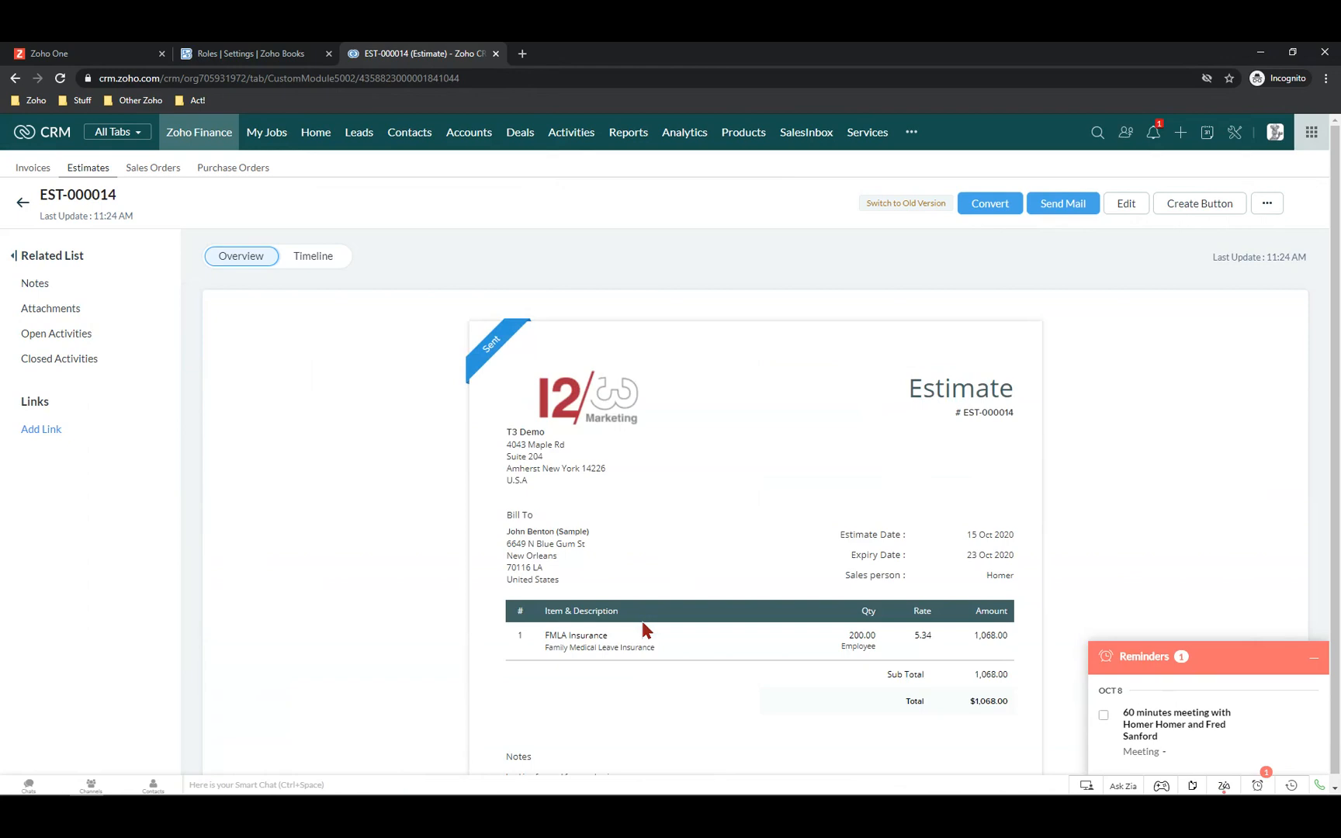
{"action": "scroll", "coordinate": [710, 625], "scroll_direction": "down", "scroll_amount": 6}
{"action": "scroll", "coordinate": [717, 629], "scroll_direction": "up", "scroll_amount": 6}
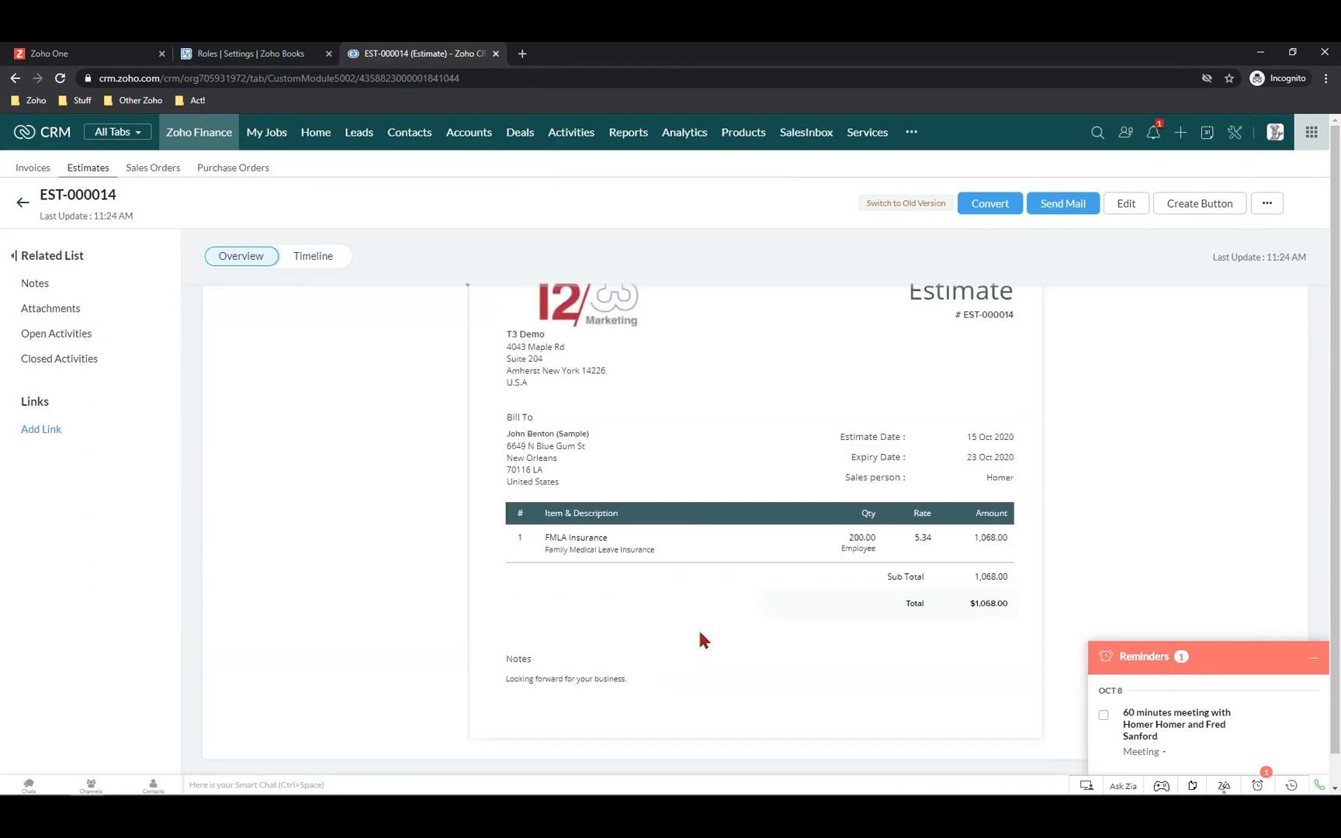
{"action": "scroll", "coordinate": [795, 613], "scroll_direction": "down", "scroll_amount": 6}
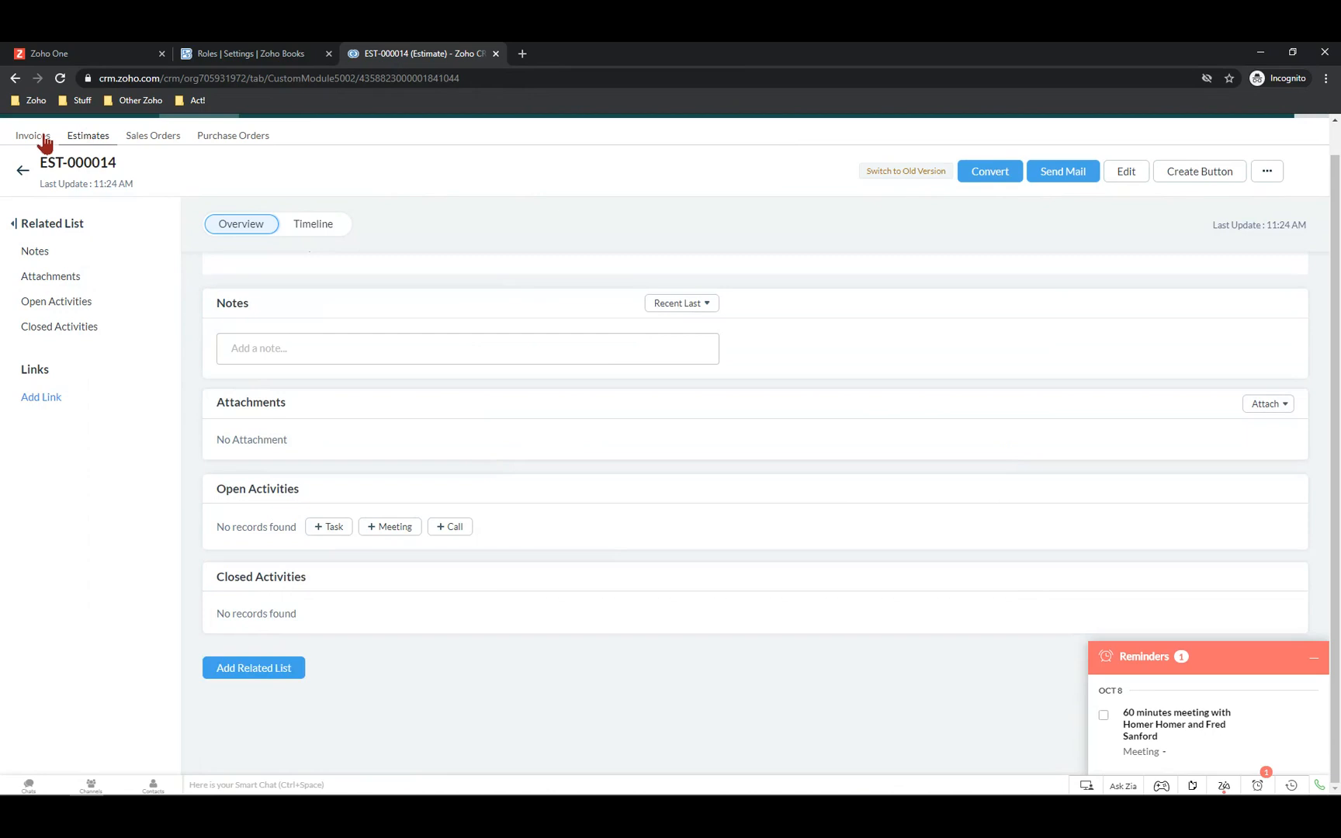
{"action": "left_click", "coordinate": [35, 137]}
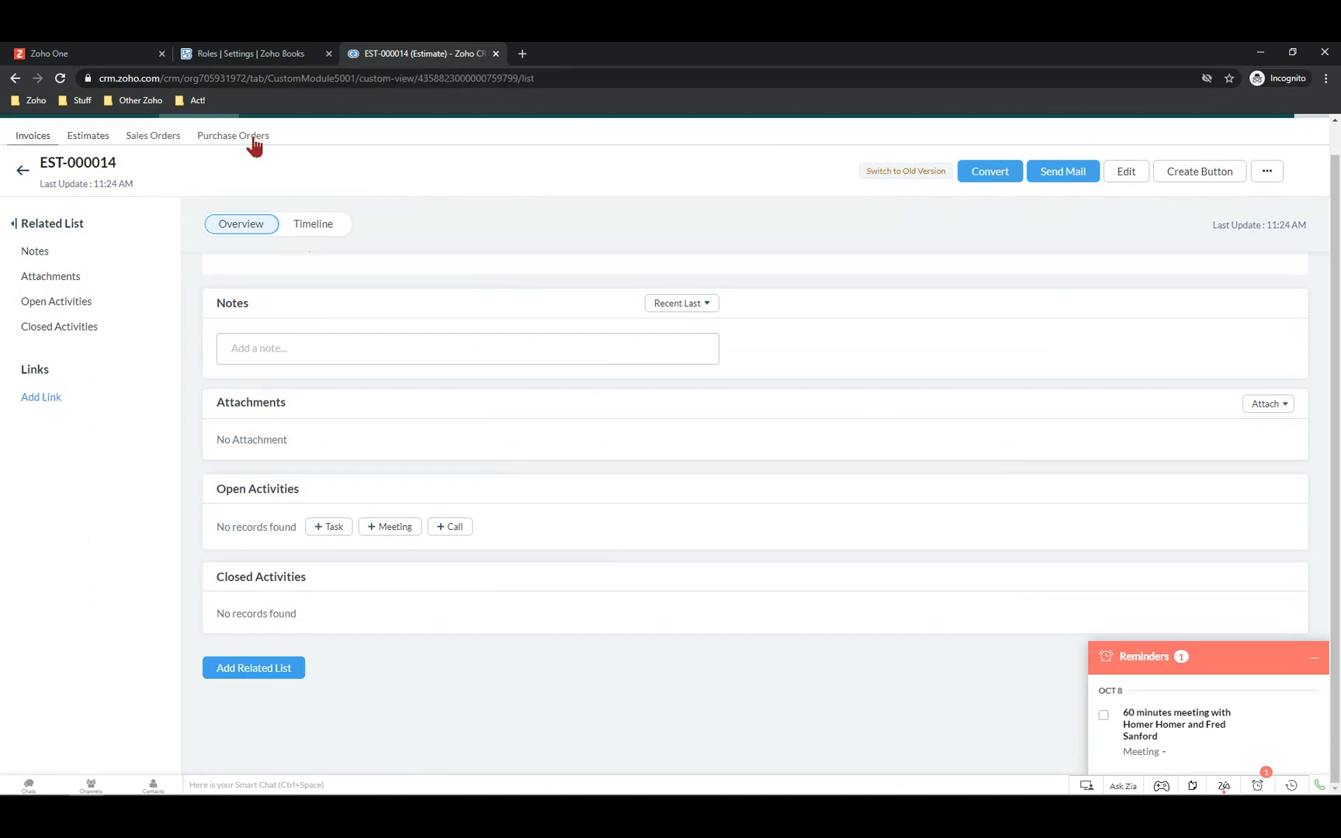
{"action": "left_click", "coordinate": [23, 172]}
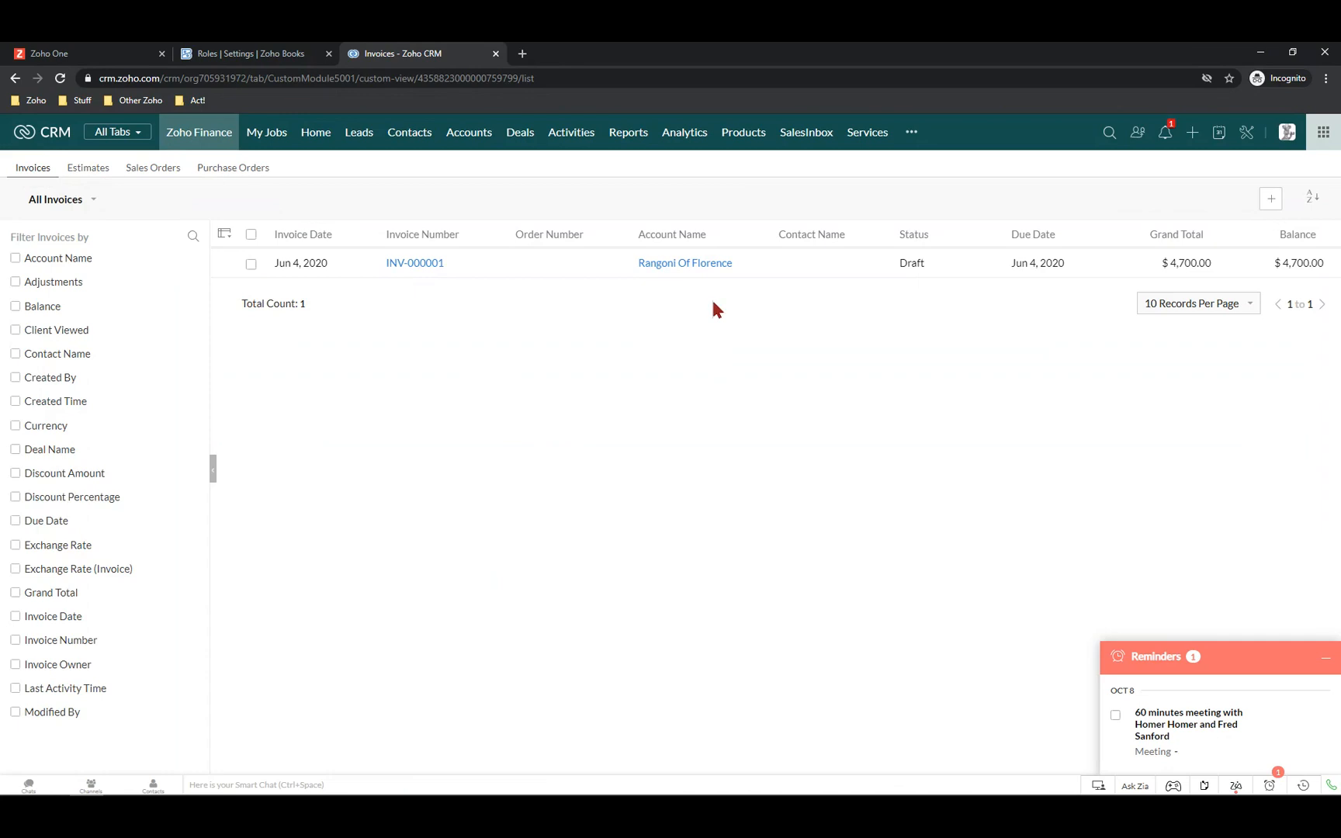
View the sales orders SO-00001 to SO-00004 and dismiss the pending meeting reminder
{"action": "left_click", "coordinate": [159, 170]}
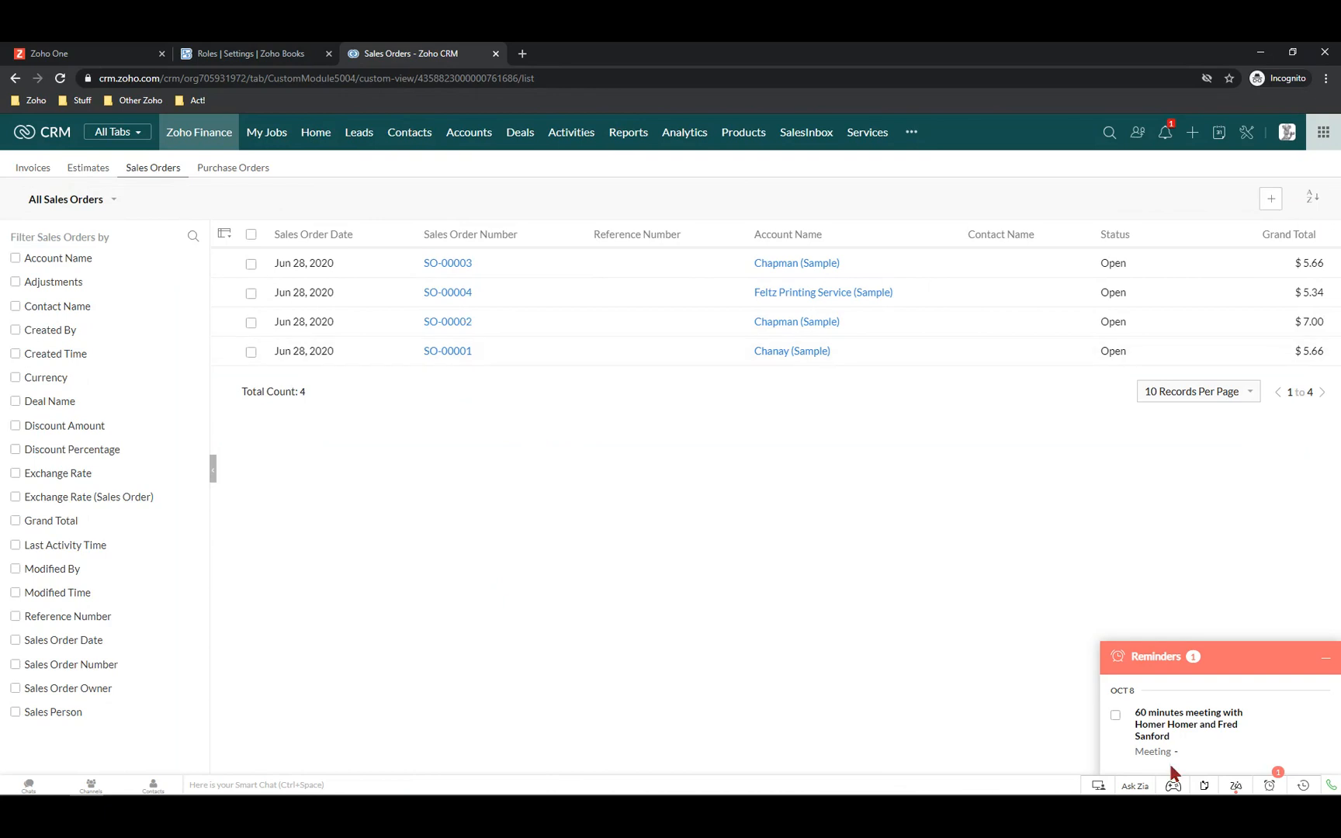
{"action": "left_click", "coordinate": [1115, 715]}
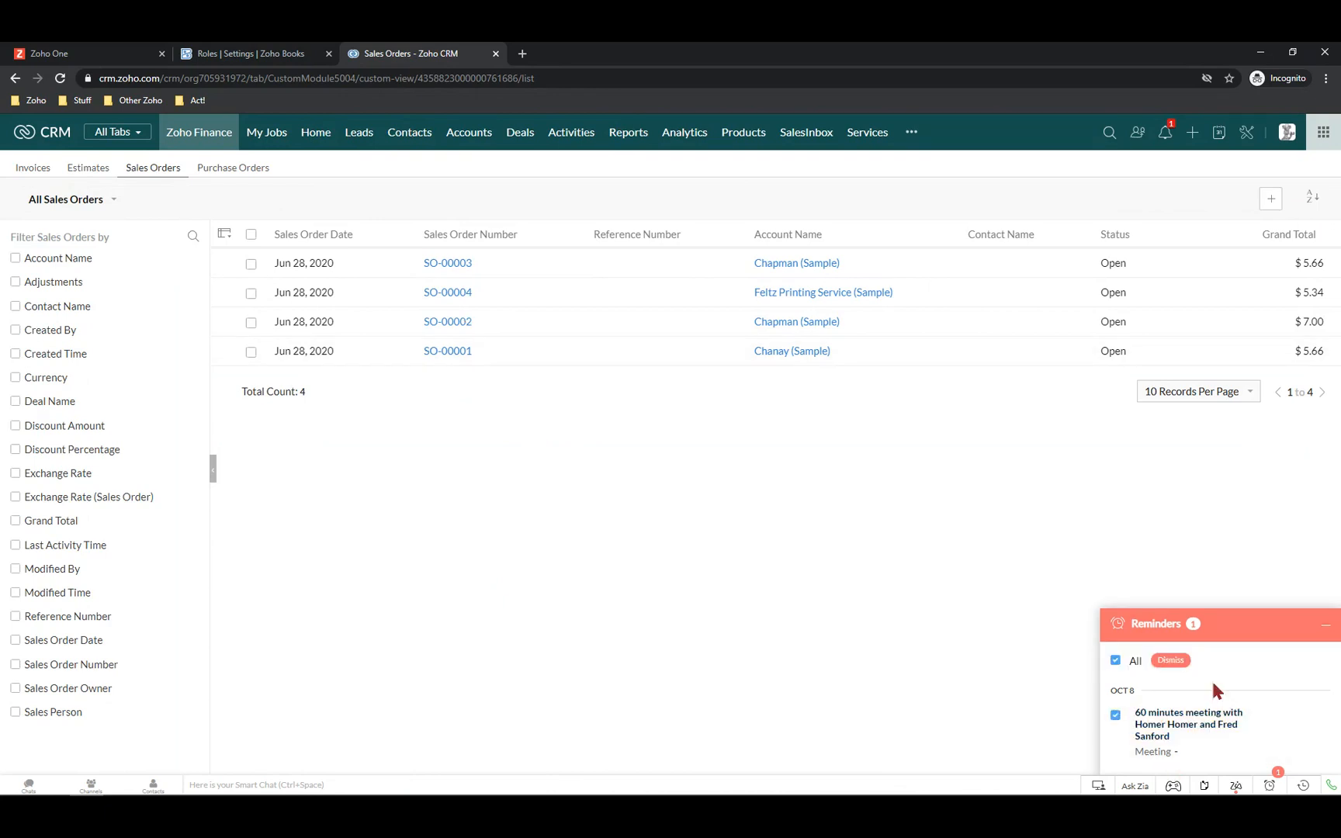
{"action": "left_click", "coordinate": [1178, 664]}
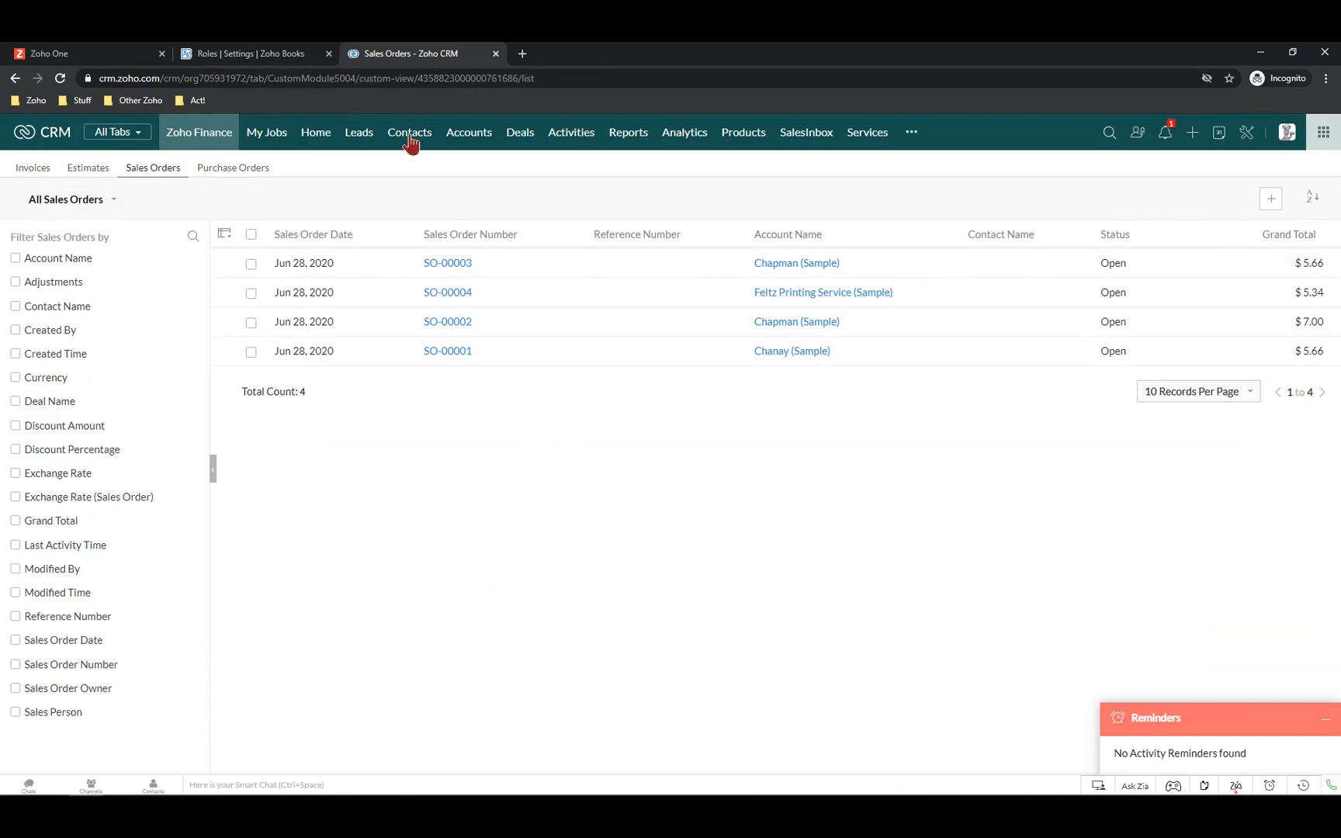
Reopen the sample contact from Recent Items and check its Zoho Finance section for EST-000014
{"action": "left_click", "coordinate": [1306, 787]}
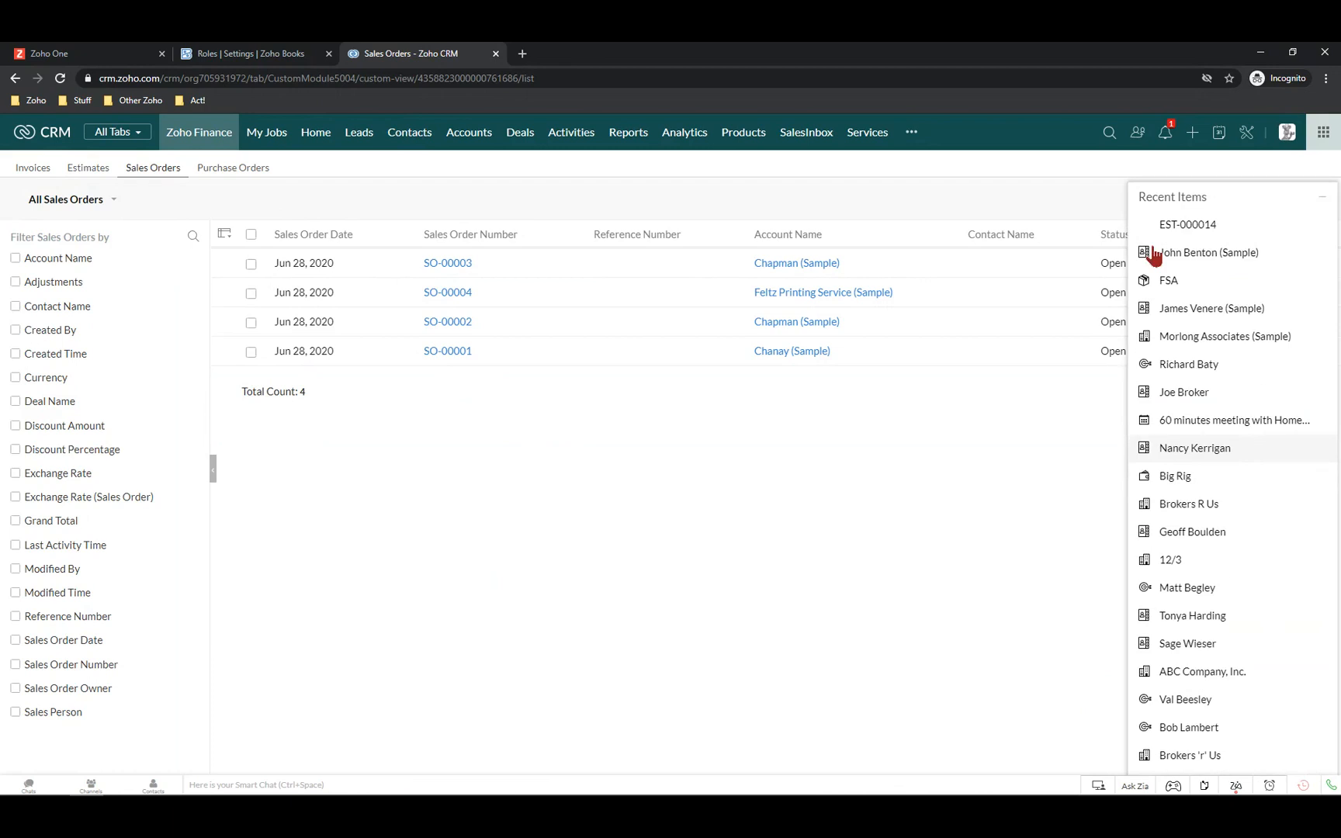
{"action": "left_click", "coordinate": [1191, 255]}
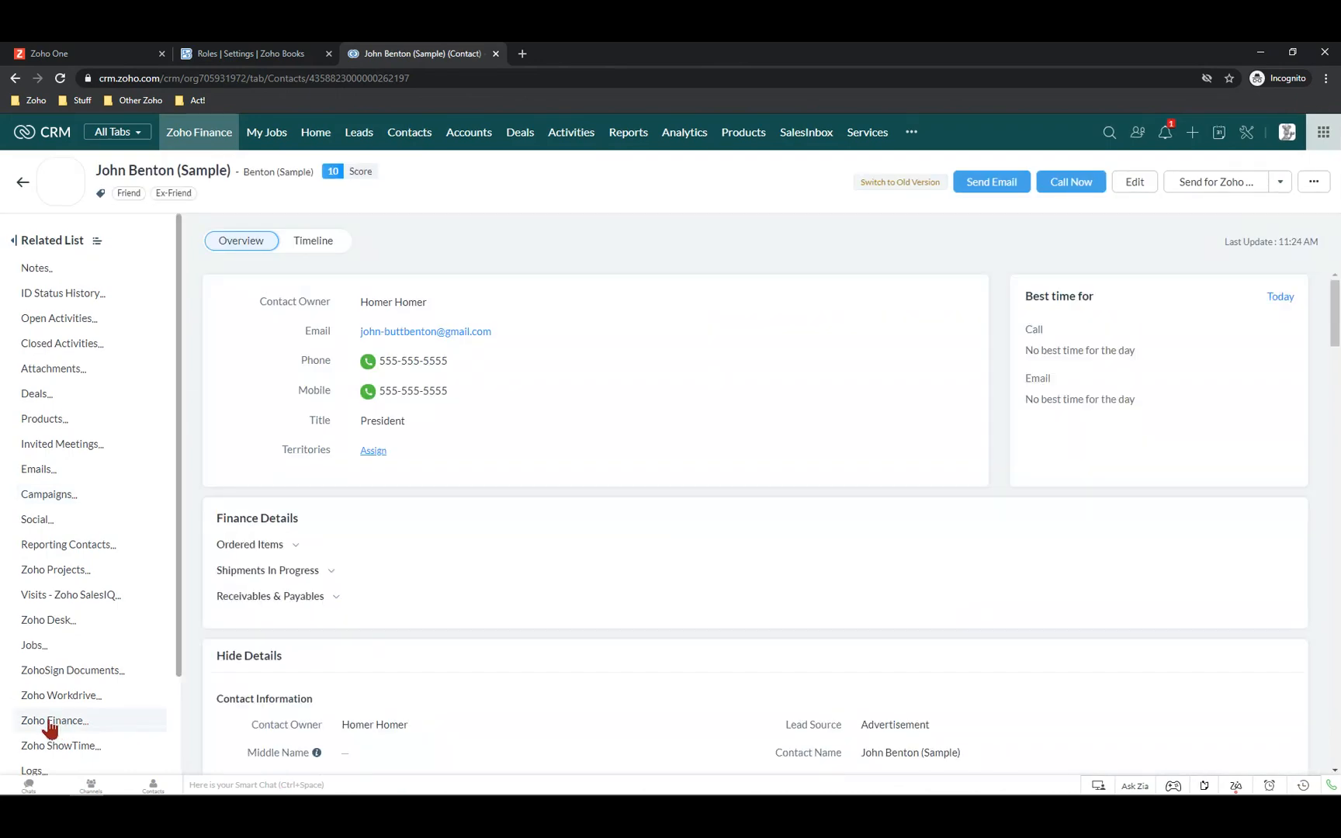
{"action": "left_click", "coordinate": [49, 722]}
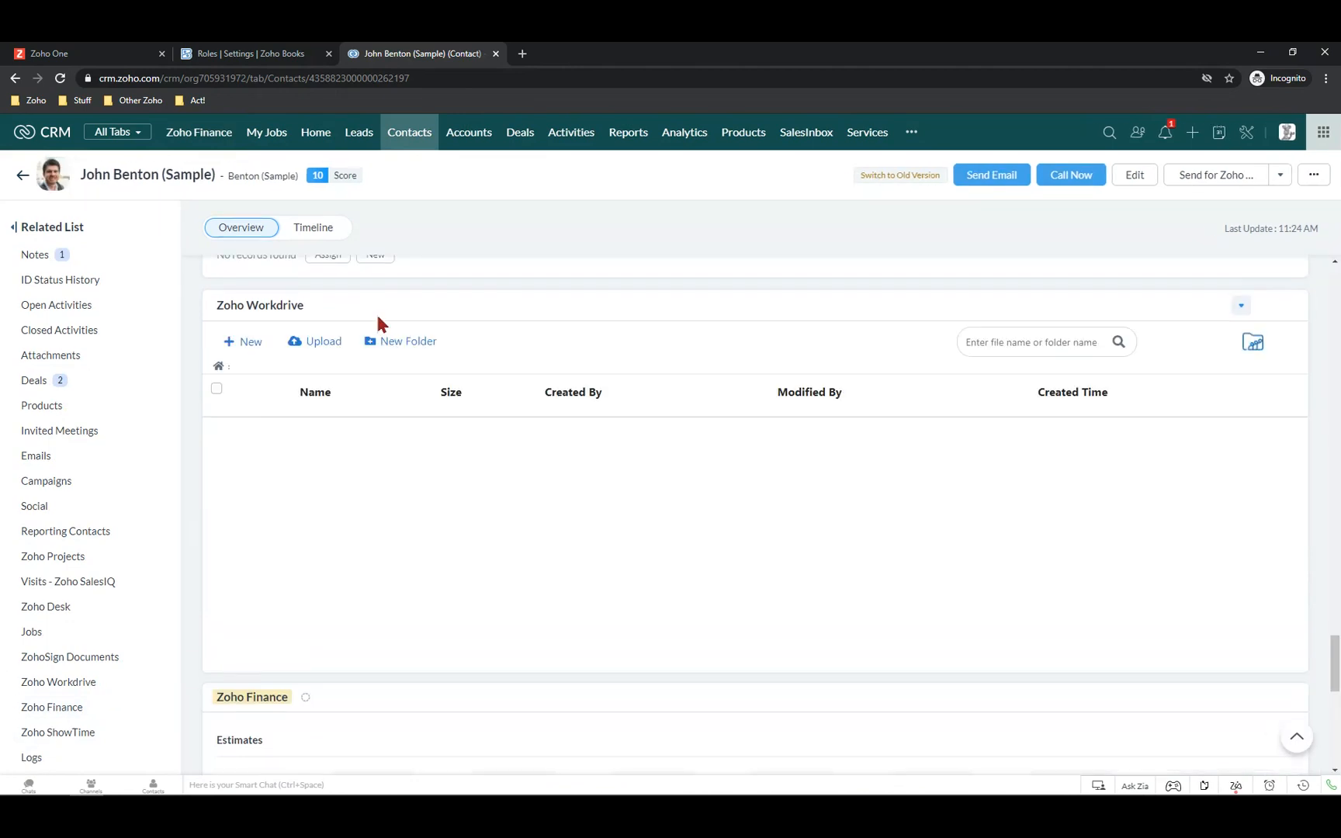
{"action": "scroll", "coordinate": [353, 400], "scroll_direction": "down", "scroll_amount": 3}
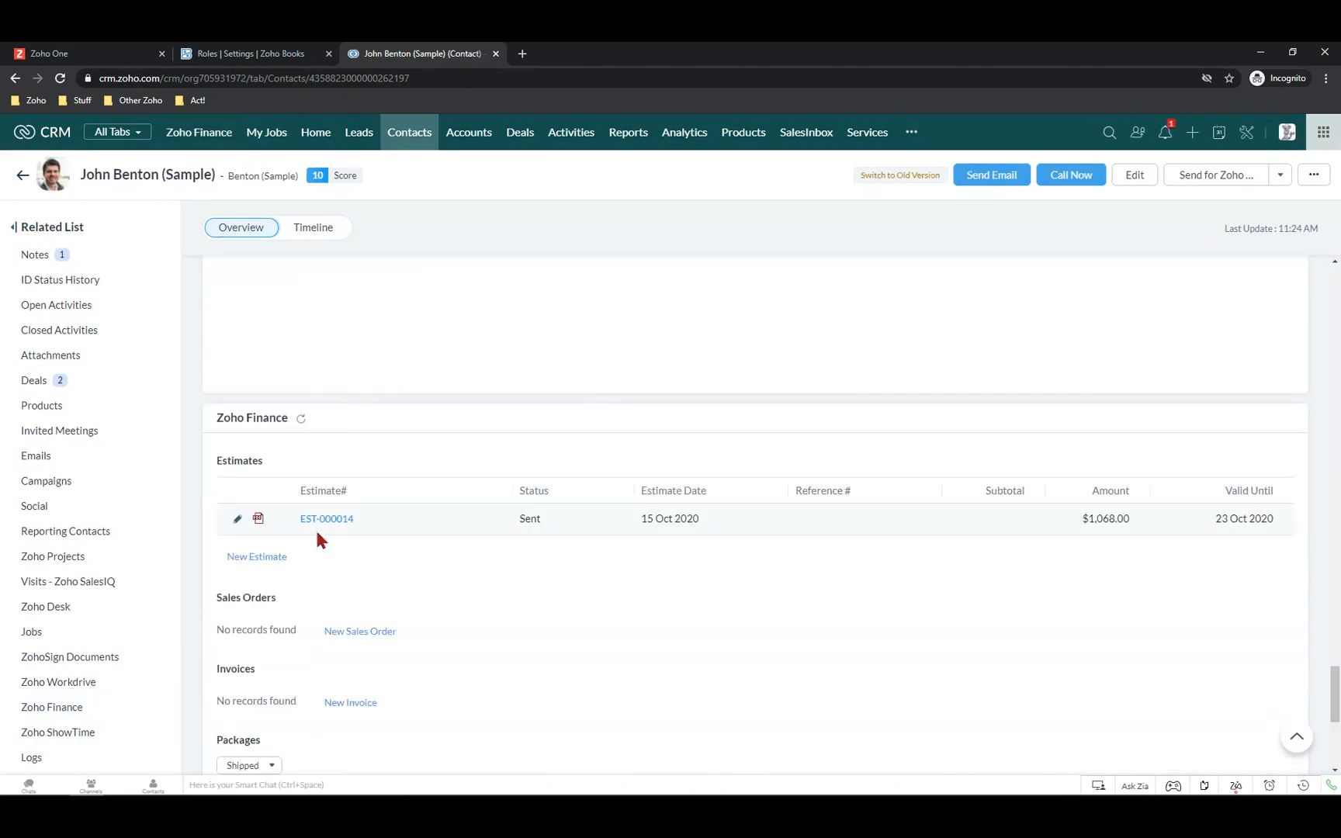
{"action": "left_click", "coordinate": [221, 54]}
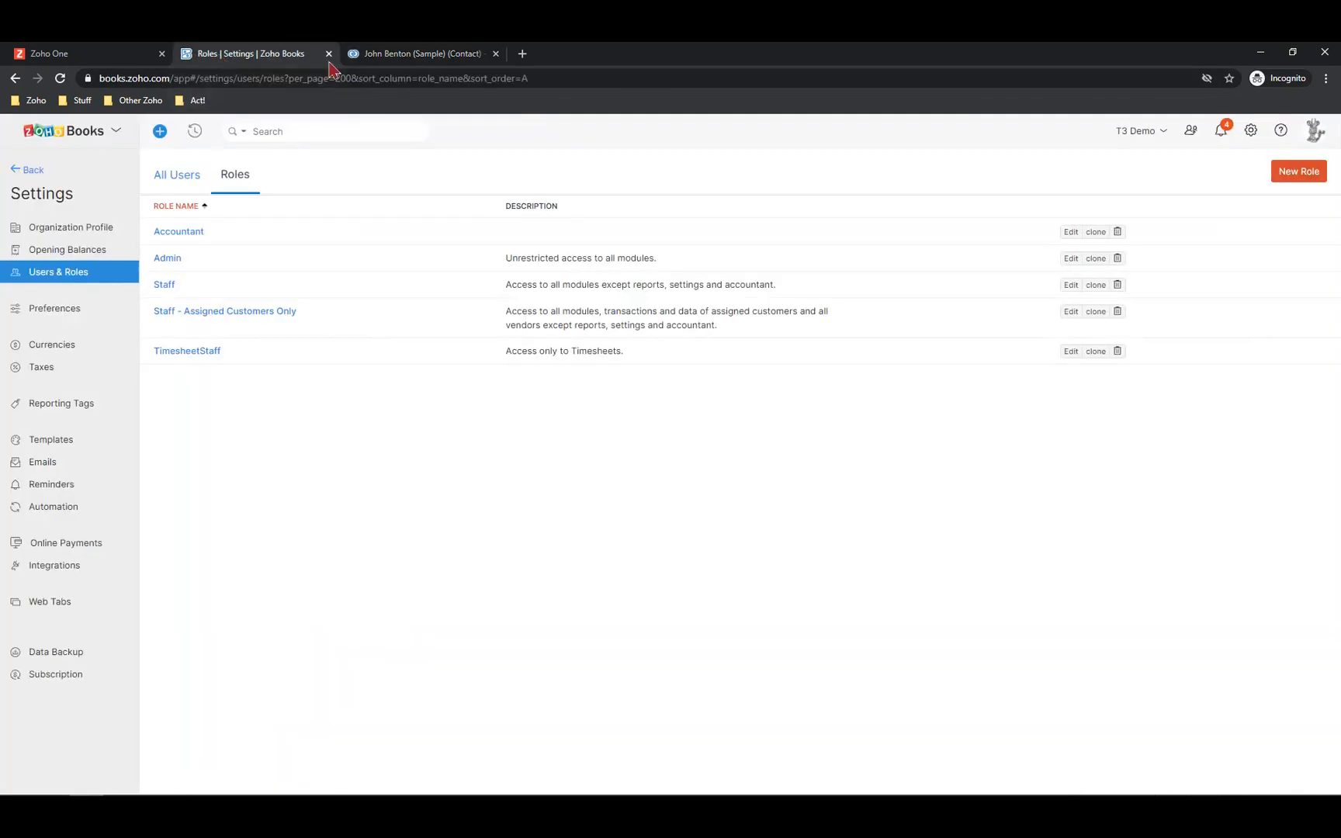
Go from Zoho Books back to the sample contact's CRM record
{"action": "left_click", "coordinate": [406, 53]}
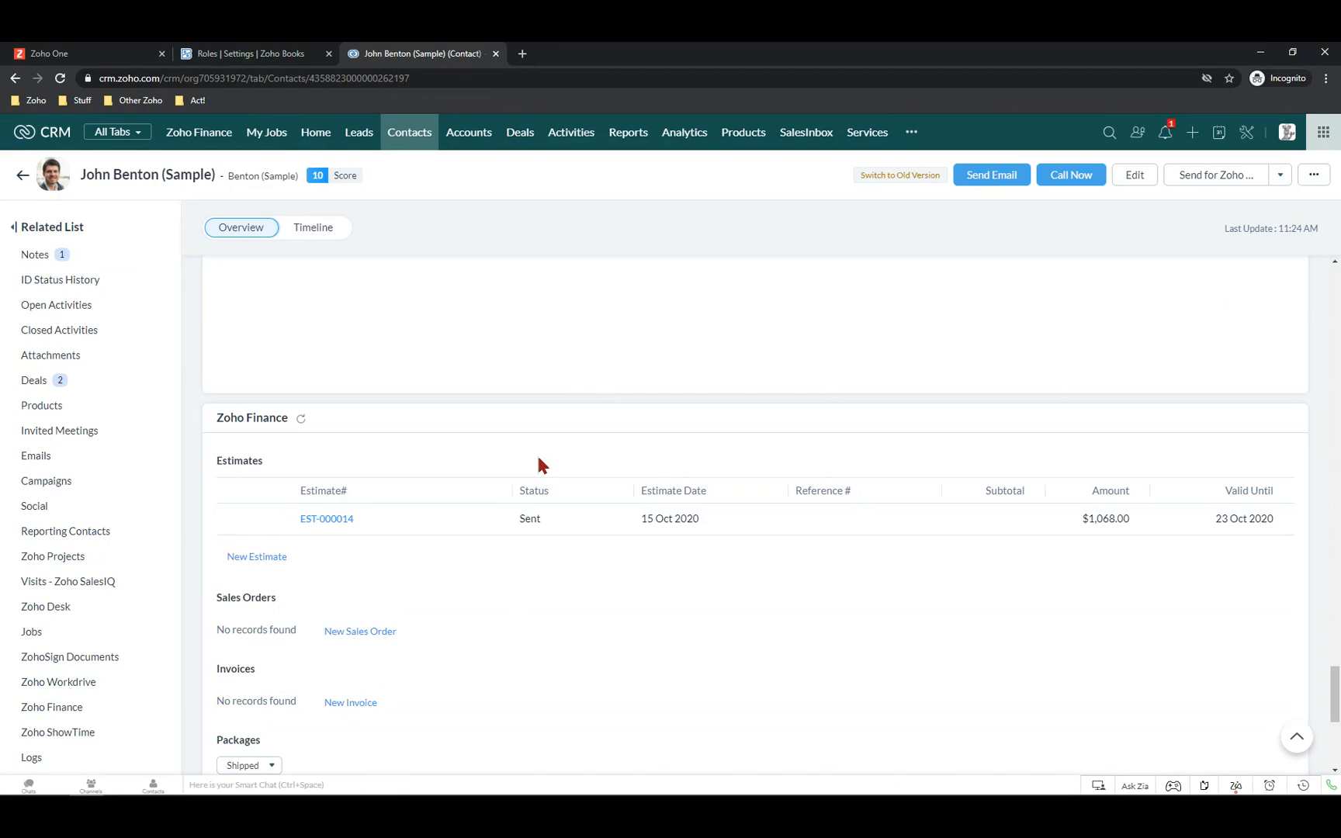
Reopen the sample contact via Recent Items and list its deals EST-000014 and EST-000013
{"action": "left_click", "coordinate": [1246, 133]}
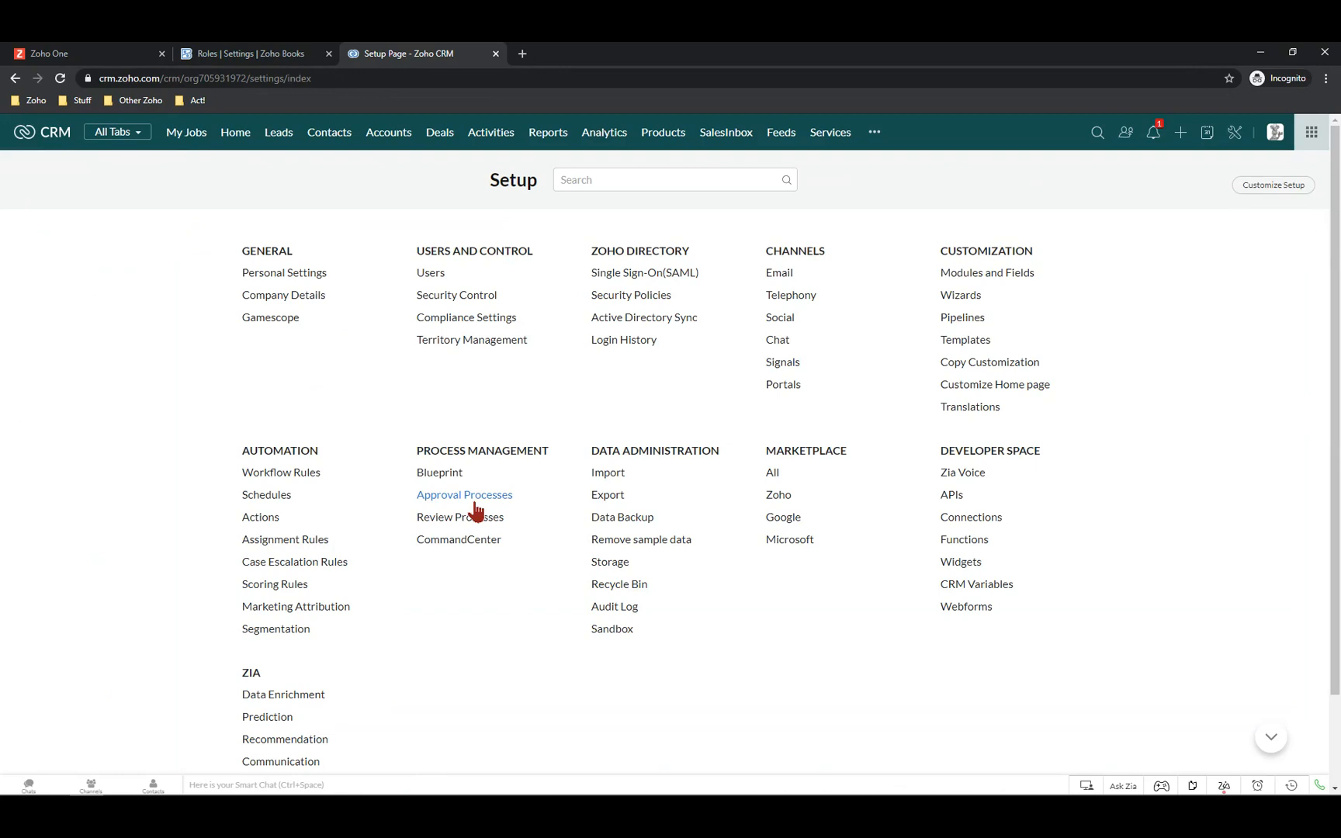
{"action": "left_click", "coordinate": [468, 500]}
{"action": "left_click", "coordinate": [240, 64]}
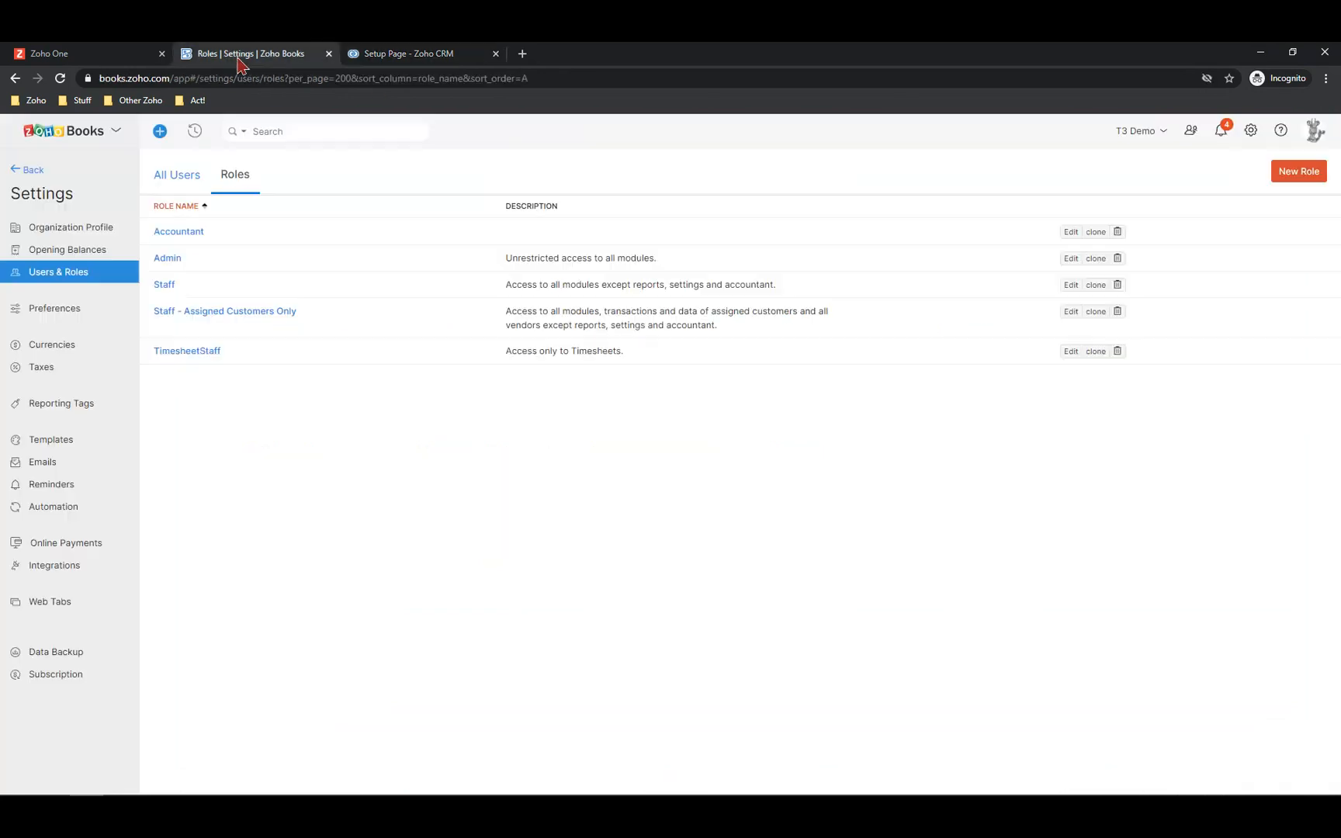
{"action": "left_click", "coordinate": [392, 56]}
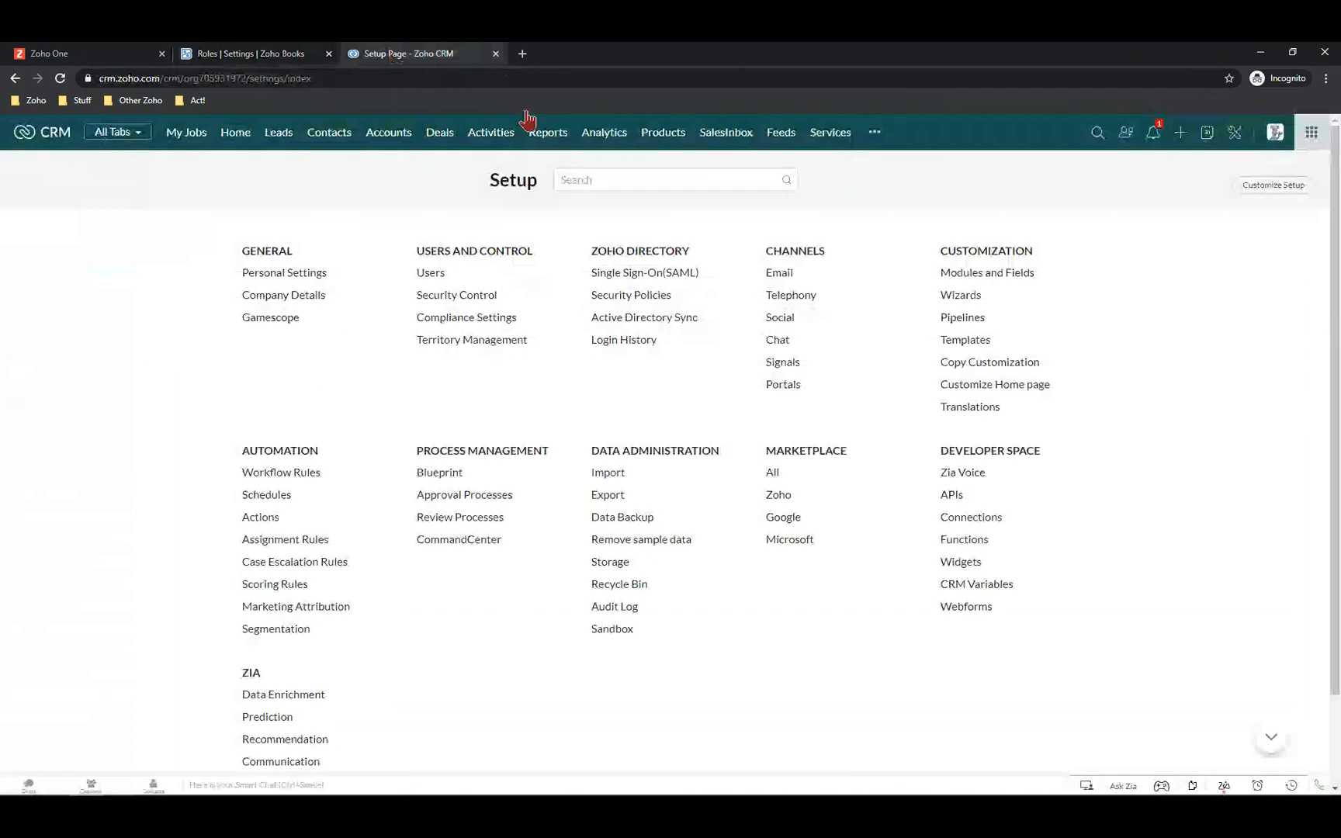
{"action": "left_click", "coordinate": [1288, 786]}
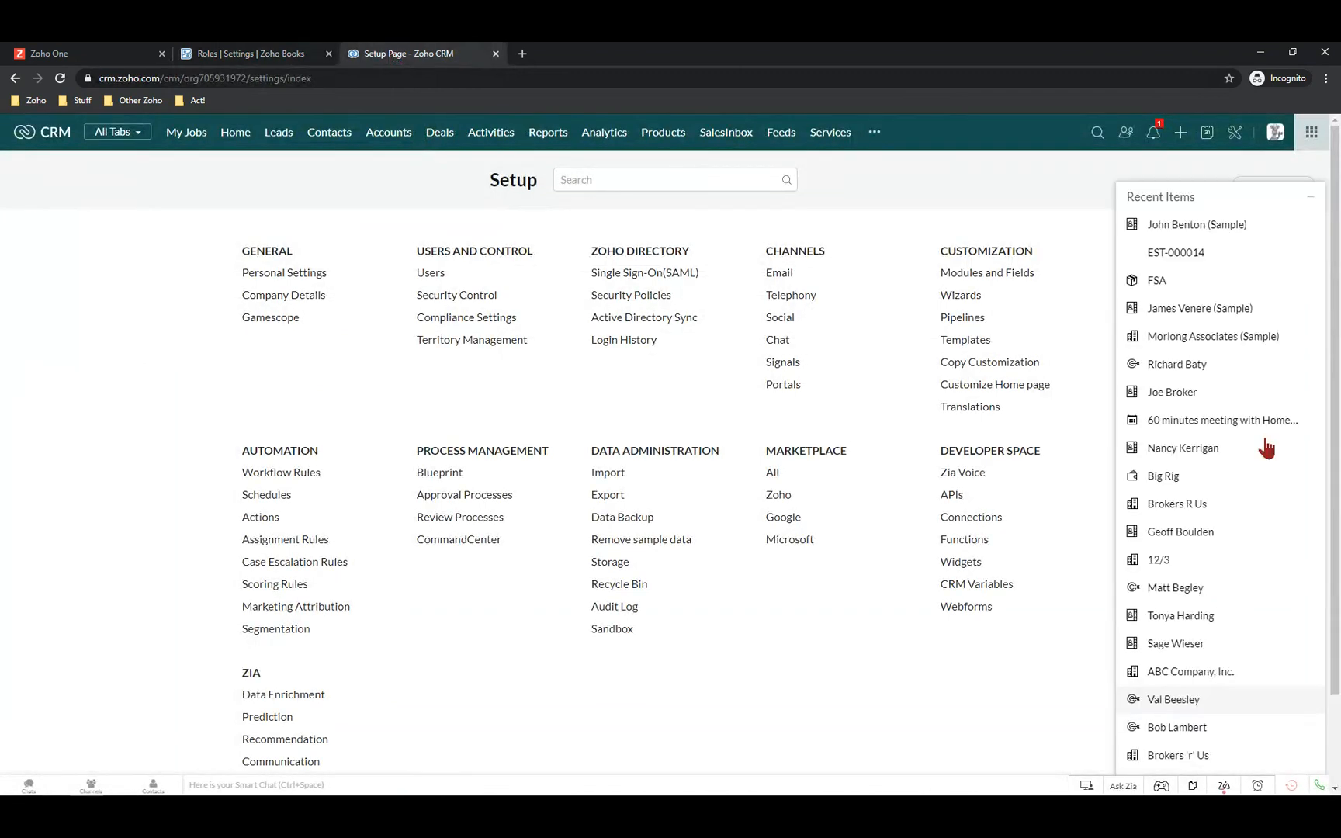
{"action": "left_click", "coordinate": [1177, 231]}
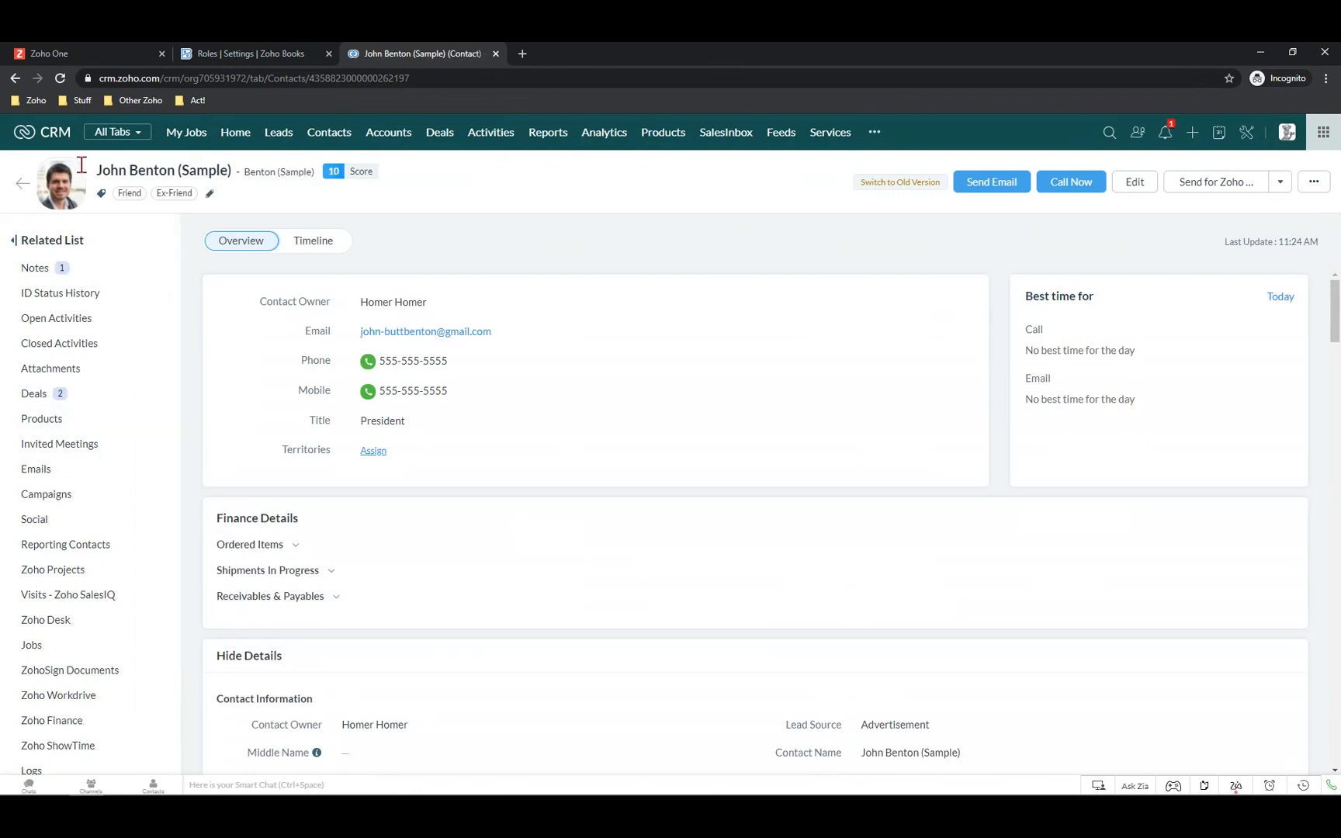
{"action": "left_click", "coordinate": [36, 394]}
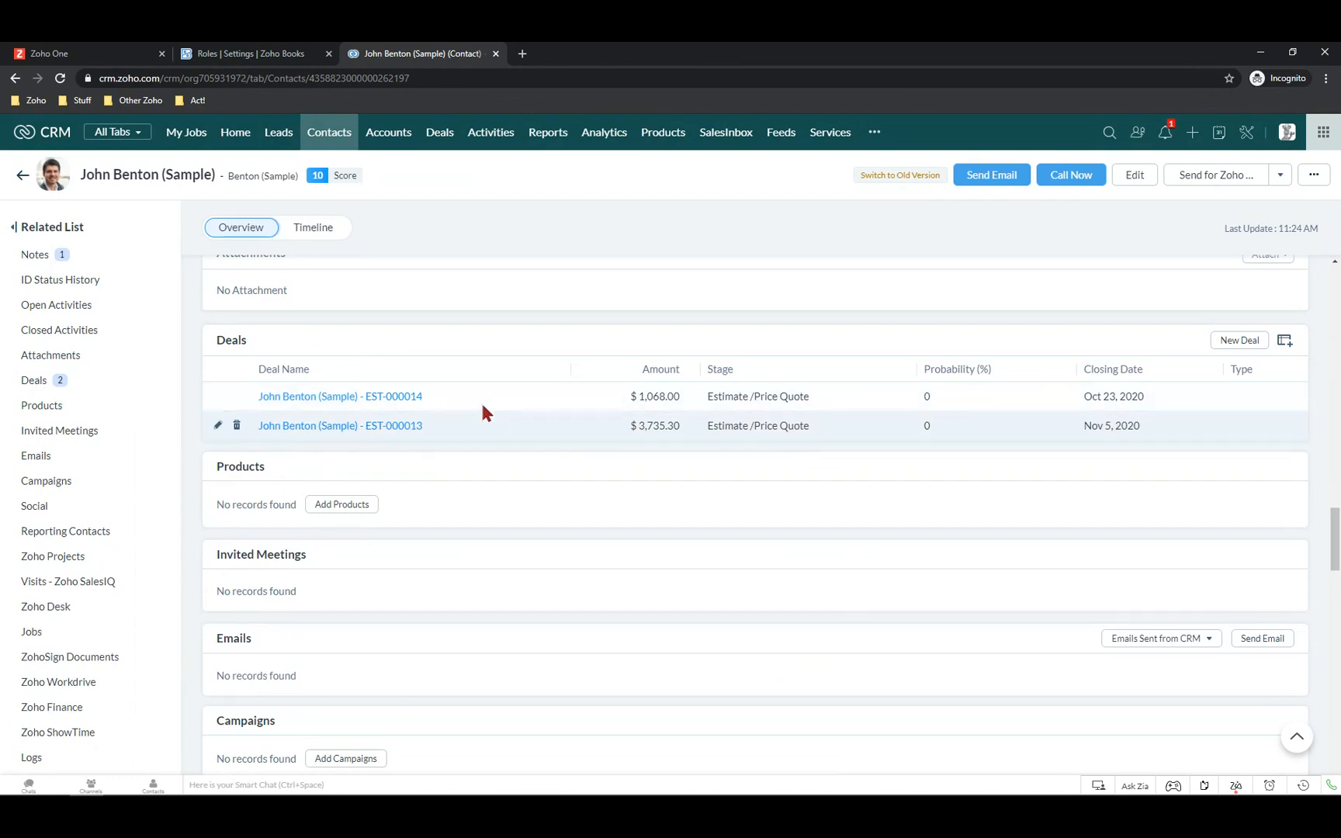
Open the Create Deal in CRM workflow rule in Zoho Books' automation settings
{"action": "left_click", "coordinate": [233, 58]}
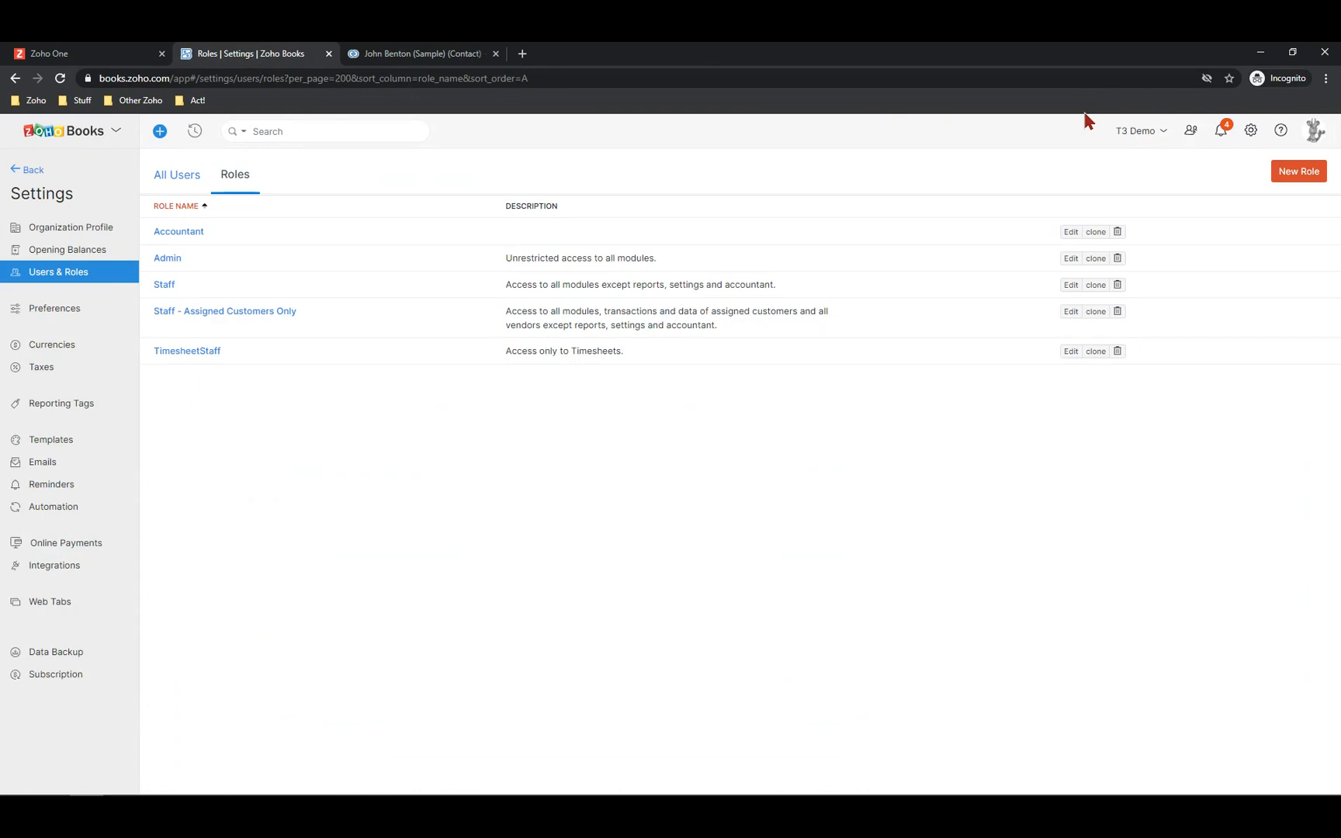
{"action": "left_click", "coordinate": [1252, 131]}
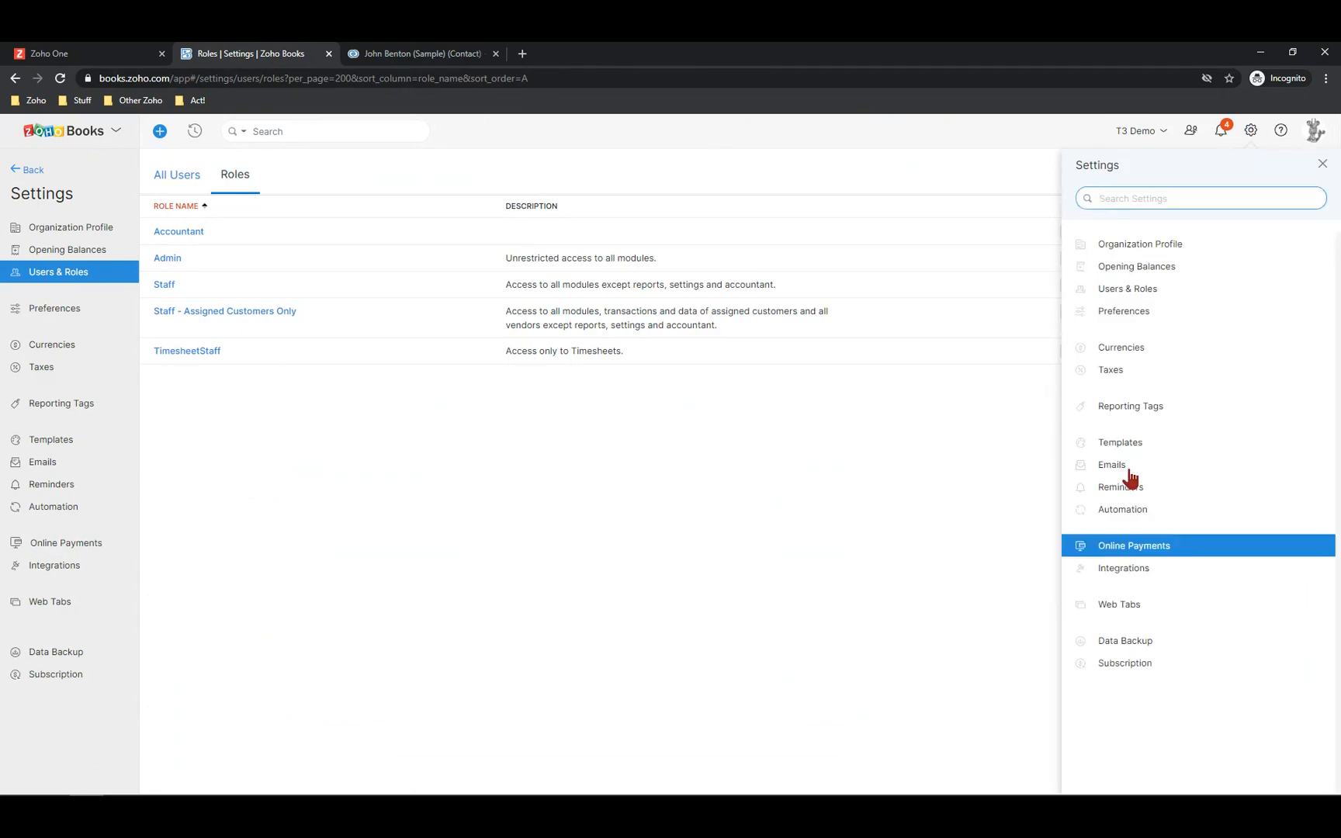
{"action": "left_click", "coordinate": [1137, 512]}
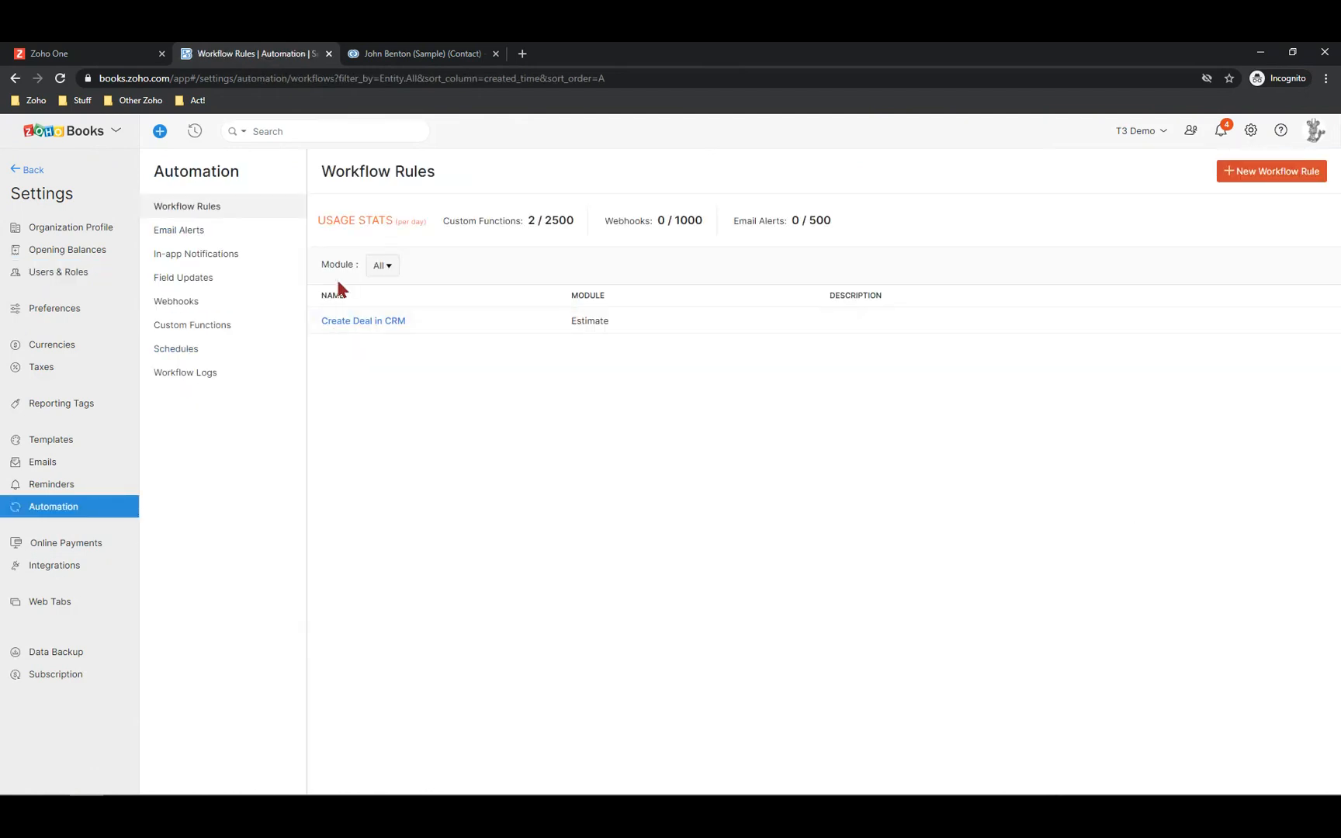
{"action": "left_click", "coordinate": [373, 324]}
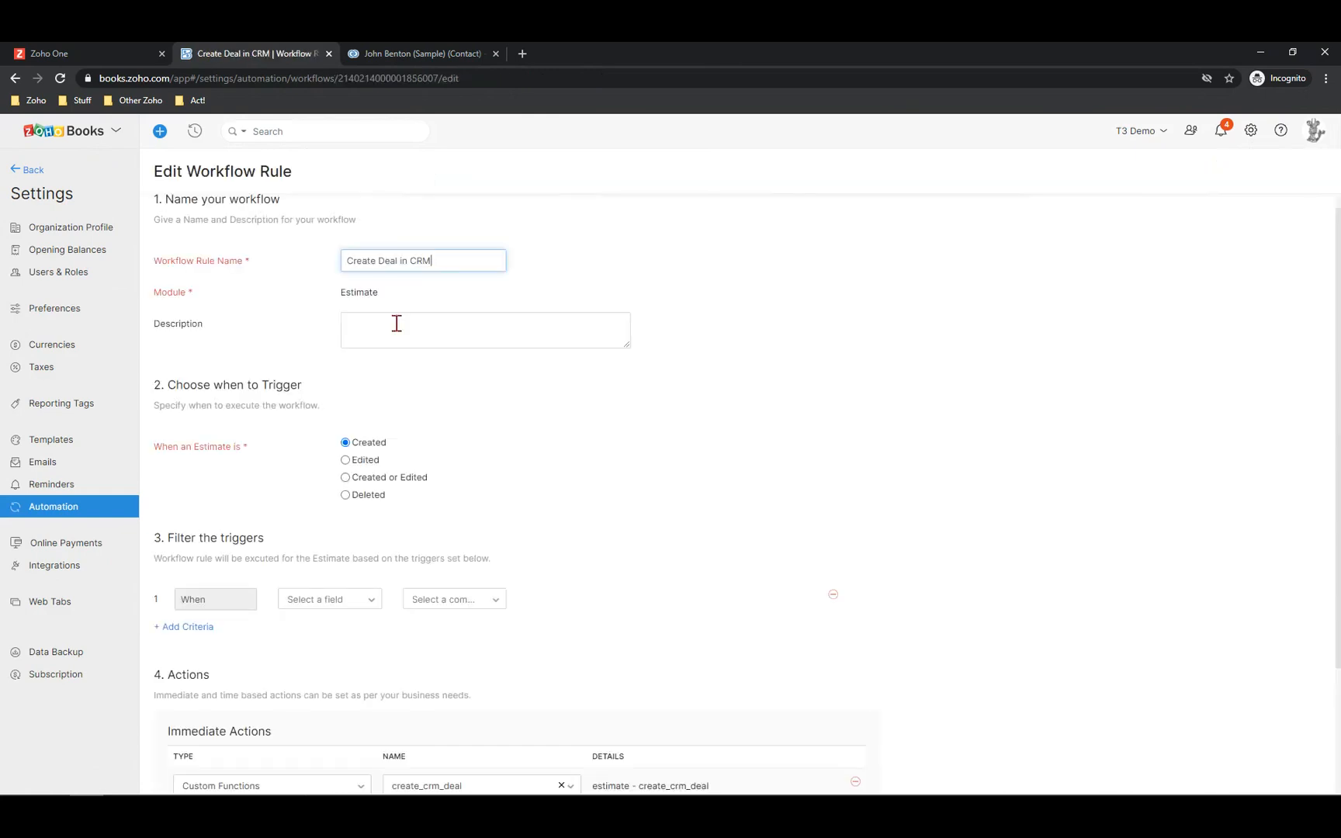
{"action": "scroll", "coordinate": [404, 337], "scroll_direction": "down", "scroll_amount": 1}
{"action": "scroll", "coordinate": [349, 341], "scroll_direction": "up", "scroll_amount": 2}
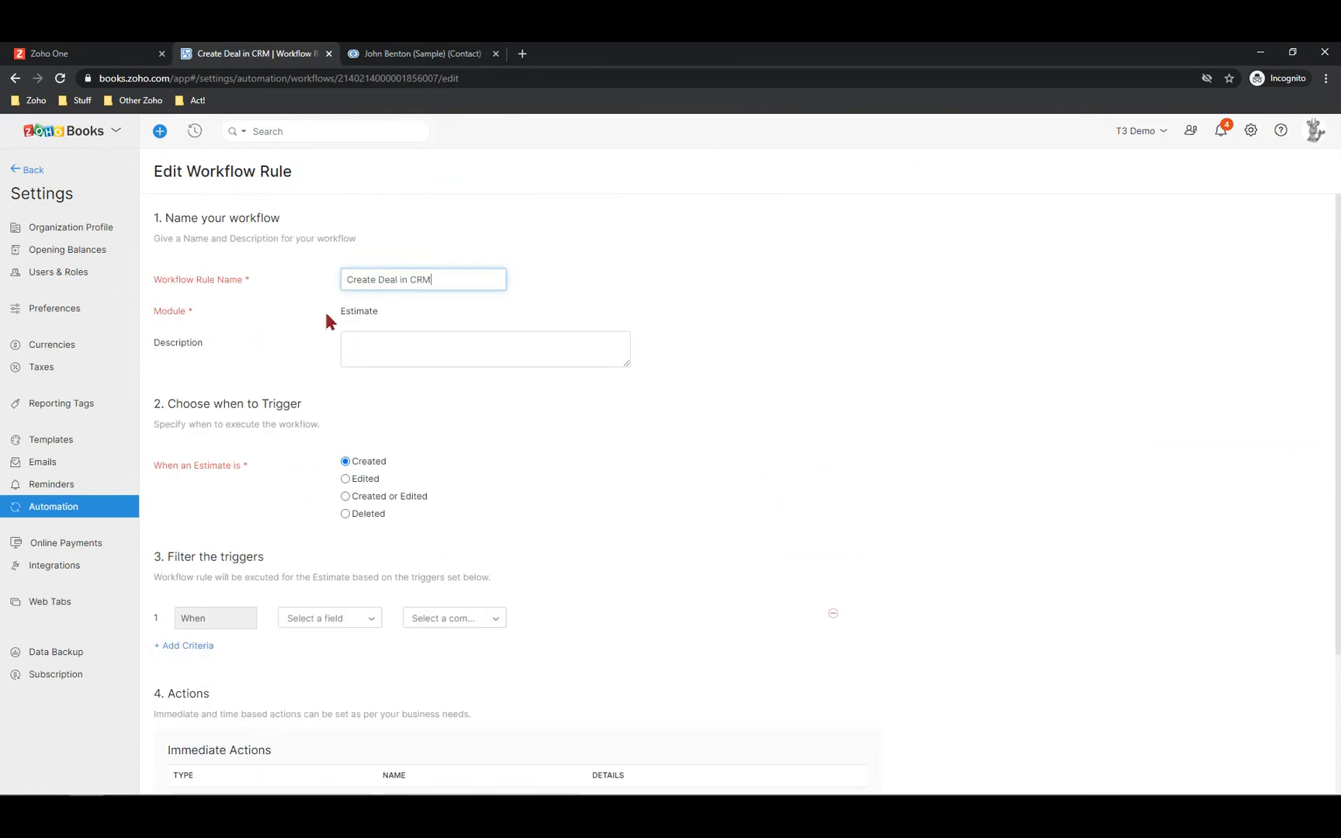
{"action": "scroll", "coordinate": [365, 365], "scroll_direction": "down", "scroll_amount": 2}
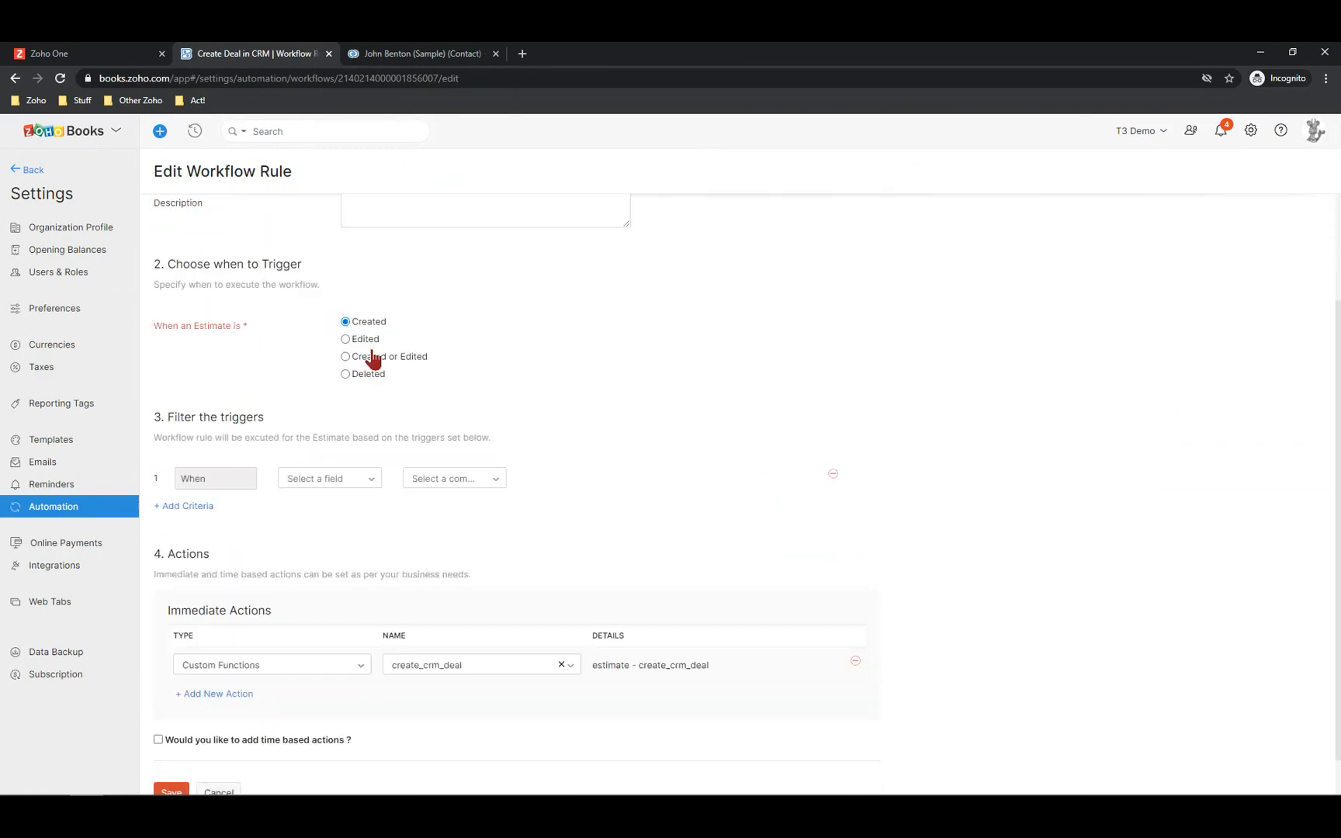
{"action": "scroll", "coordinate": [370, 365], "scroll_direction": "down", "scroll_amount": 1}
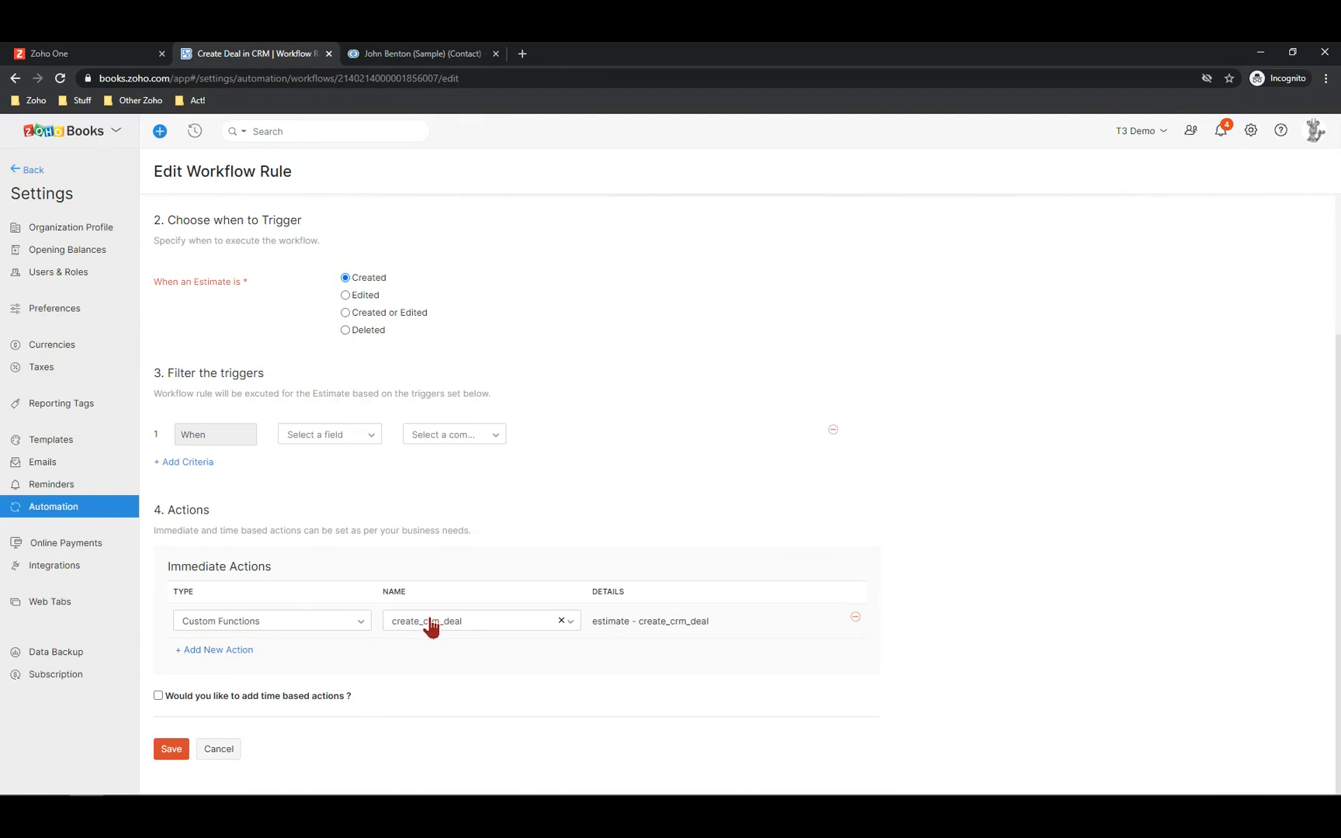
Add and remove an empty action, then cancel without saving the rule
{"action": "left_click", "coordinate": [204, 652]}
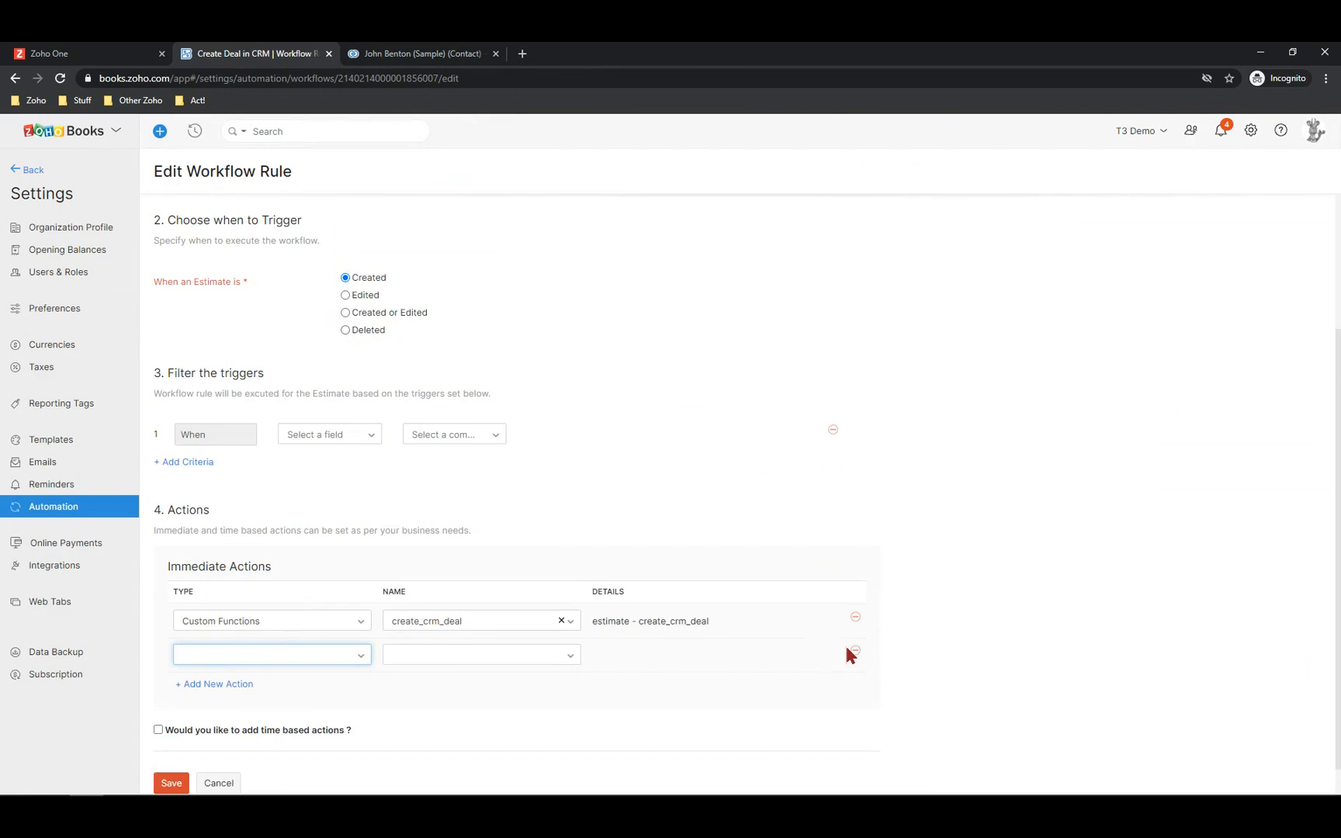
{"action": "left_click", "coordinate": [852, 651]}
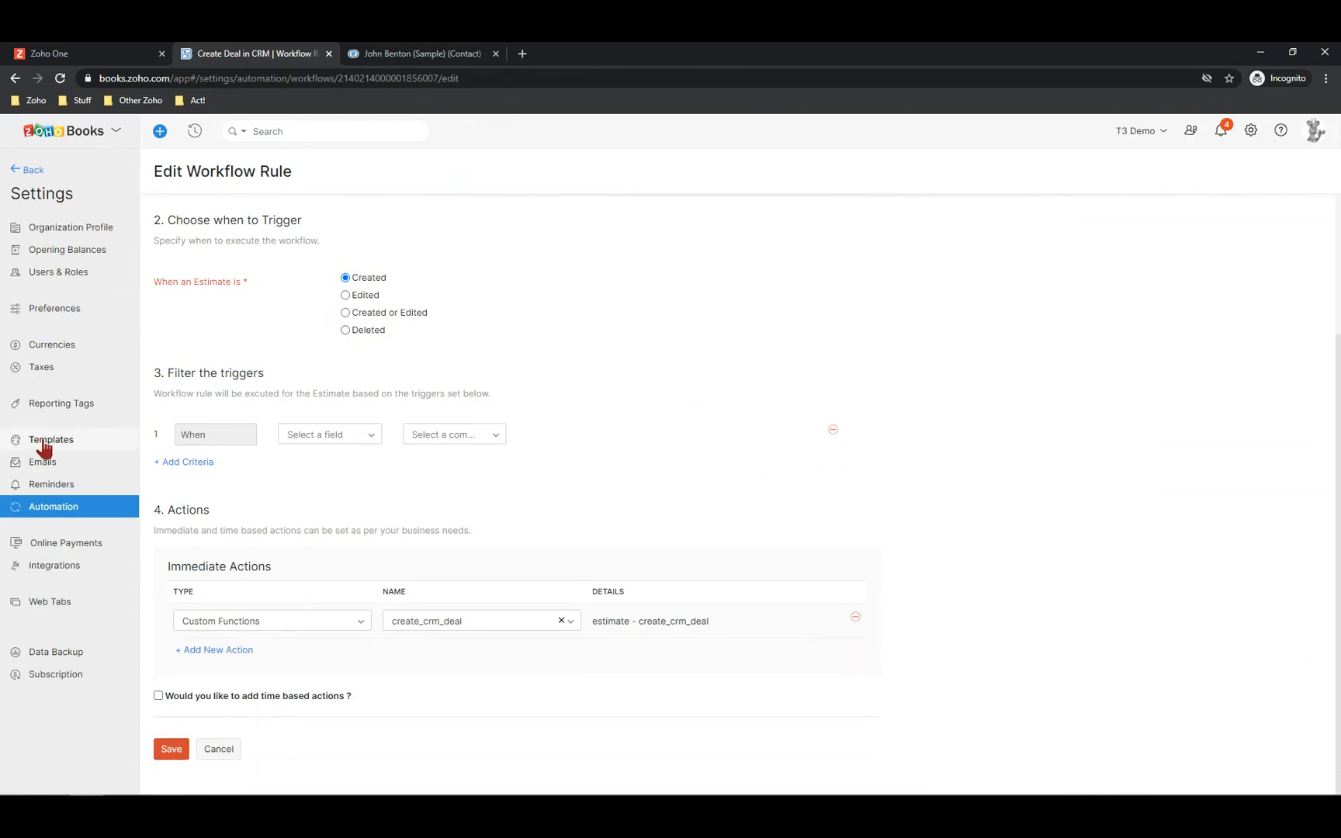
{"action": "left_click", "coordinate": [234, 749]}
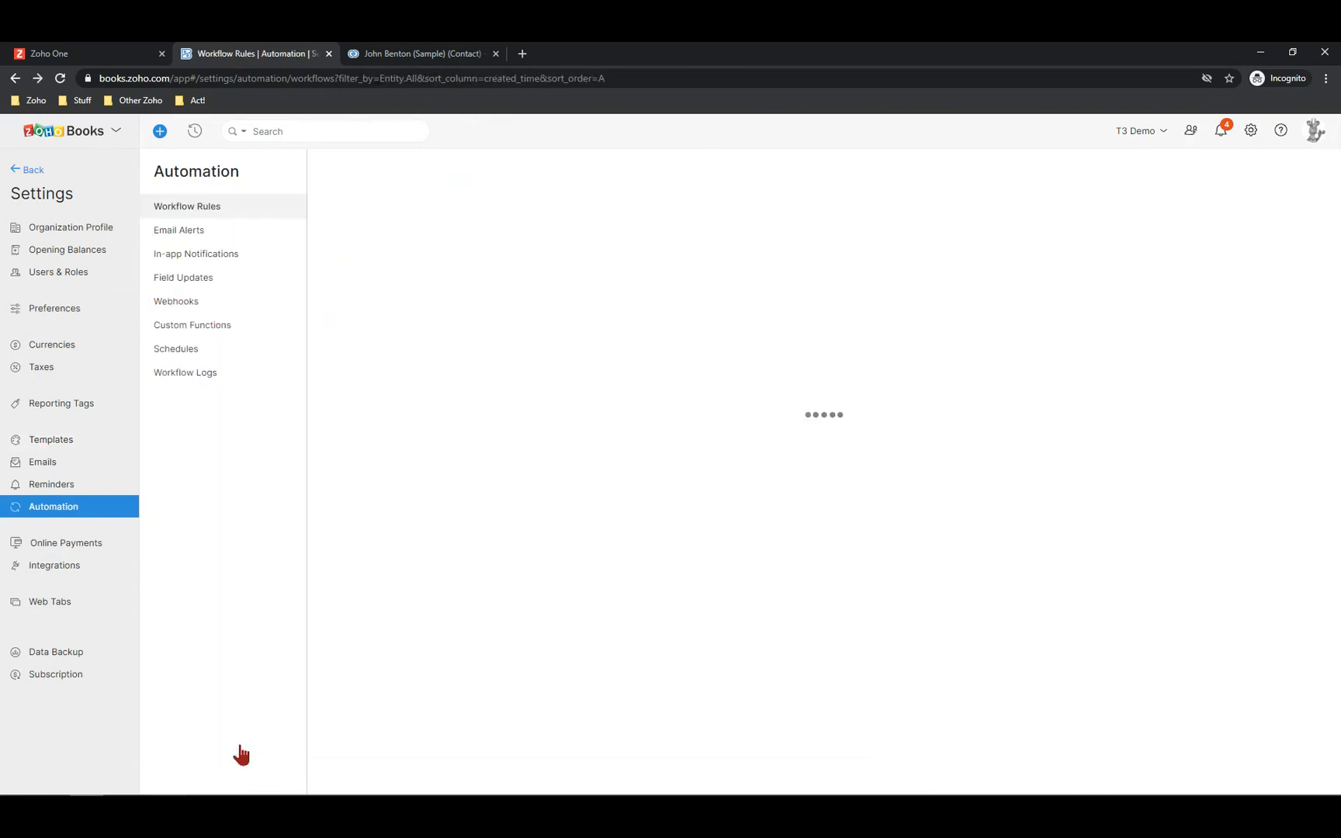
Read through the create_crm_deal custom function's Deluge code, then return to the CRM contact
{"action": "left_click", "coordinate": [176, 329]}
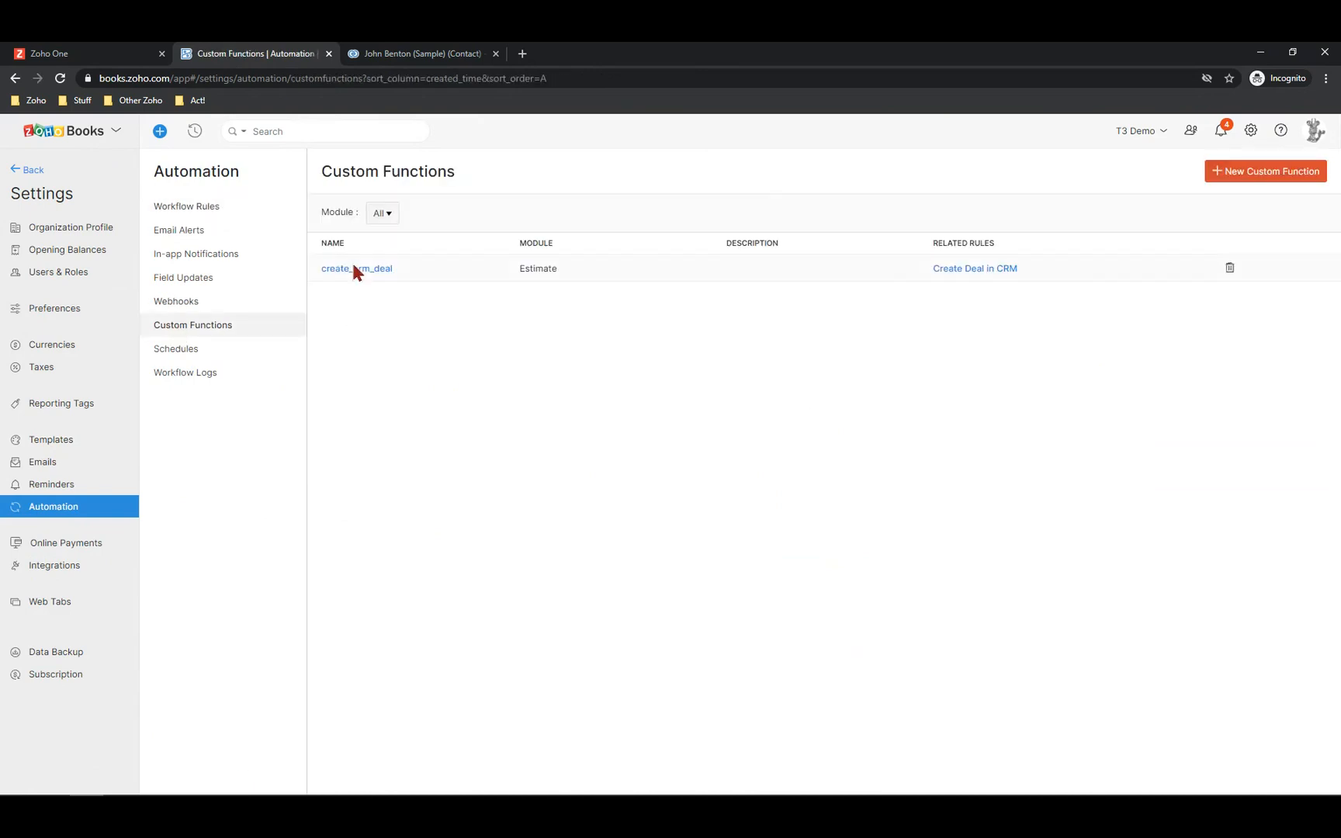
{"action": "left_click", "coordinate": [358, 269]}
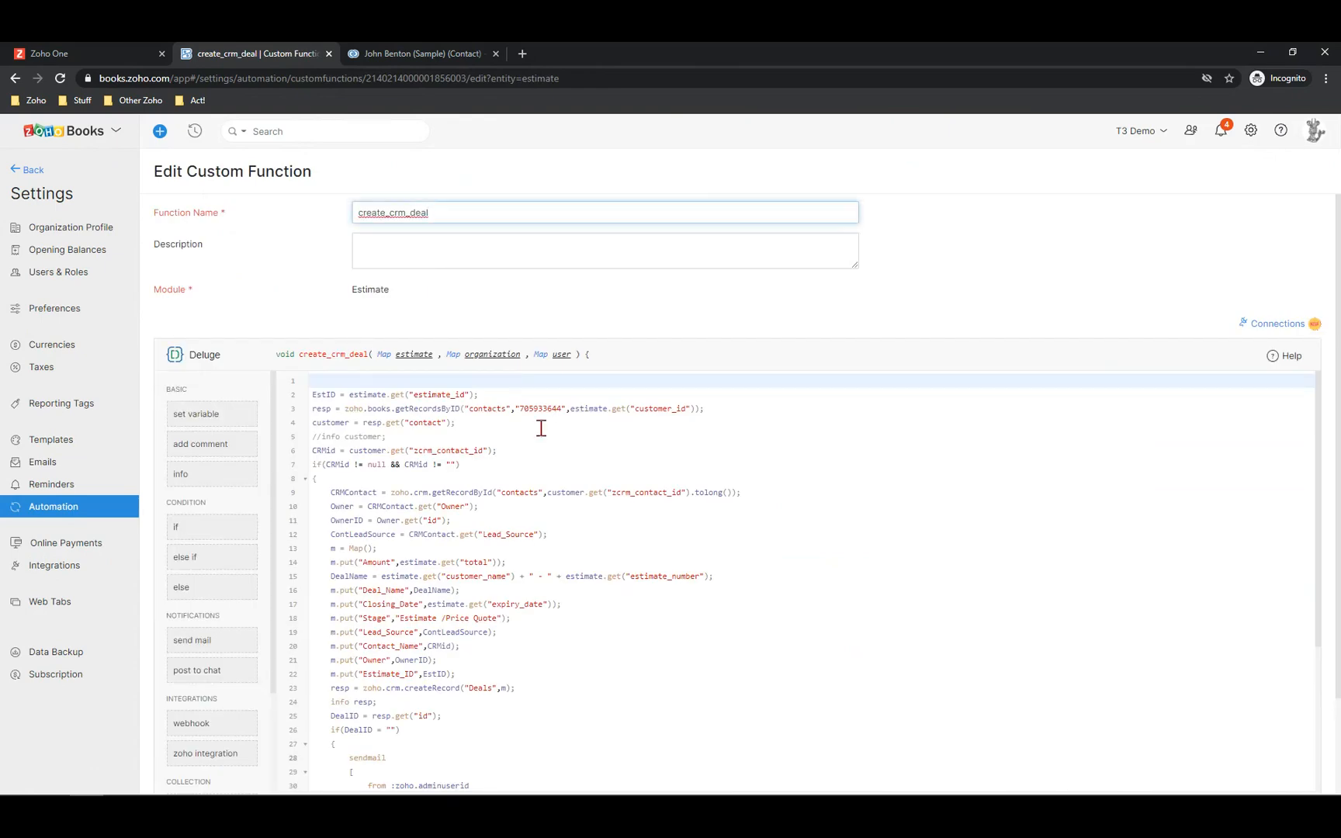
{"action": "scroll", "coordinate": [545, 432], "scroll_direction": "down", "scroll_amount": 3}
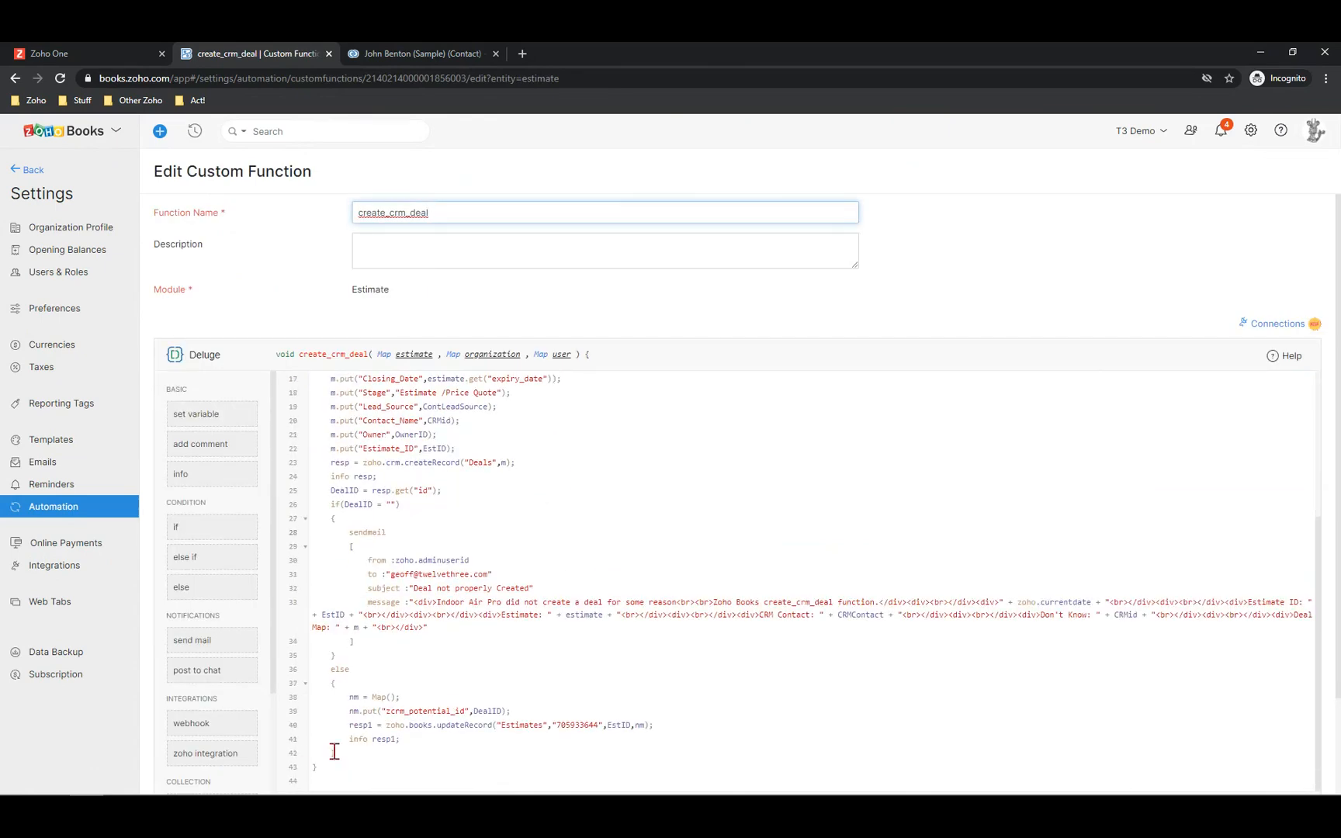
{"action": "scroll", "coordinate": [429, 432], "scroll_direction": "up", "scroll_amount": 3}
{"action": "scroll", "coordinate": [429, 431], "scroll_direction": "down", "scroll_amount": 2}
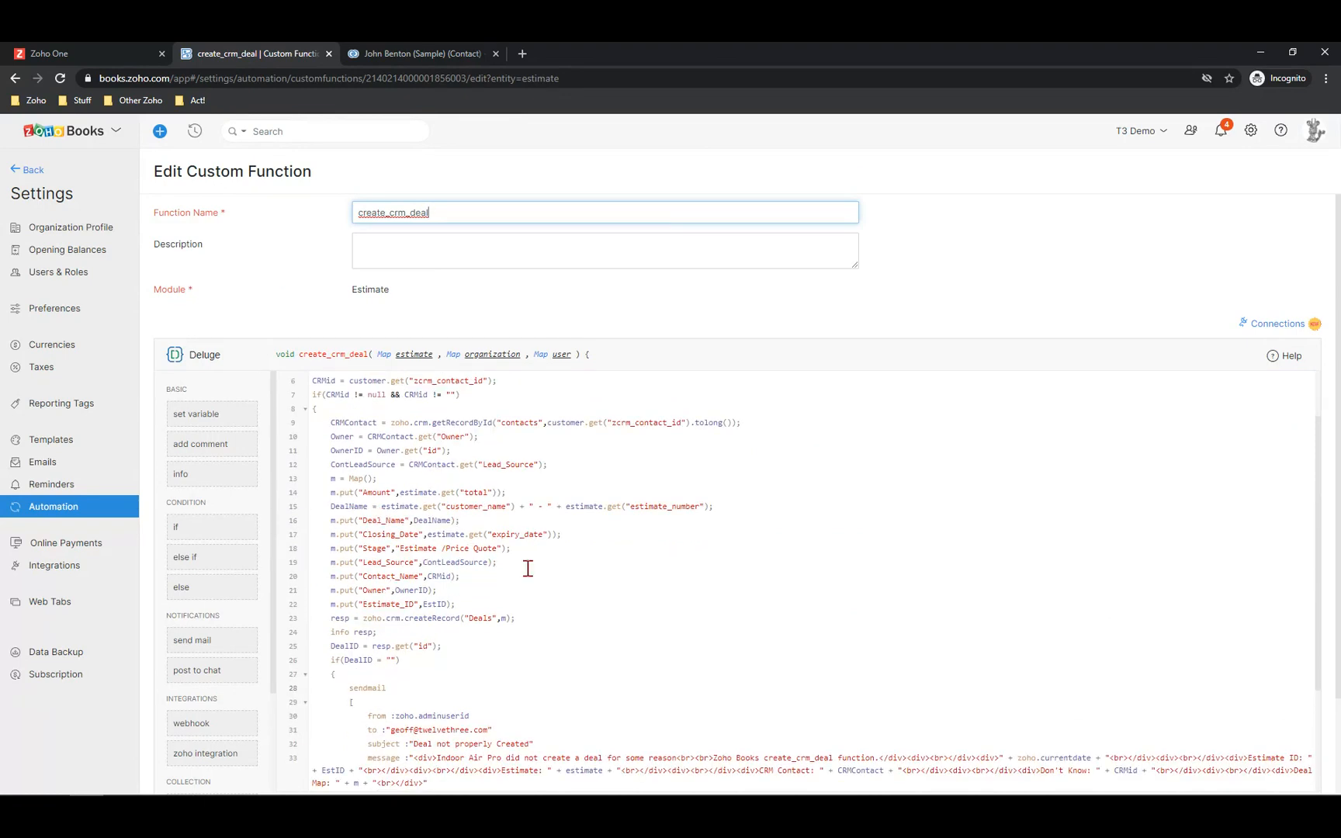
{"action": "scroll", "coordinate": [565, 563], "scroll_direction": "down", "scroll_amount": 3}
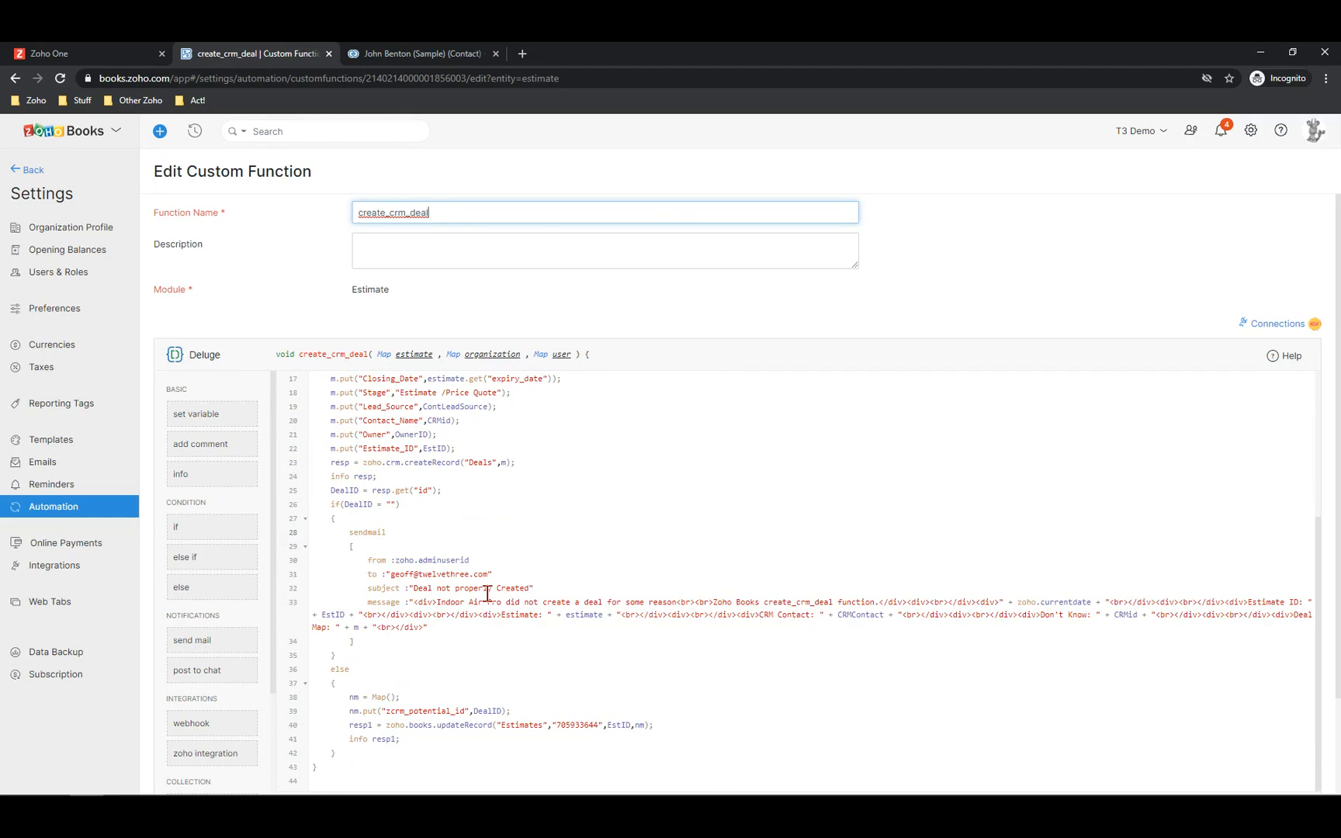
{"action": "scroll", "coordinate": [497, 598], "scroll_direction": "down", "scroll_amount": 2}
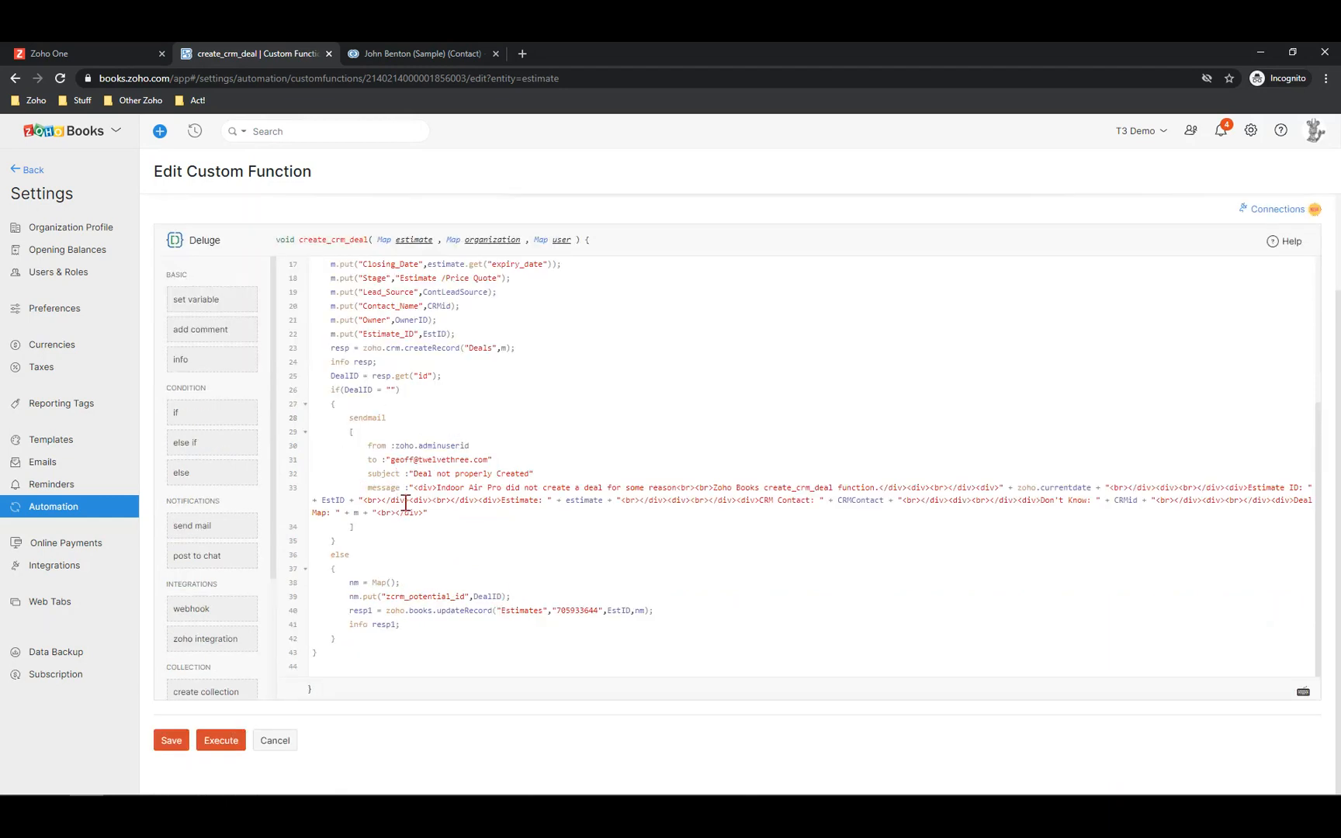
{"action": "scroll", "coordinate": [406, 503], "scroll_direction": "up", "scroll_amount": 5}
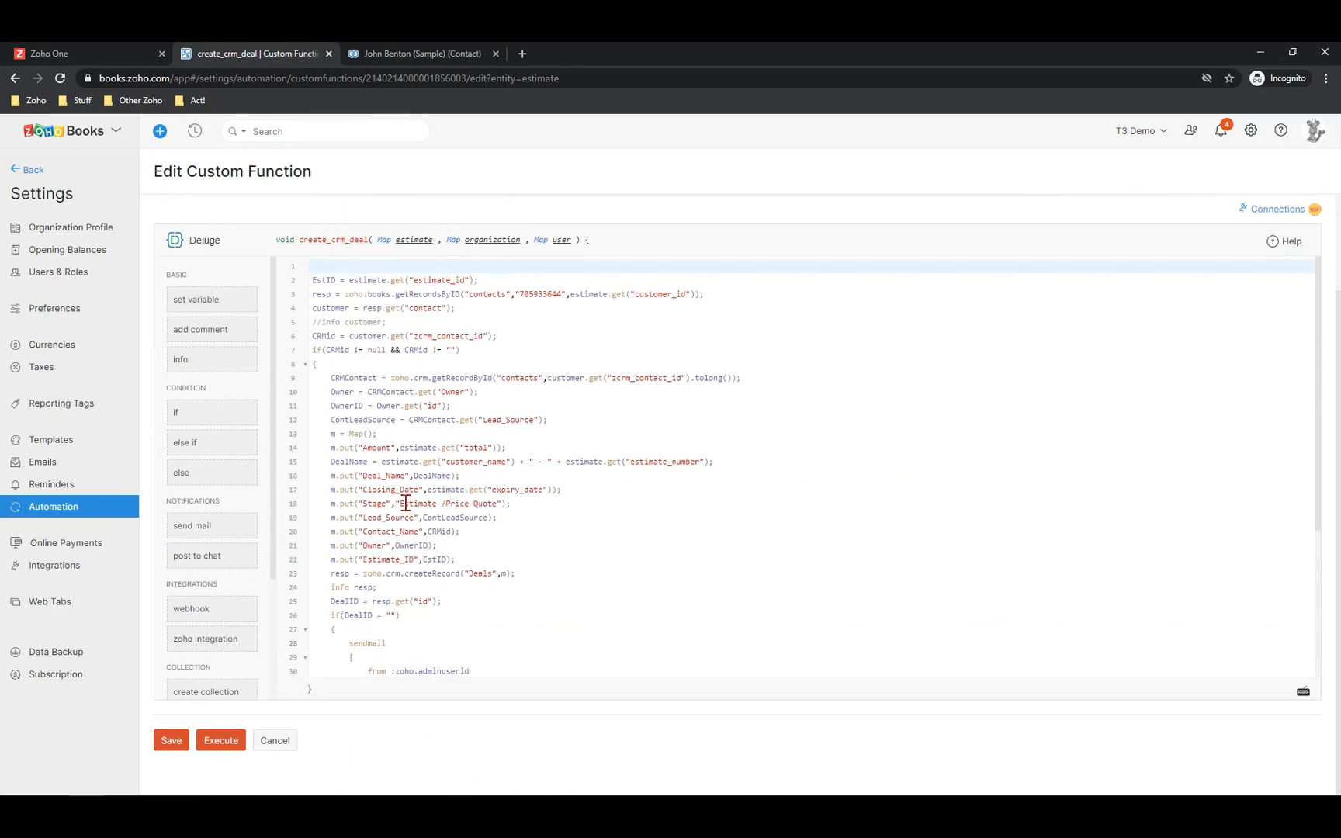
{"action": "scroll", "coordinate": [405, 503], "scroll_direction": "up", "scroll_amount": 2}
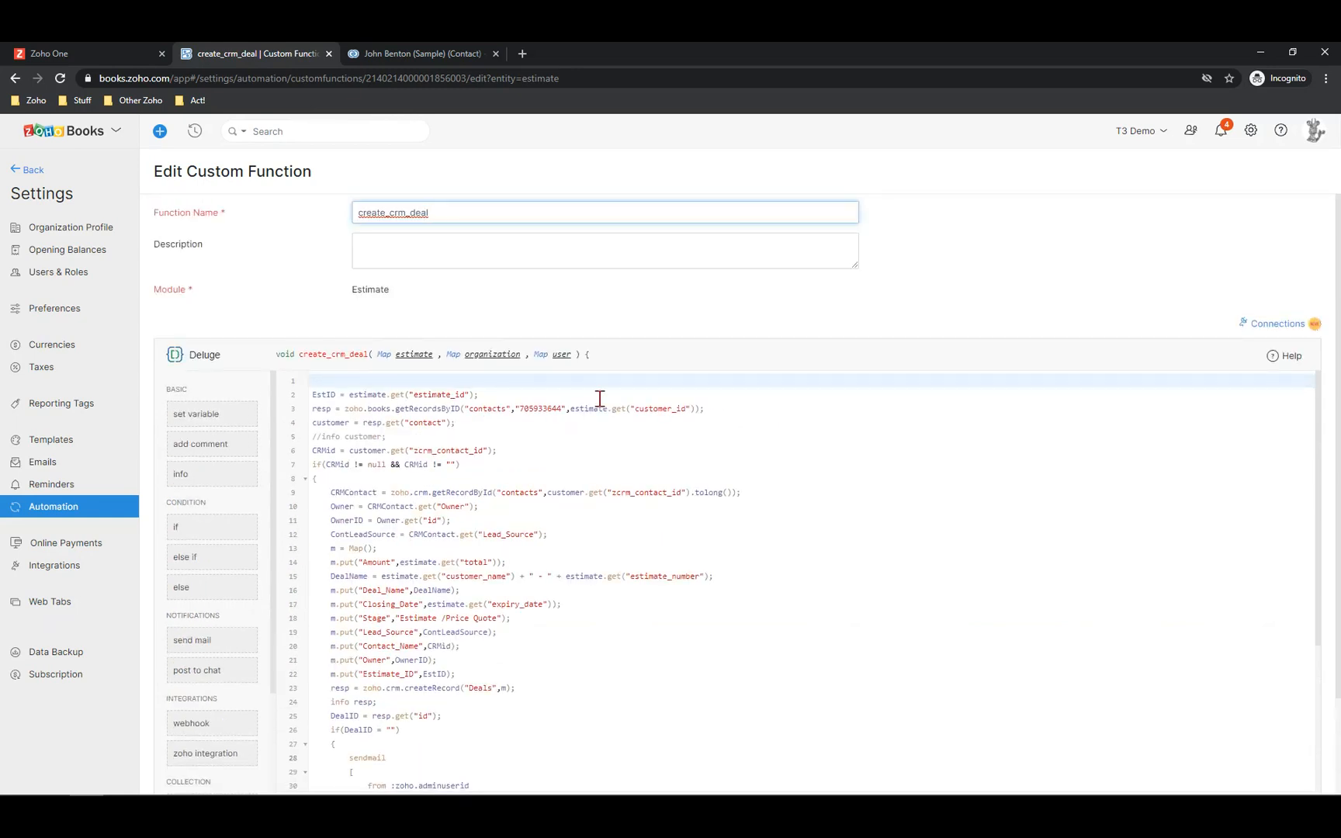
{"action": "scroll", "coordinate": [435, 497], "scroll_direction": "down", "scroll_amount": 3}
{"action": "scroll", "coordinate": [461, 484], "scroll_direction": "up", "scroll_amount": 3}
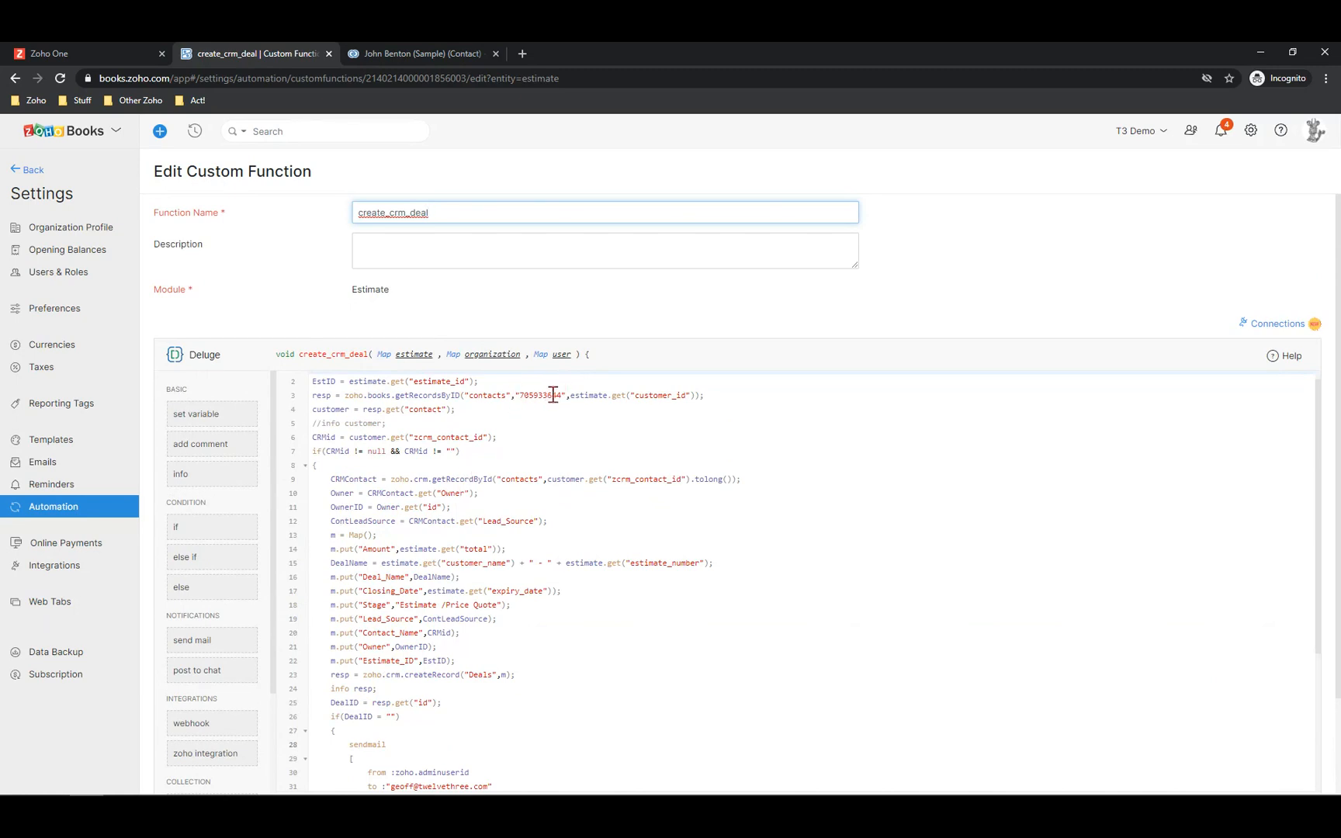
{"action": "scroll", "coordinate": [512, 458], "scroll_direction": "down", "scroll_amount": 5}
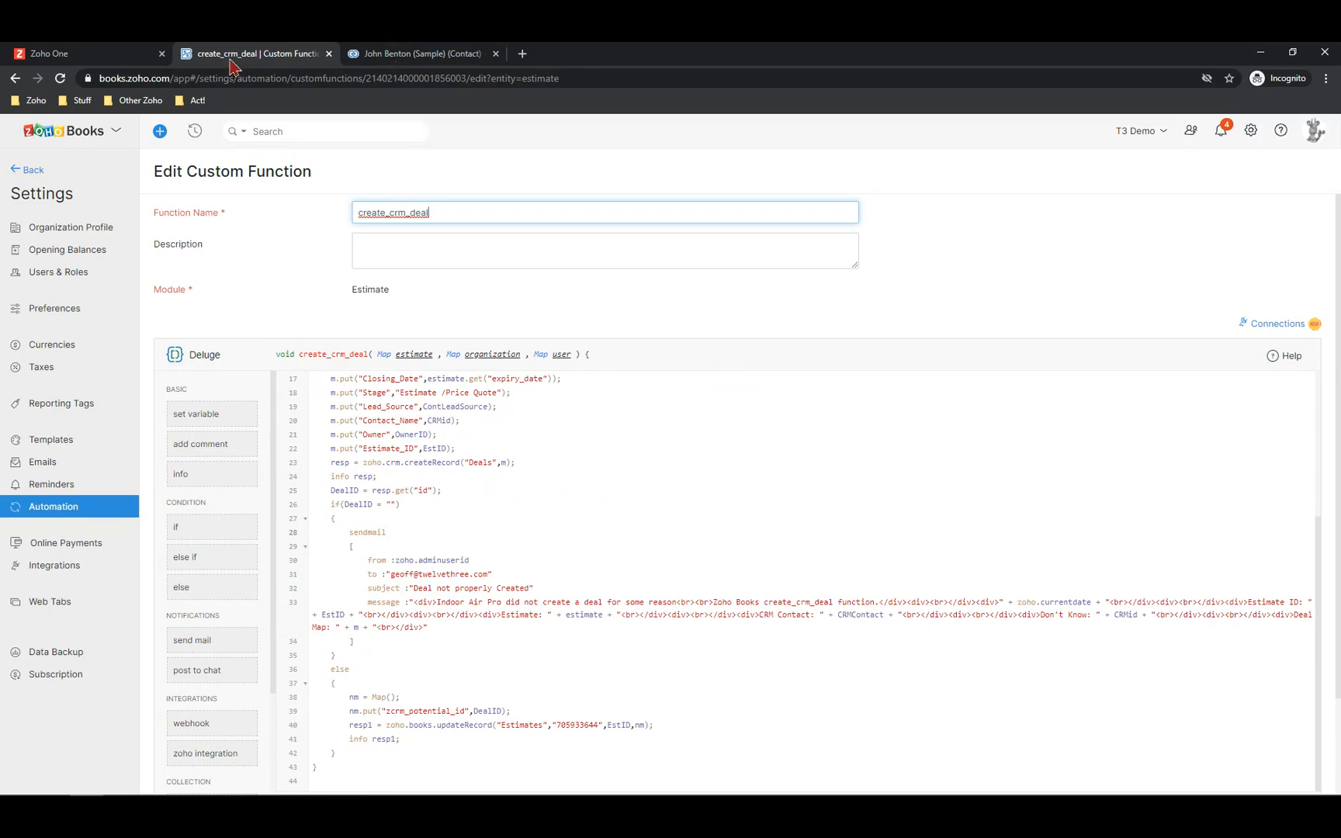
{"action": "left_click", "coordinate": [381, 53]}
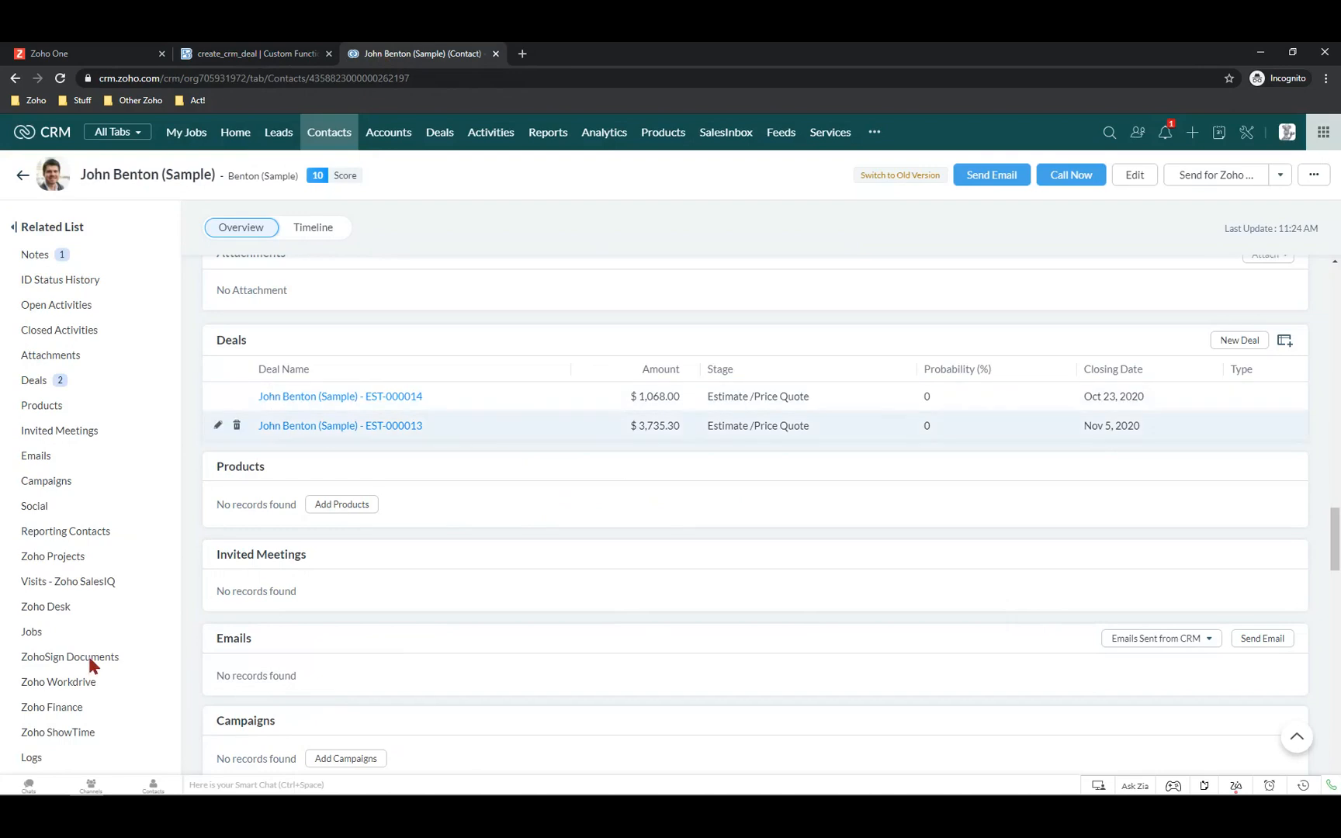
Compare the contact's Zoho Finance estimates with its linked deals, then return to the create_crm_deal tab
{"action": "left_click", "coordinate": [74, 708]}
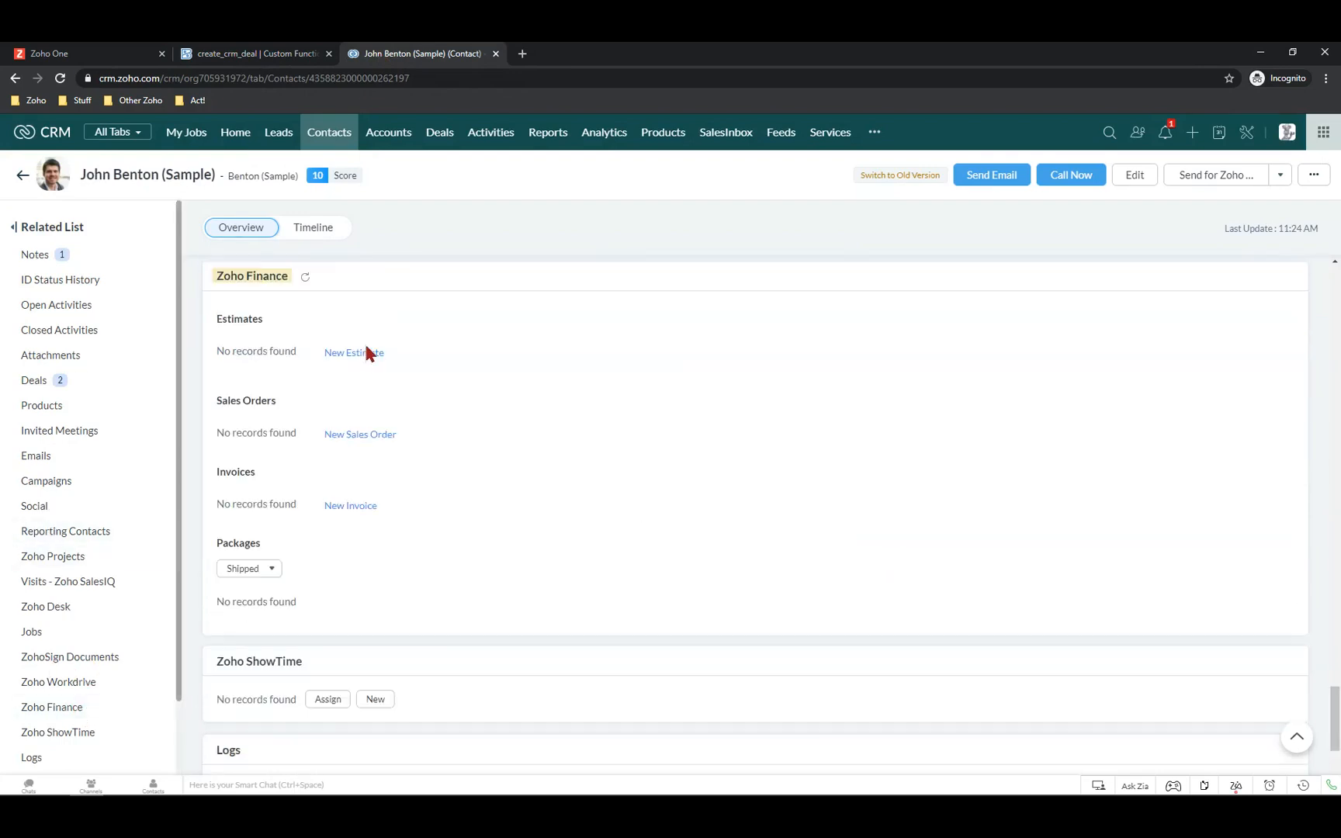
{"action": "left_click", "coordinate": [302, 276]}
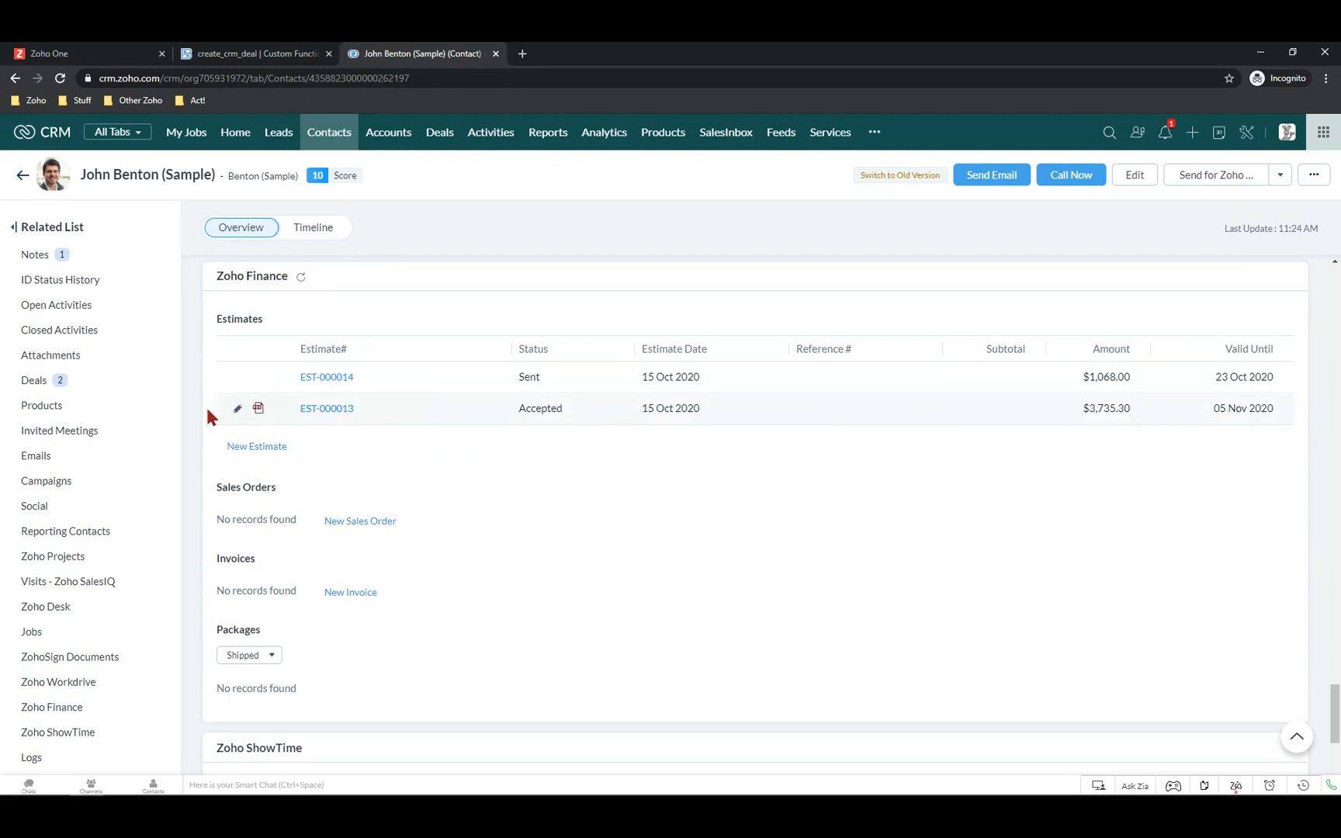
{"action": "left_click", "coordinate": [34, 381]}
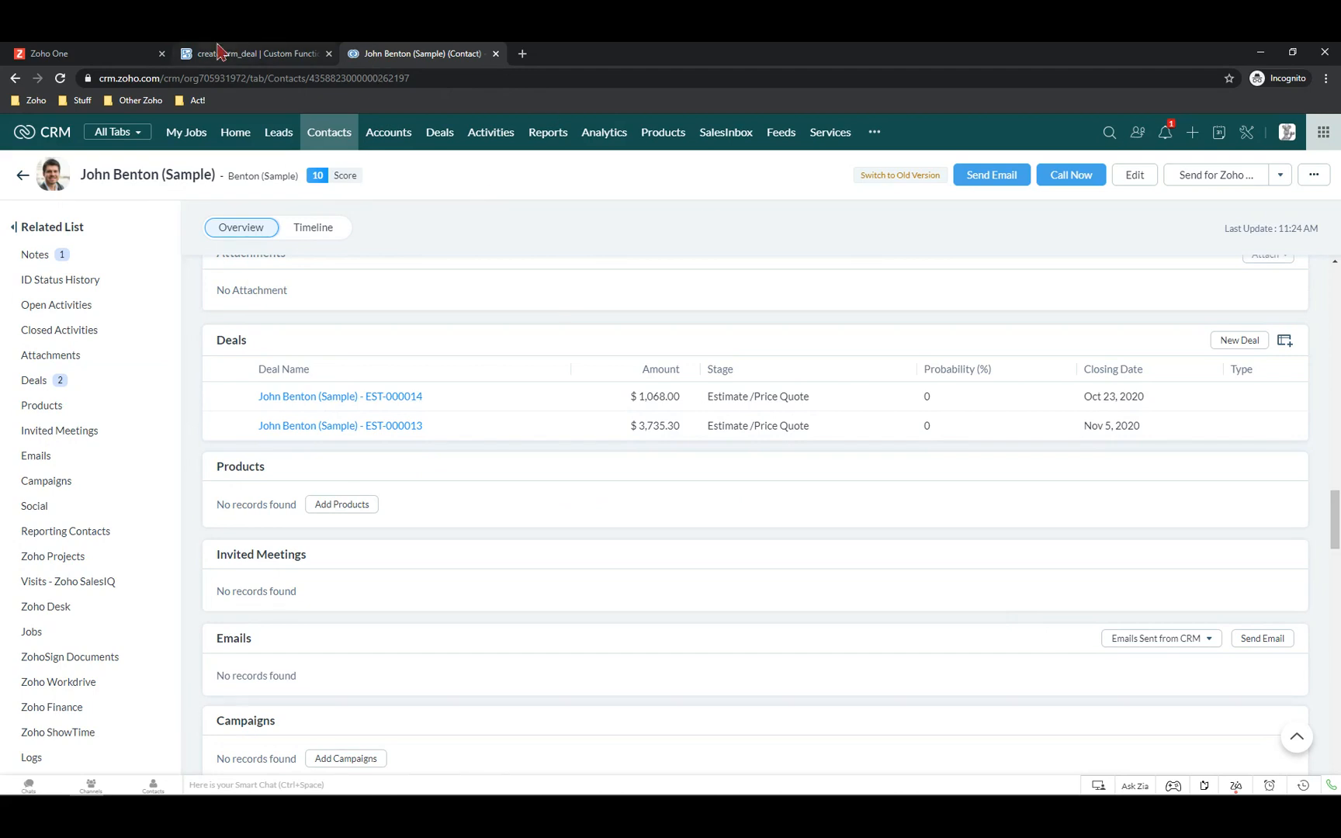
{"action": "left_click", "coordinate": [241, 55]}
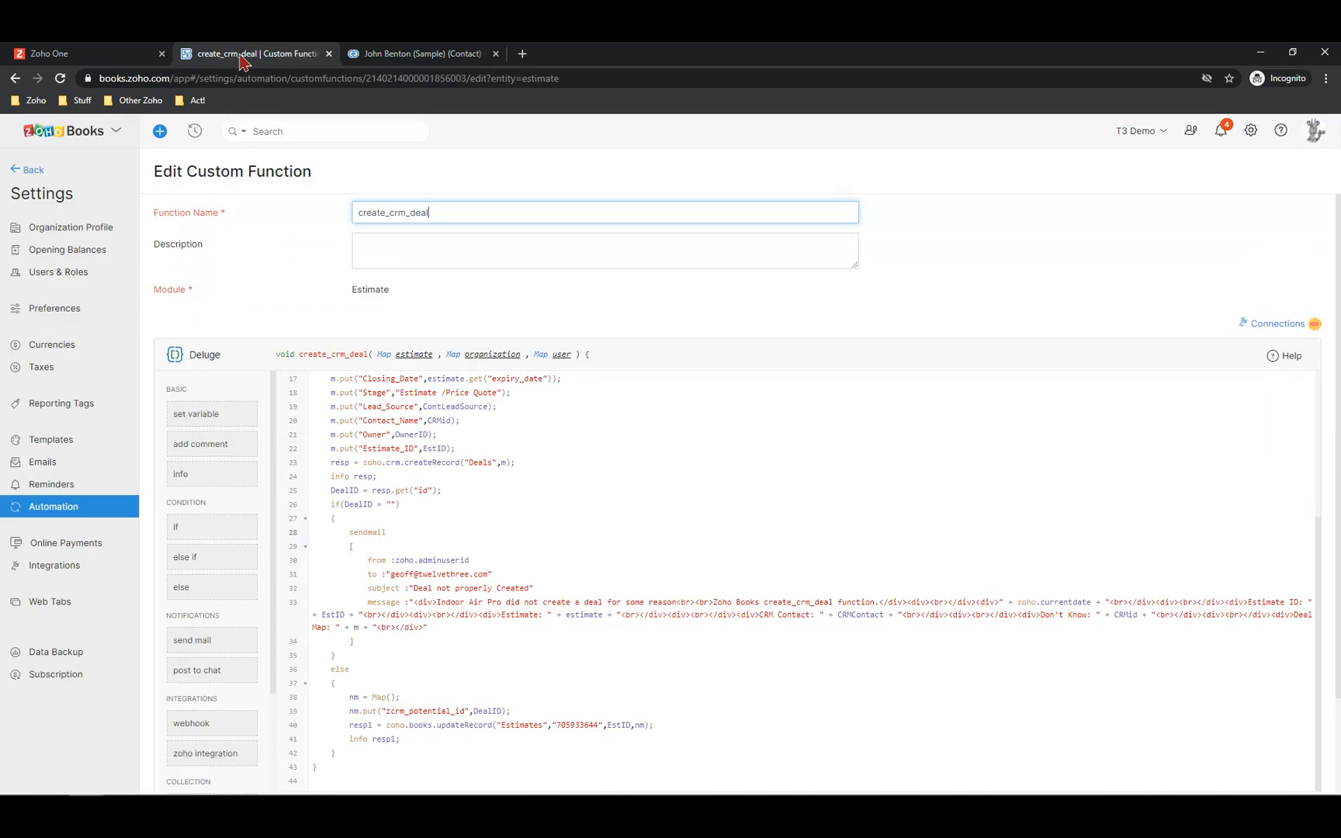
Briefly revisit the CRM contact, then exit the create_crm_deal editor to Books' main pages
{"action": "left_click", "coordinate": [405, 56]}
{"action": "left_click", "coordinate": [270, 61]}
{"action": "left_click", "coordinate": [17, 177]}
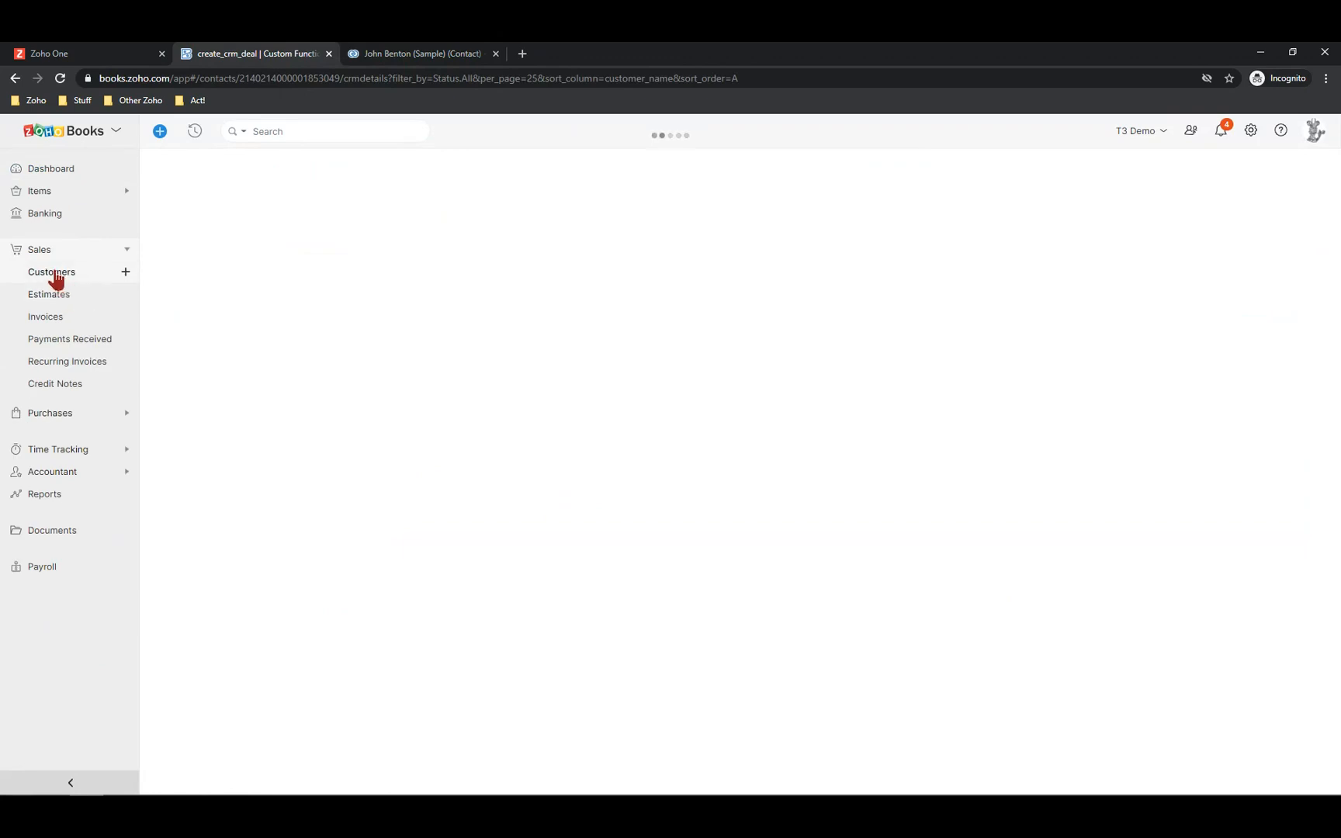
Find the sample contact by name in Customers and scroll its timeline to estimate EST-000014 ($1,068.00)
{"action": "left_click", "coordinate": [55, 274]}
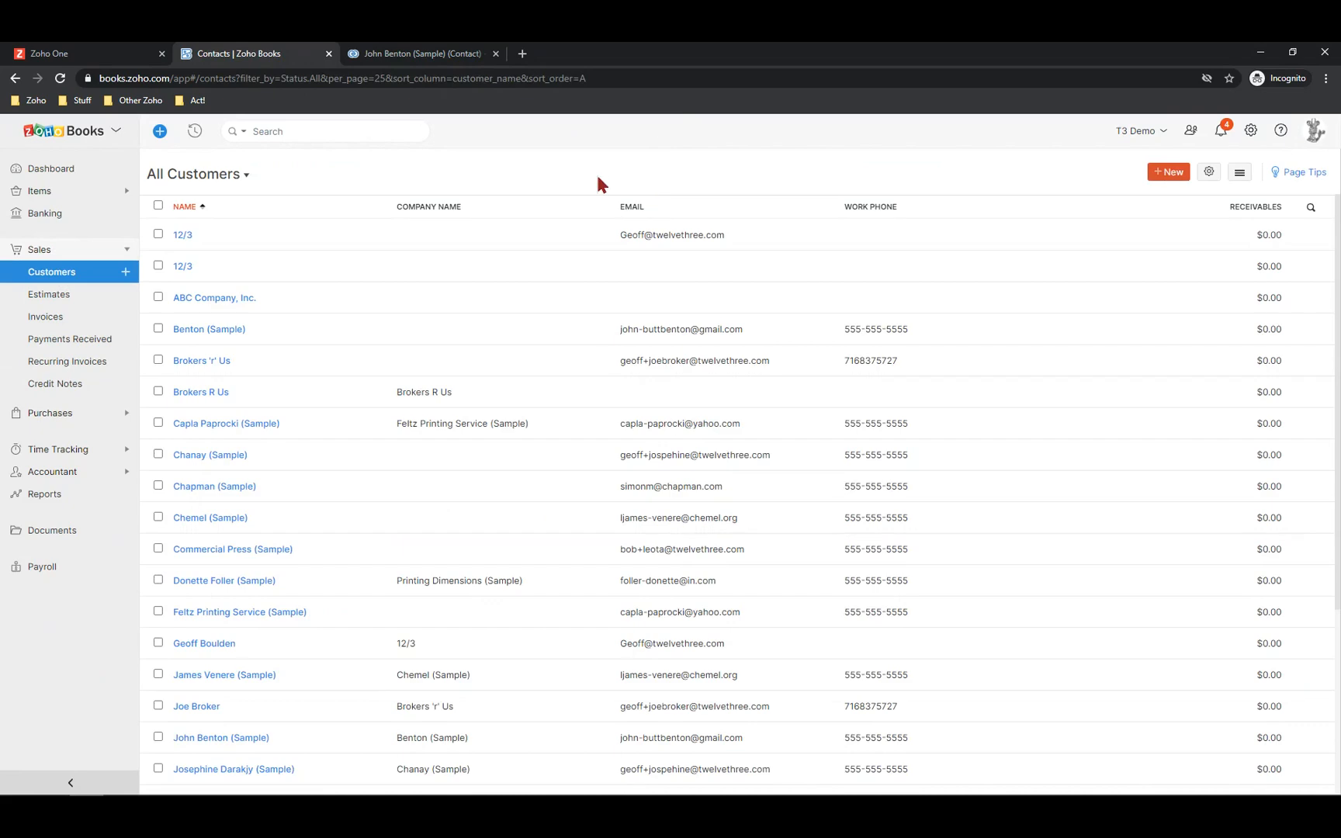
{"action": "left_click", "coordinate": [307, 125]}
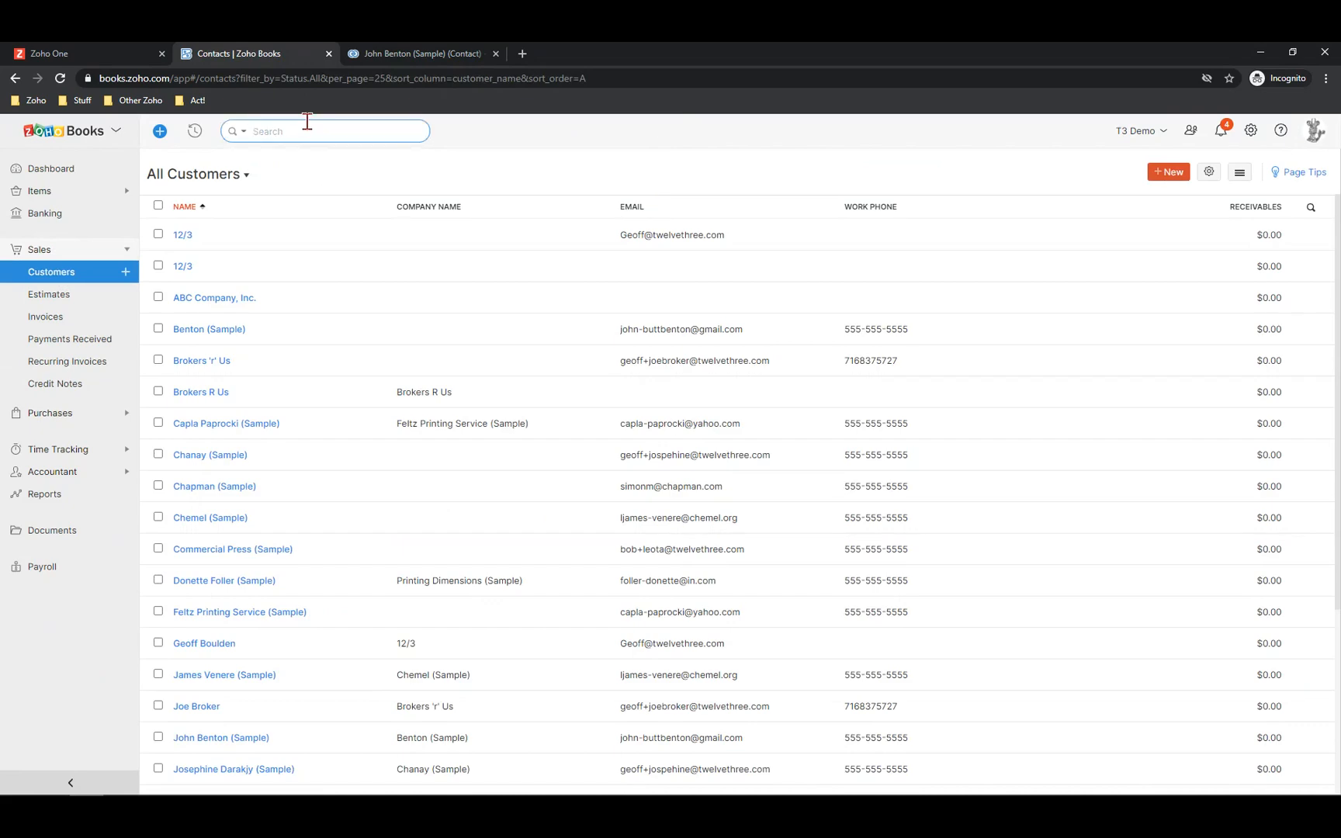
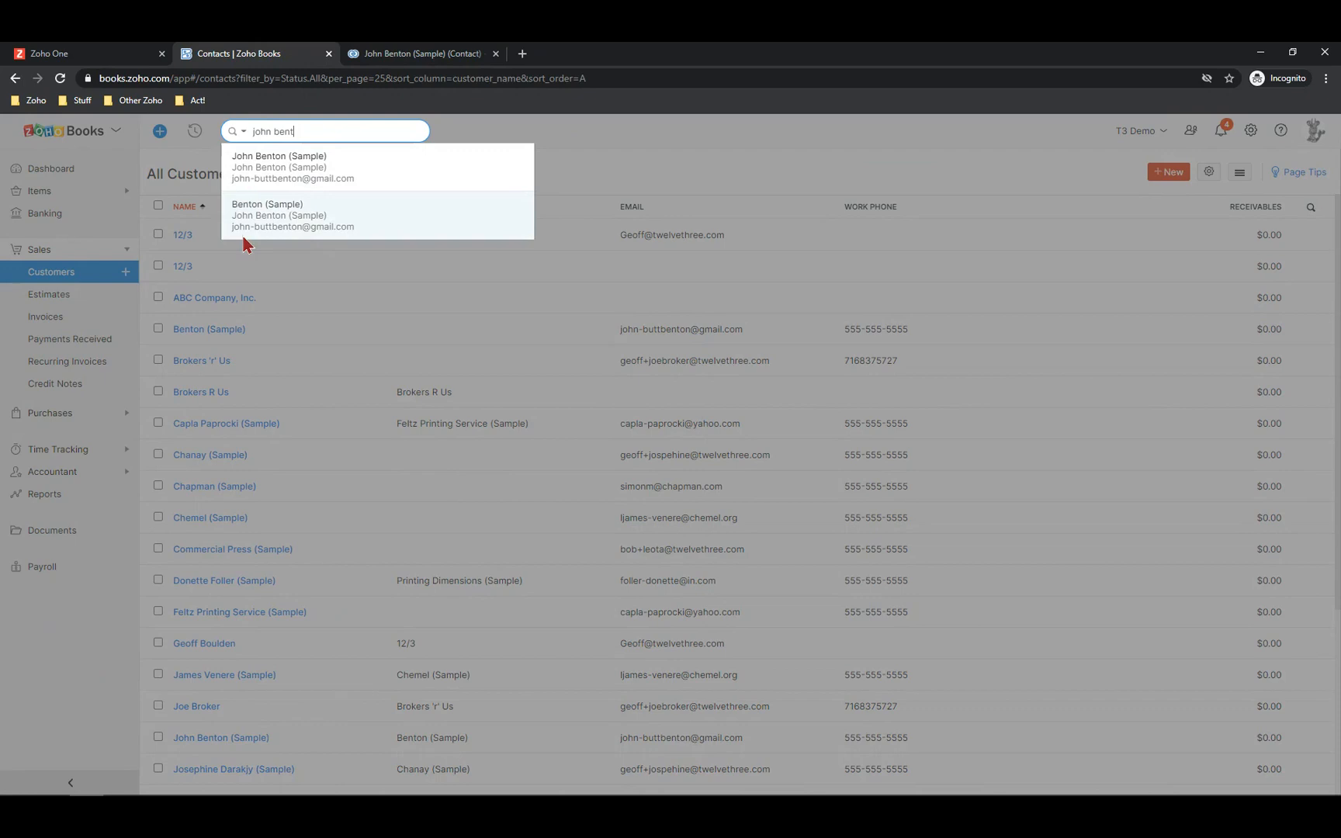
{"action": "left_click", "coordinate": [276, 161]}
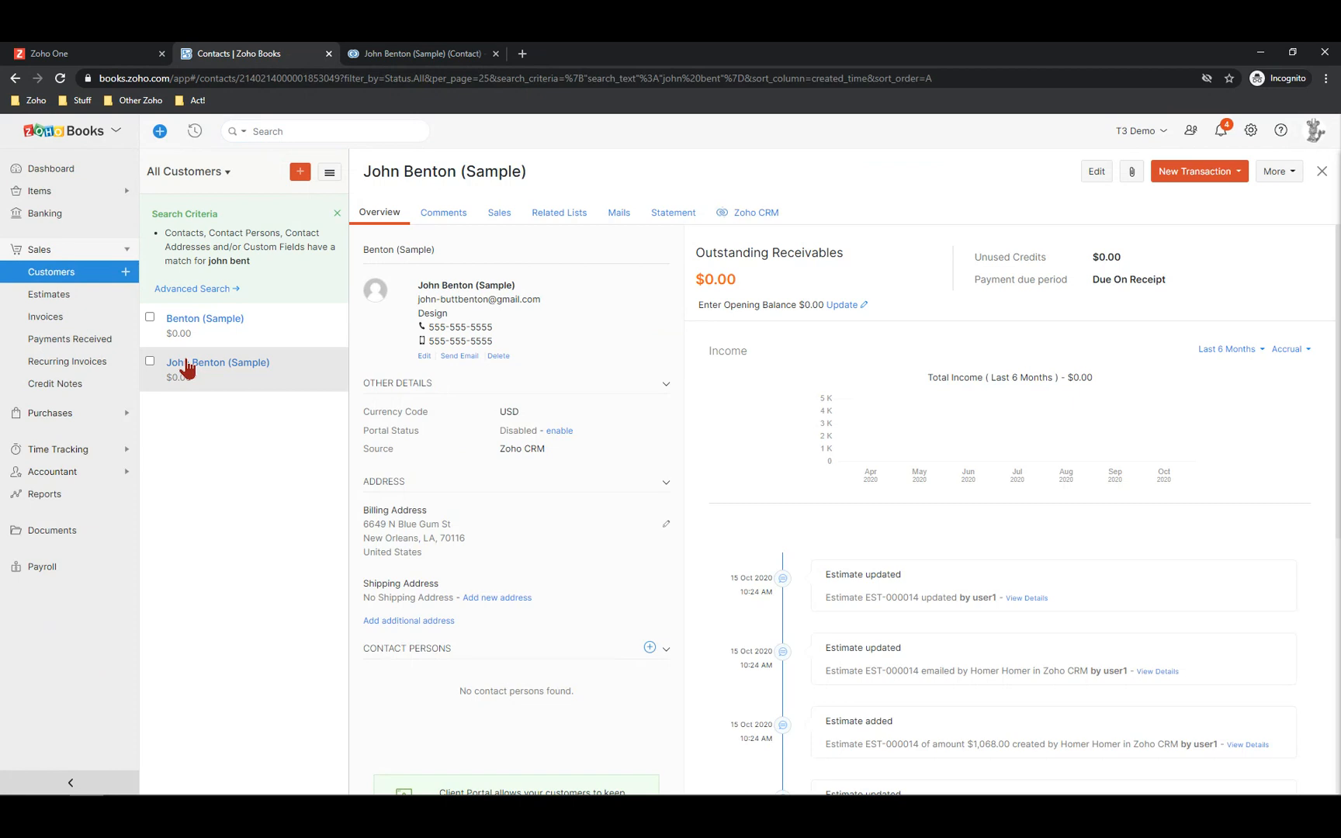
{"action": "scroll", "coordinate": [561, 448], "scroll_direction": "down", "scroll_amount": 3}
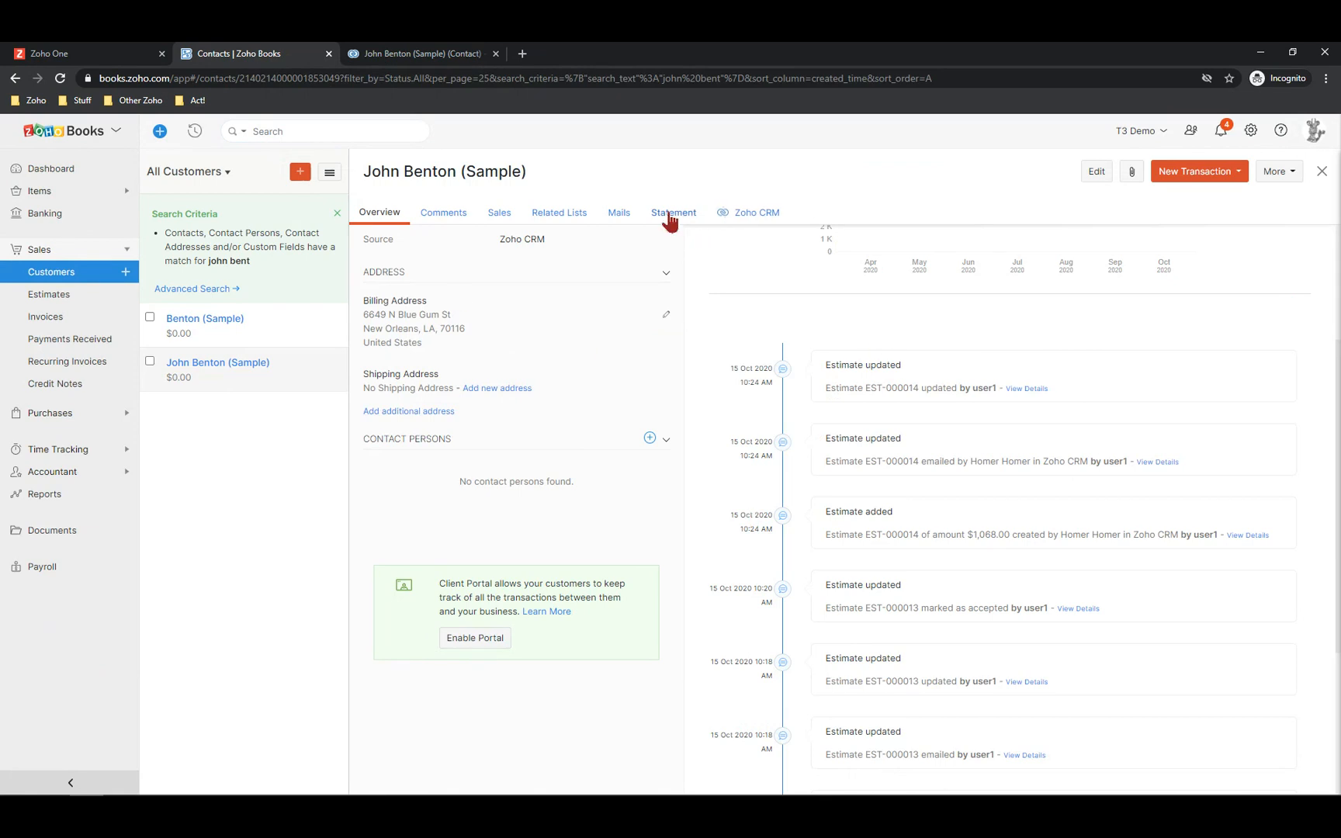
Check the customer's statement and mails, then show its sales transactions
{"action": "left_click", "coordinate": [669, 217]}
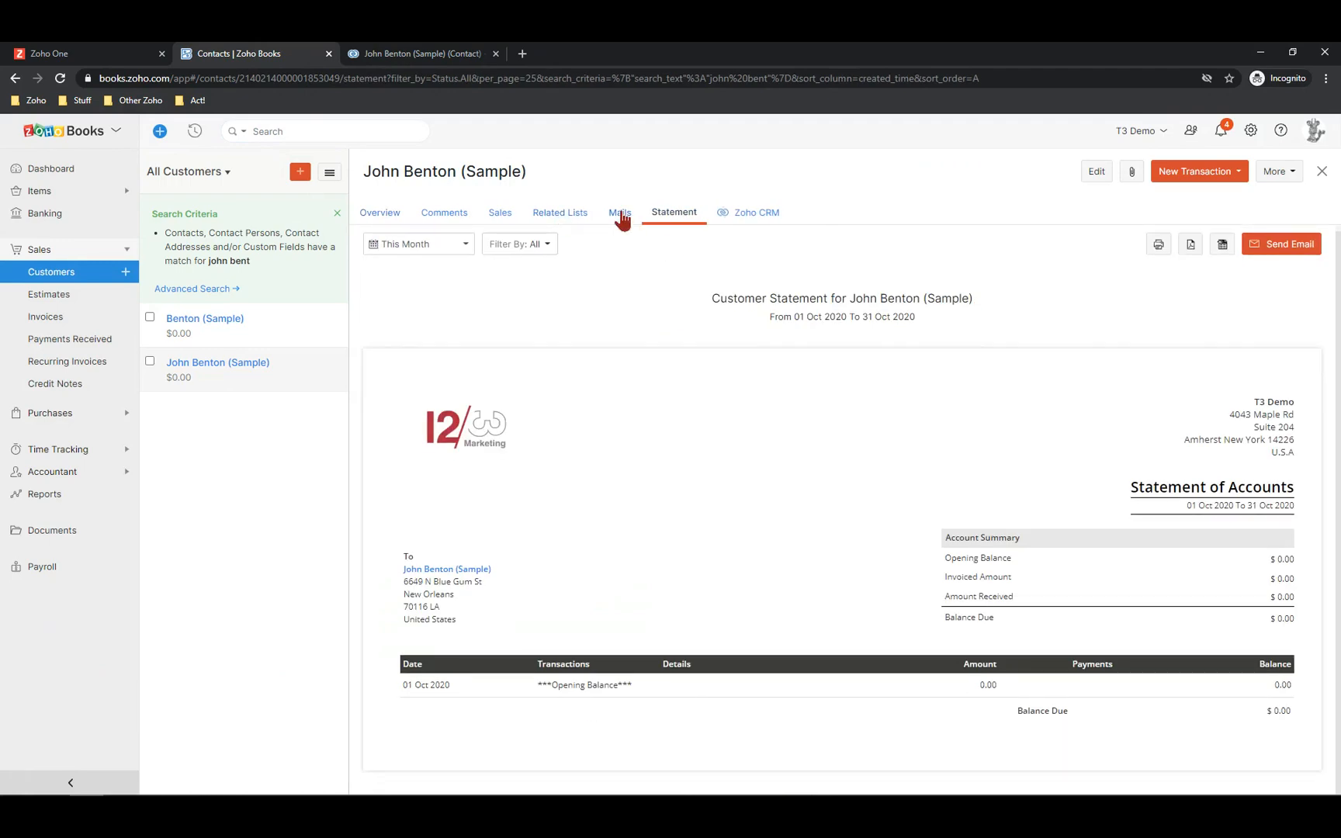
{"action": "left_click", "coordinate": [621, 218]}
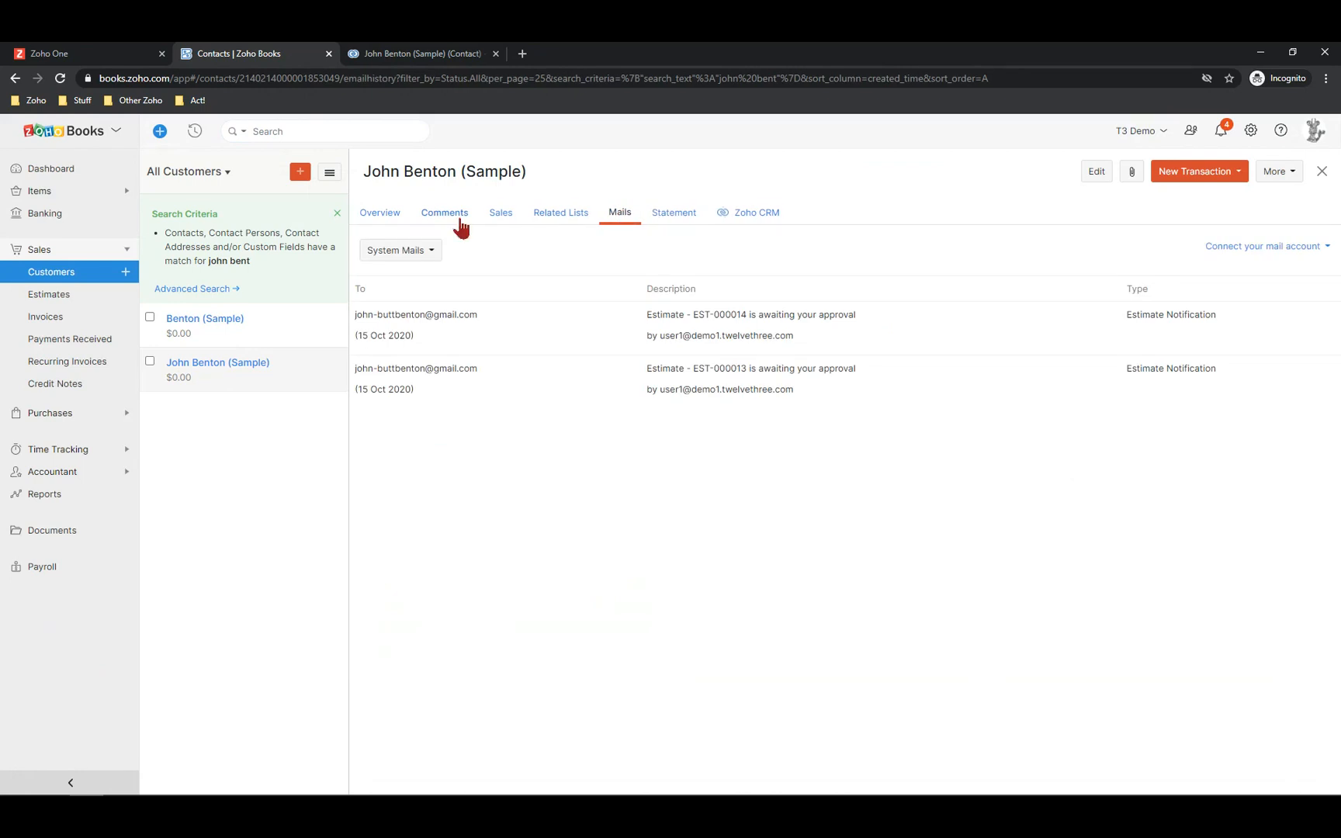
{"action": "left_click", "coordinate": [503, 216]}
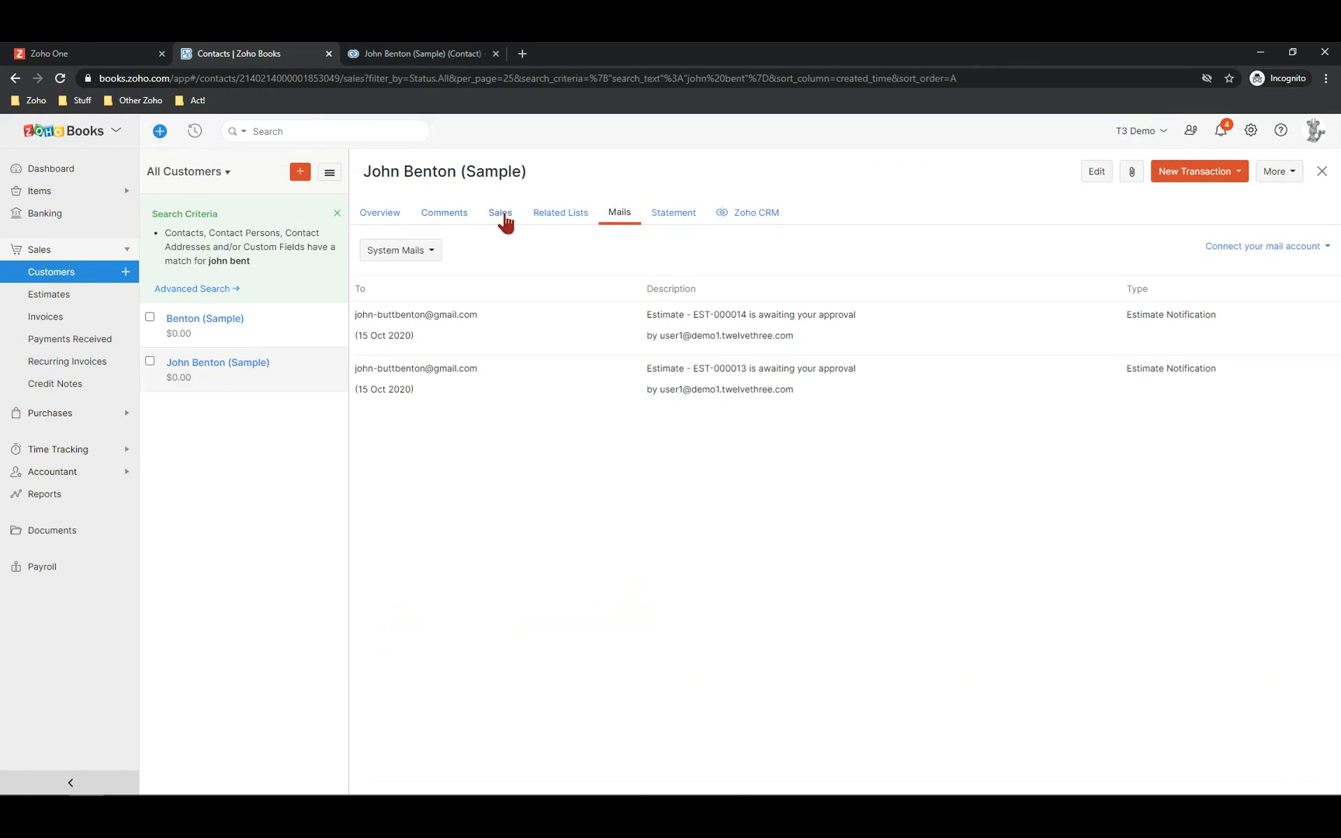
Expand the Estimates list (EST-000013, EST-000014) and the empty Projects list
{"action": "scroll", "coordinate": [395, 530], "scroll_direction": "down", "scroll_amount": 2}
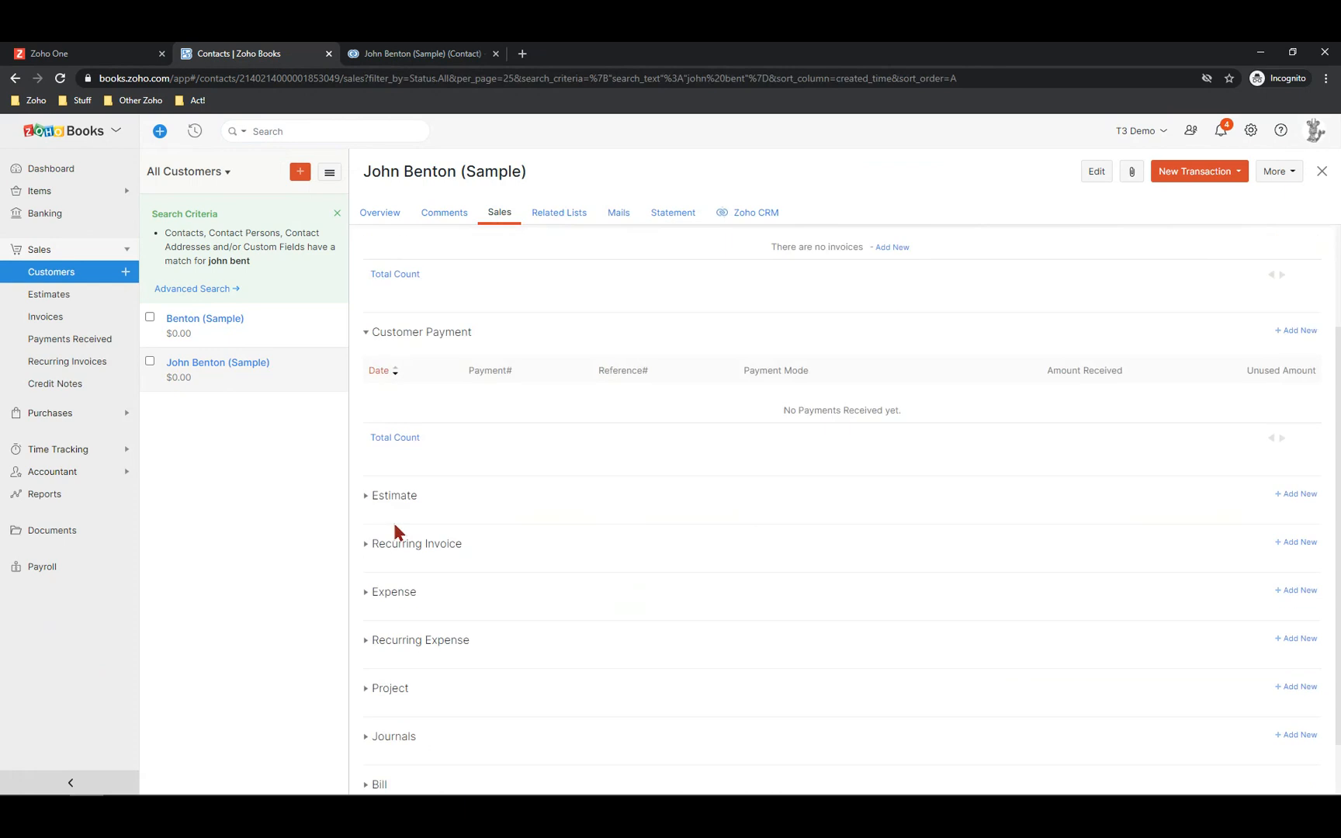
{"action": "left_click", "coordinate": [392, 497]}
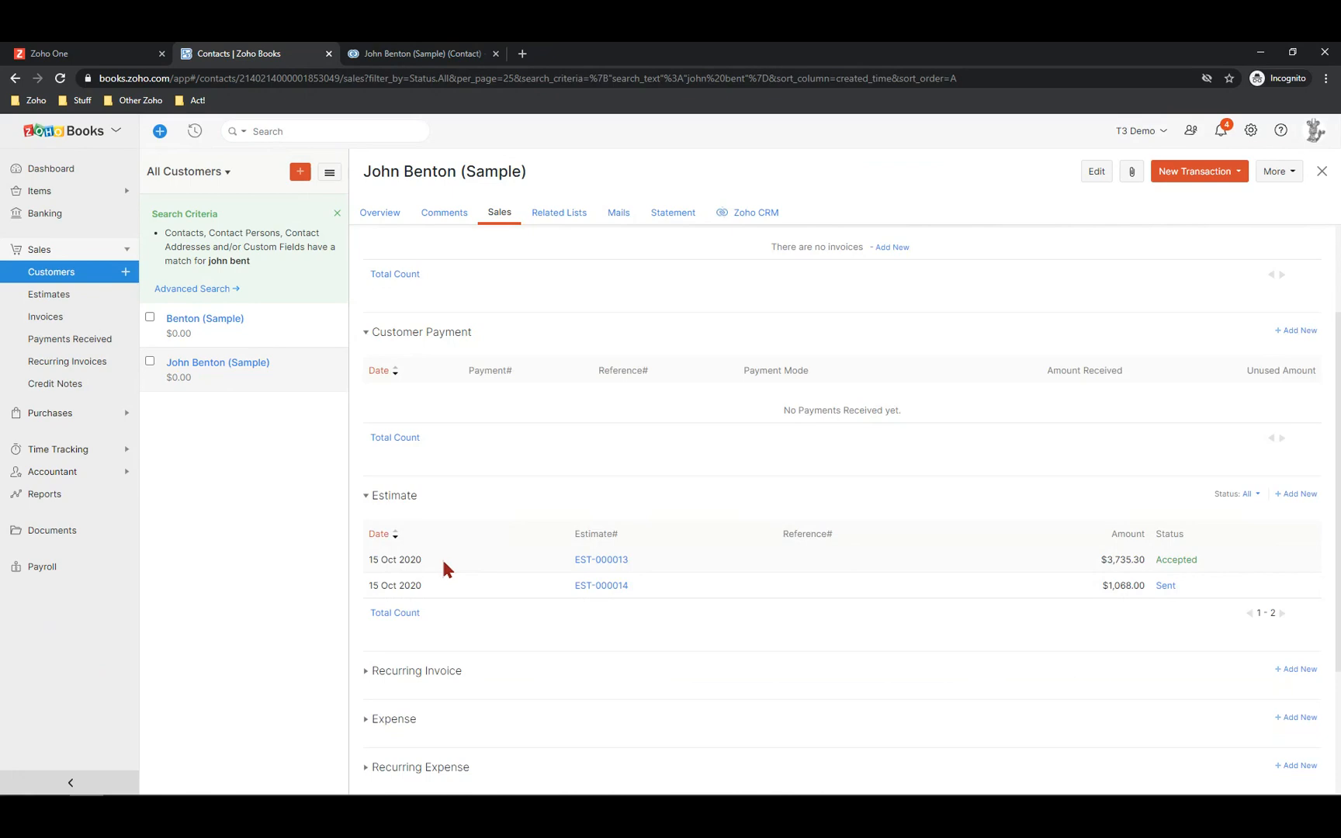
{"action": "scroll", "coordinate": [365, 566], "scroll_direction": "down", "scroll_amount": 3}
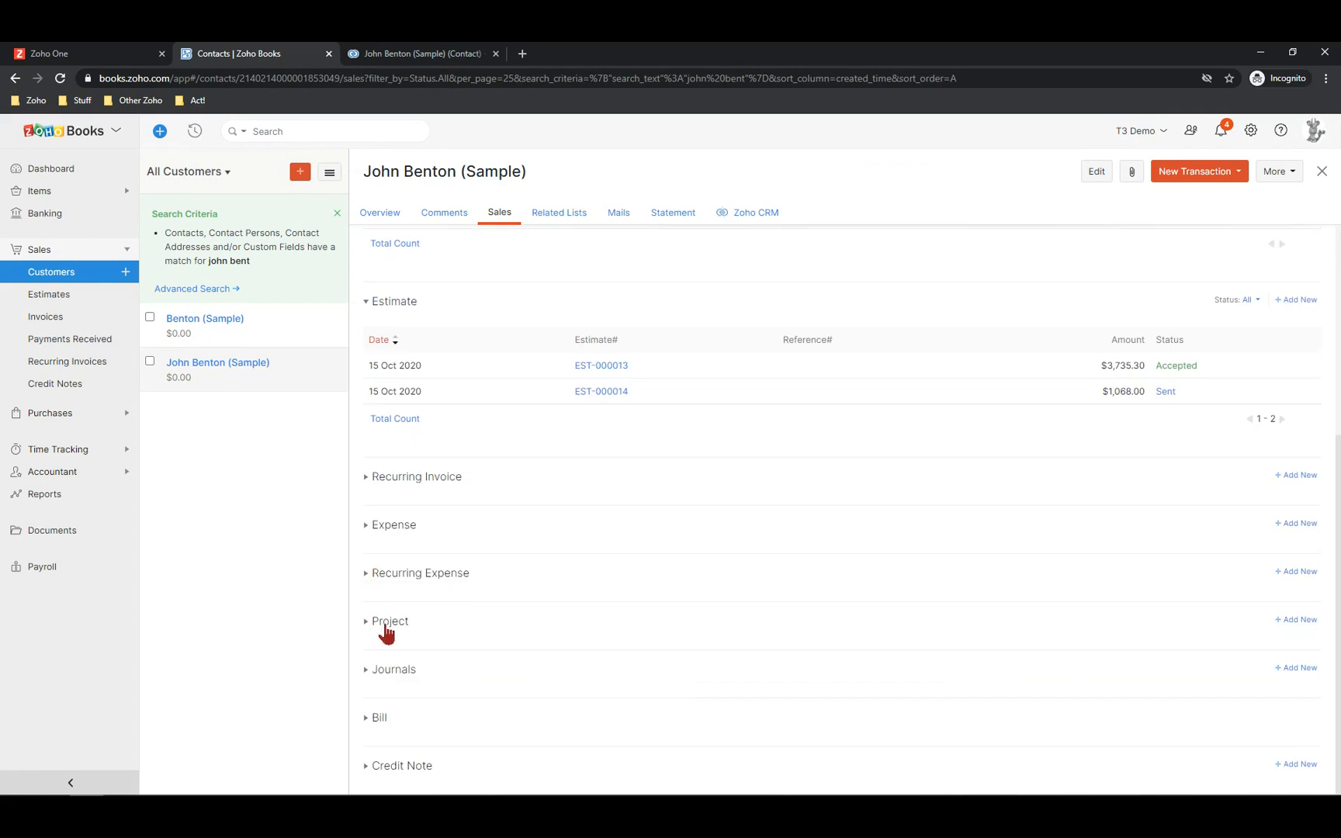
{"action": "left_click", "coordinate": [386, 626]}
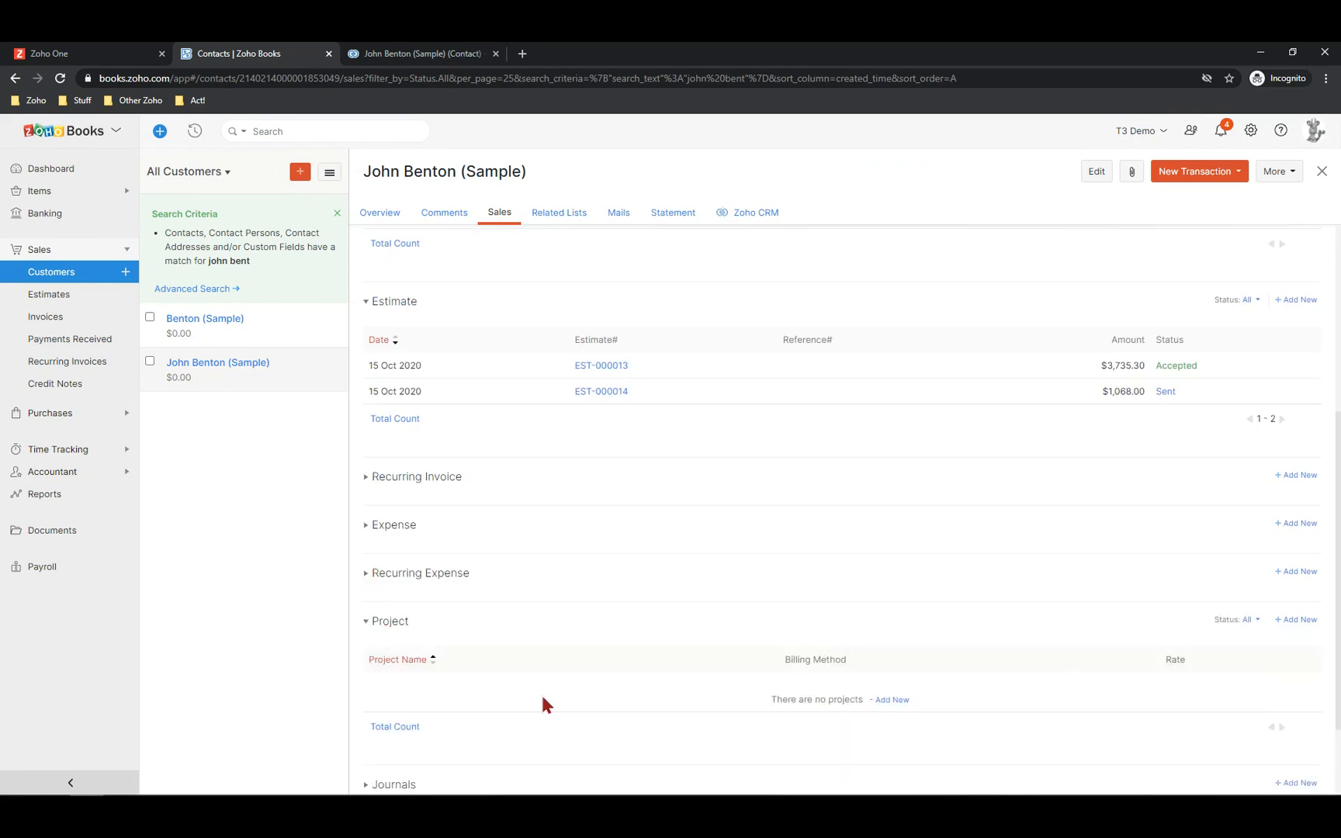
{"action": "scroll", "coordinate": [543, 704], "scroll_direction": "down", "scroll_amount": 2}
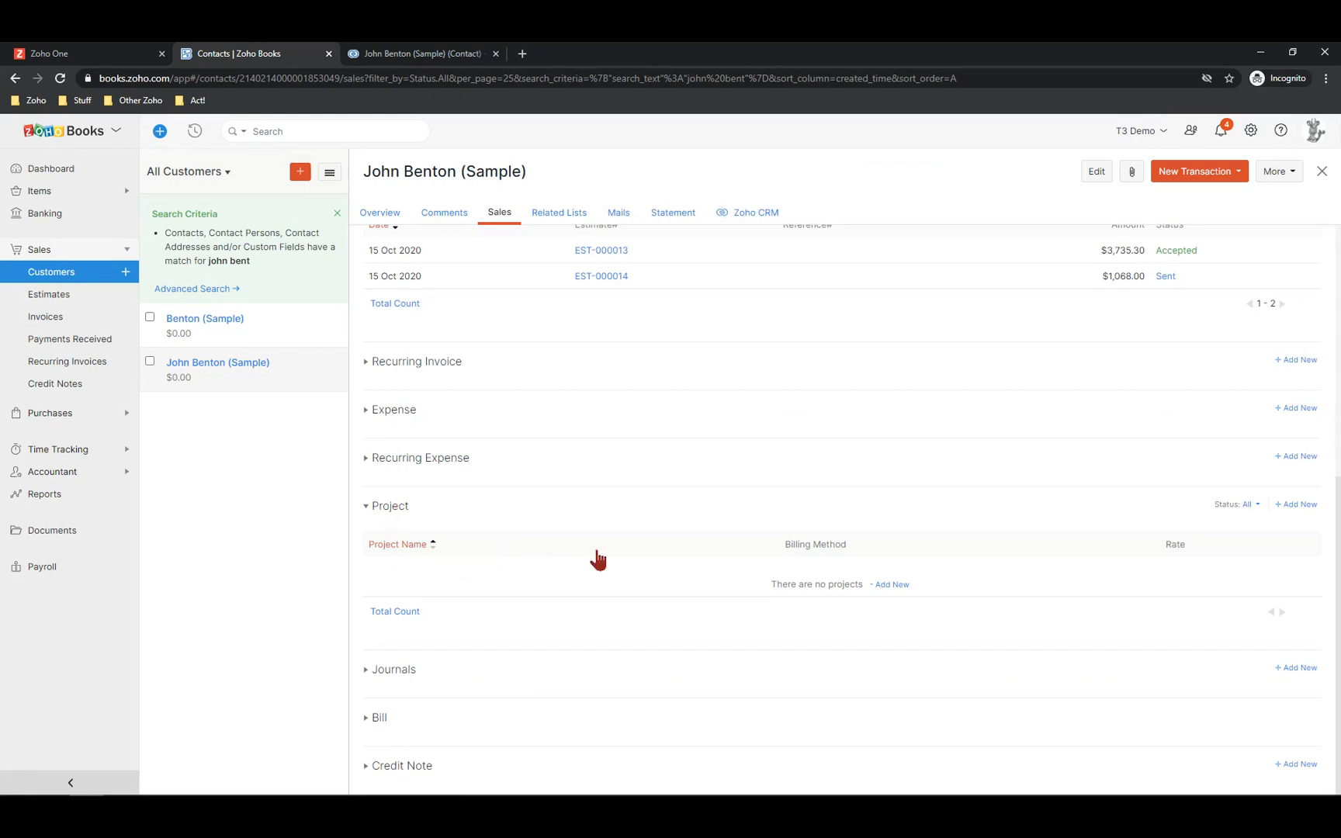
{"action": "scroll", "coordinate": [598, 559], "scroll_direction": "up", "scroll_amount": 8}
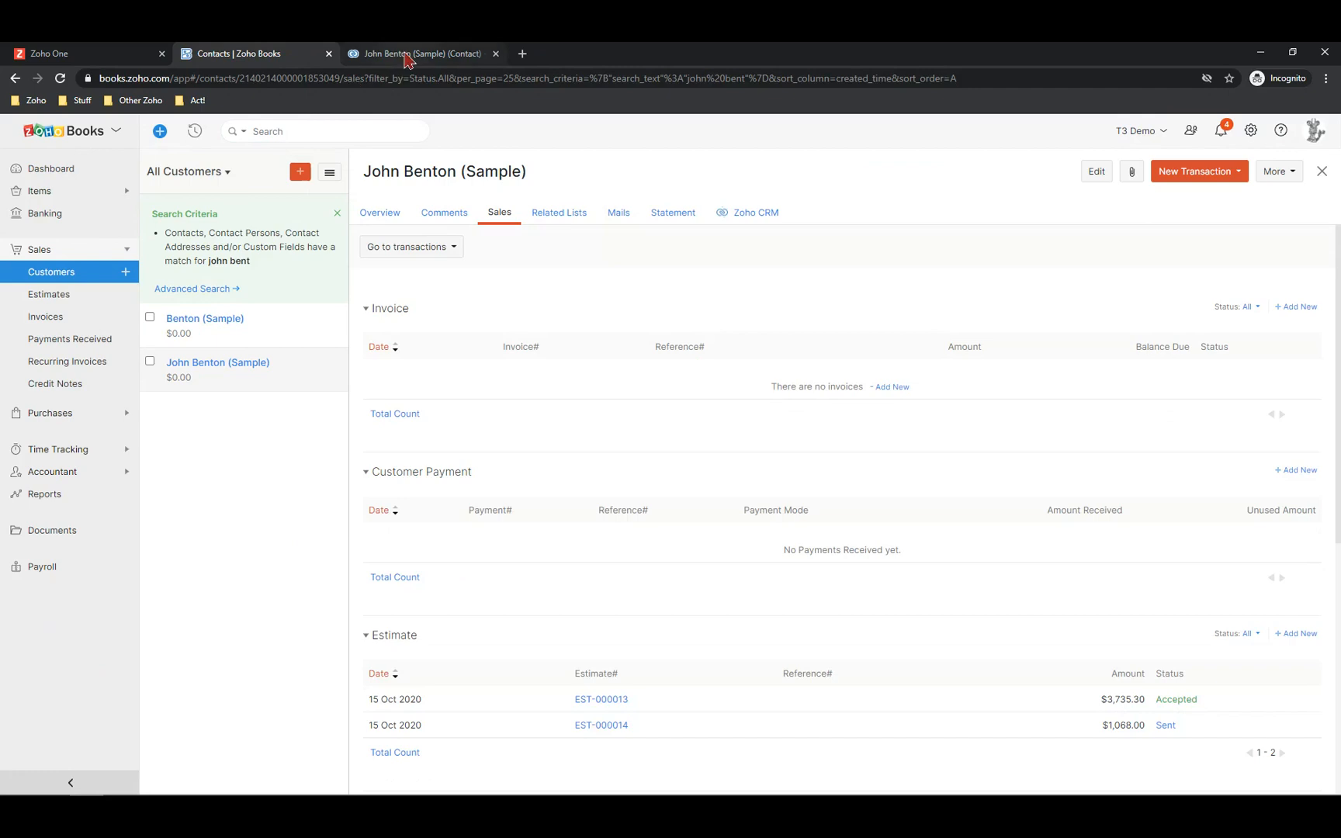
{"action": "left_click", "coordinate": [408, 55]}
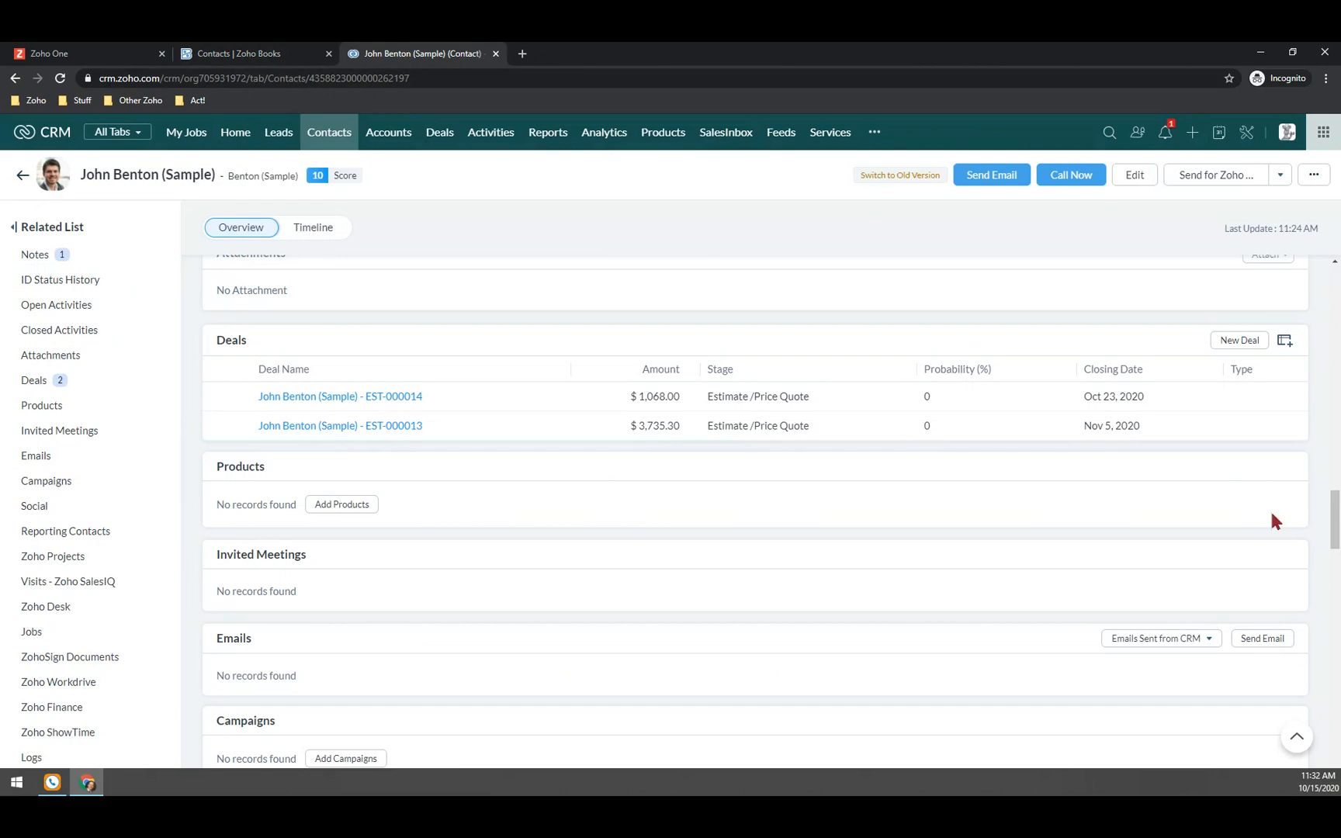
{"action": "left_click", "coordinate": [260, 62]}
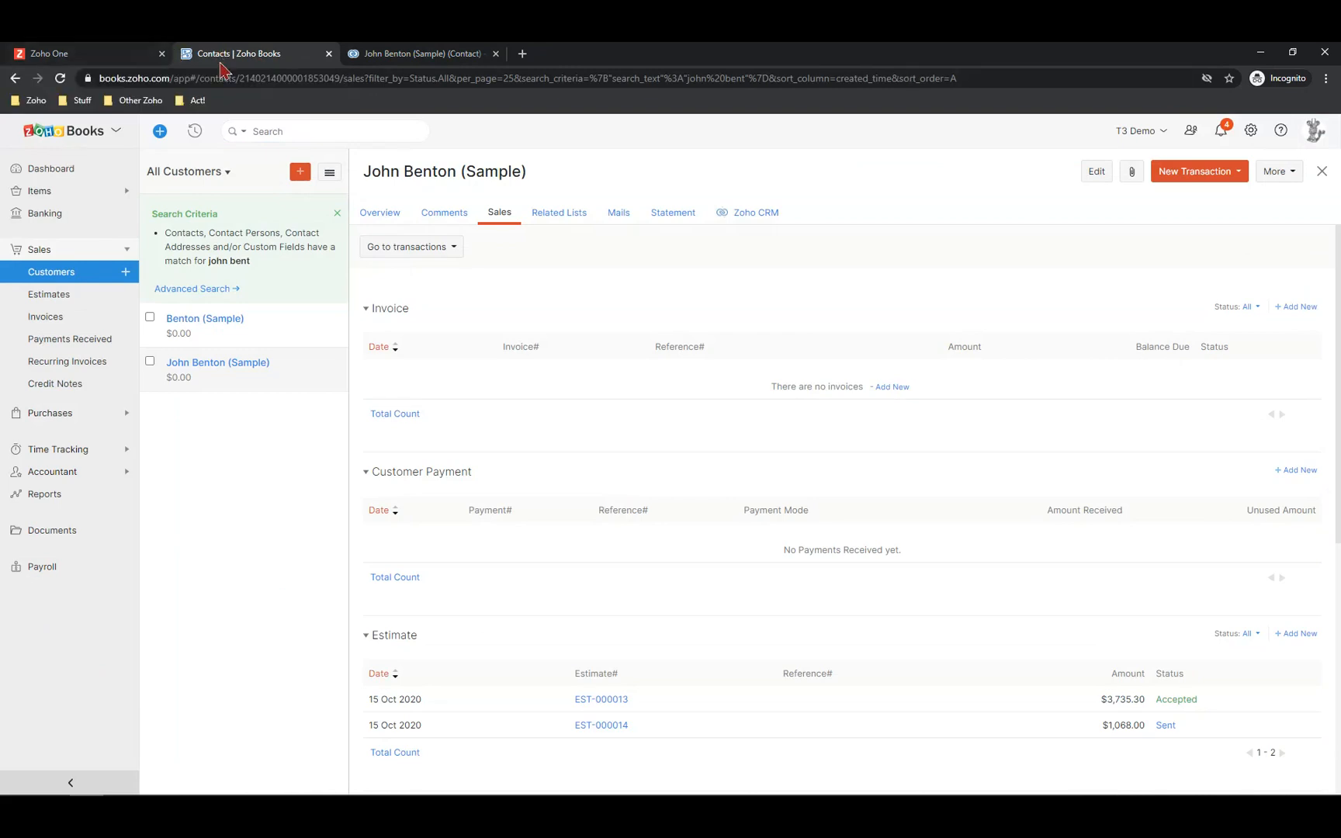
Go to Settings > Templates > Estimates and open the Standard Template's options menu
{"action": "left_click", "coordinate": [1251, 132]}
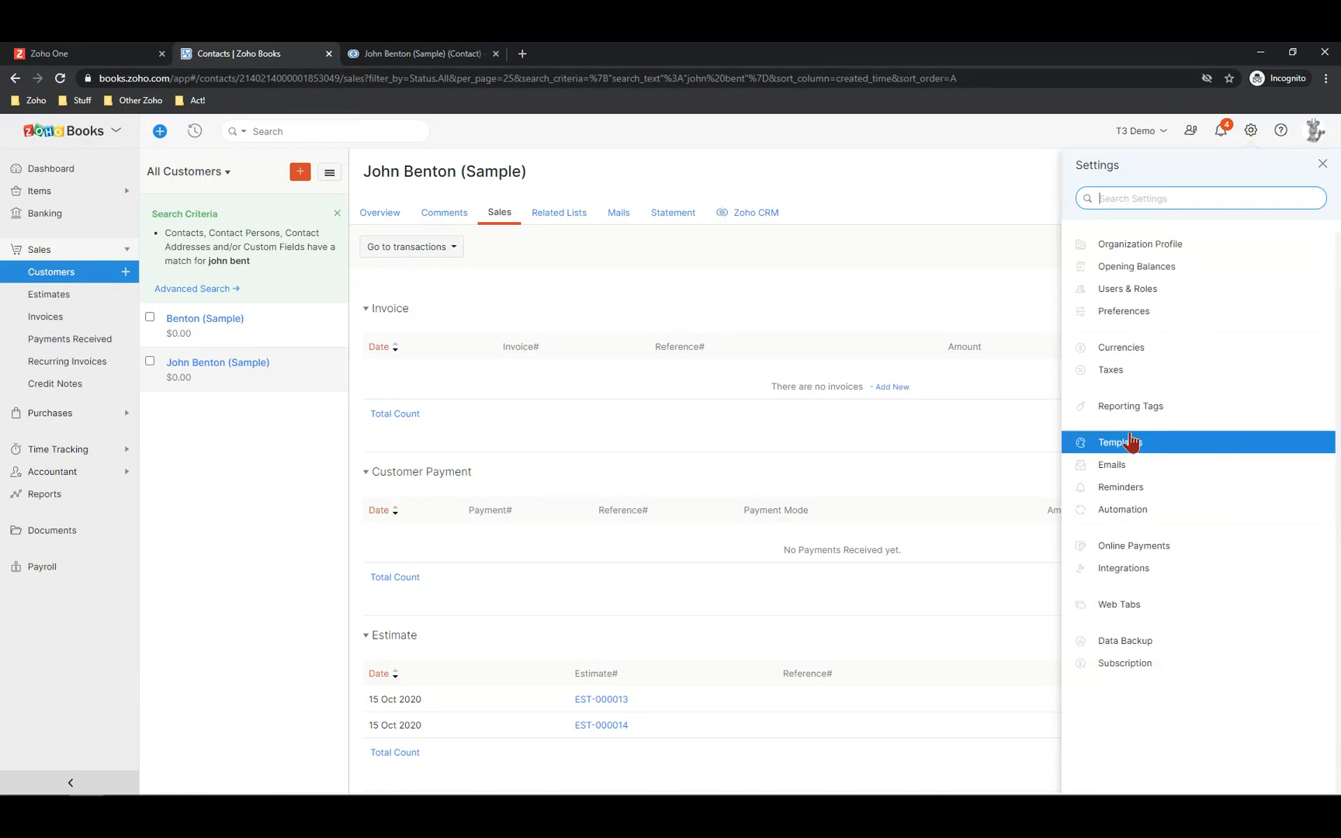
{"action": "left_click", "coordinate": [1127, 450]}
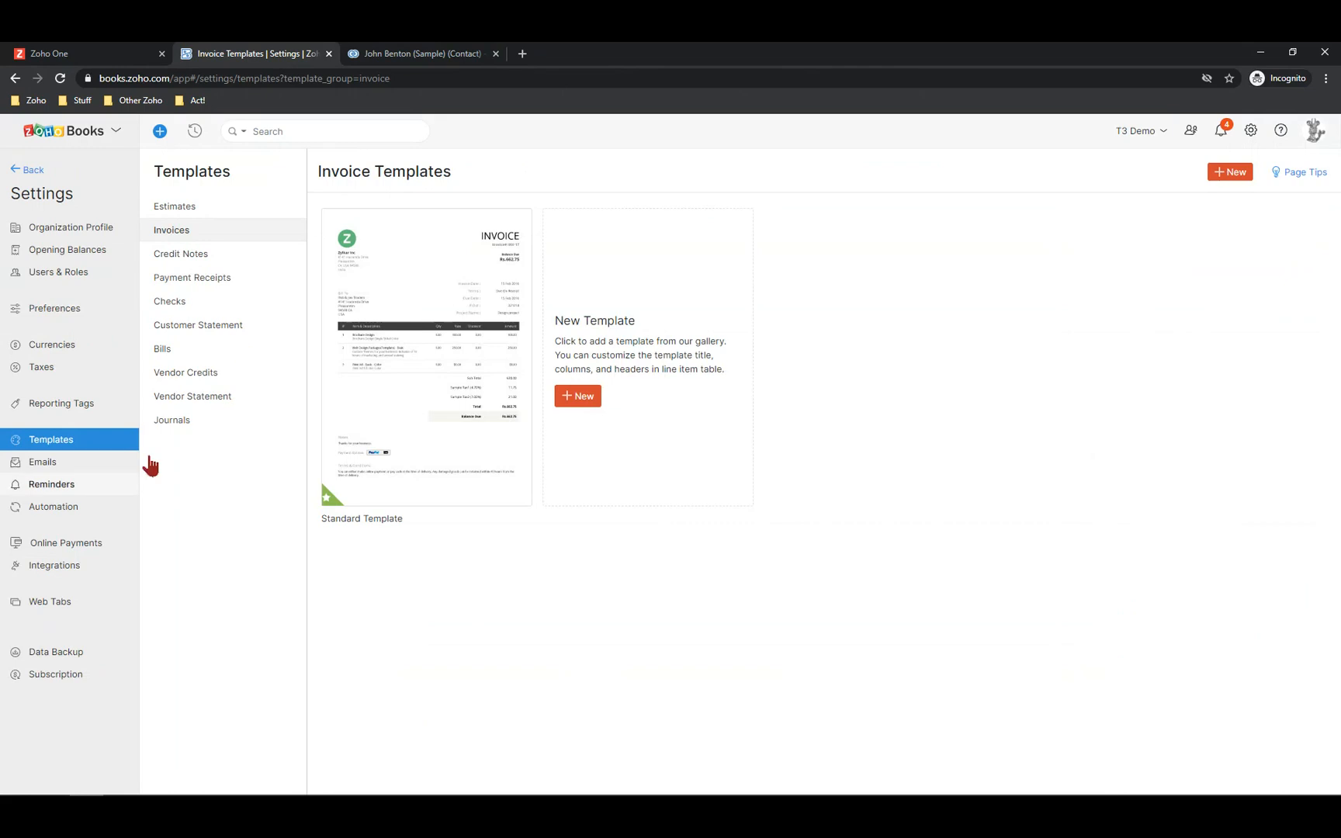
{"action": "left_click", "coordinate": [183, 211]}
{"action": "mouse_move", "coordinate": [521, 297]}
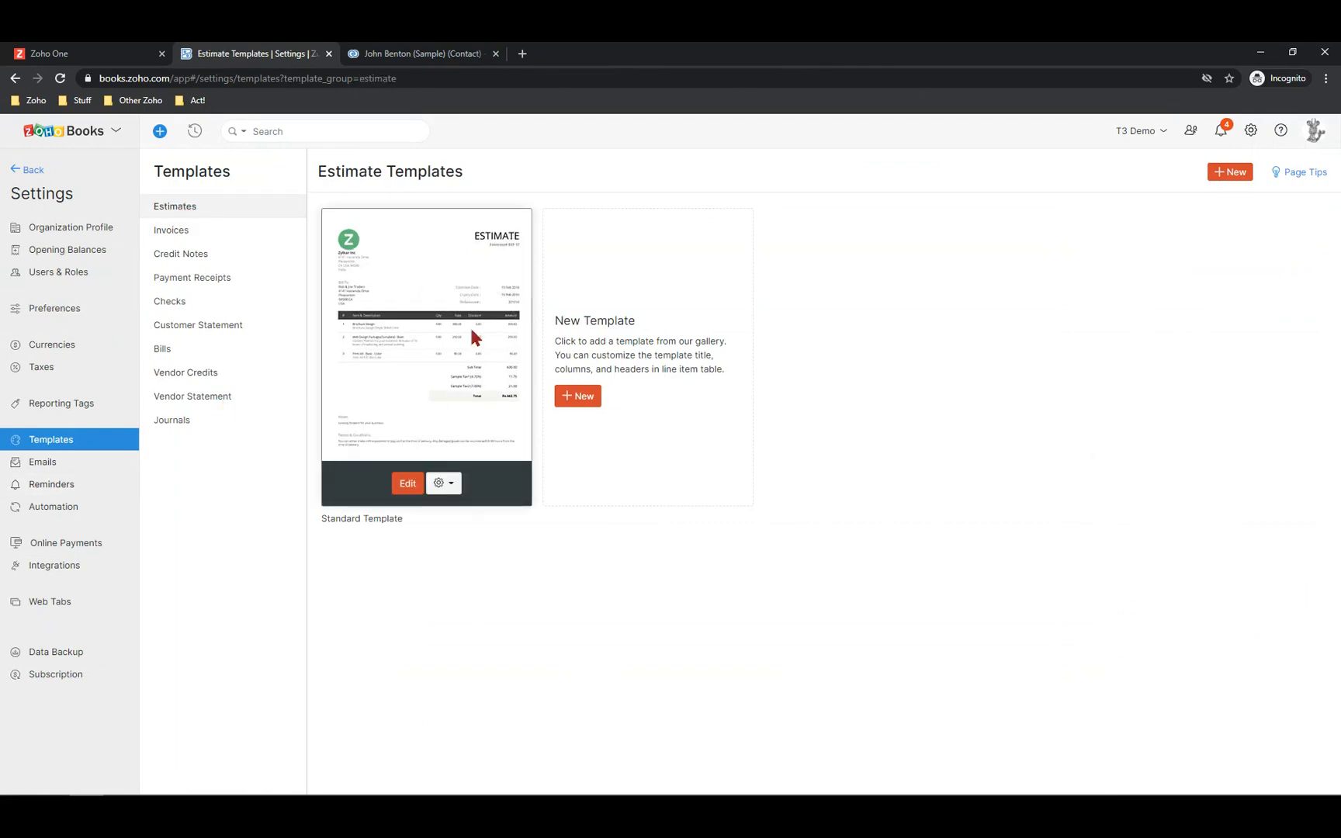
{"action": "left_click", "coordinate": [443, 484]}
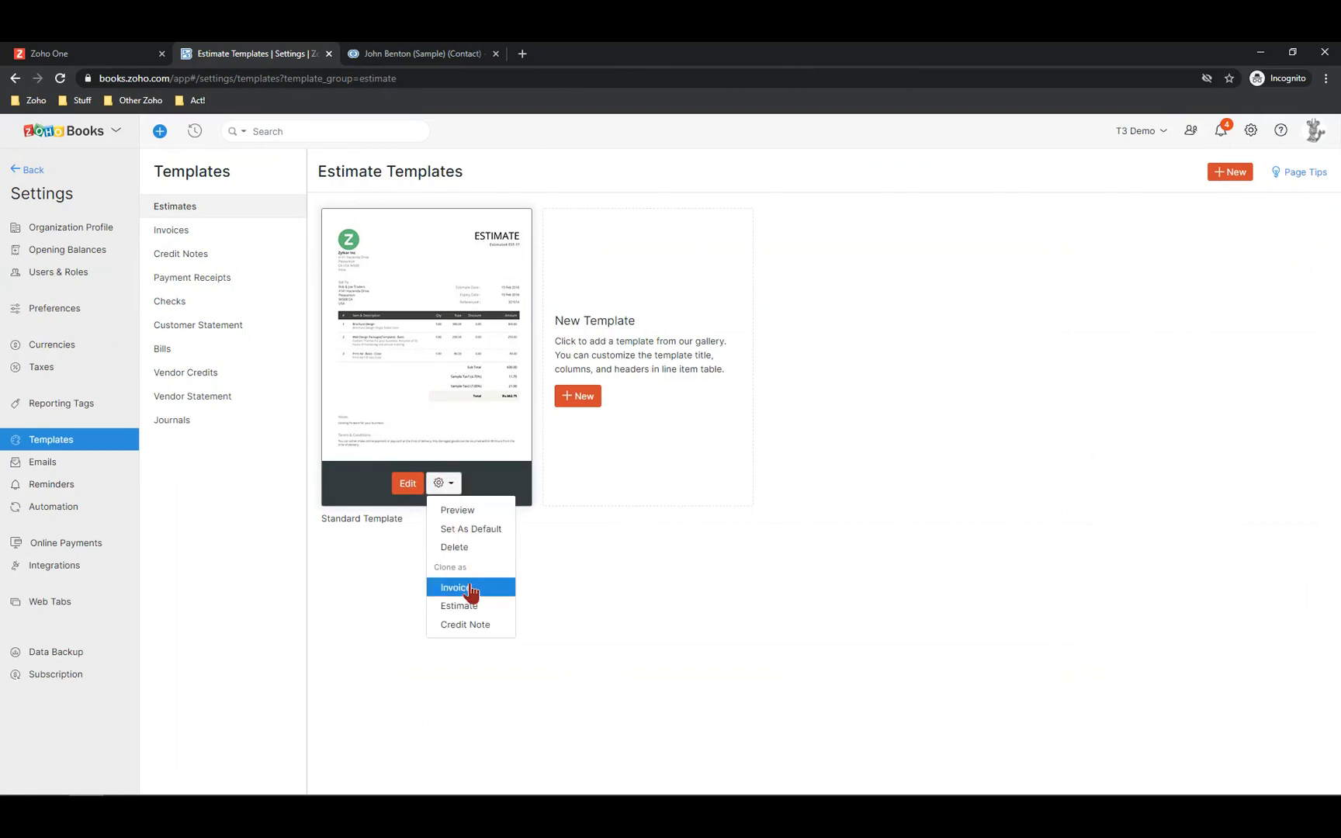
Clone the Standard Template as 'Boat Insurance Estimate' with Letter paper and a Blue colour theme
{"action": "left_click", "coordinate": [475, 608]}
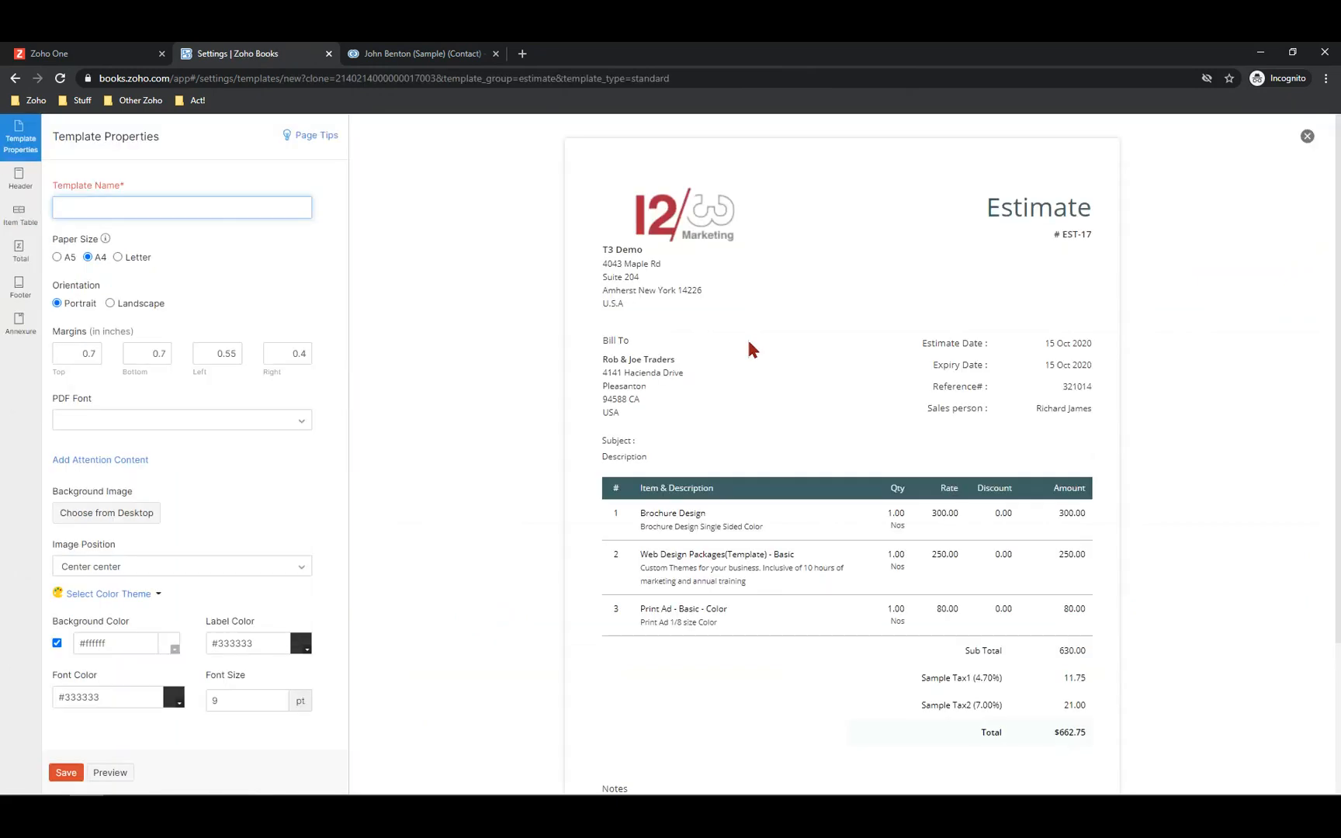
{"action": "type", "text": "Boat Insurance Estimate"}
{"action": "left_click", "coordinate": [118, 257]}
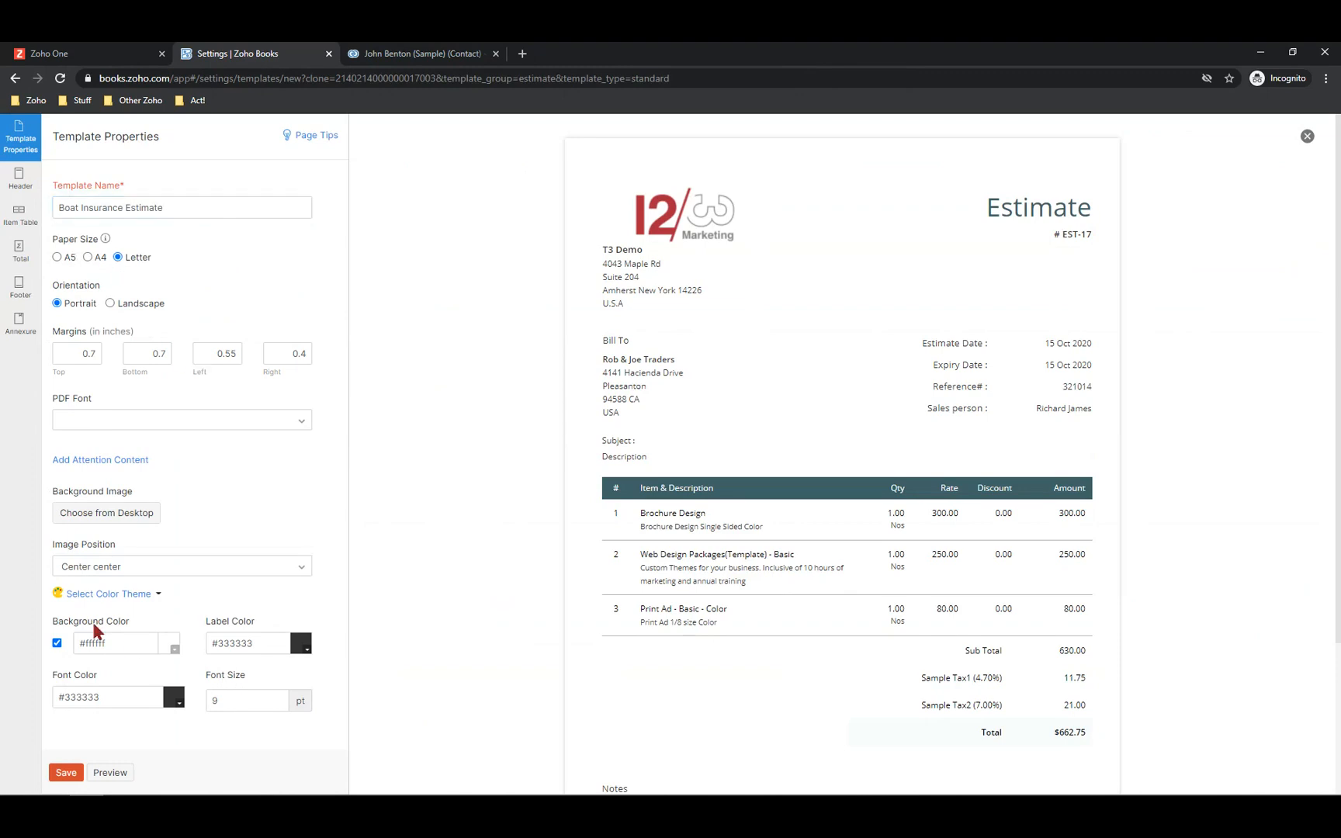
{"action": "left_click", "coordinate": [109, 594]}
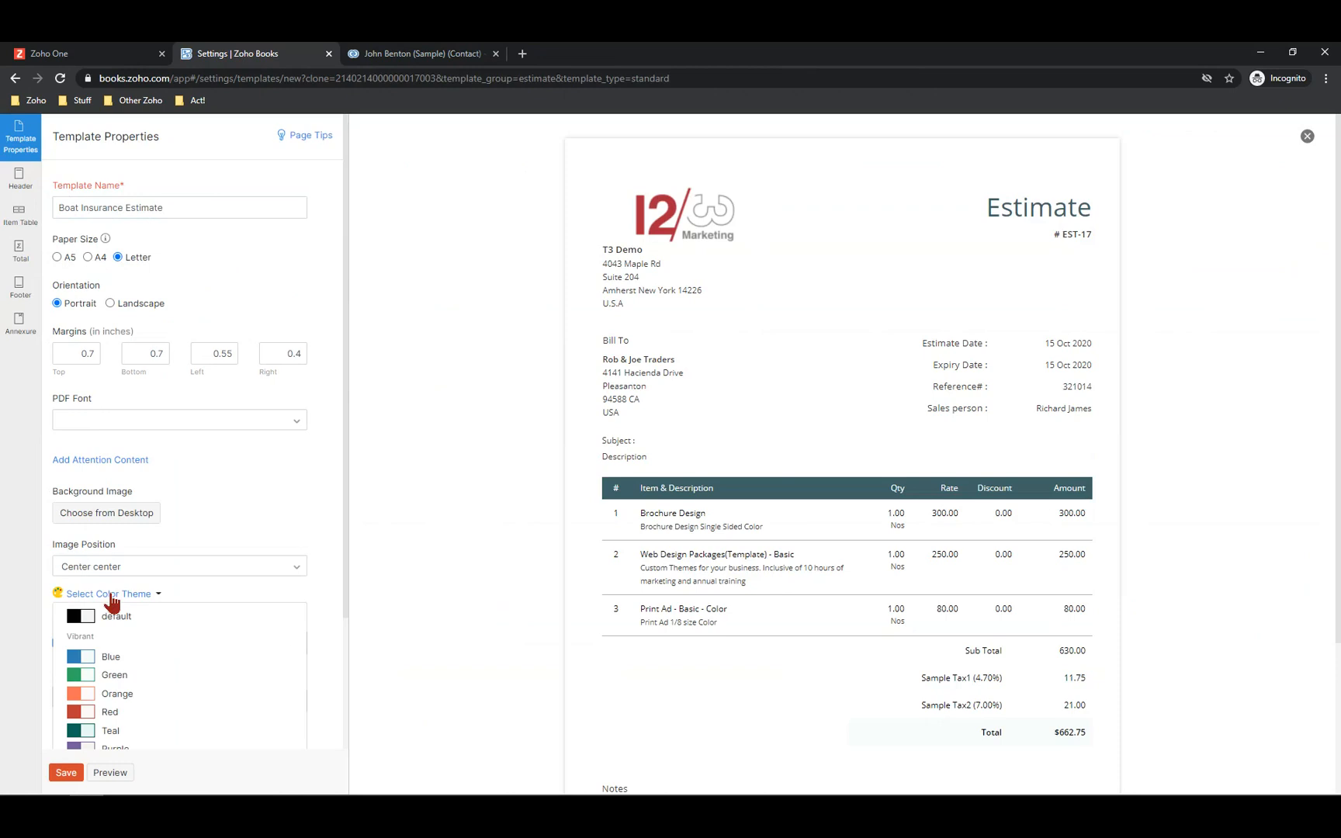
{"action": "left_click", "coordinate": [90, 657]}
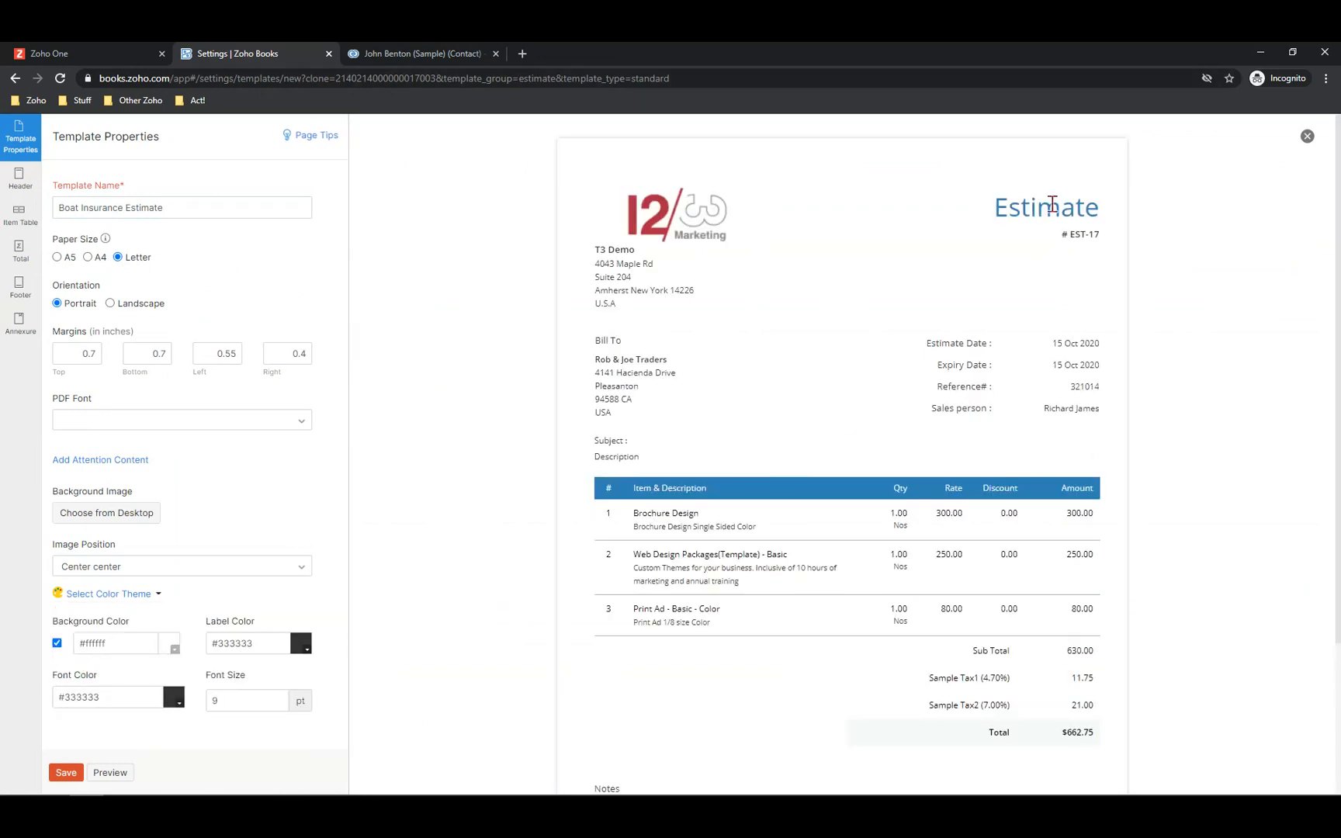
Change the header document title from Estimate to Quote and save the template
{"action": "left_click", "coordinate": [21, 180]}
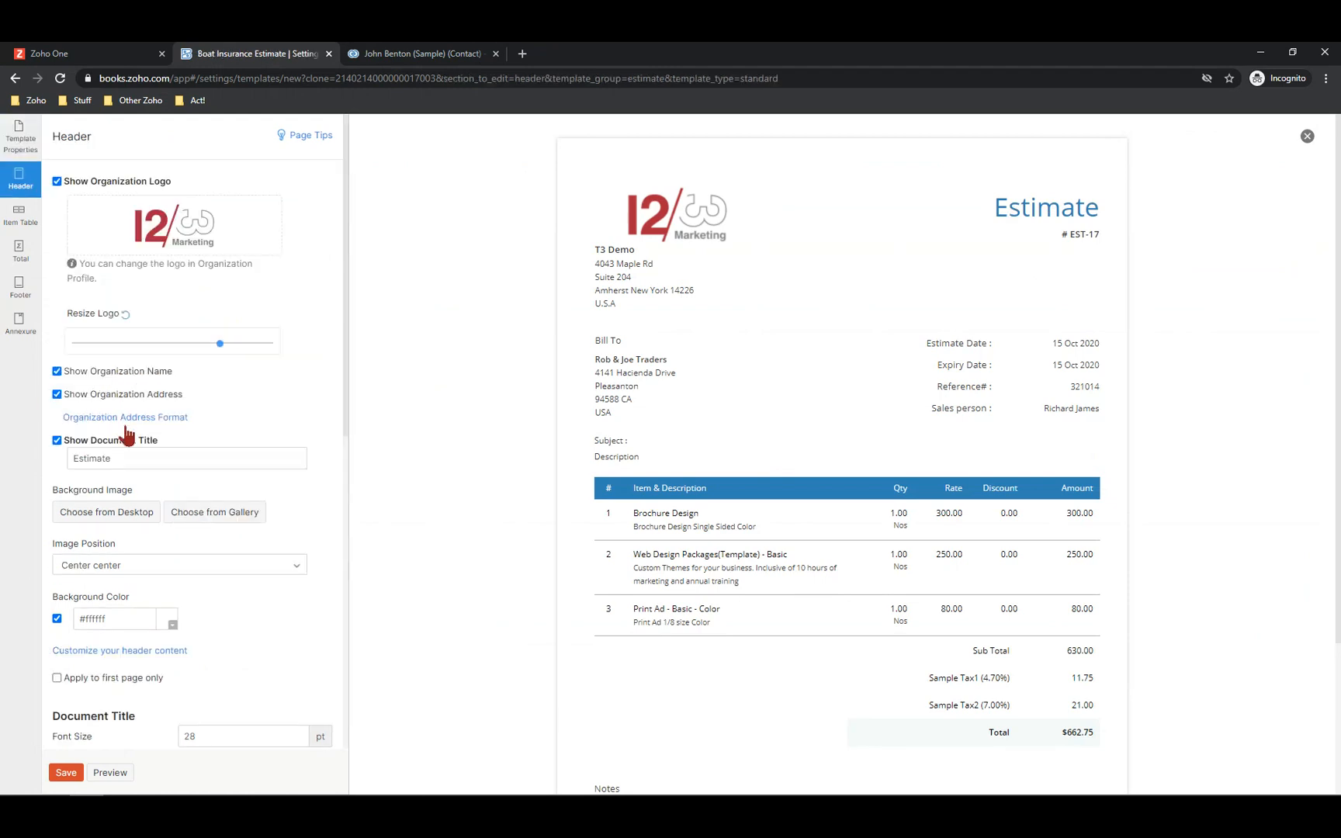
{"action": "double_click", "coordinate": [93, 458]}
{"action": "type", "text": "Quote"}
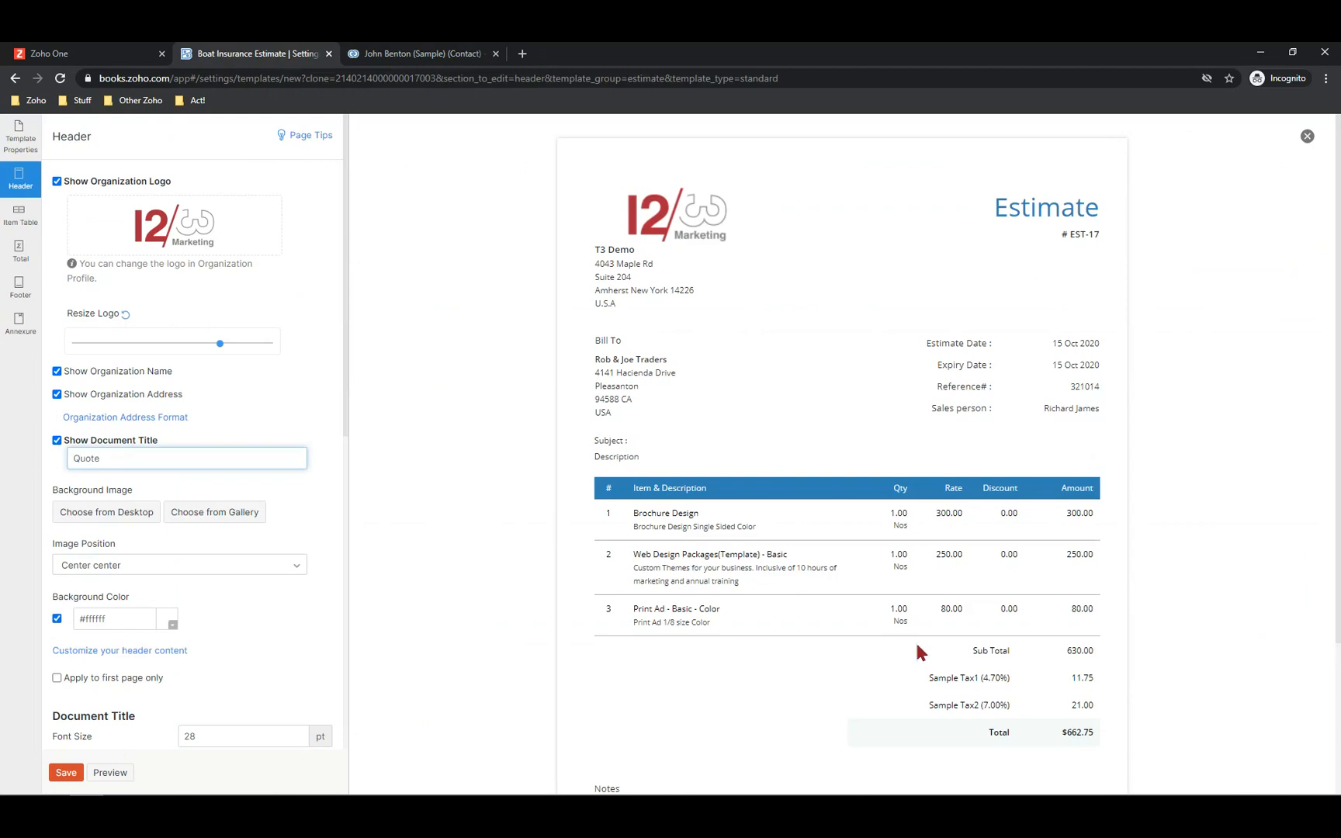
{"action": "scroll", "coordinate": [956, 510], "scroll_direction": "down", "scroll_amount": 3}
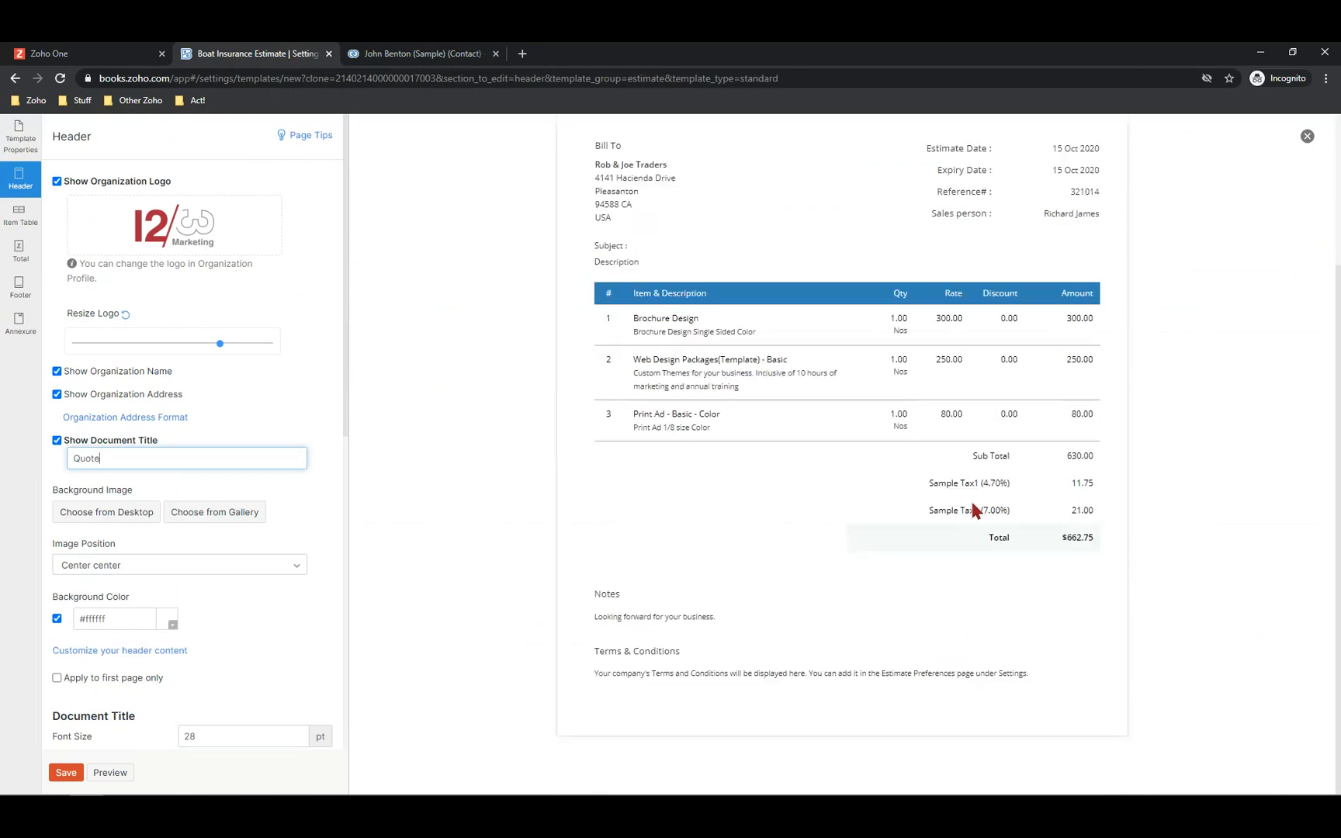
{"action": "scroll", "coordinate": [931, 516], "scroll_direction": "up", "scroll_amount": 3}
{"action": "scroll", "coordinate": [886, 524], "scroll_direction": "down", "scroll_amount": 3}
{"action": "left_click", "coordinate": [20, 286]}
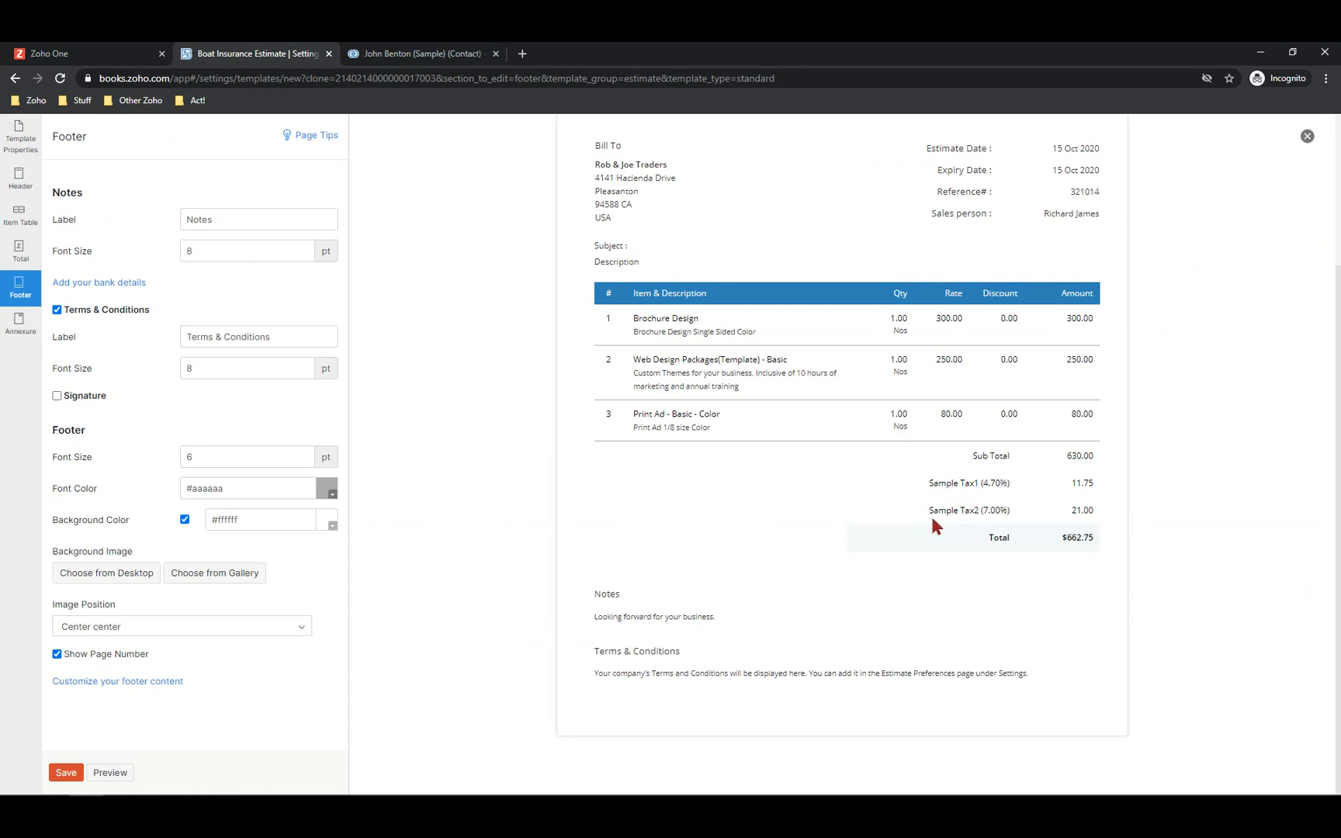
{"action": "scroll", "coordinate": [931, 514], "scroll_direction": "up", "scroll_amount": 3}
{"action": "left_click", "coordinate": [67, 772]}
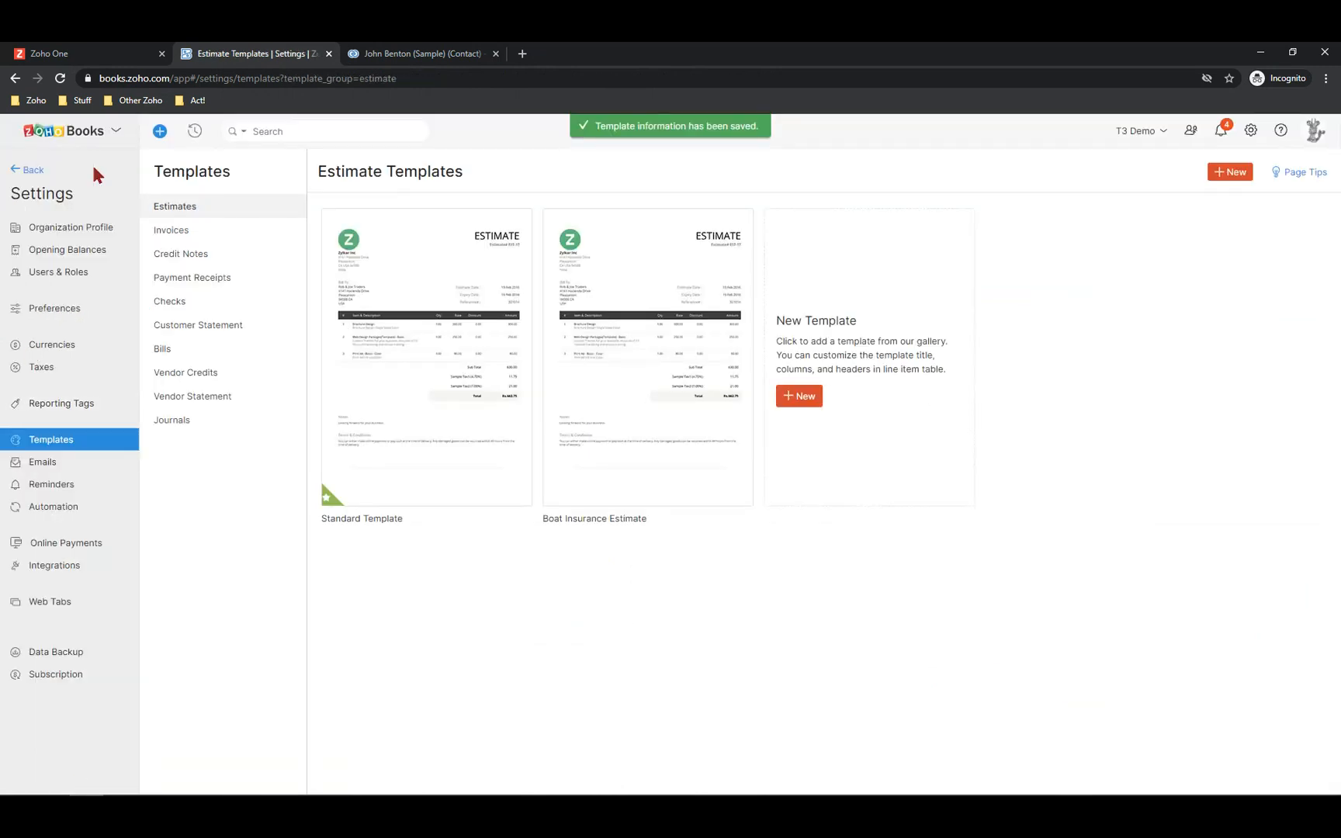
Open estimate EST-000014 from the Estimates list for editing
{"action": "left_click", "coordinate": [19, 171]}
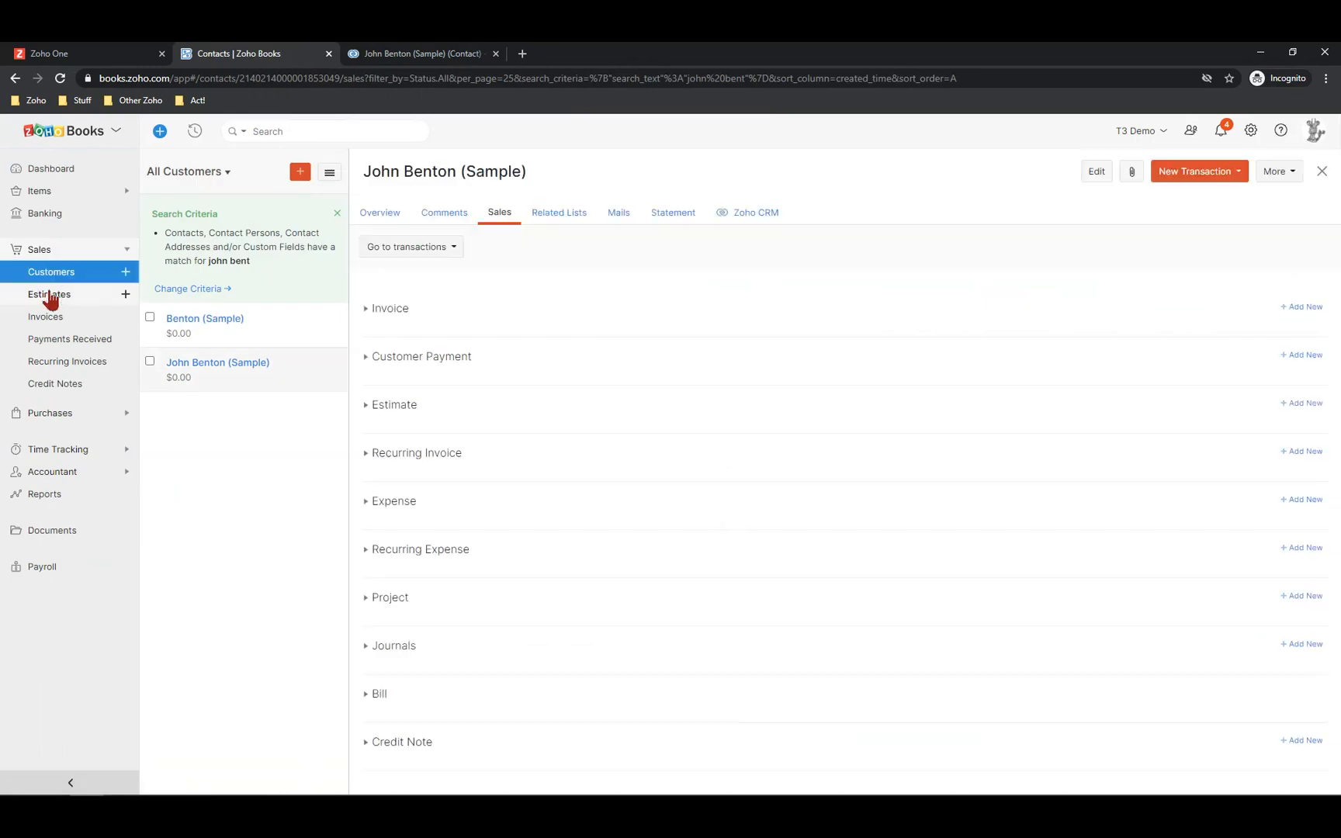
{"action": "left_click", "coordinate": [50, 296]}
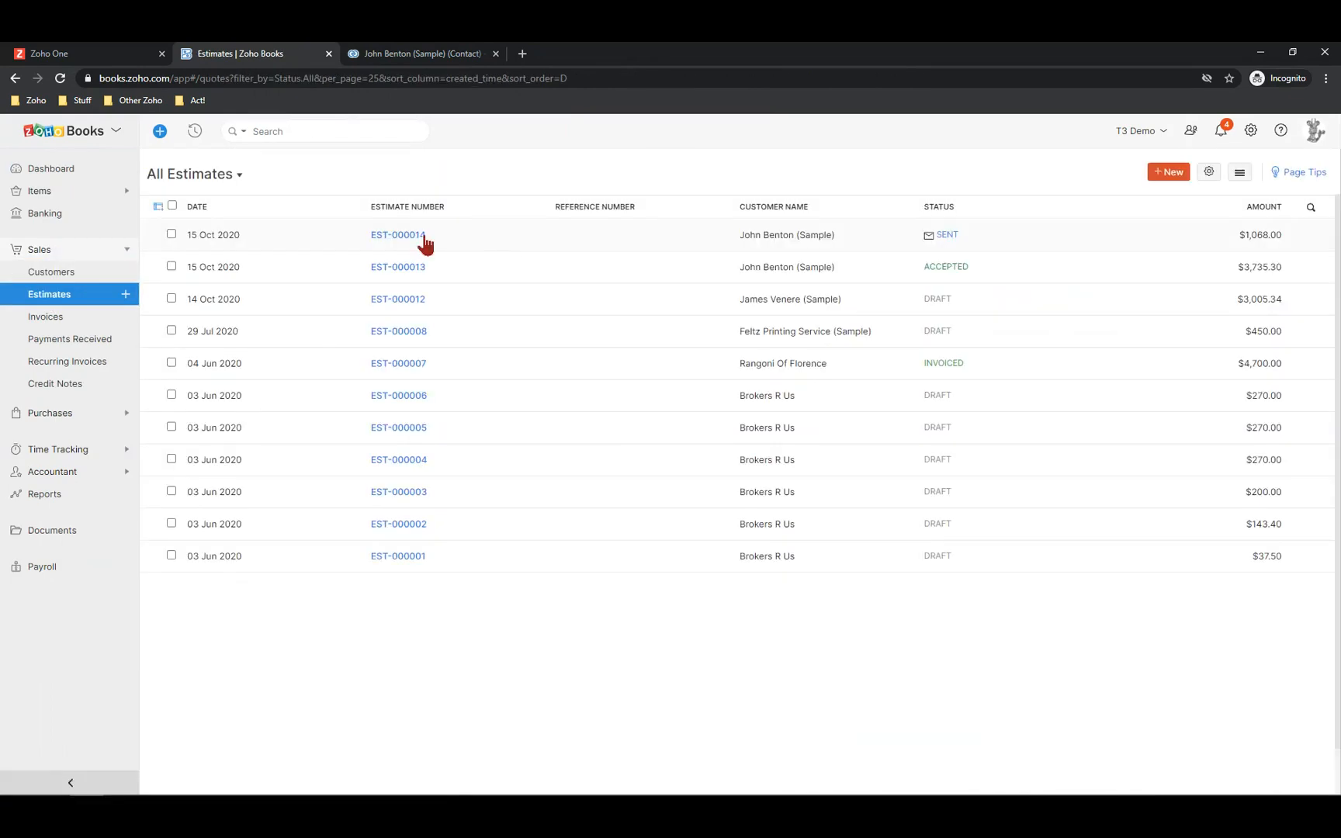
{"action": "left_click", "coordinate": [423, 240]}
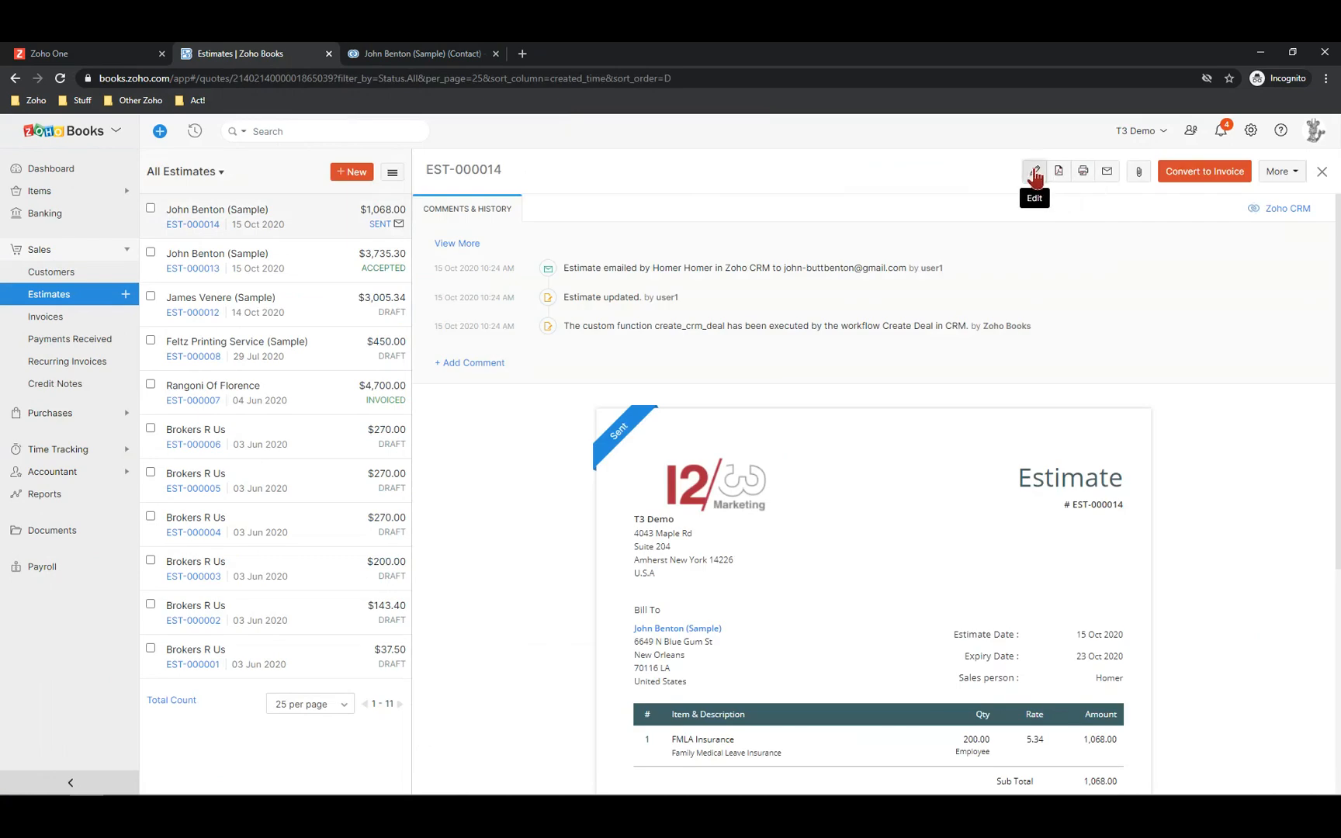
{"action": "left_click", "coordinate": [1035, 172]}
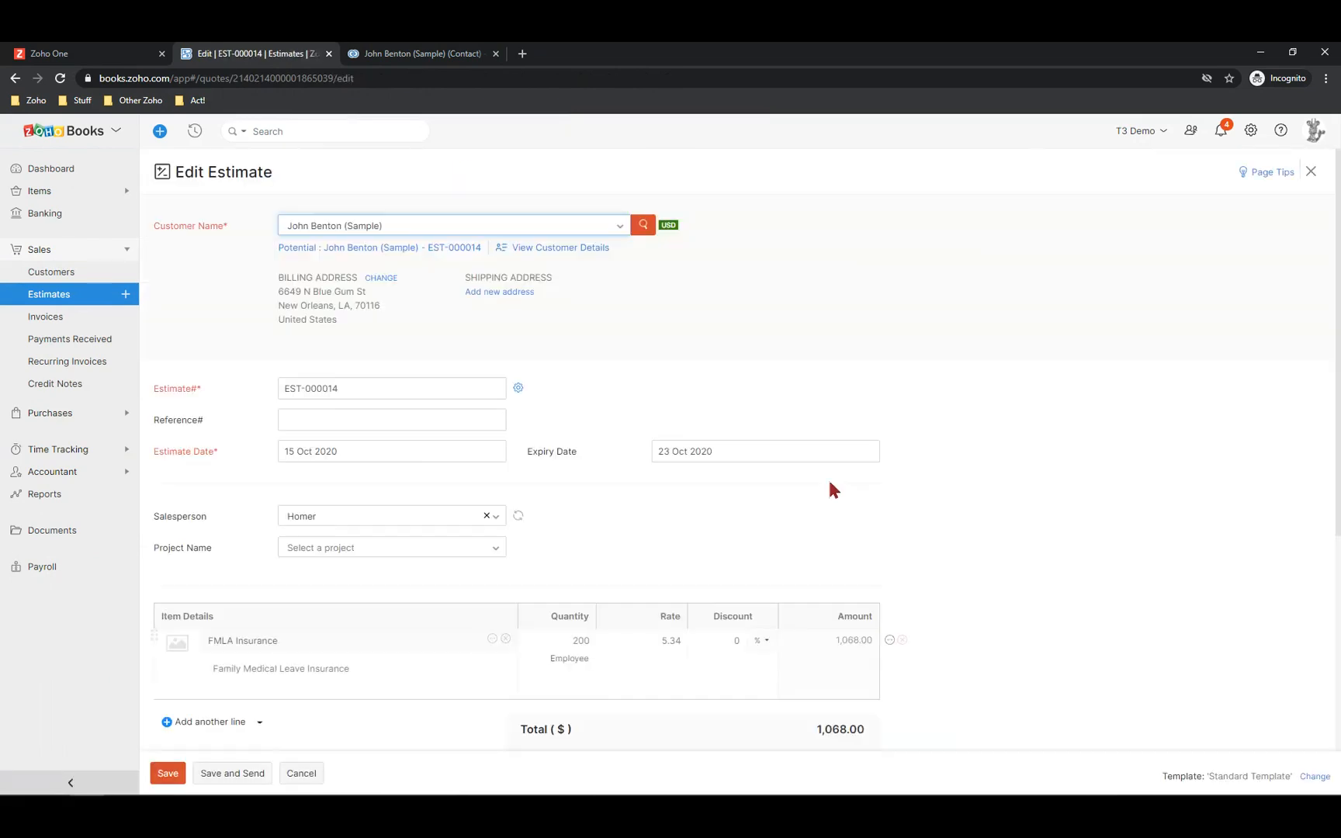
Switch the estimate's template to Boat Insurance Estimate and save it
{"action": "scroll", "coordinate": [833, 489], "scroll_direction": "down", "scroll_amount": 5}
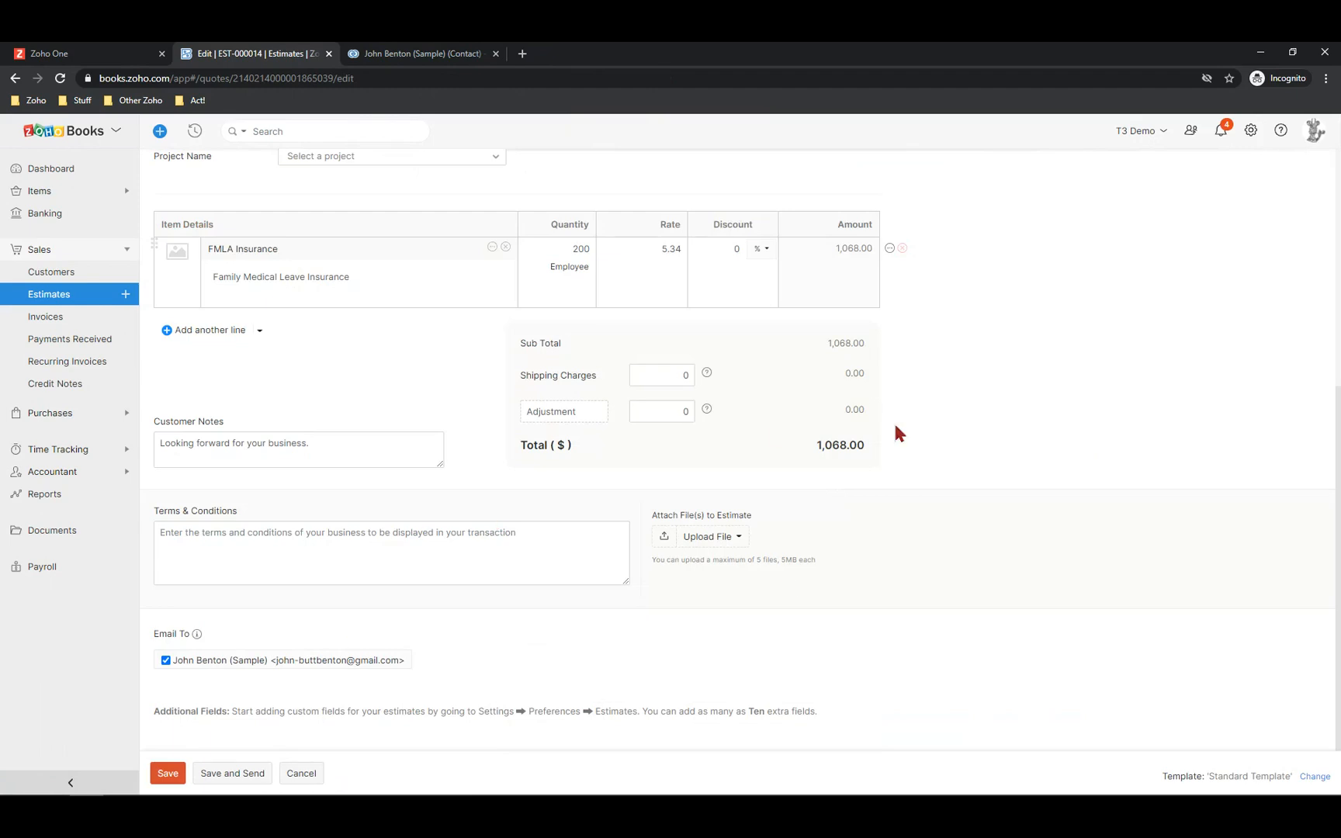
{"action": "scroll", "coordinate": [899, 434], "scroll_direction": "up", "scroll_amount": 5}
{"action": "scroll", "coordinate": [883, 373], "scroll_direction": "down", "scroll_amount": 5}
{"action": "left_click", "coordinate": [1311, 778]}
{"action": "mouse_move", "coordinate": [1252, 334]}
{"action": "left_click", "coordinate": [1256, 302]}
{"action": "left_click", "coordinate": [168, 774]}
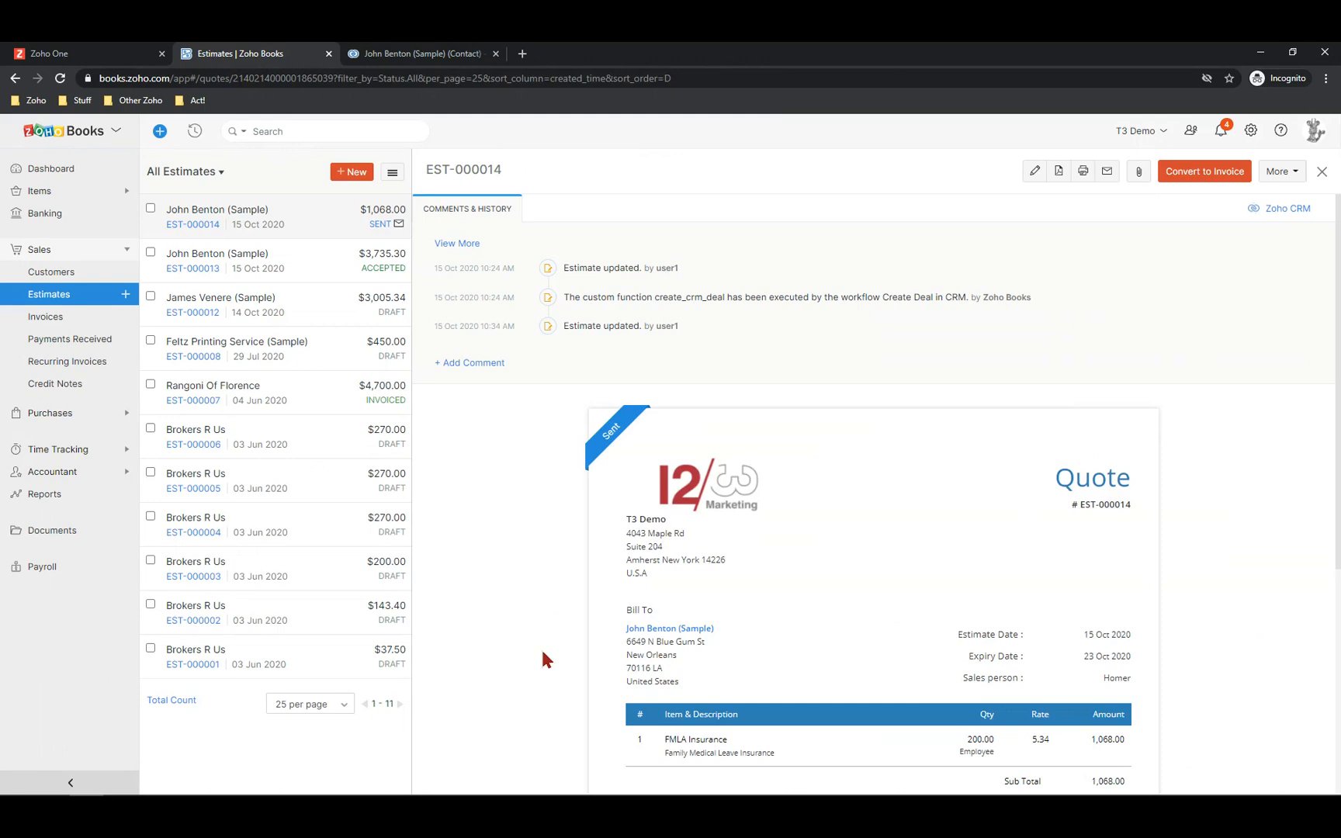
{"action": "mouse_move", "coordinate": [787, 681]}
{"action": "scroll", "coordinate": [786, 681], "scroll_direction": "down", "scroll_amount": 3}
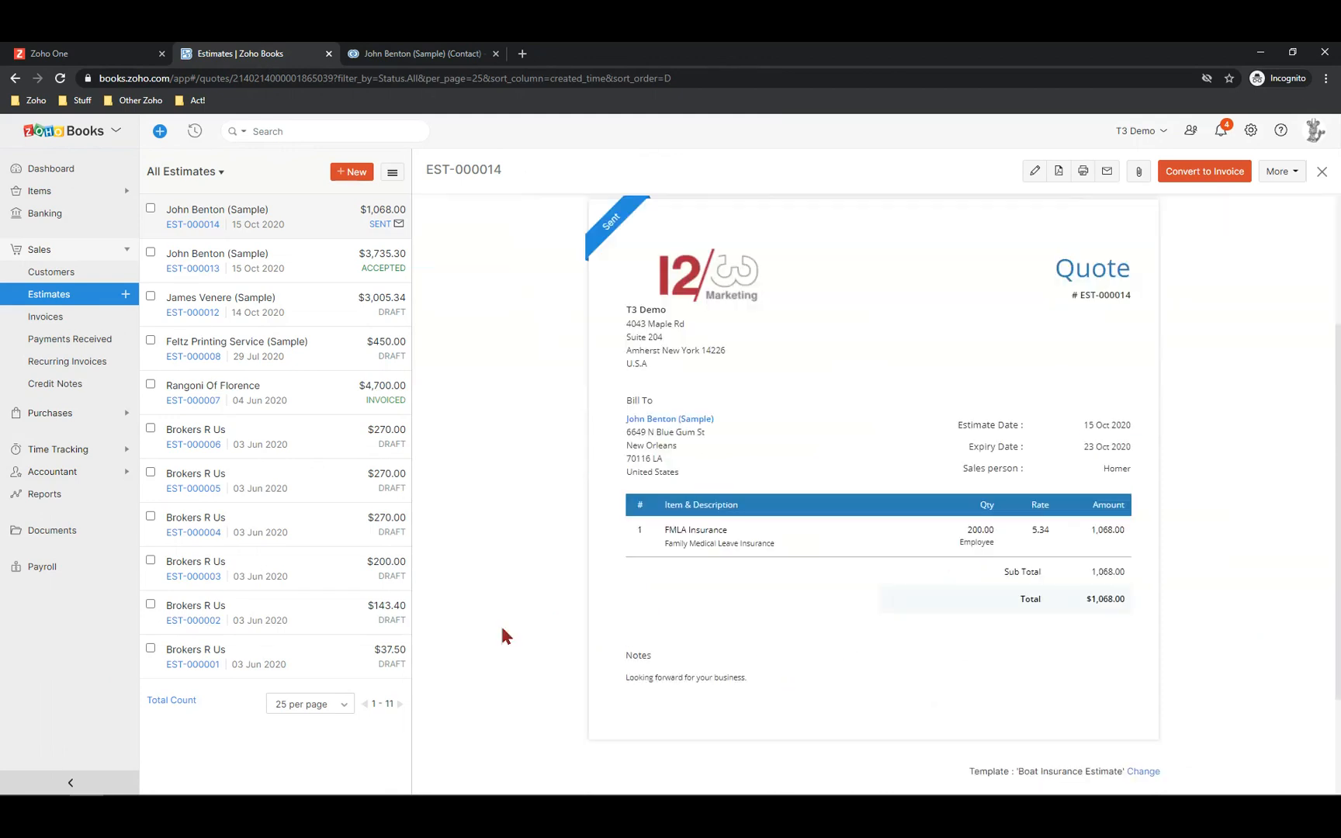
{"action": "scroll", "coordinate": [752, 633], "scroll_direction": "down", "scroll_amount": 2}
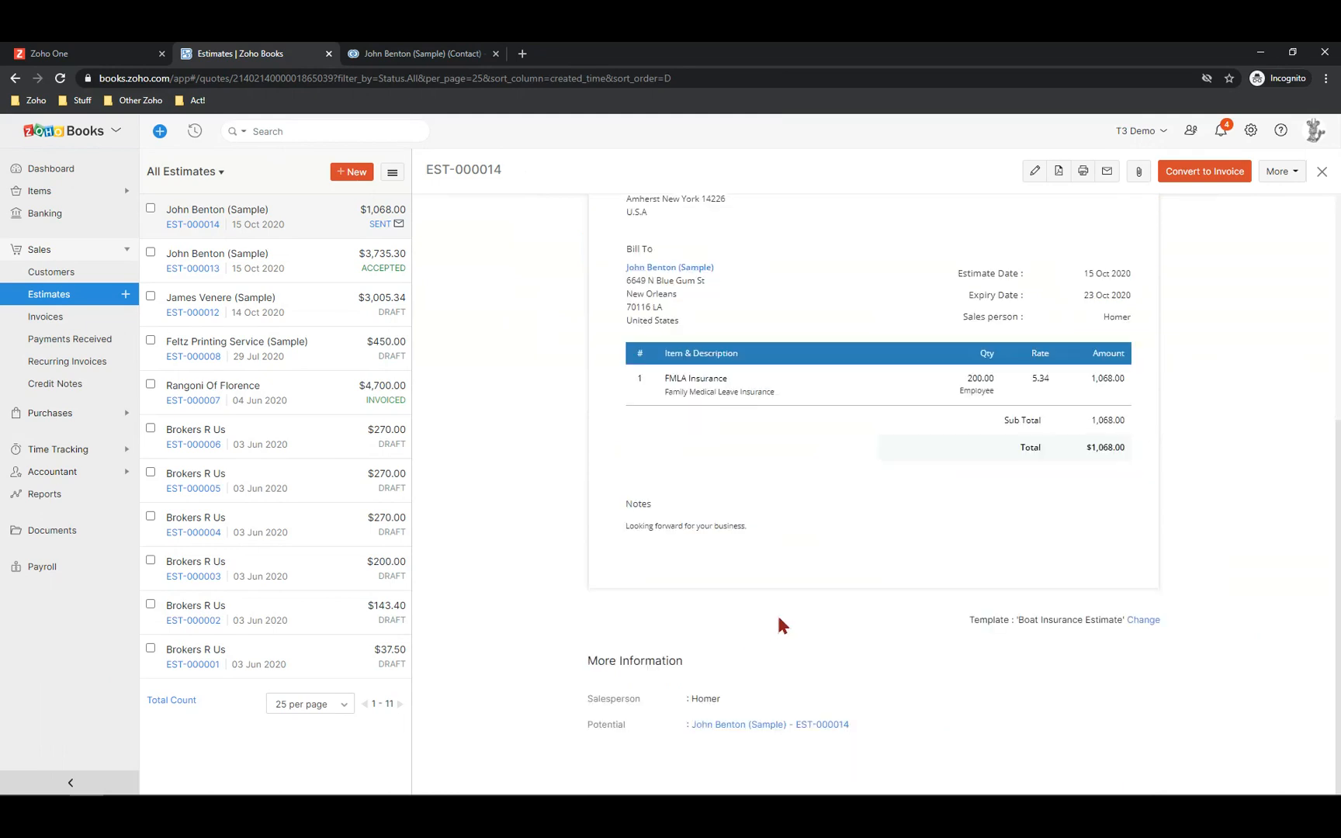